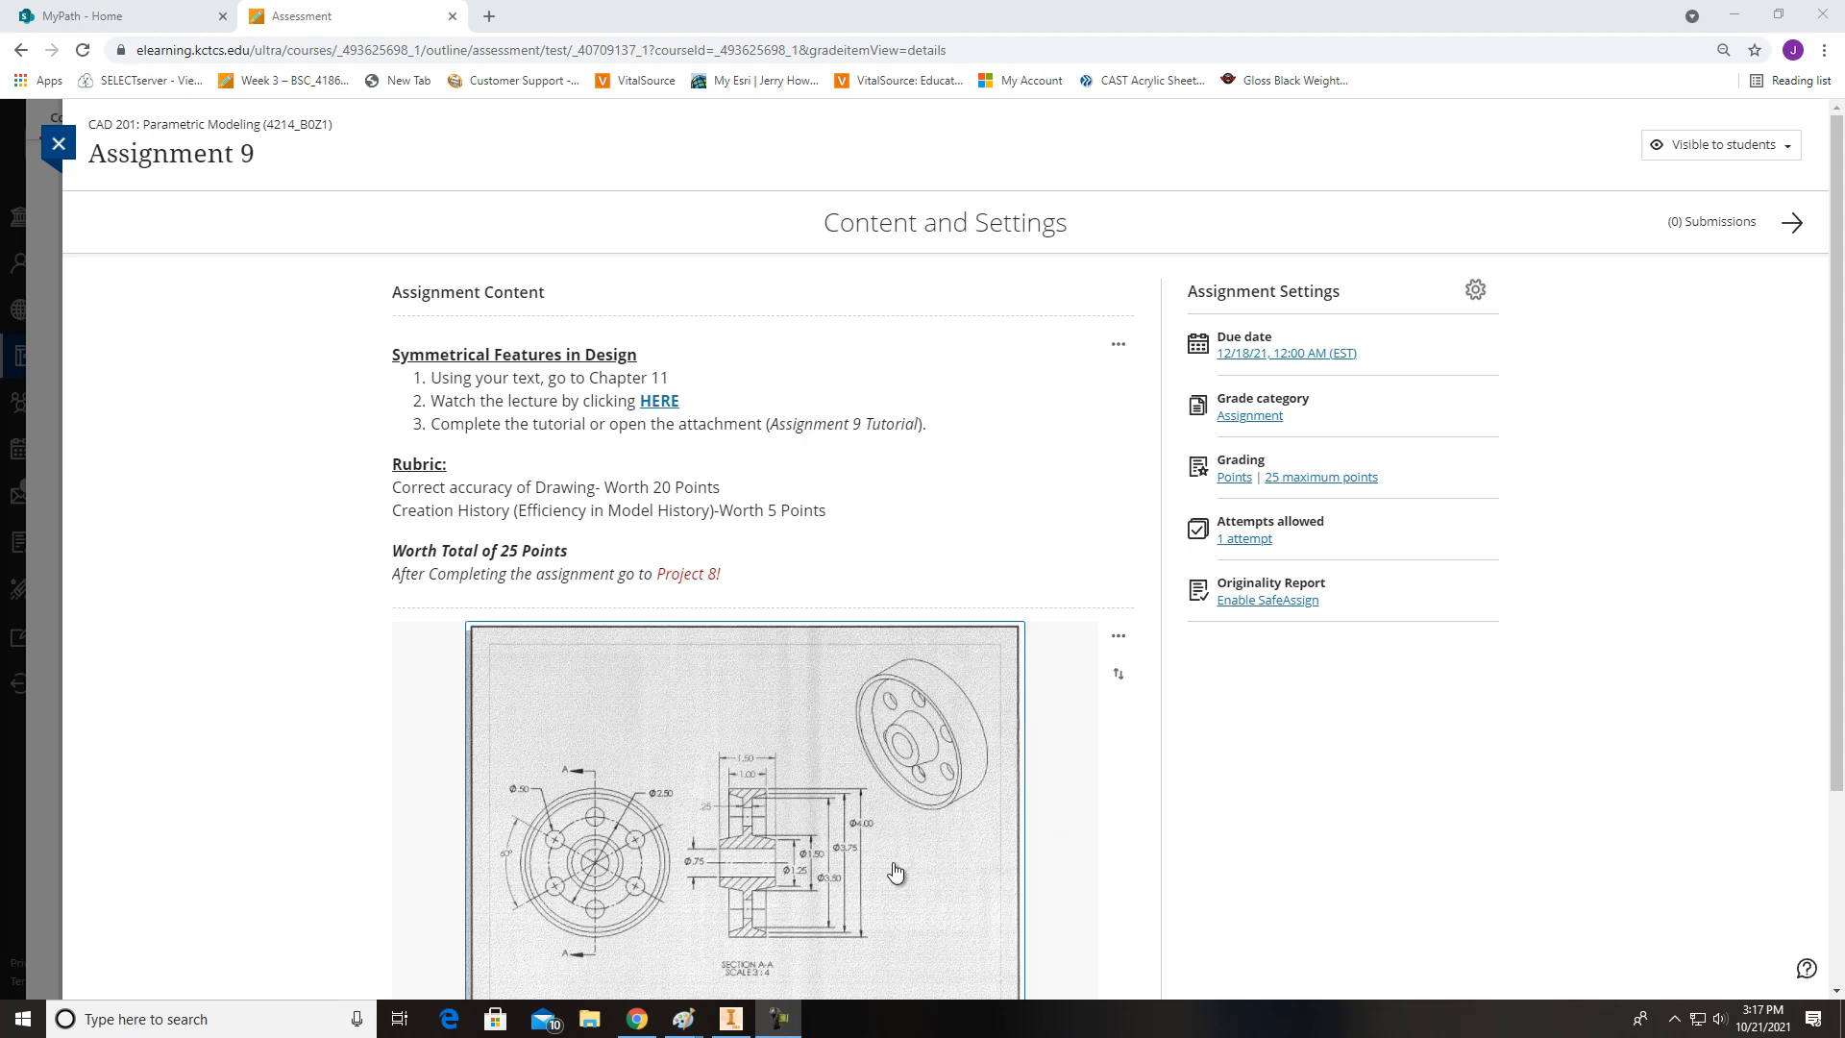
- Switch to Inventor and create a new part from the English Standard (in).ipt template
click(730, 1019)
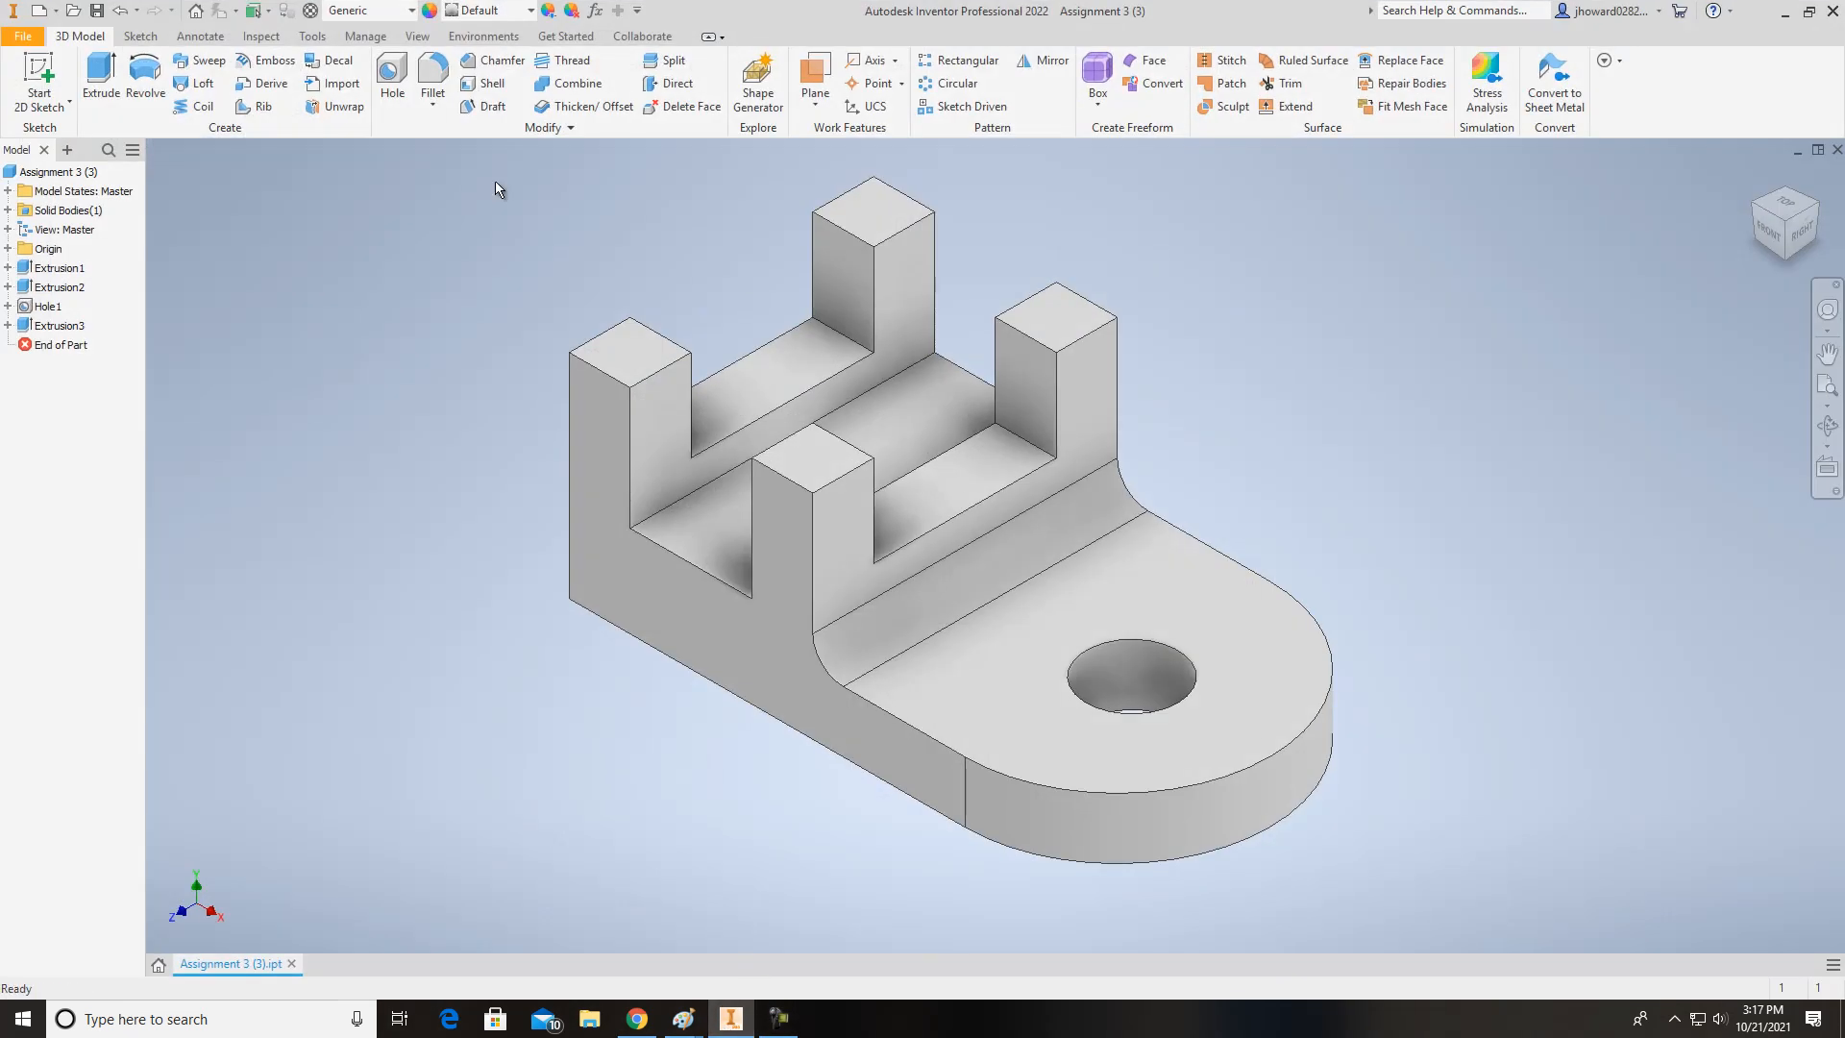
click(41, 17)
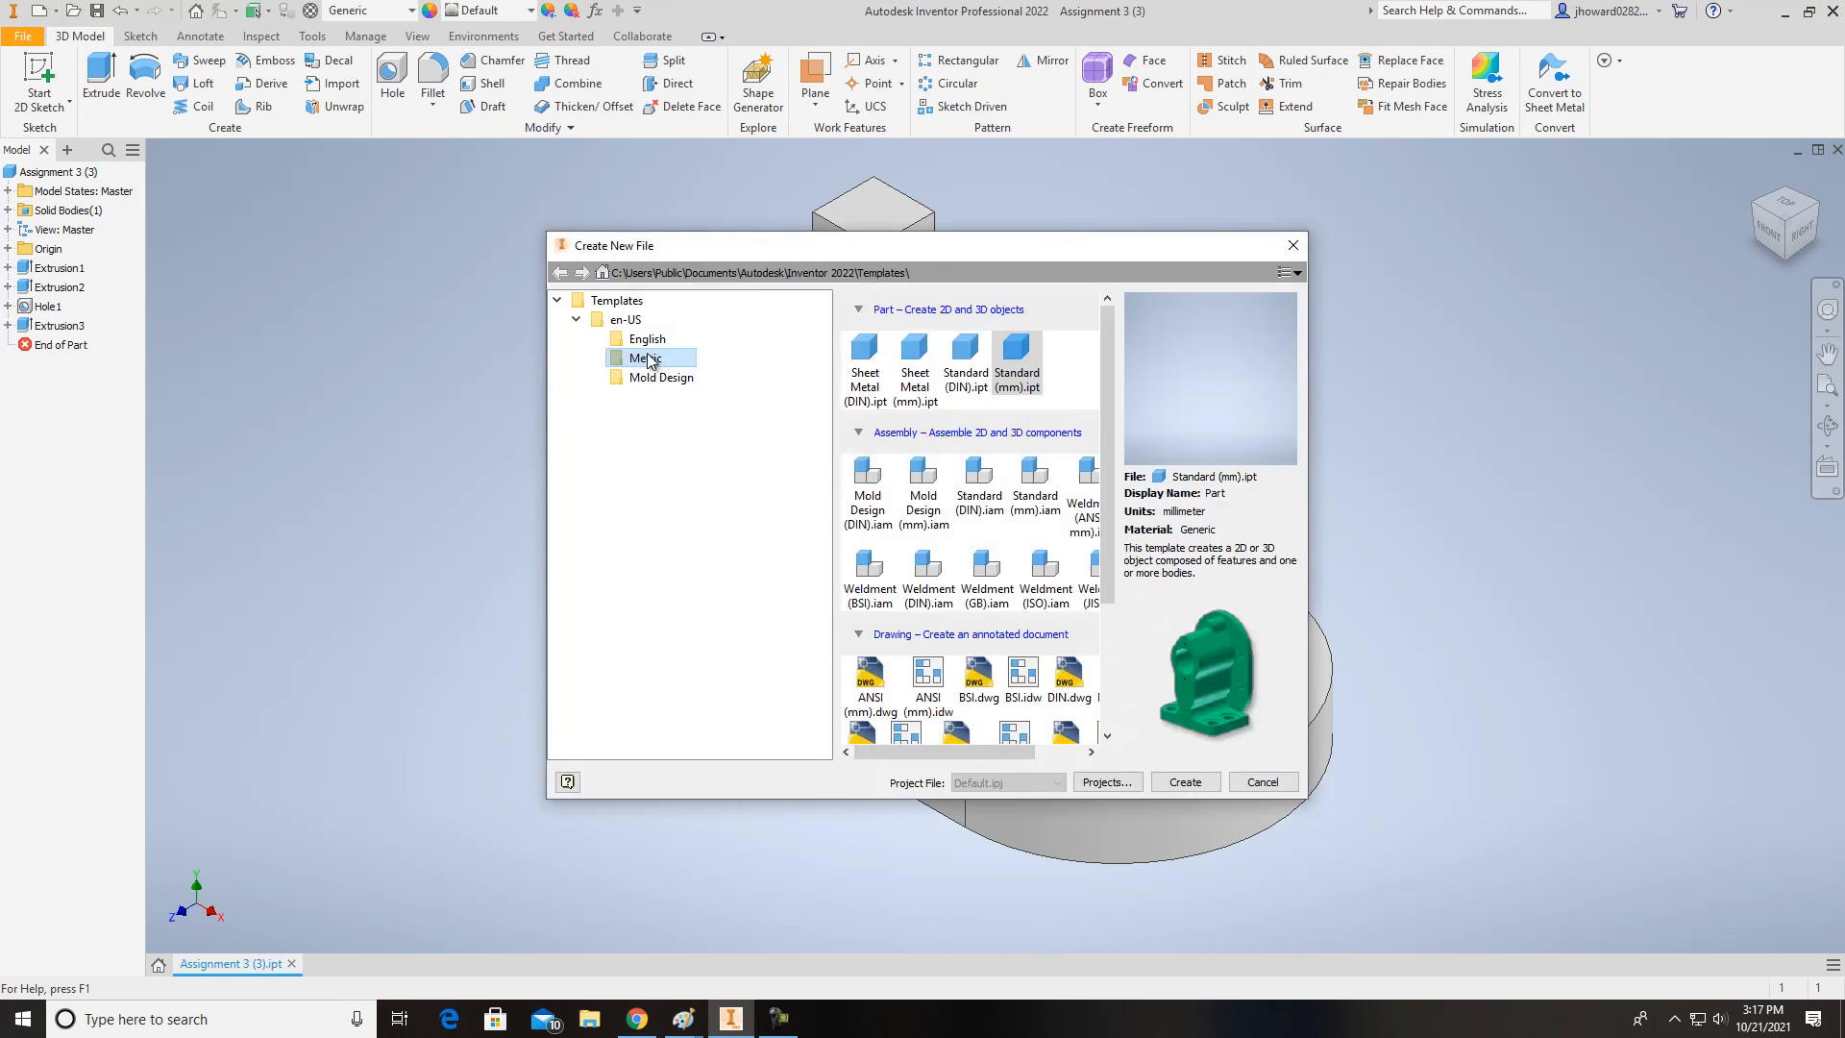
click(647, 341)
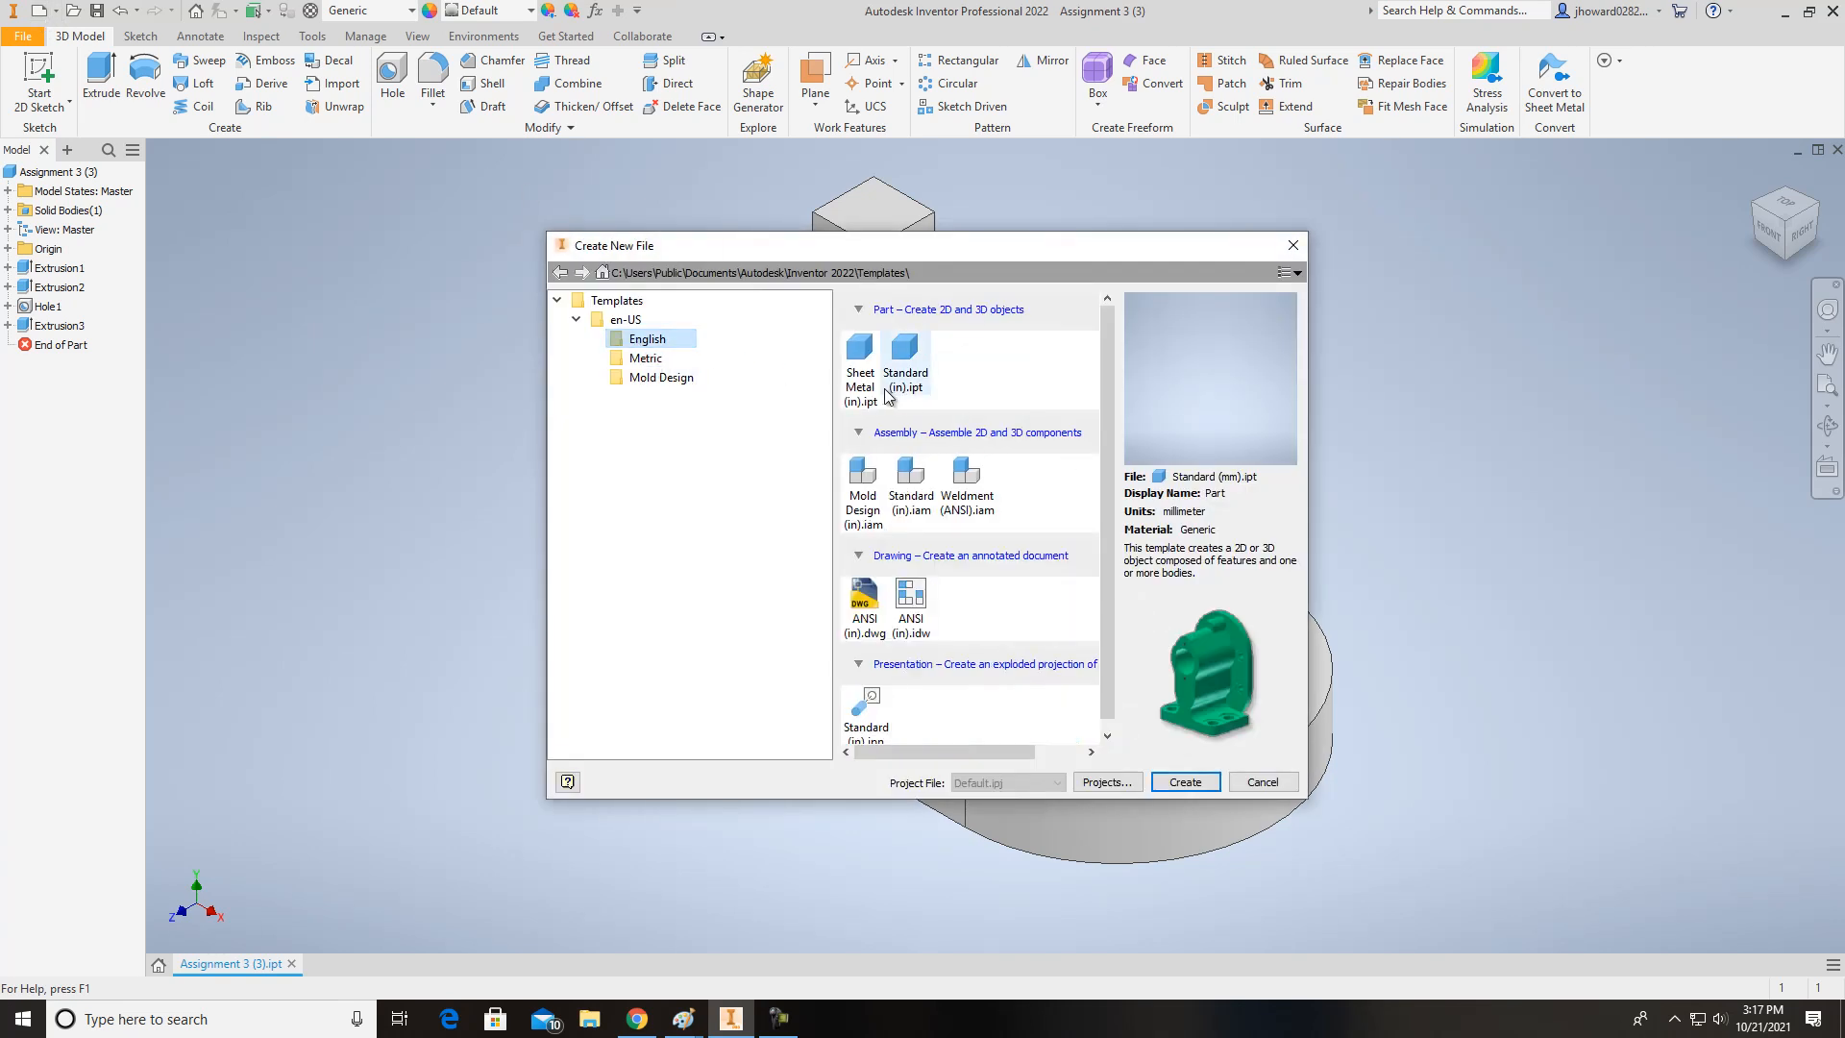
double_click(908, 366)
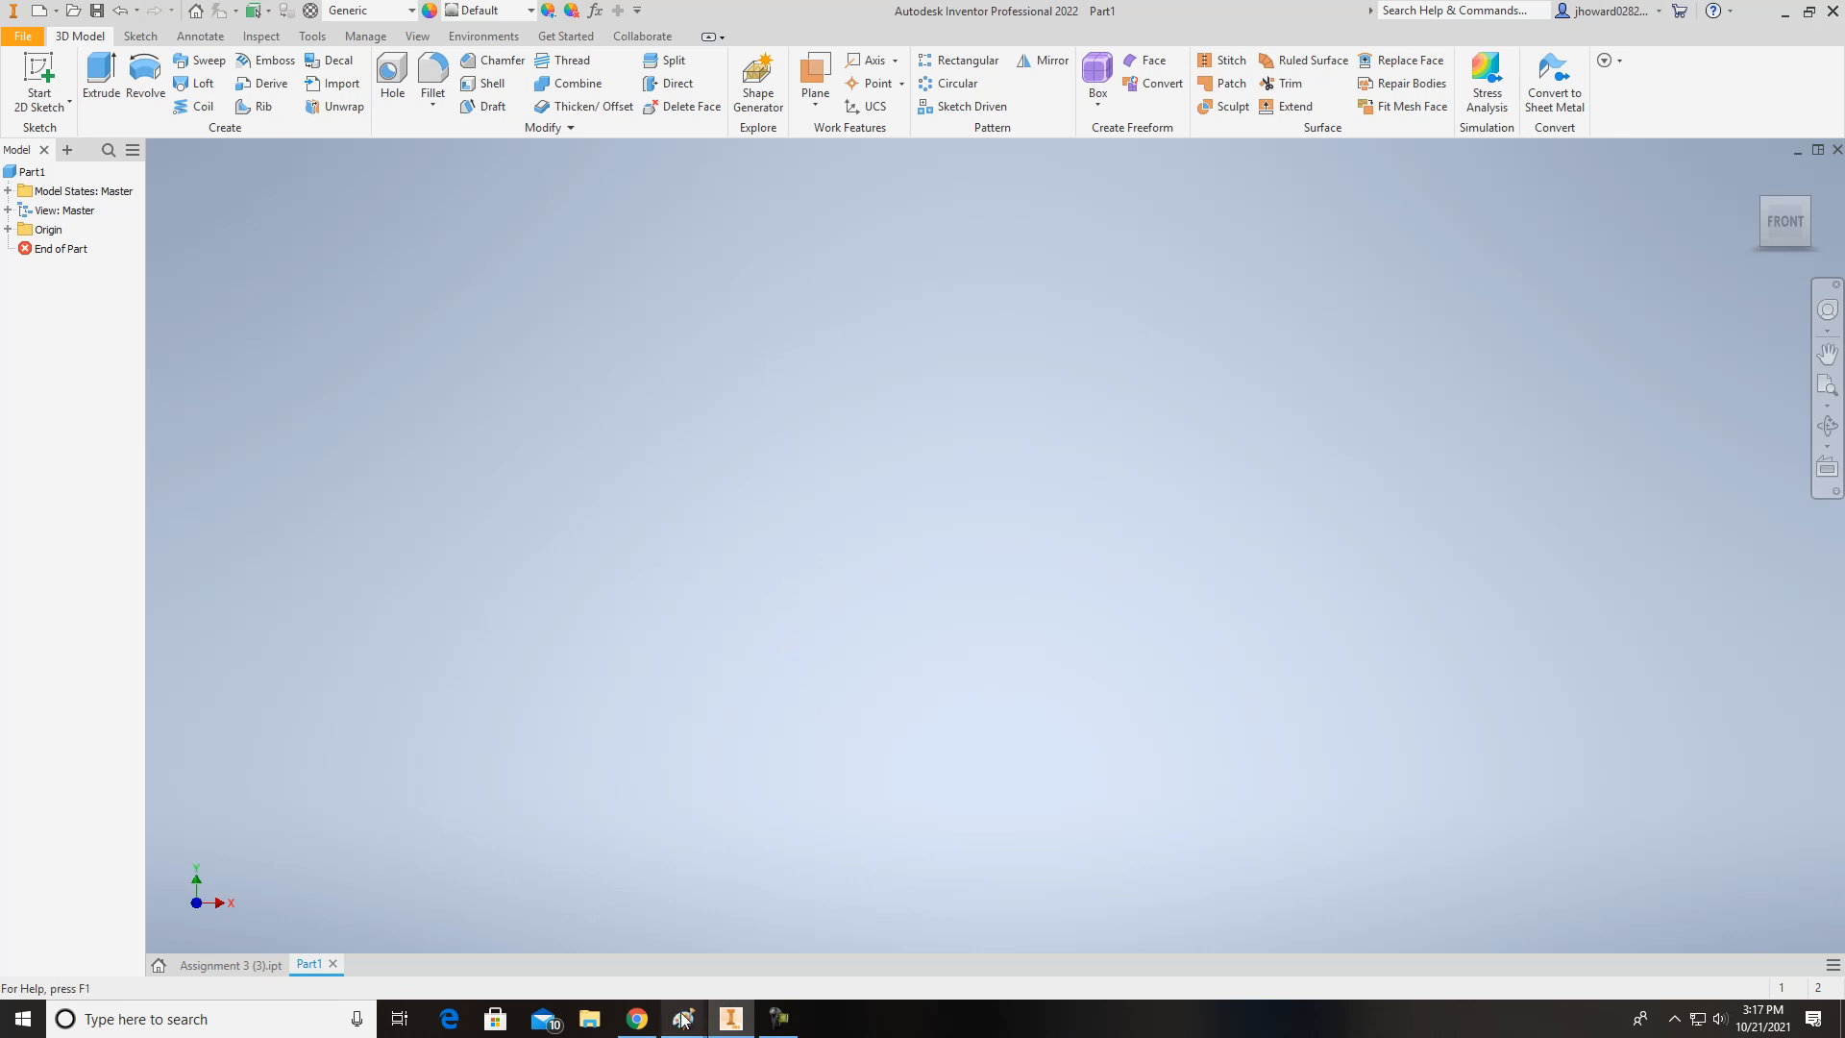
- Switch to Chrome and save the pulley drawing from the assignment page to the desktop as the PNG image Assignment 9 Tutorial
click(637, 1019)
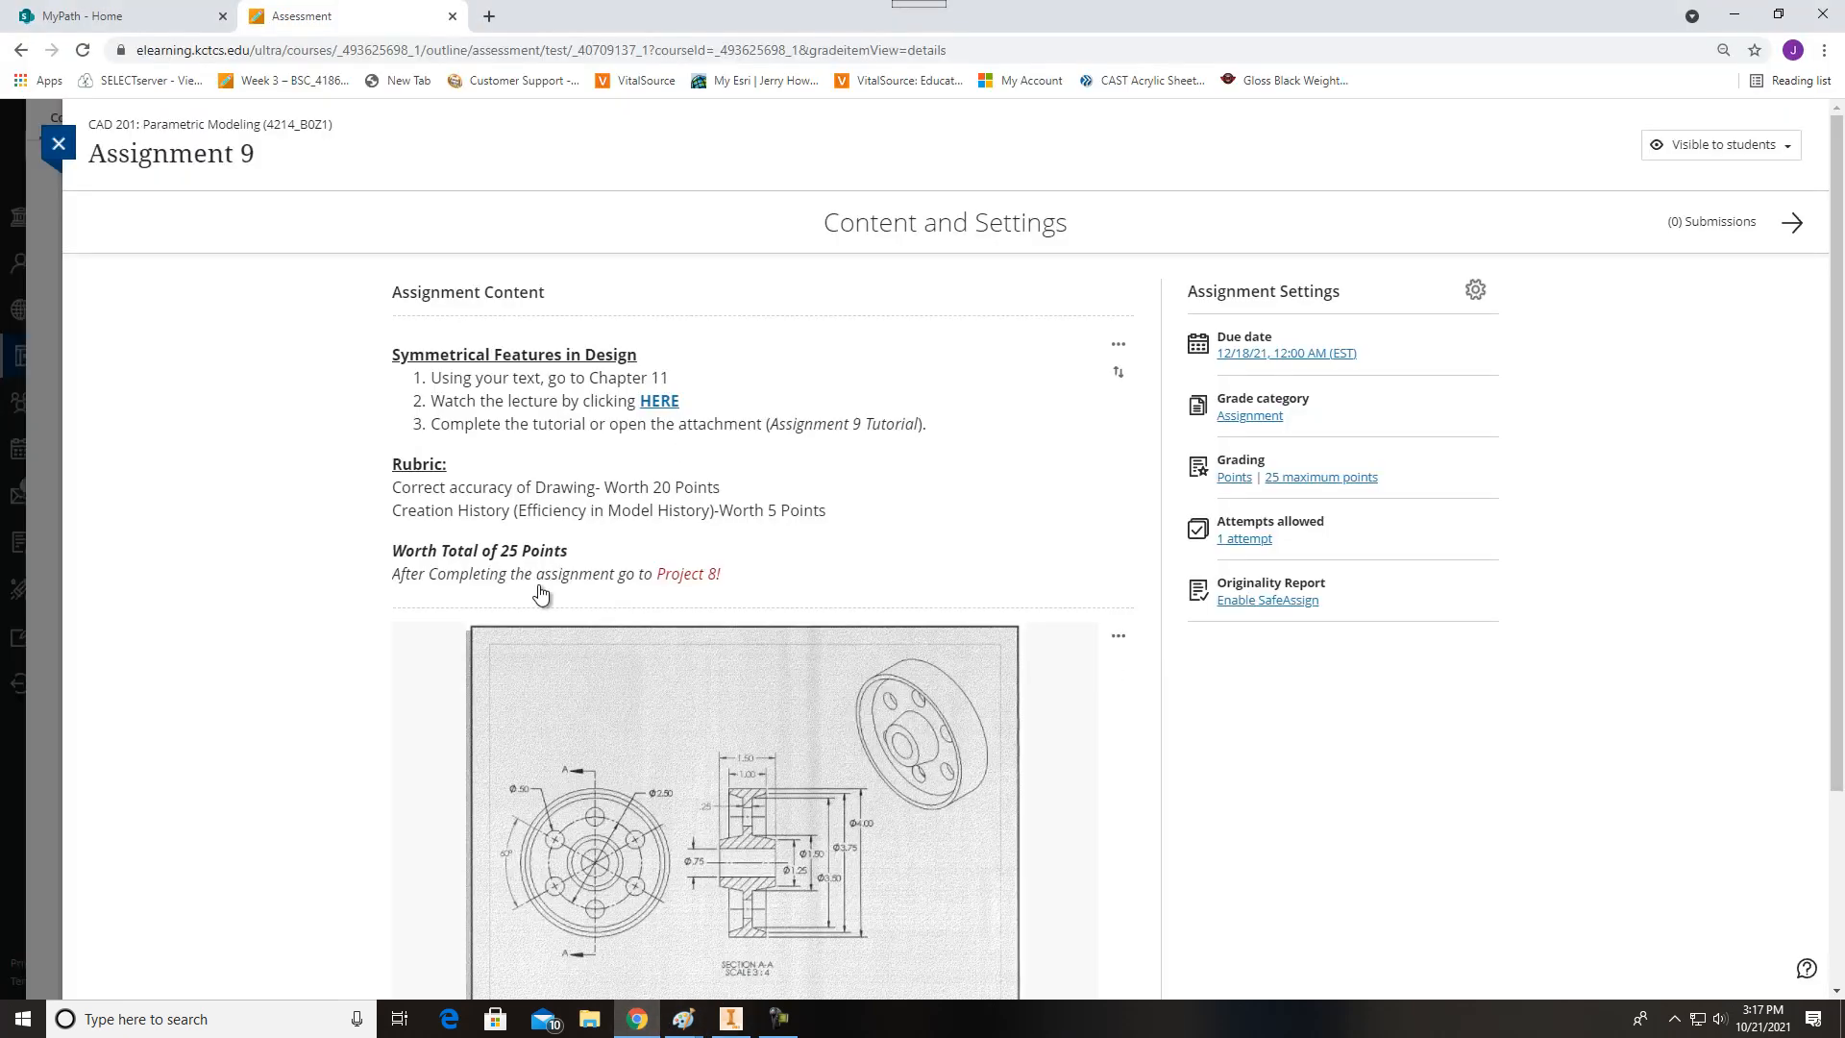
scroll(707, 571, down, 2)
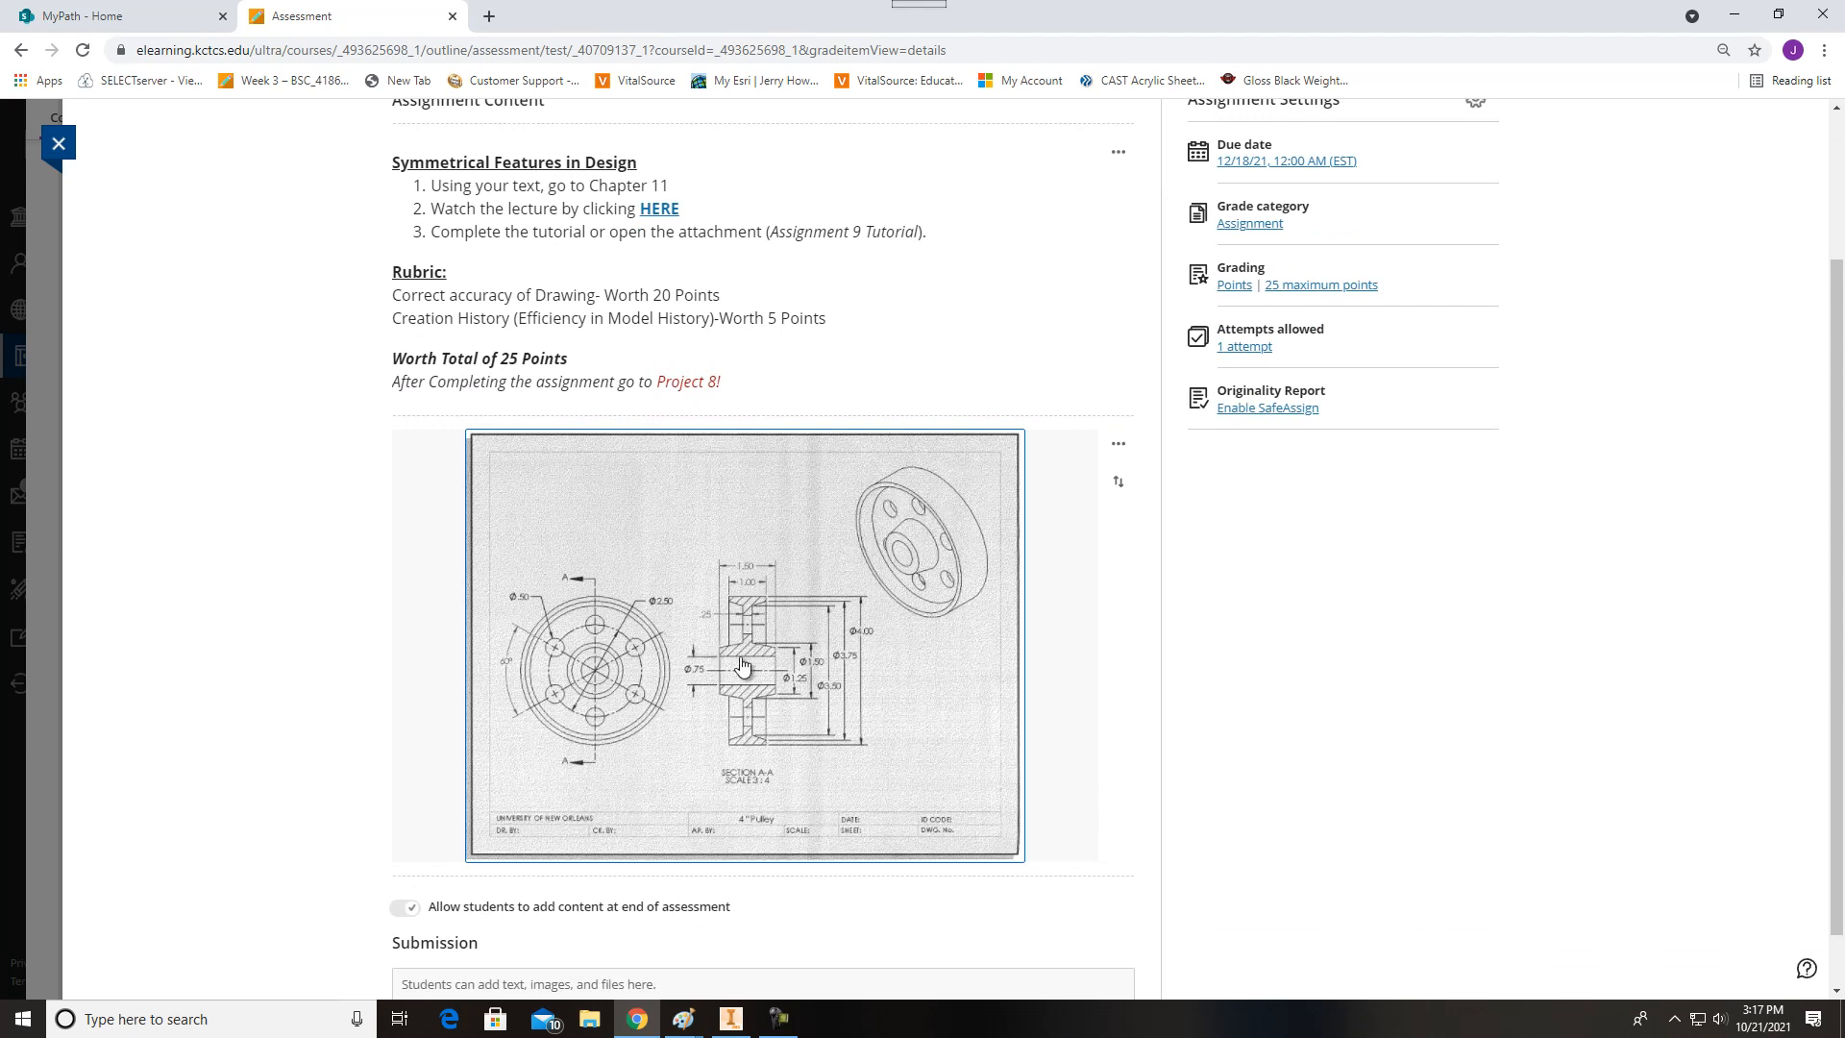
right_click(810, 636)
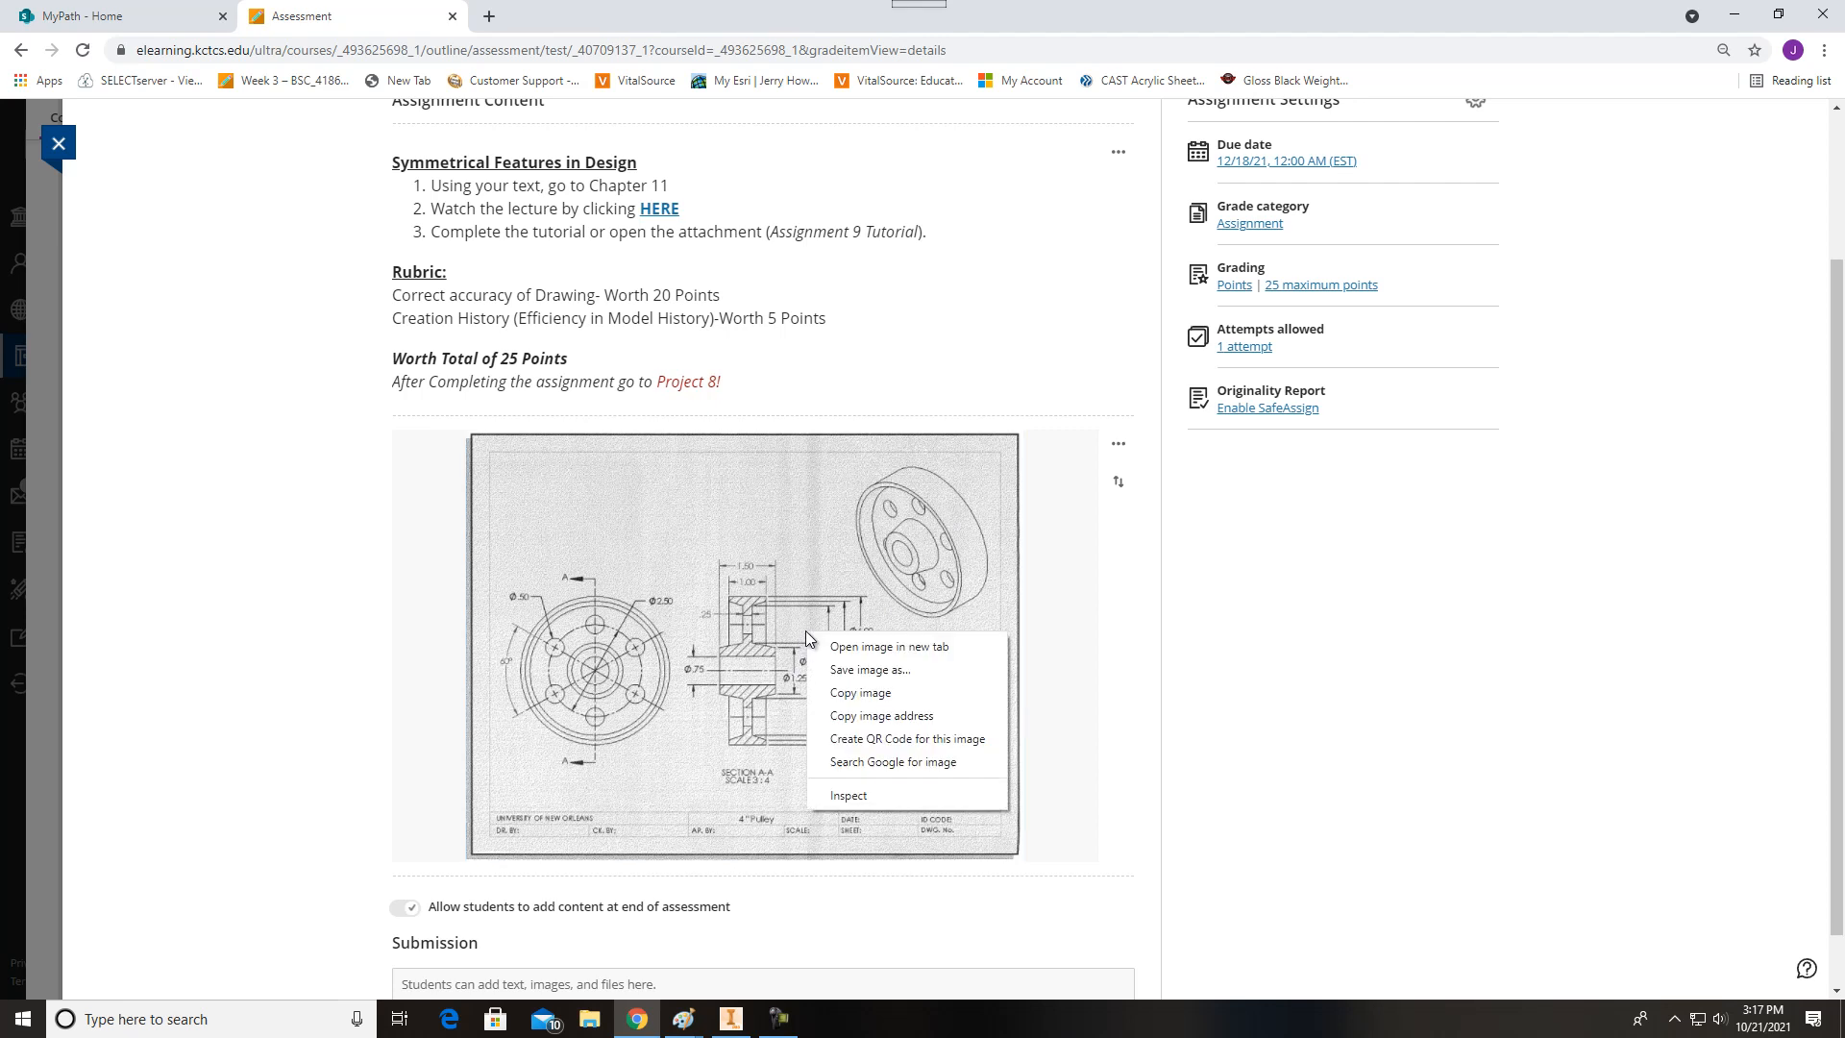
click(886, 677)
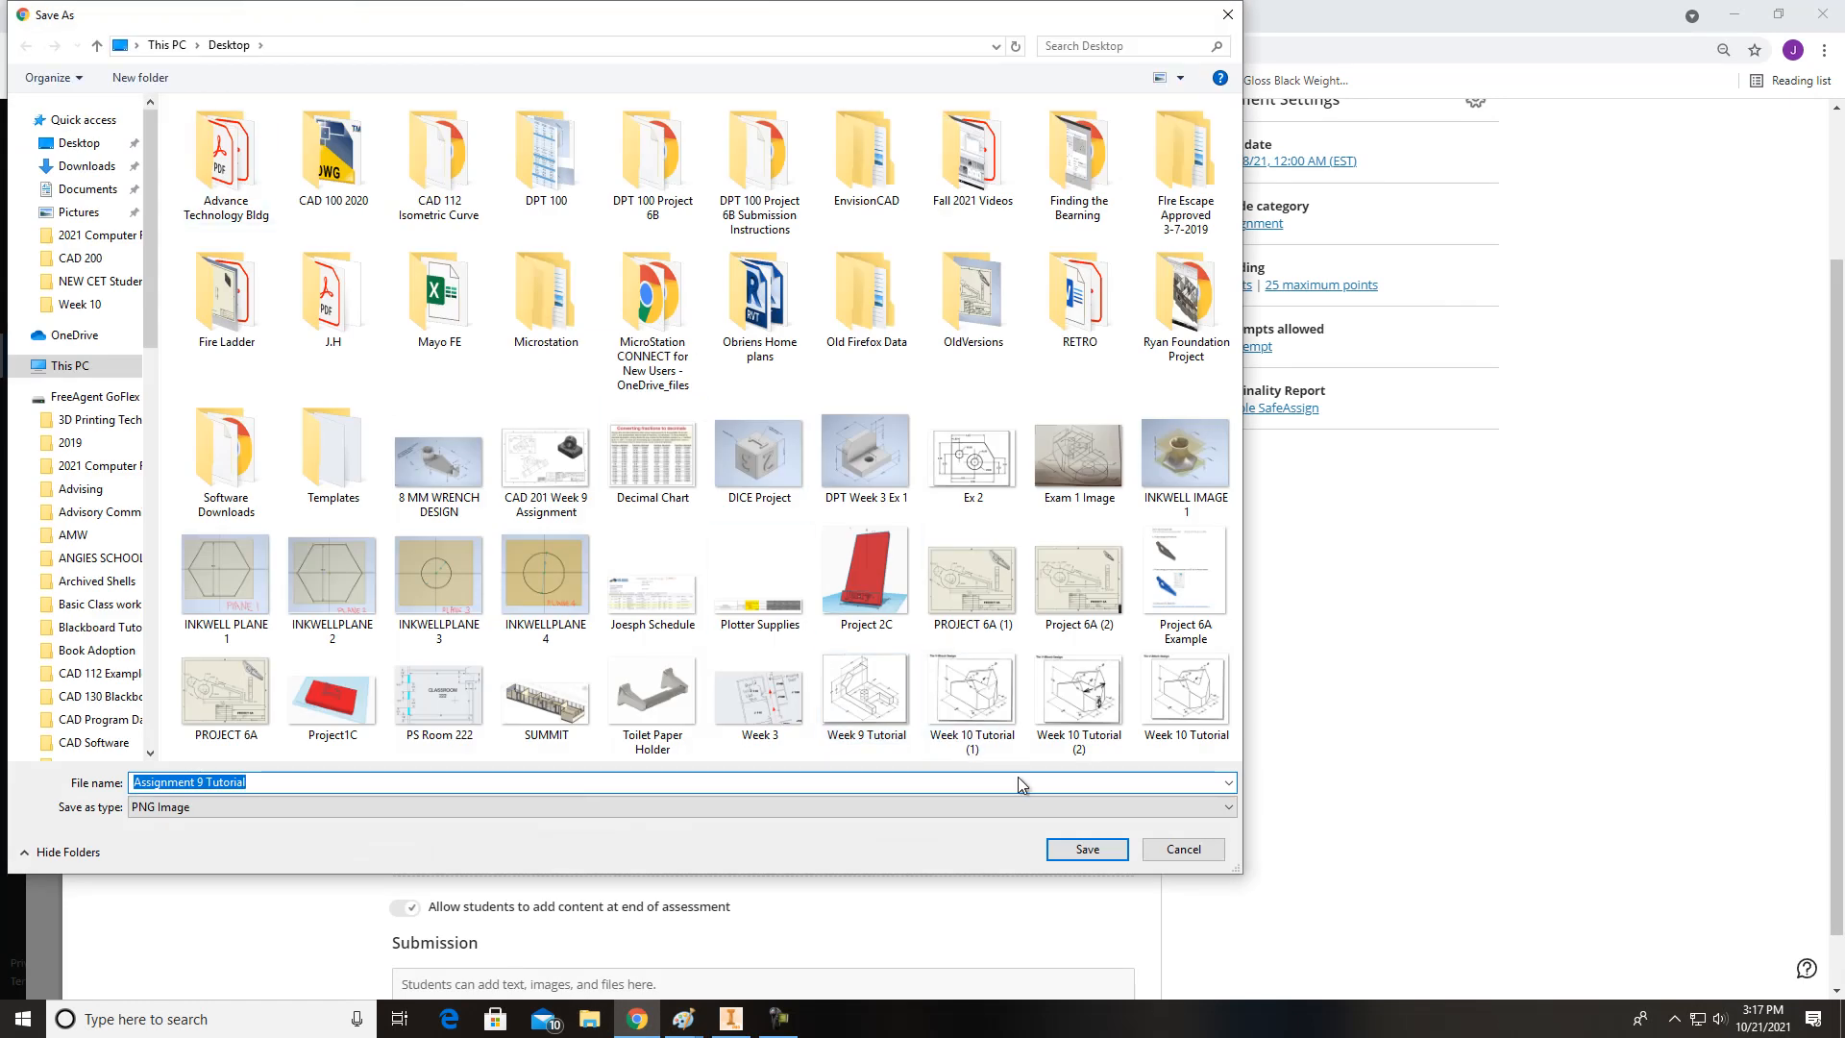
click(1084, 849)
- Open the saved drawing image and arrange it beside Inventor, giving the image about a third of the screen and Inventor the rest
click(94, 974)
drag(1065, 113, 0, 163)
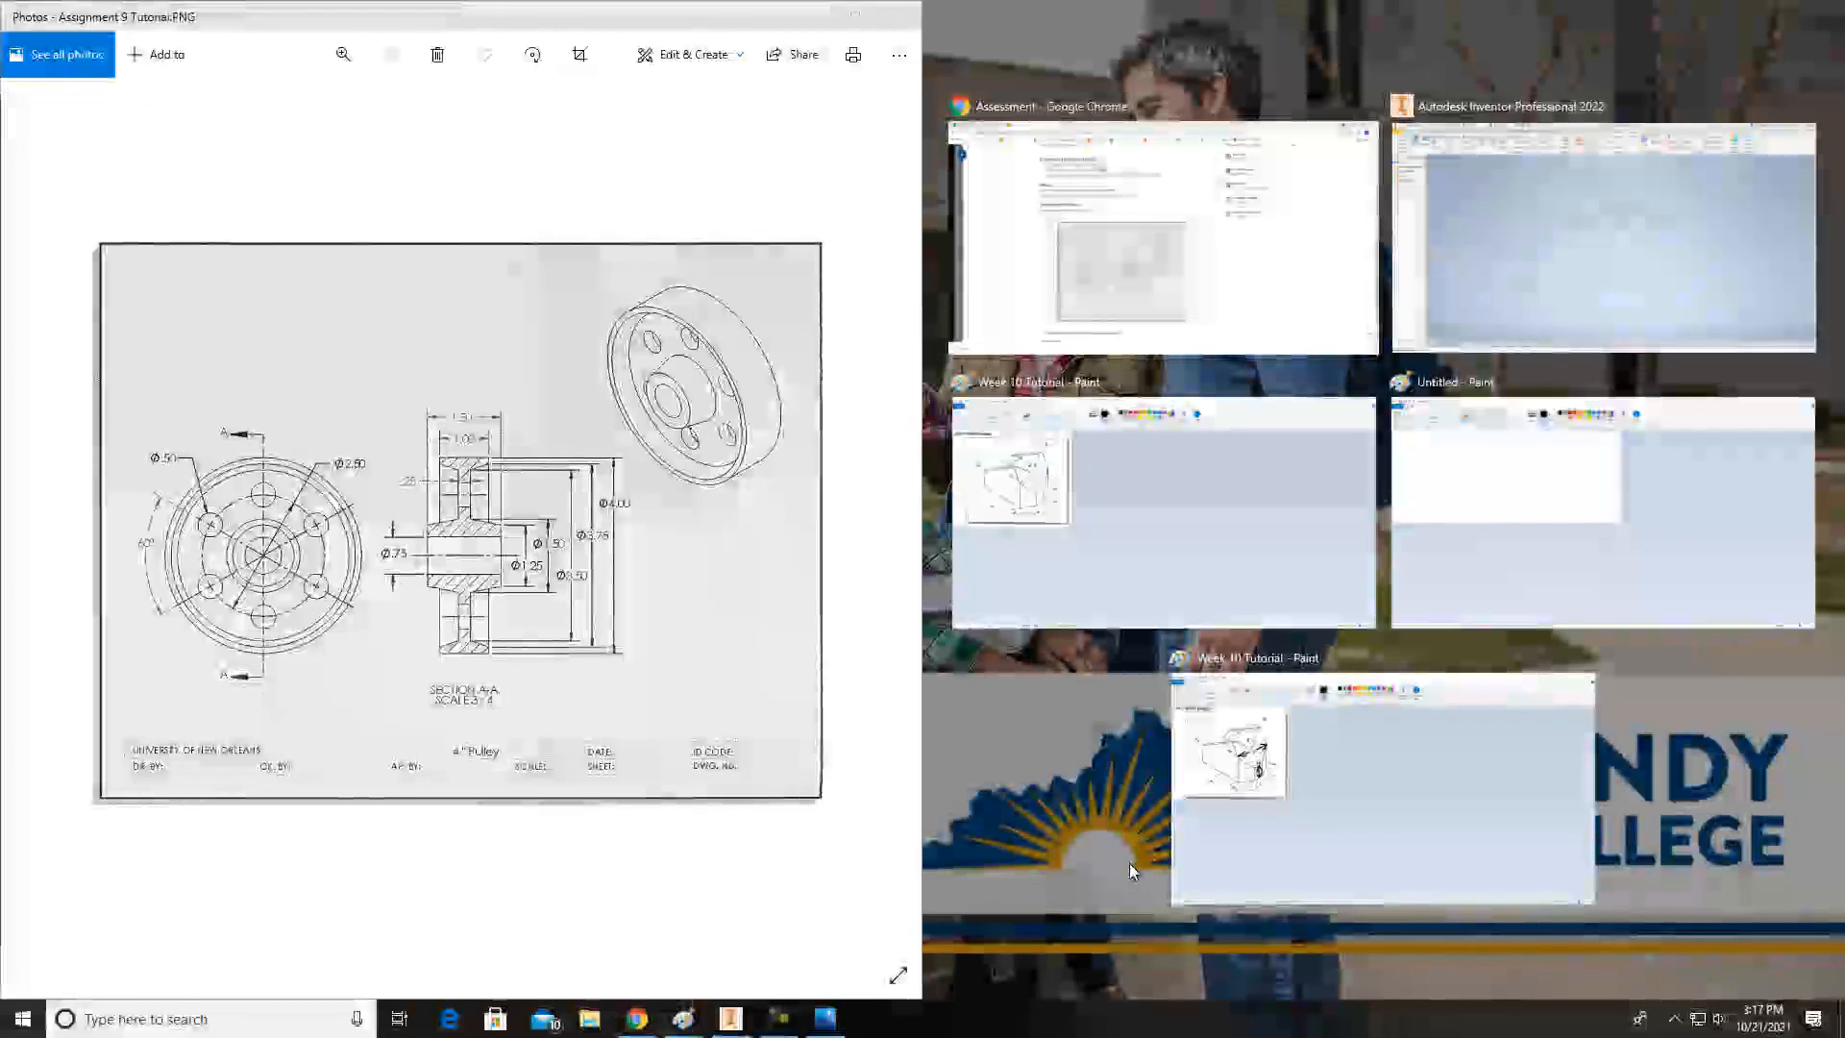
click(730, 1019)
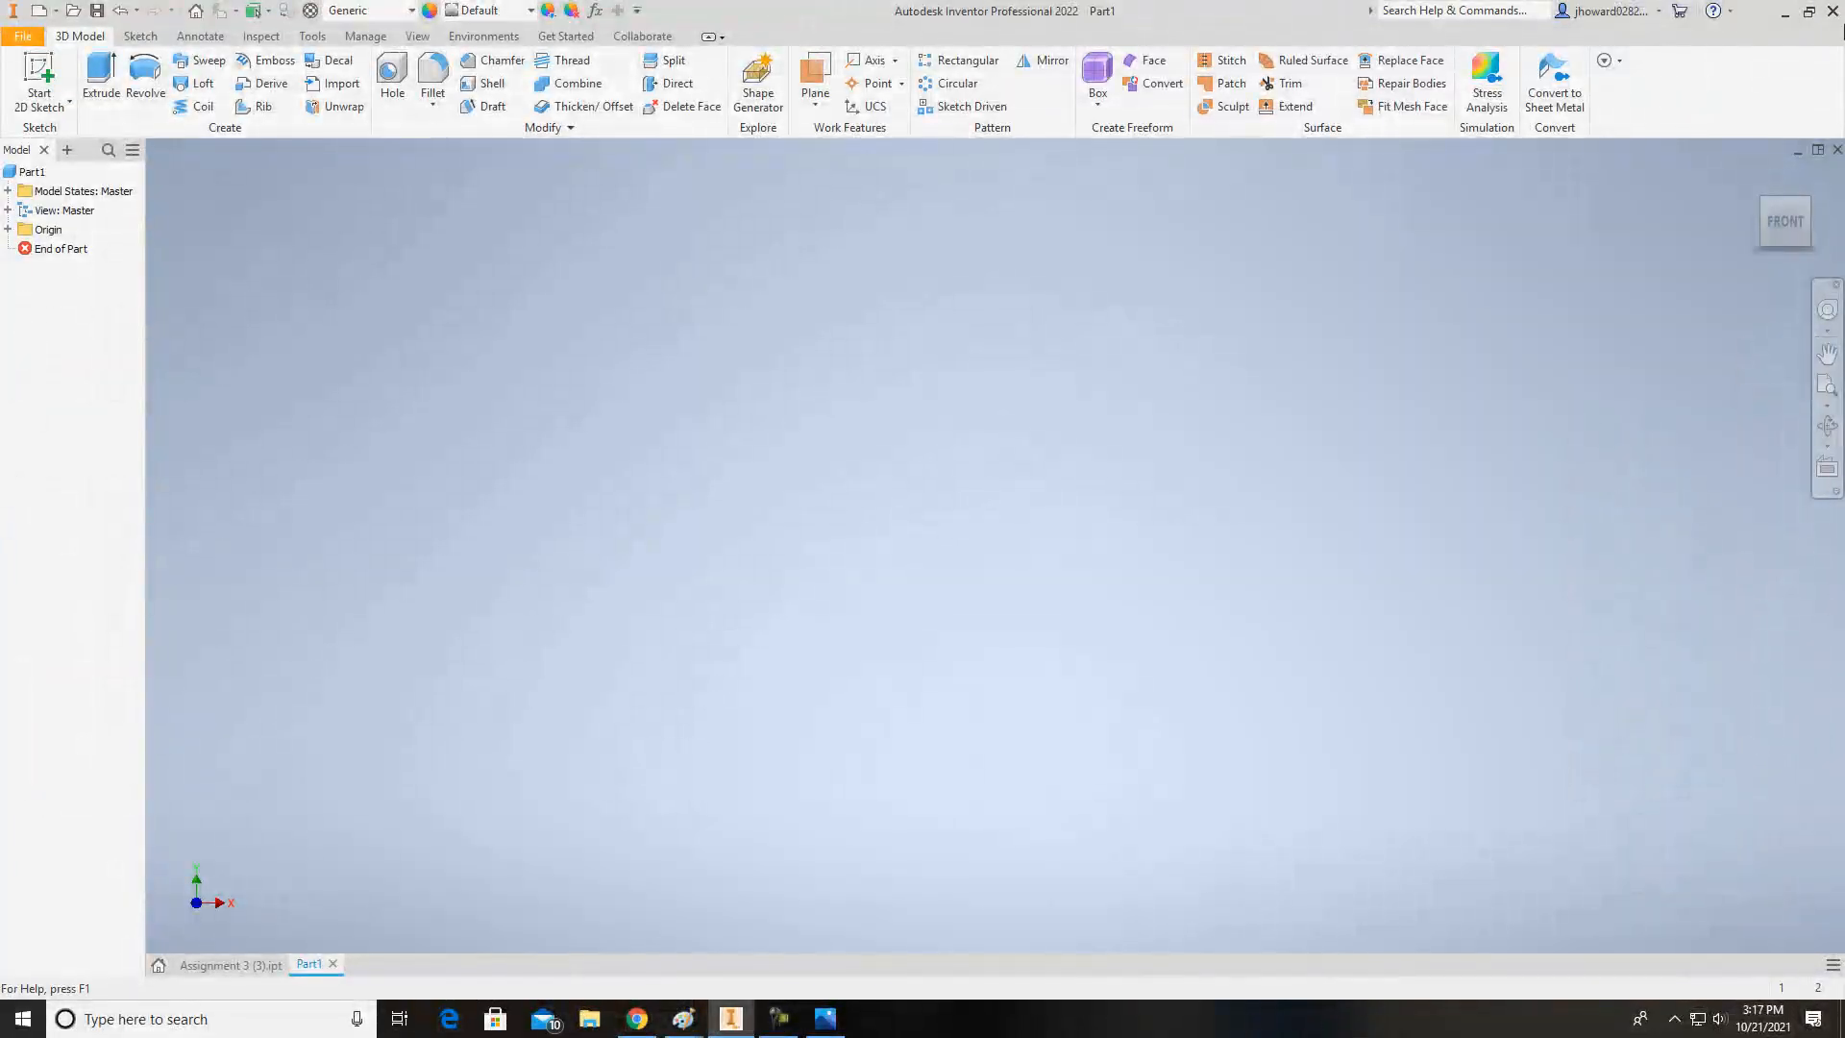
click(1815, 16)
drag(1111, 132, 1844, 288)
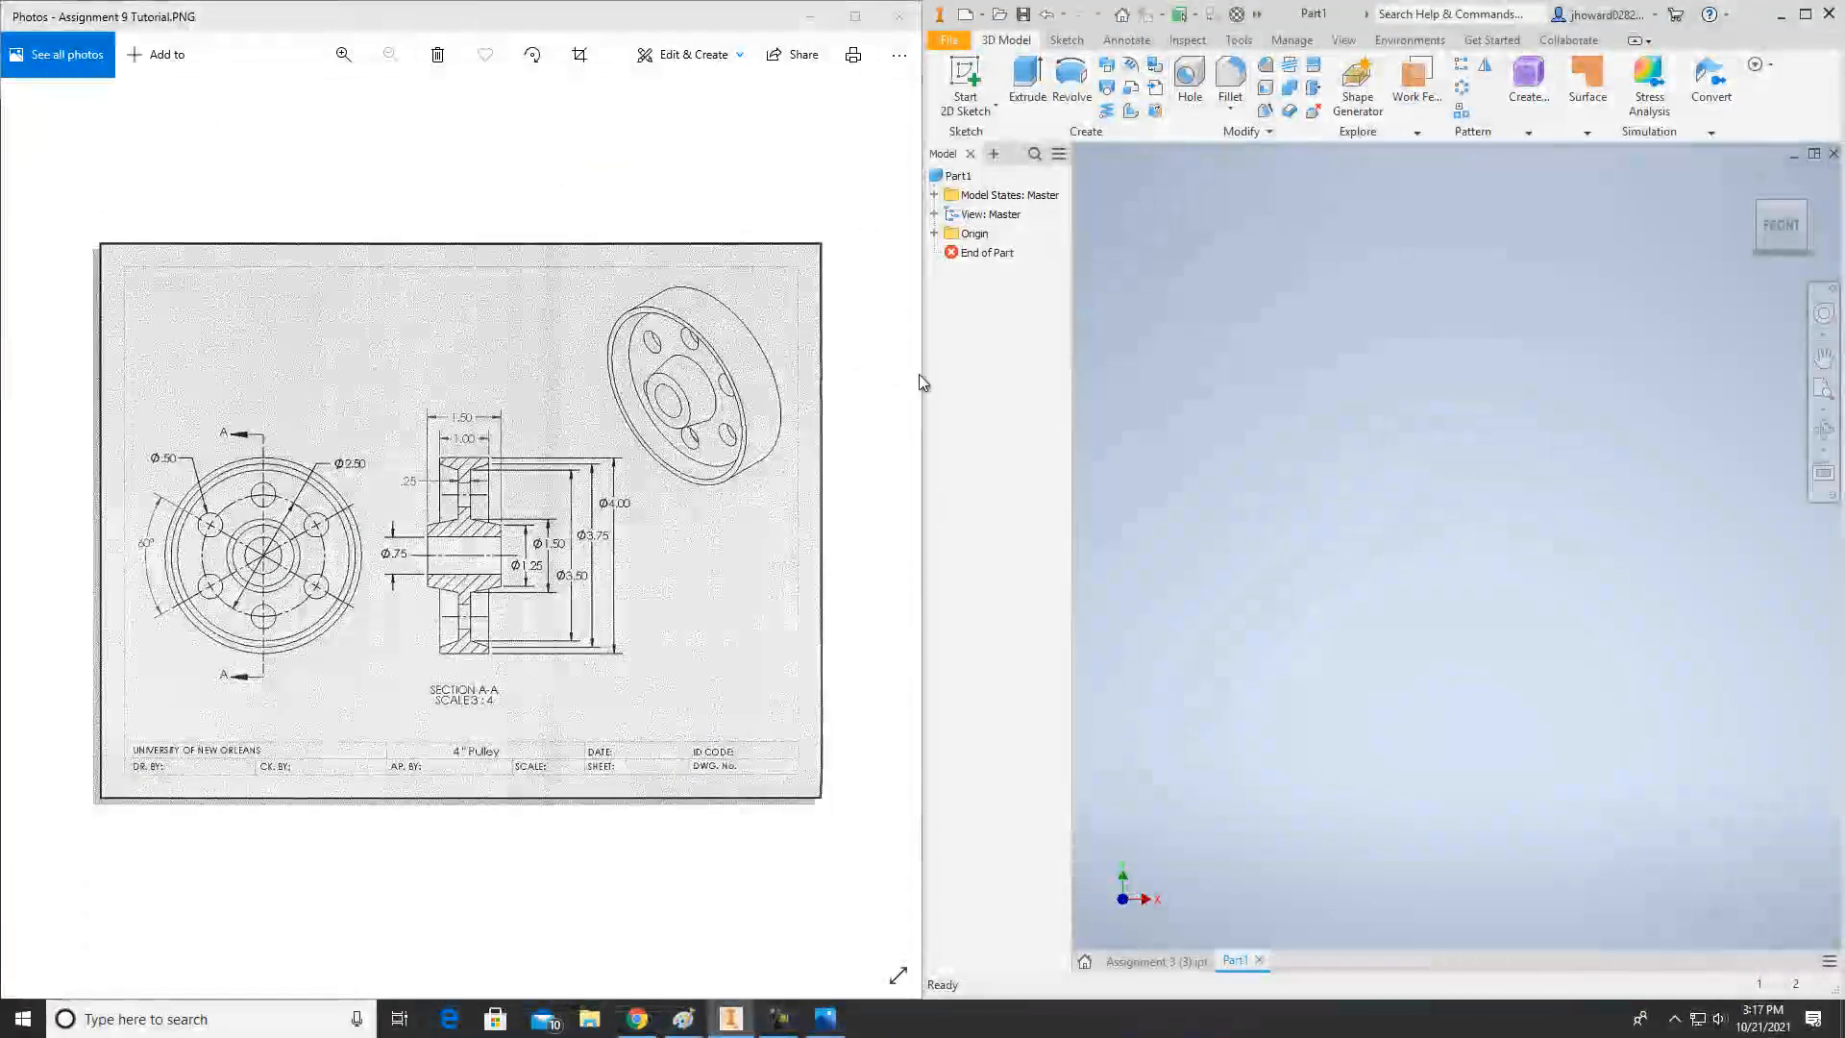
drag(922, 373, 651, 354)
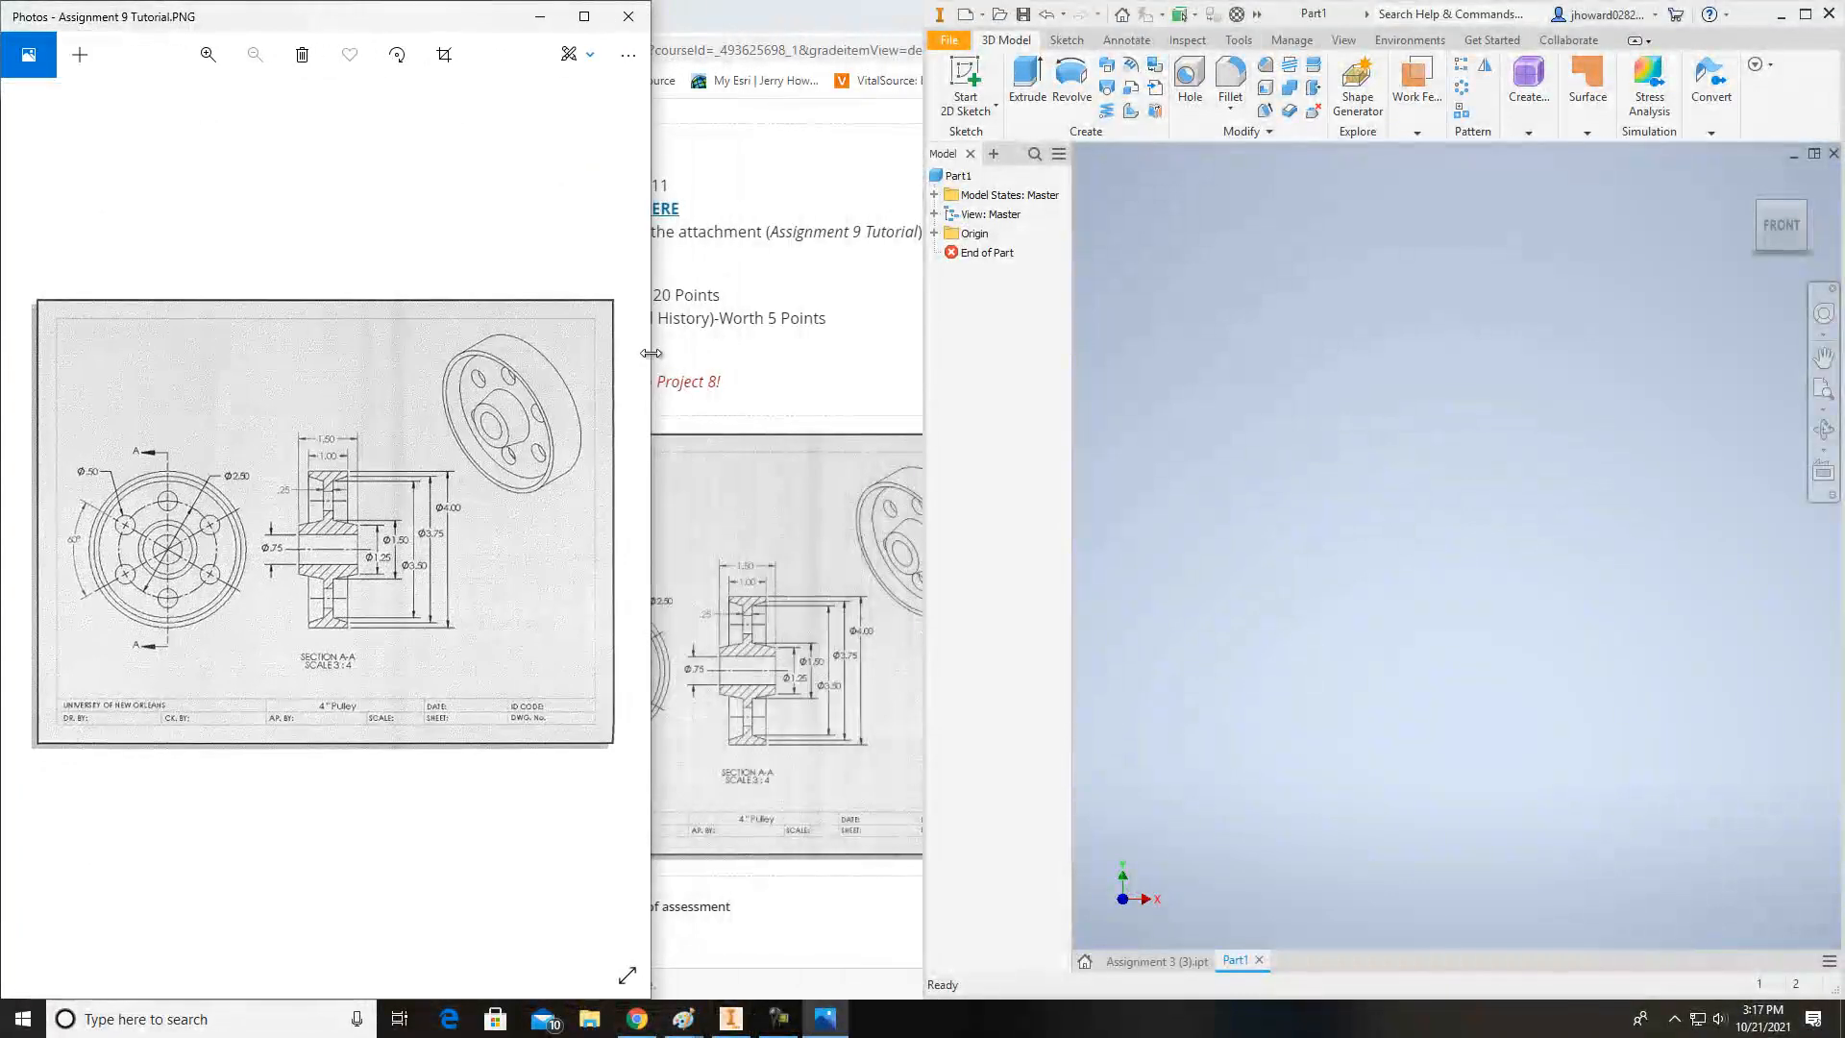
drag(926, 374, 653, 344)
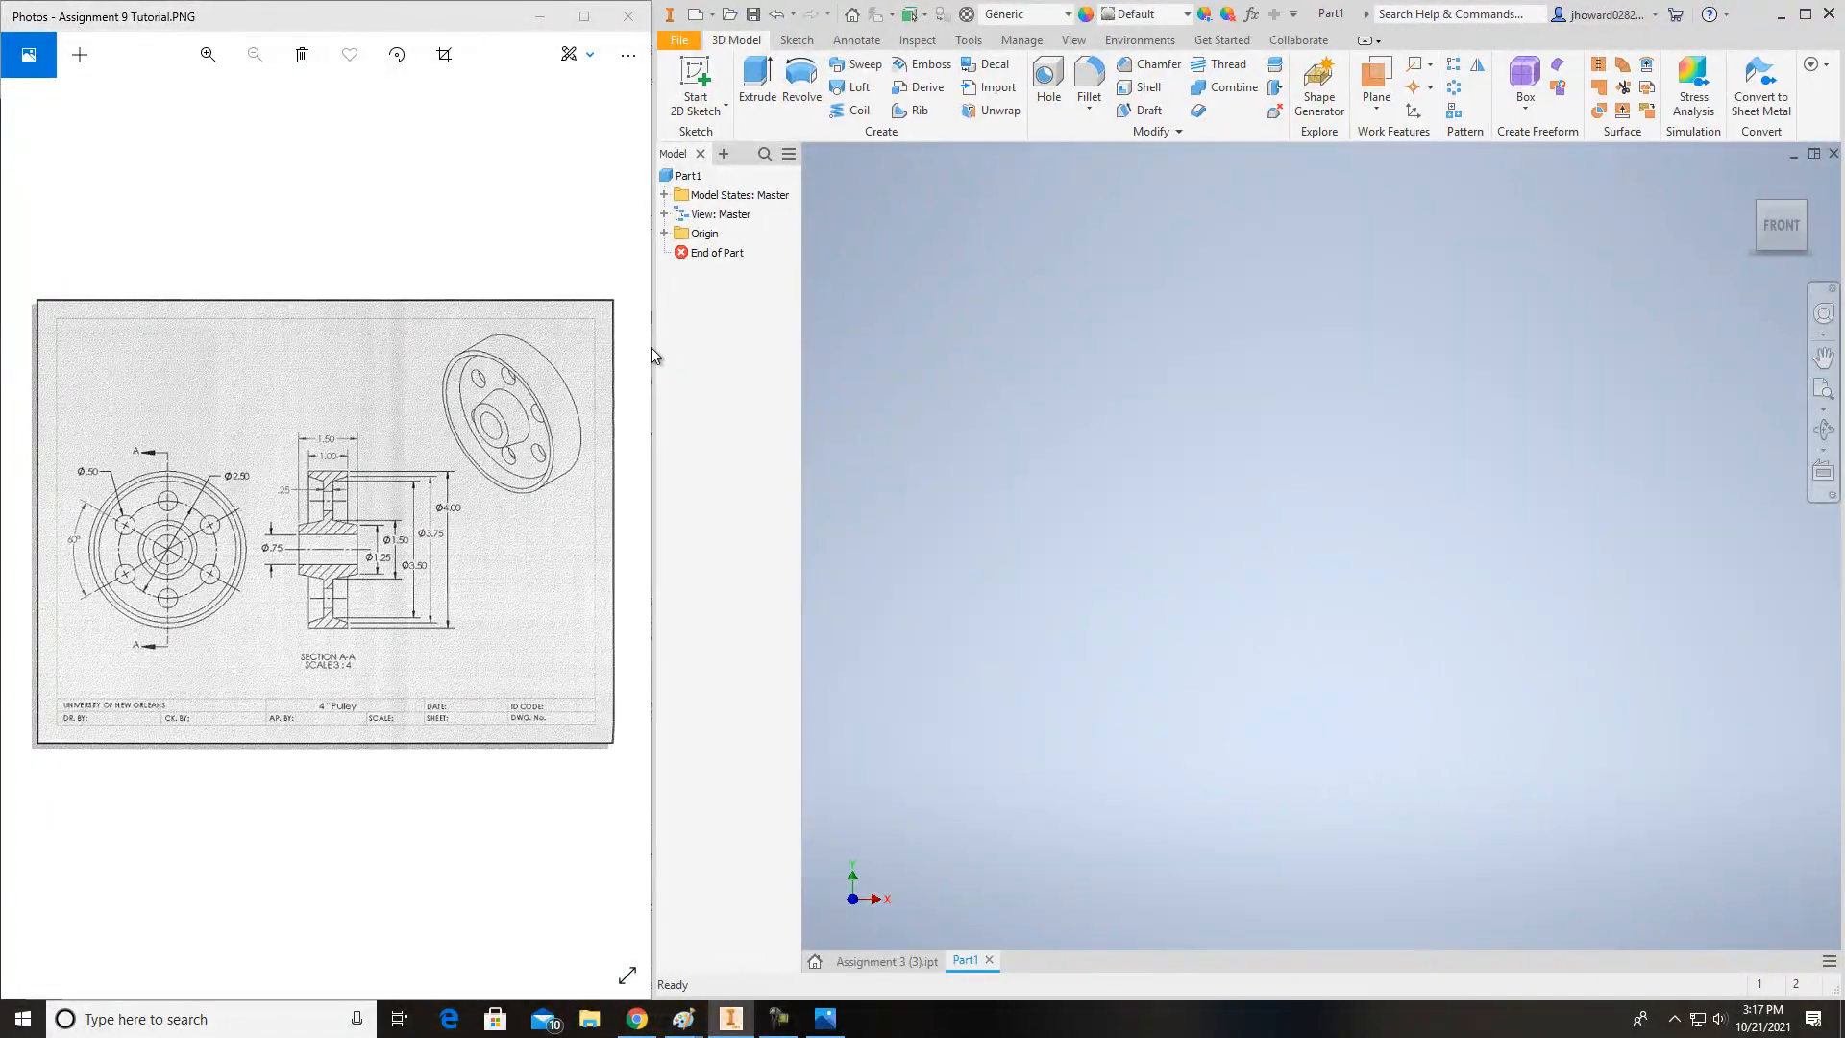
- Examine the pulley drawing's front view and section A-A, including the width and diameter dimensions
click(338, 657)
scroll(339, 657, up, 5)
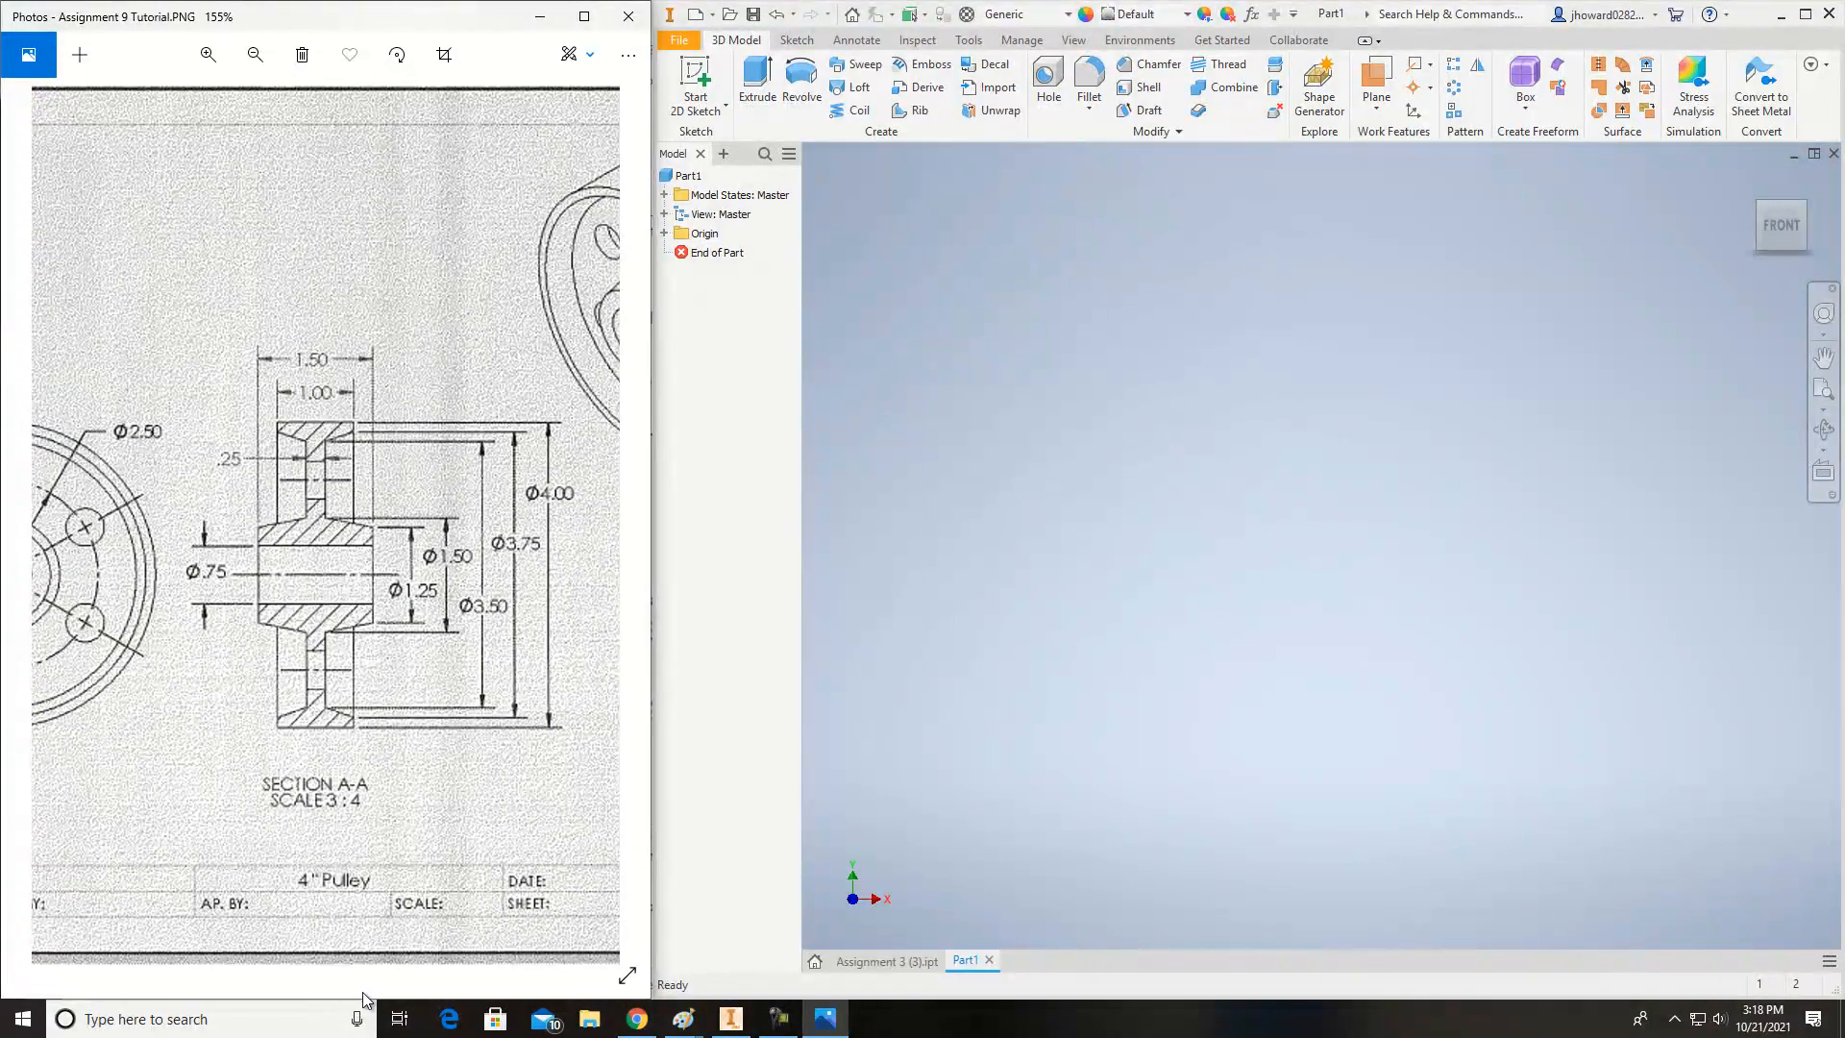
mouse_move(378, 732)
mouse_down()
mouse_move(483, 662)
mouse_move(617, 670)
mouse_up()
scroll(378, 590, down, 3)
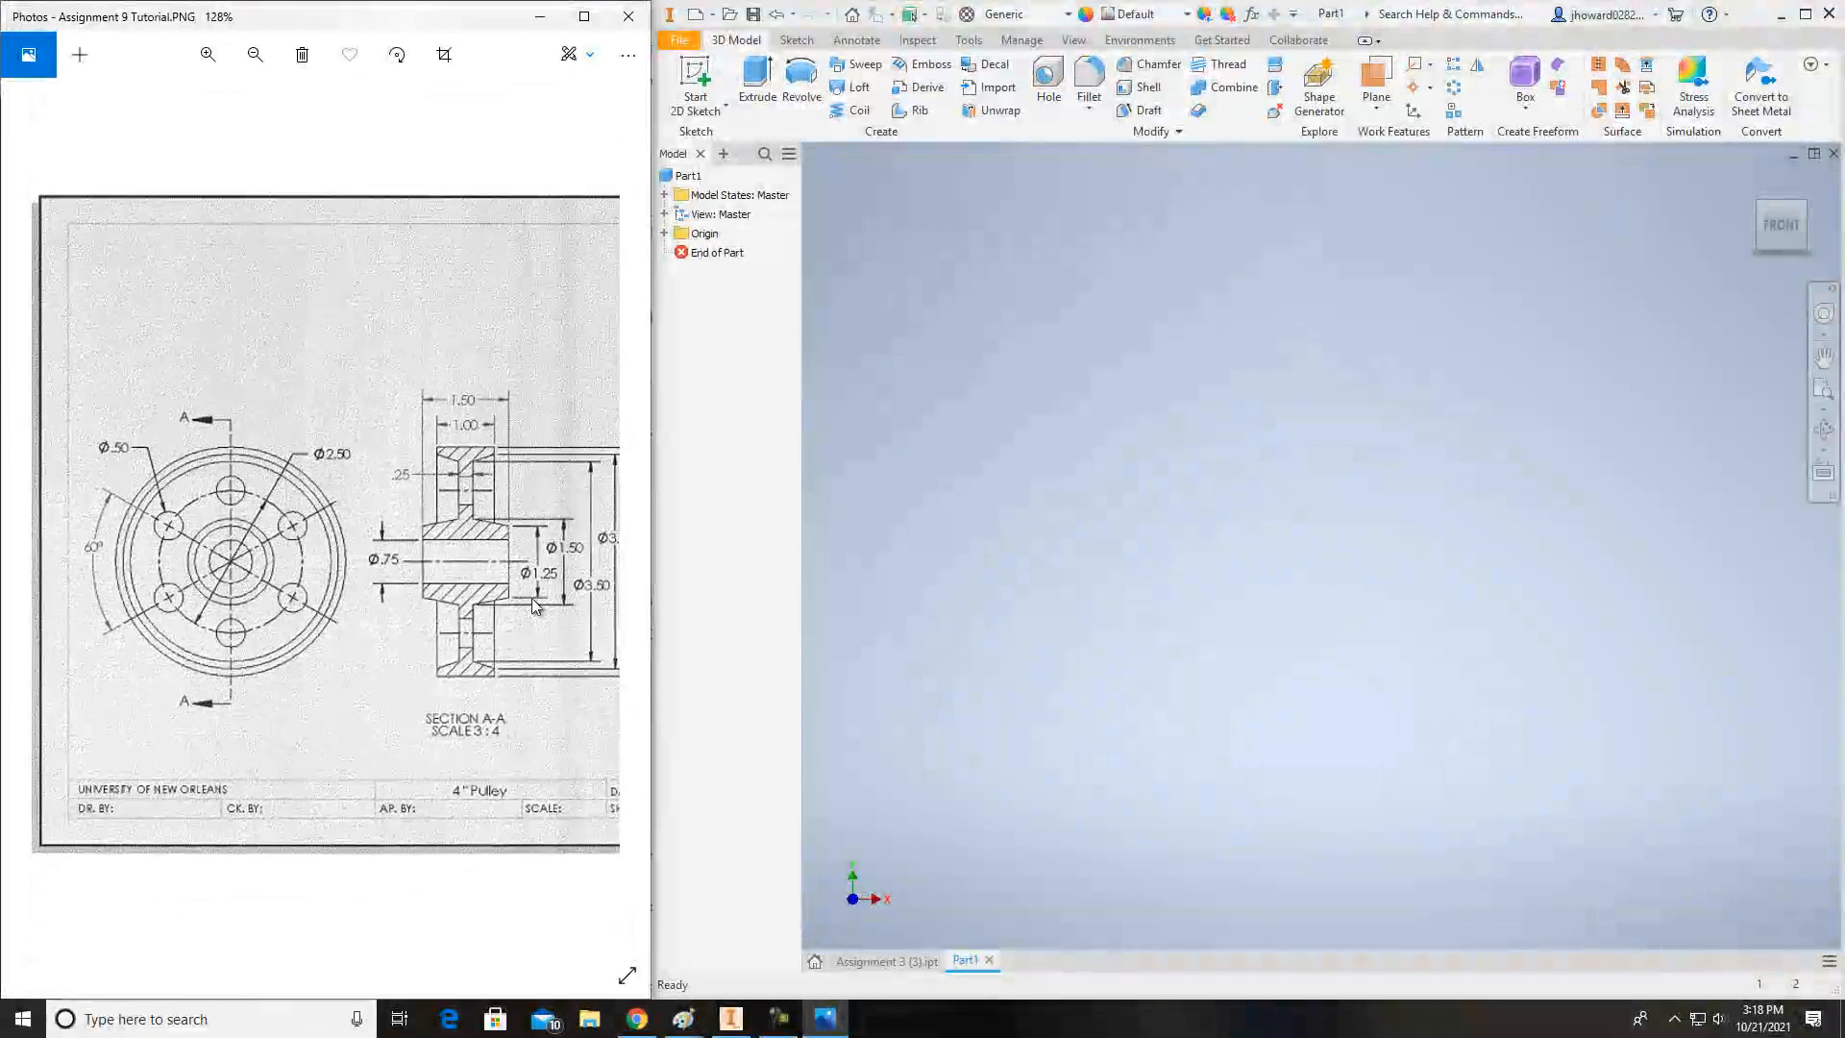
scroll(535, 606, up, 3)
drag(335, 721, 168, 721)
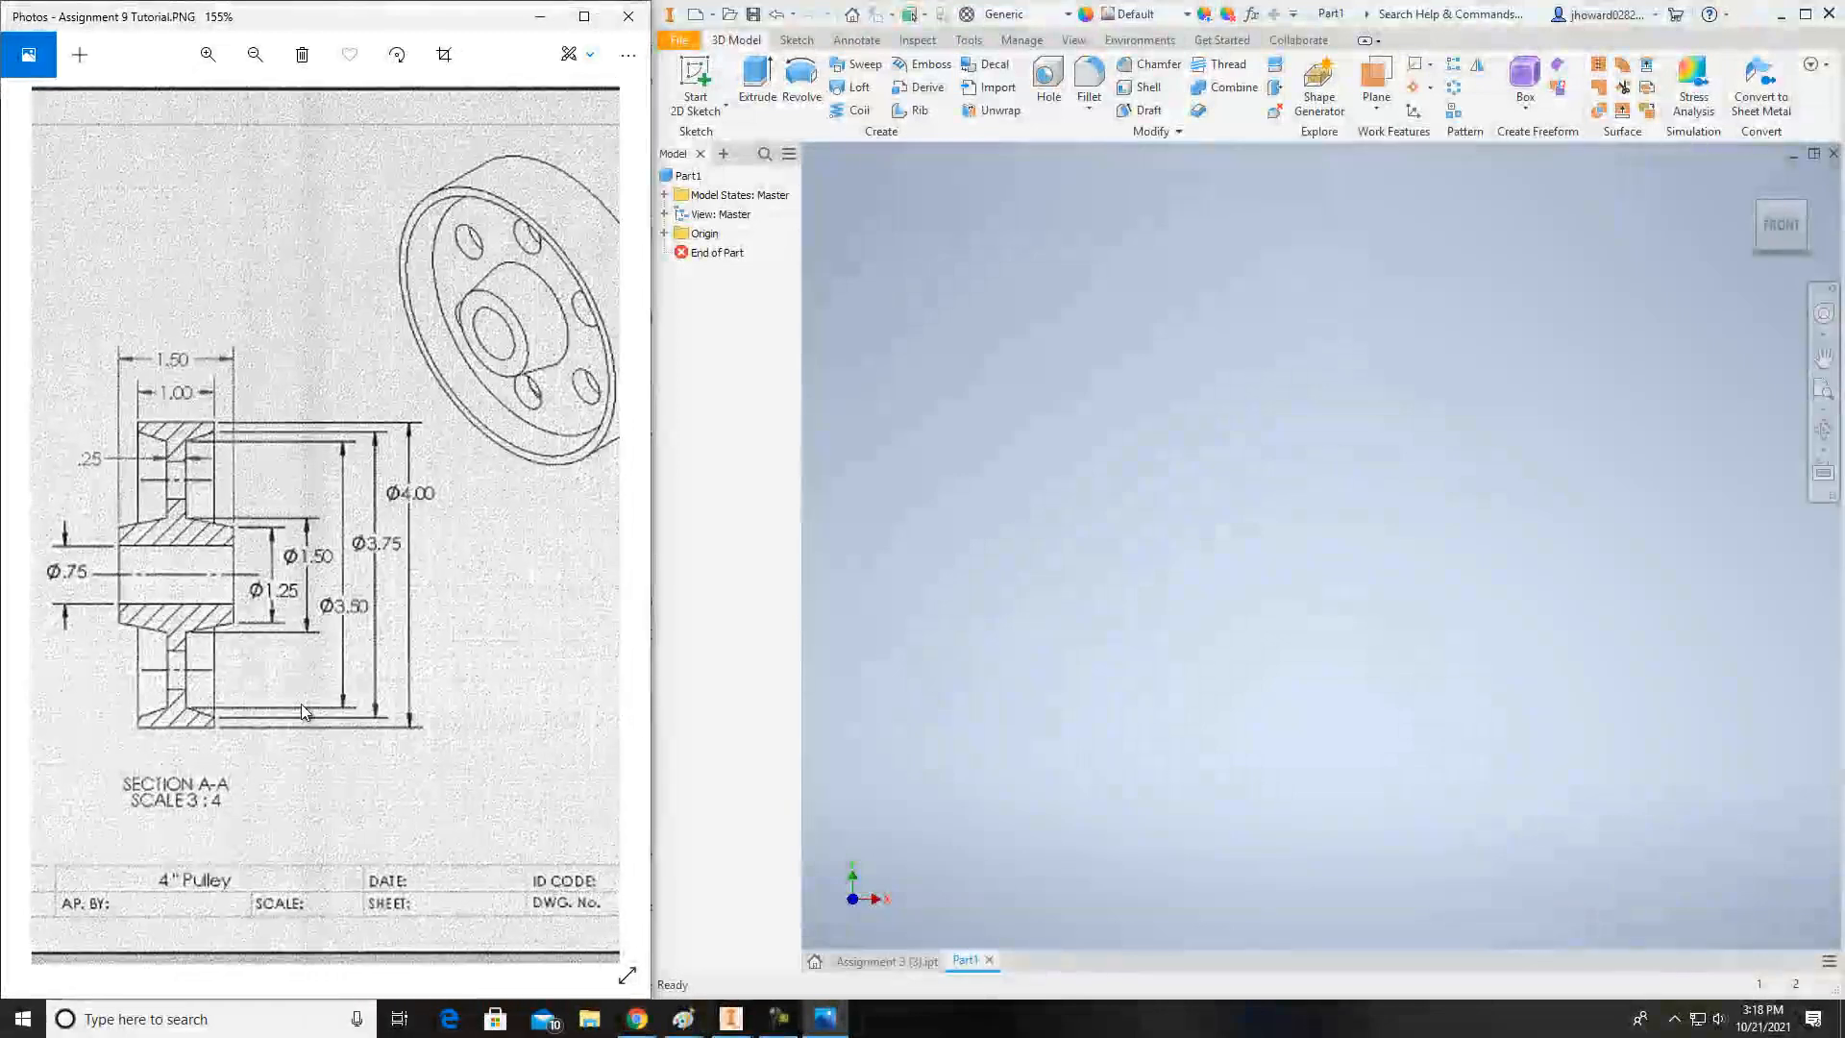
scroll(302, 703, down, 2)
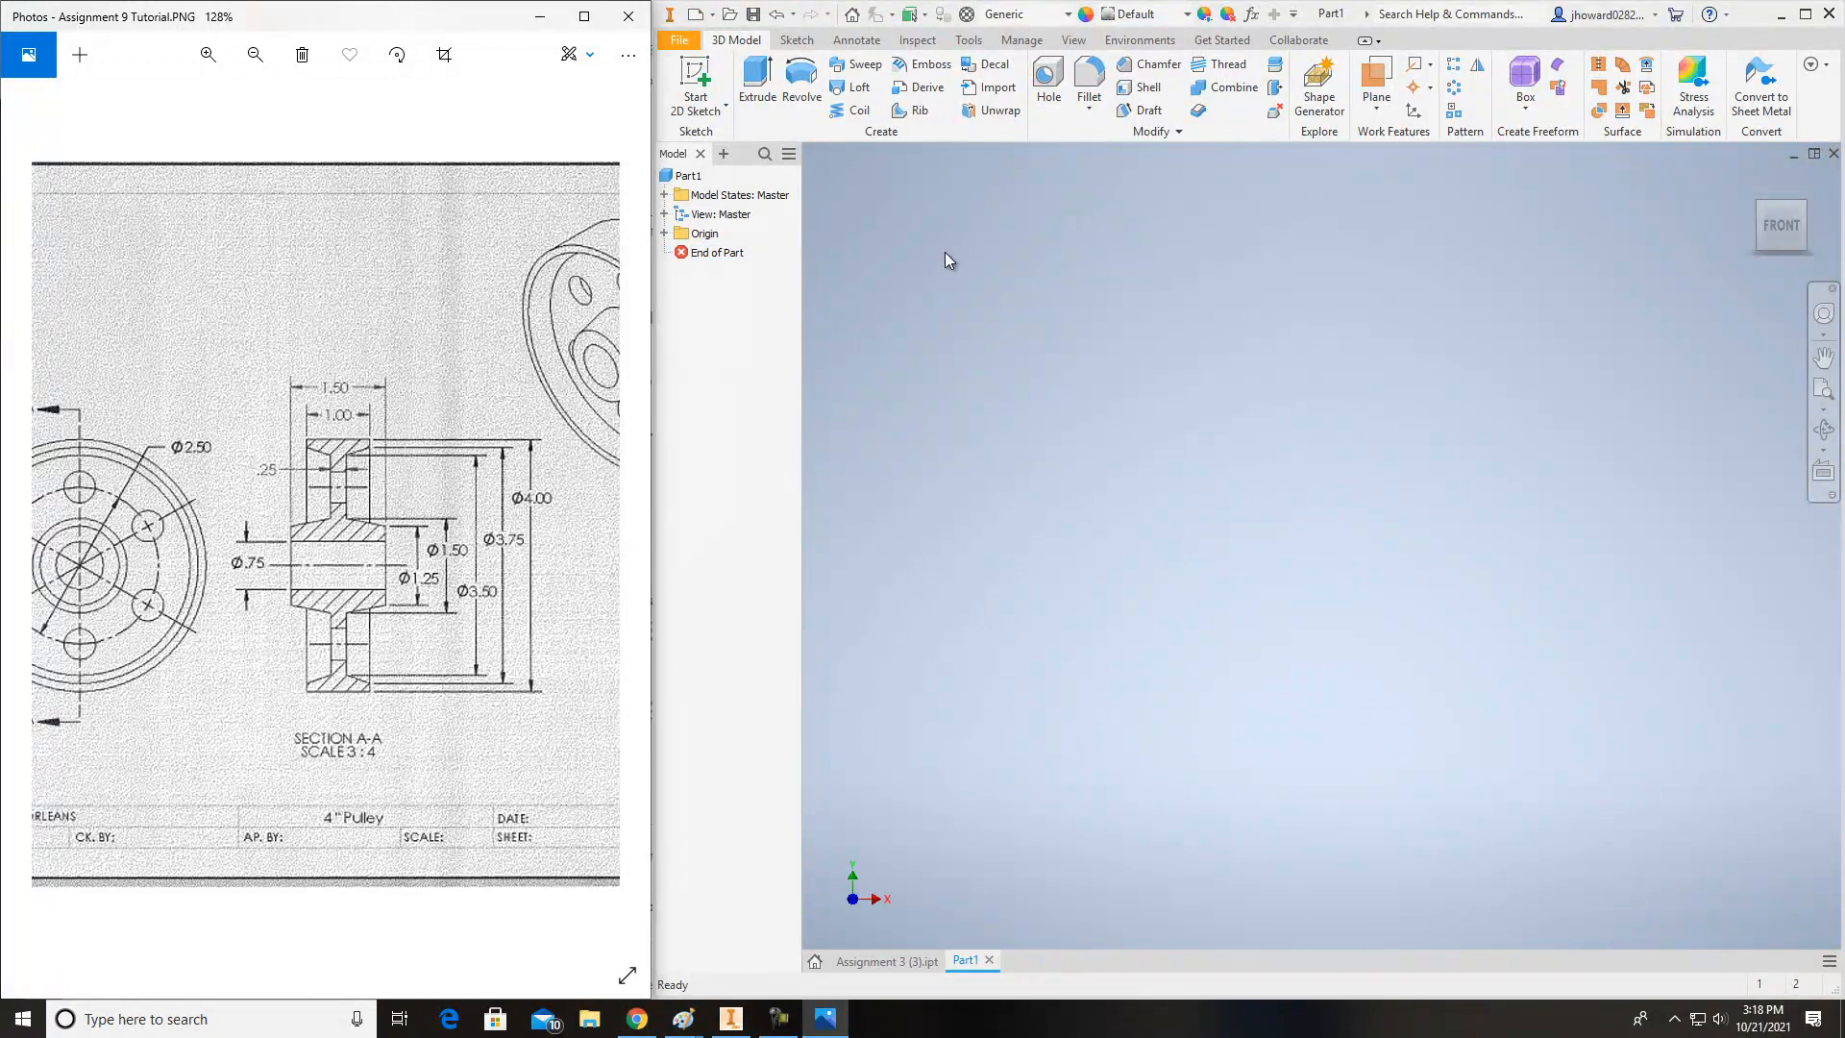
- Start a 2D sketch on the XY plane
click(711, 111)
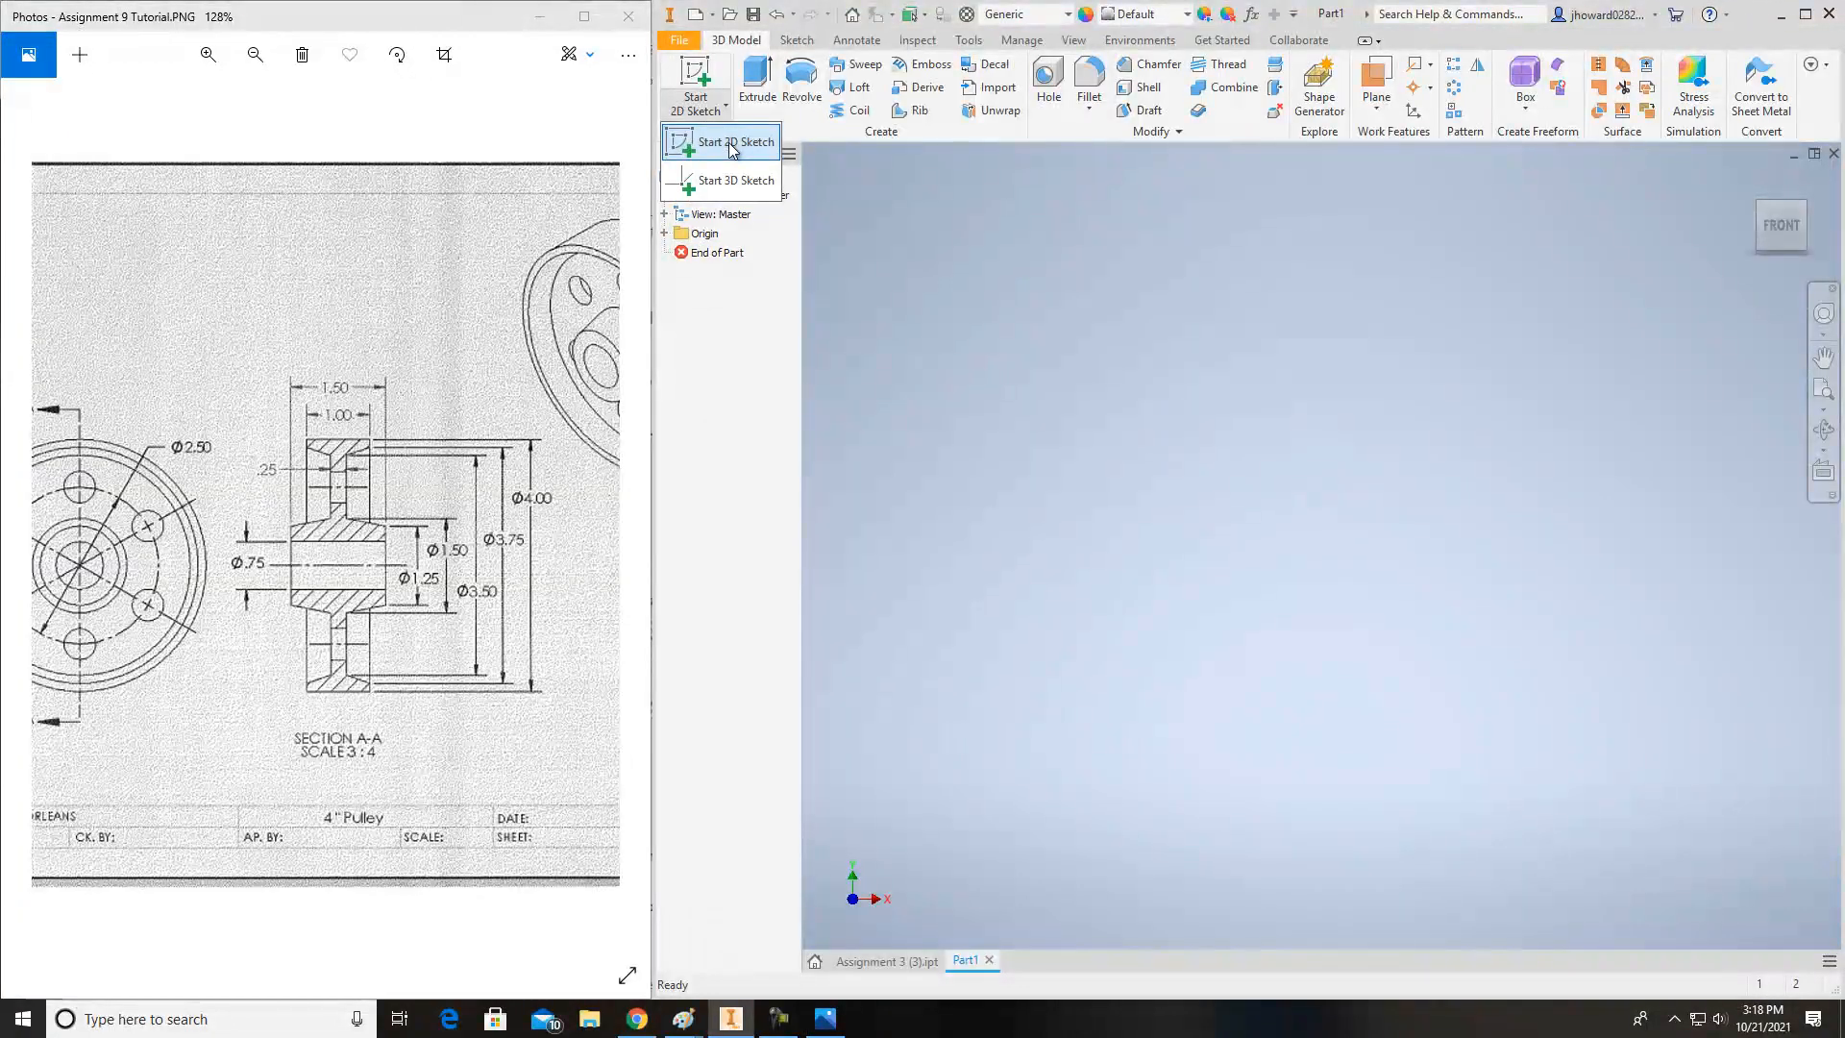
click(732, 144)
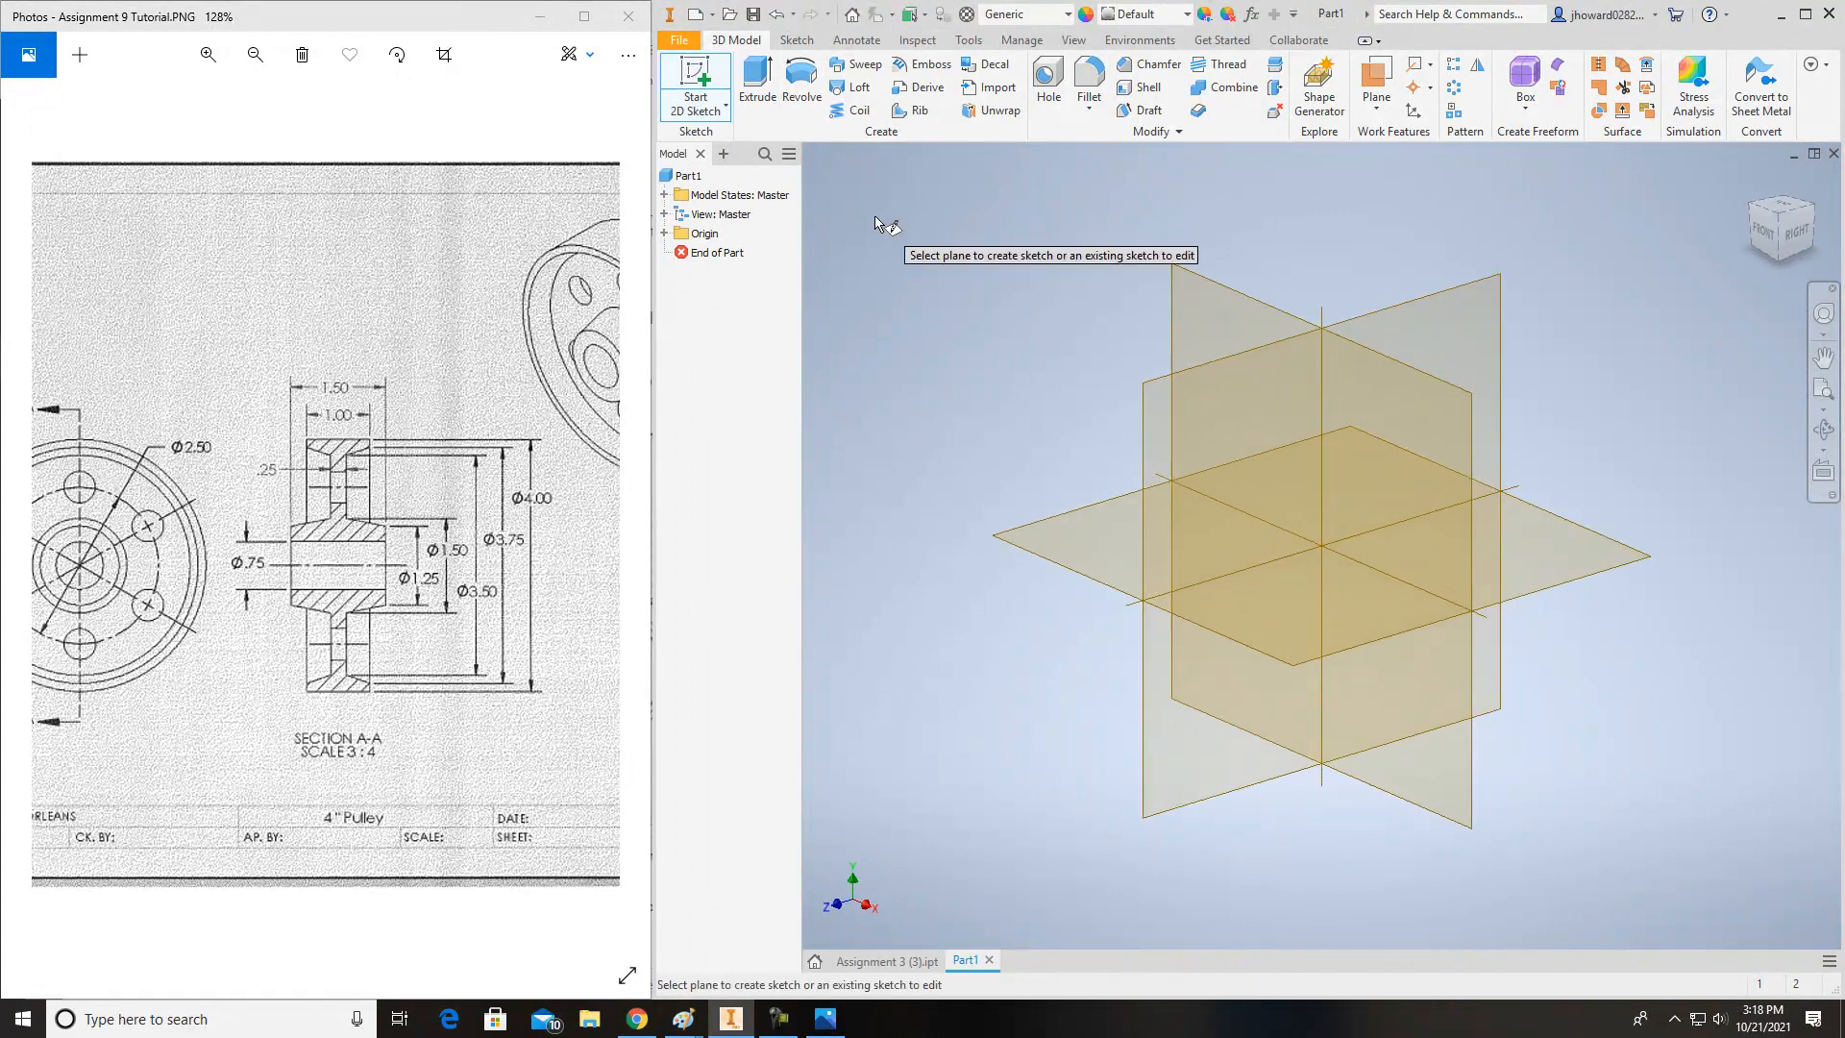
click(665, 233)
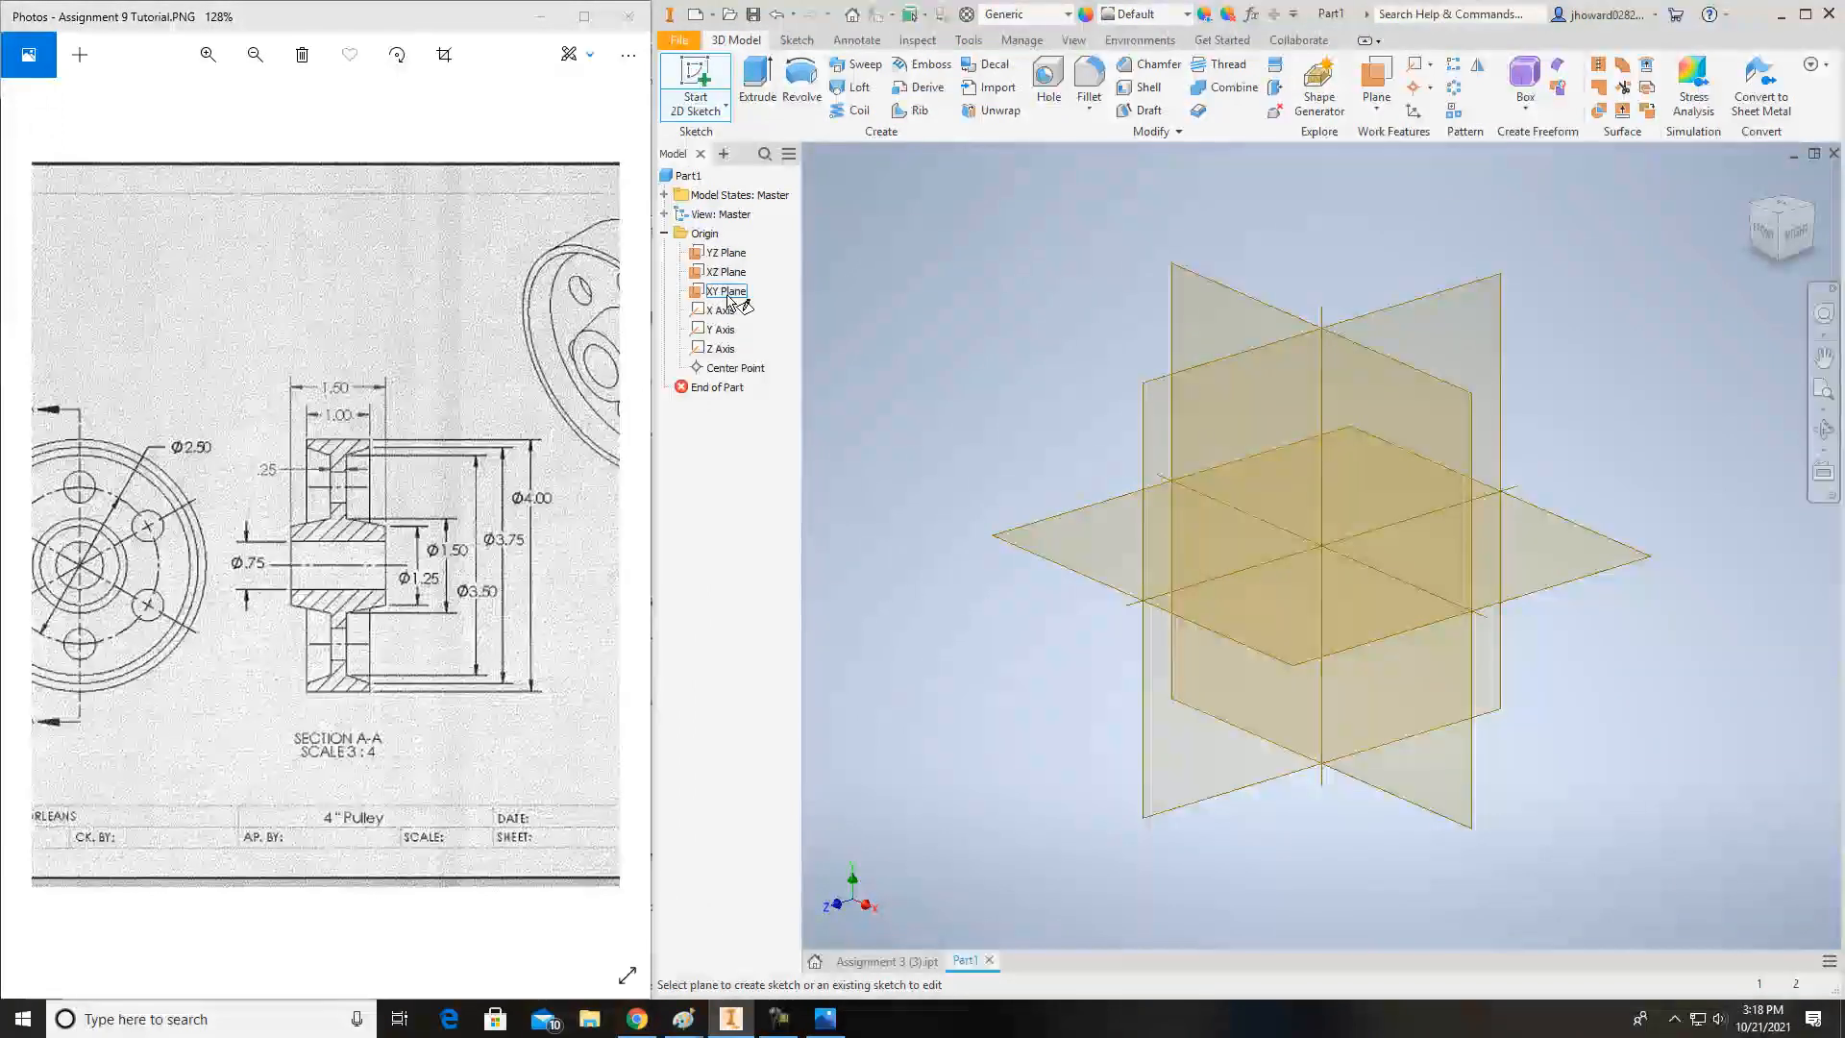
click(725, 290)
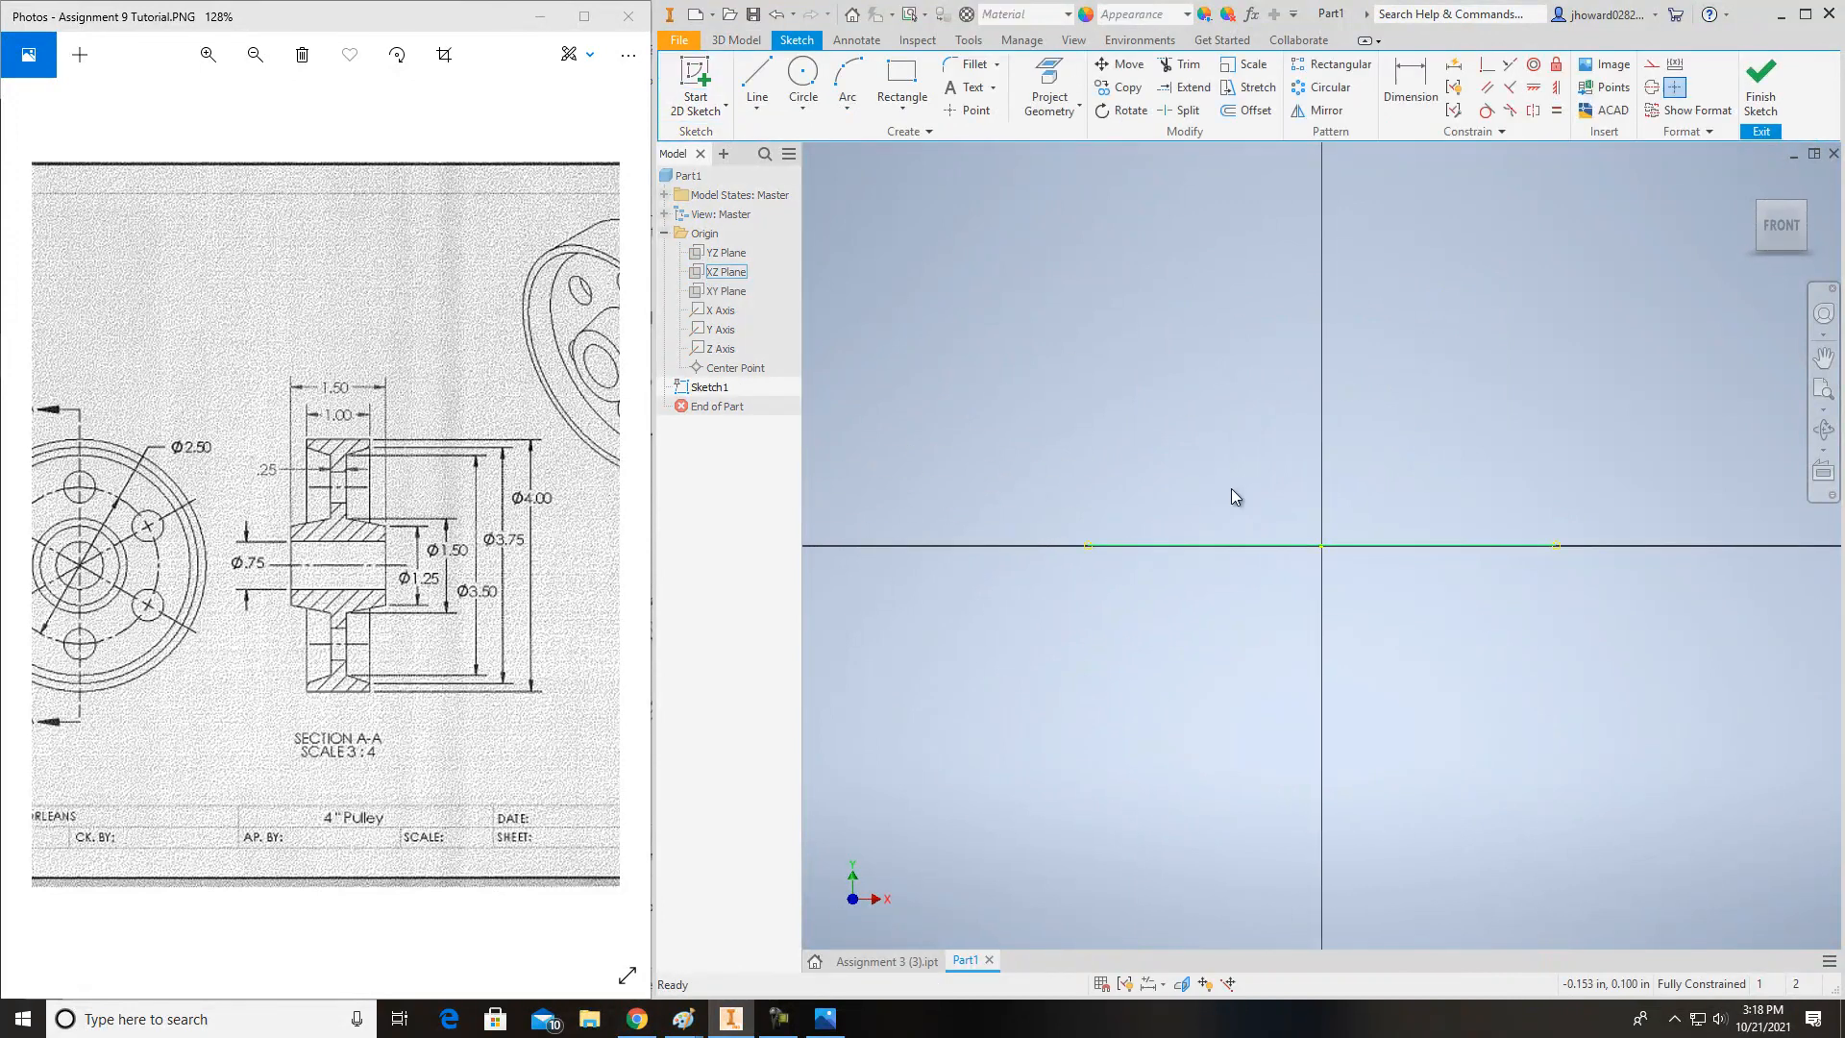
- Sketch a slightly inclined line starting at the origin, running outward and upward along the positive X direction
middle_drag(1232, 495, 1026, 510)
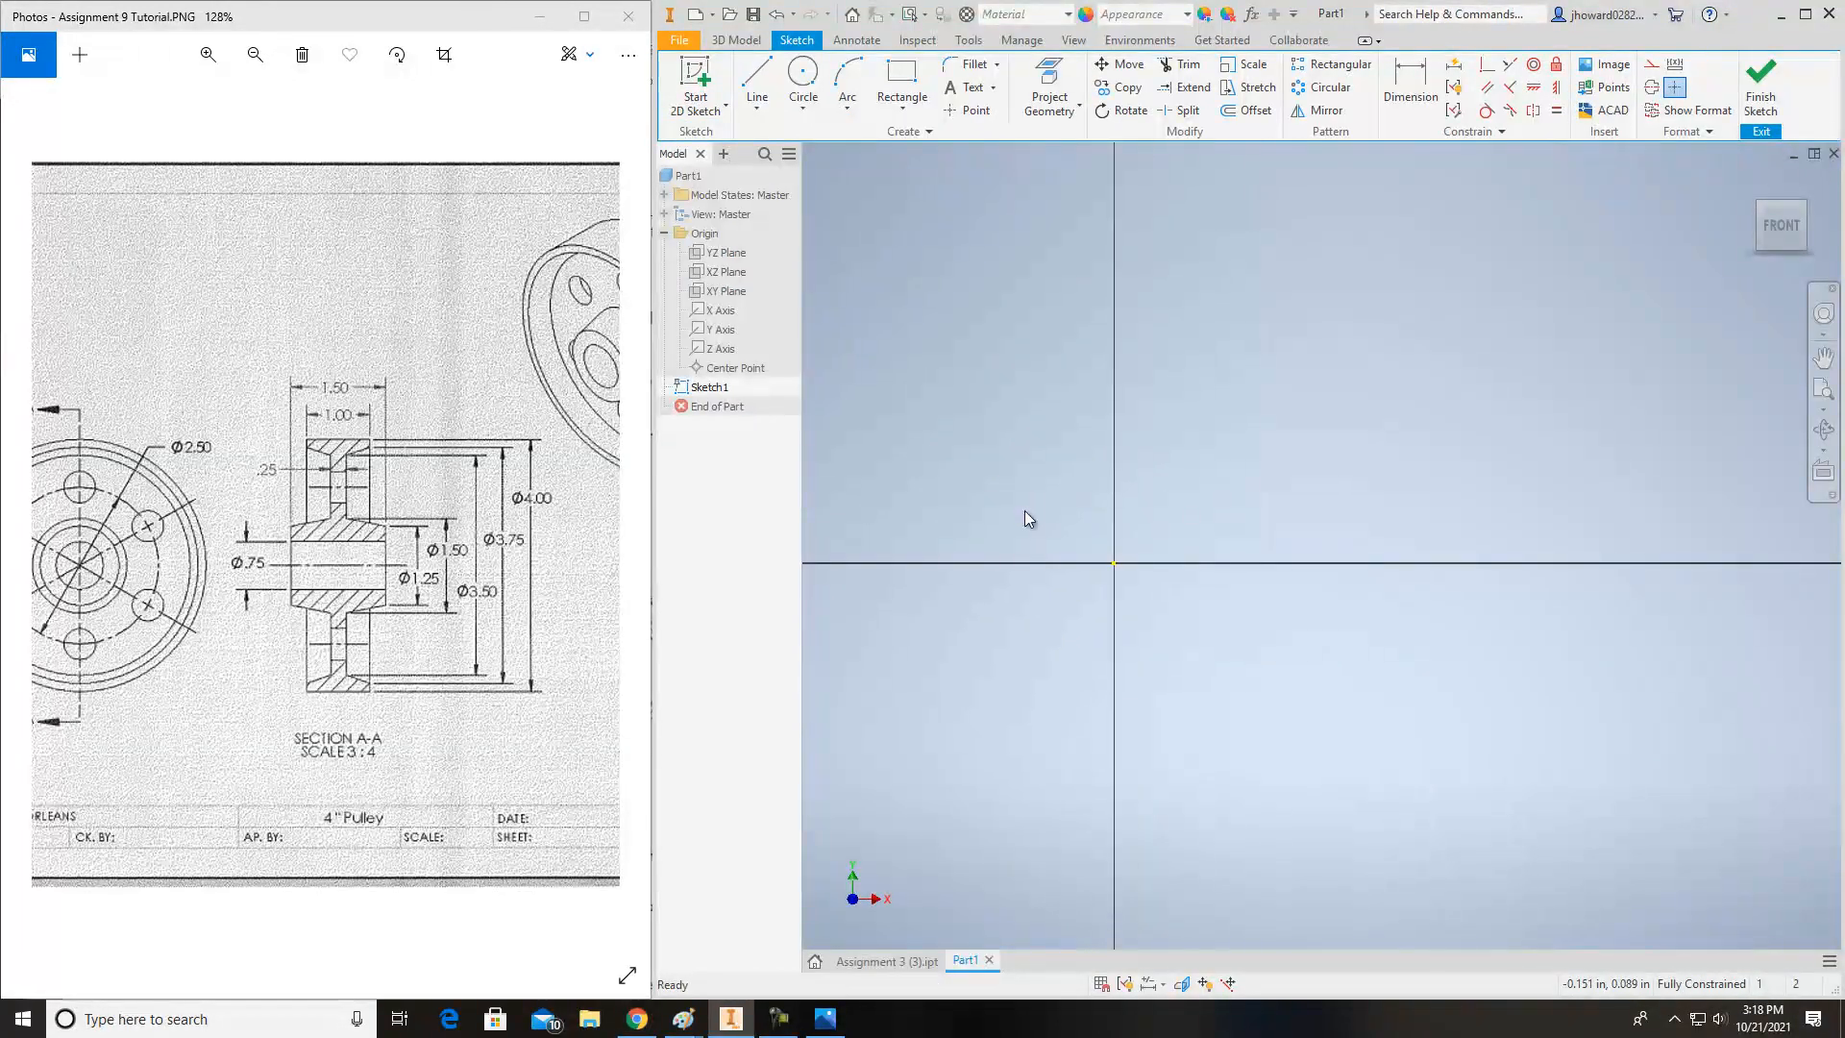
click(757, 81)
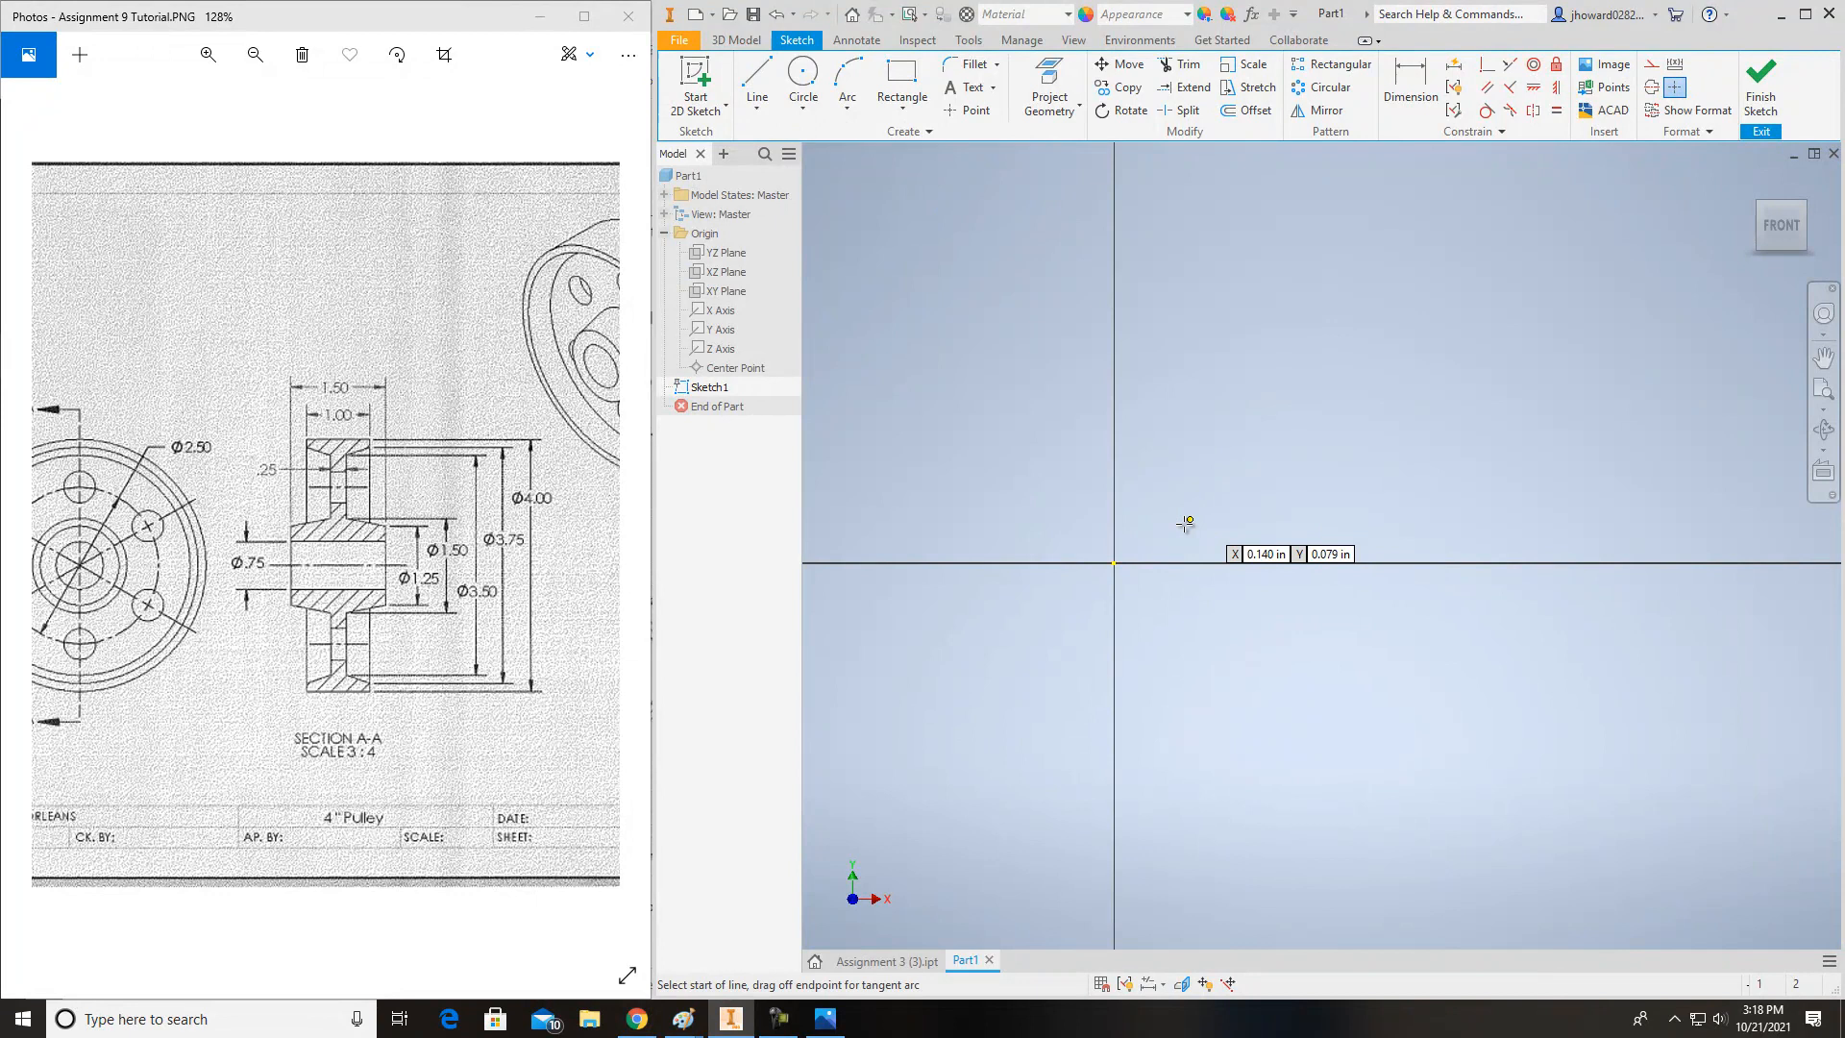
click(1113, 563)
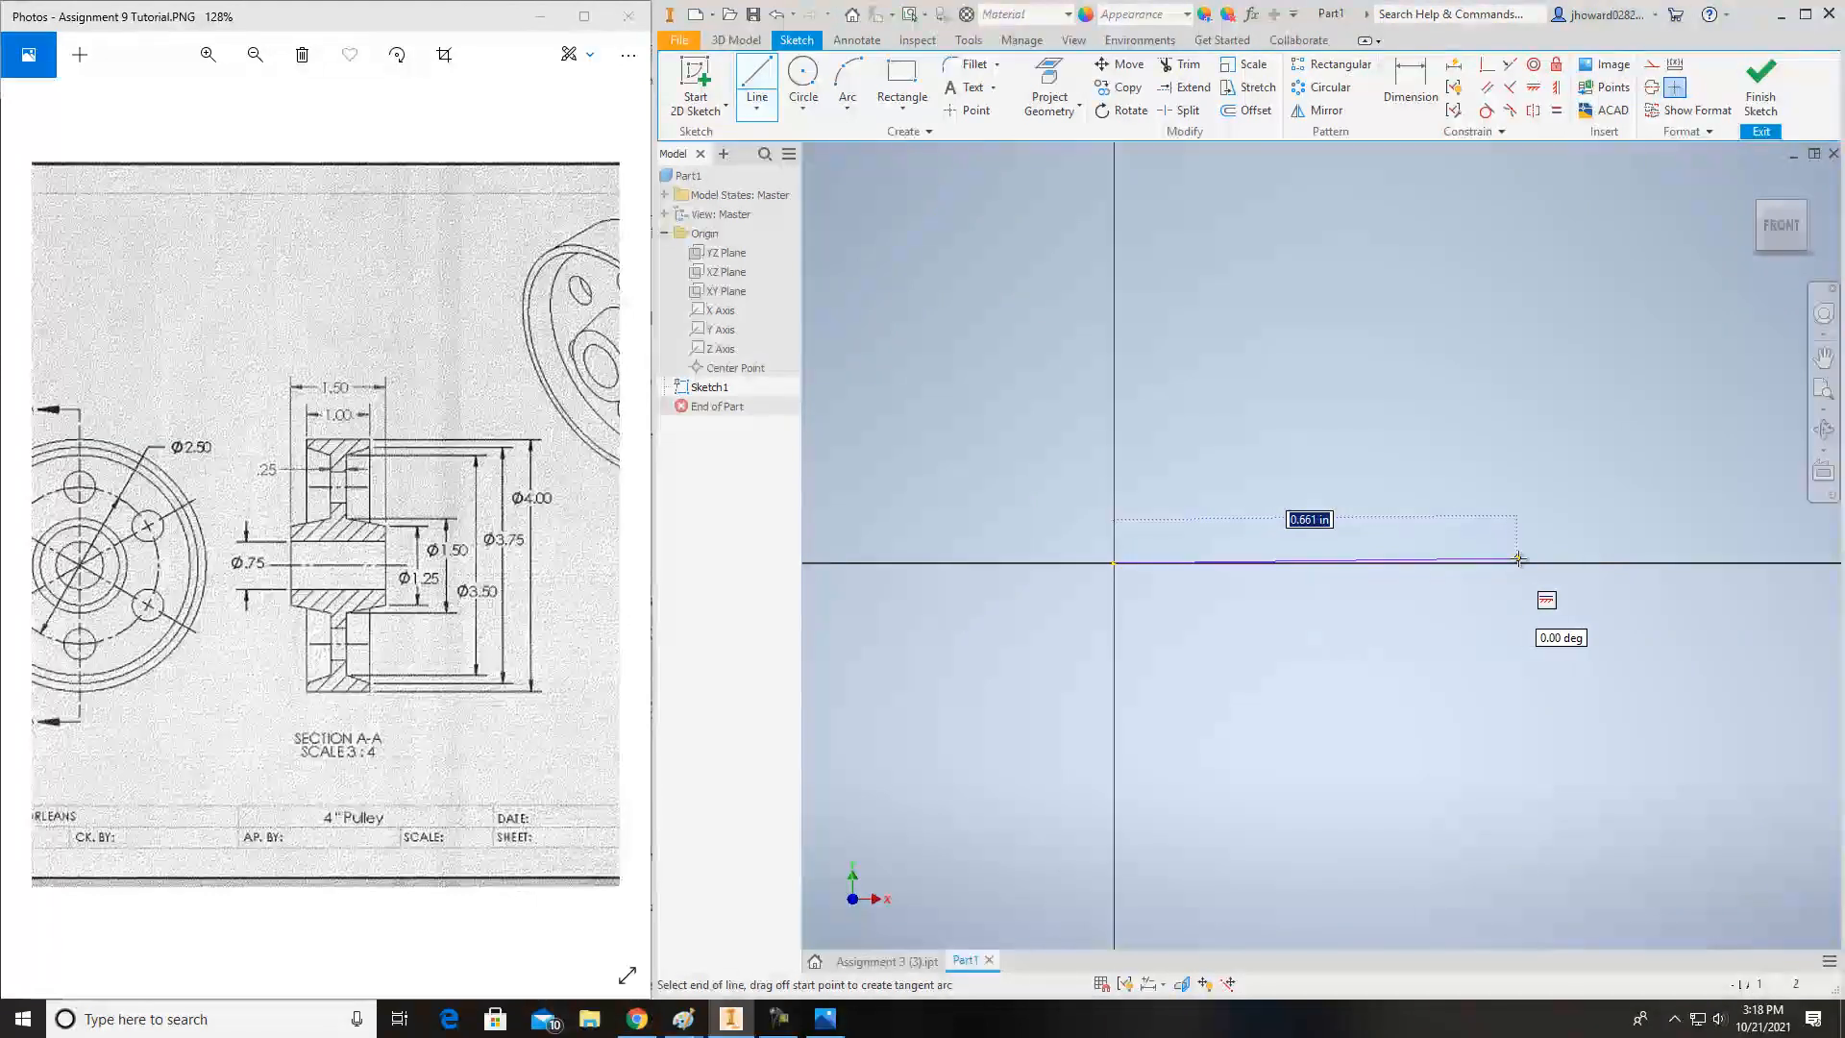
scroll(1417, 461, up, 3)
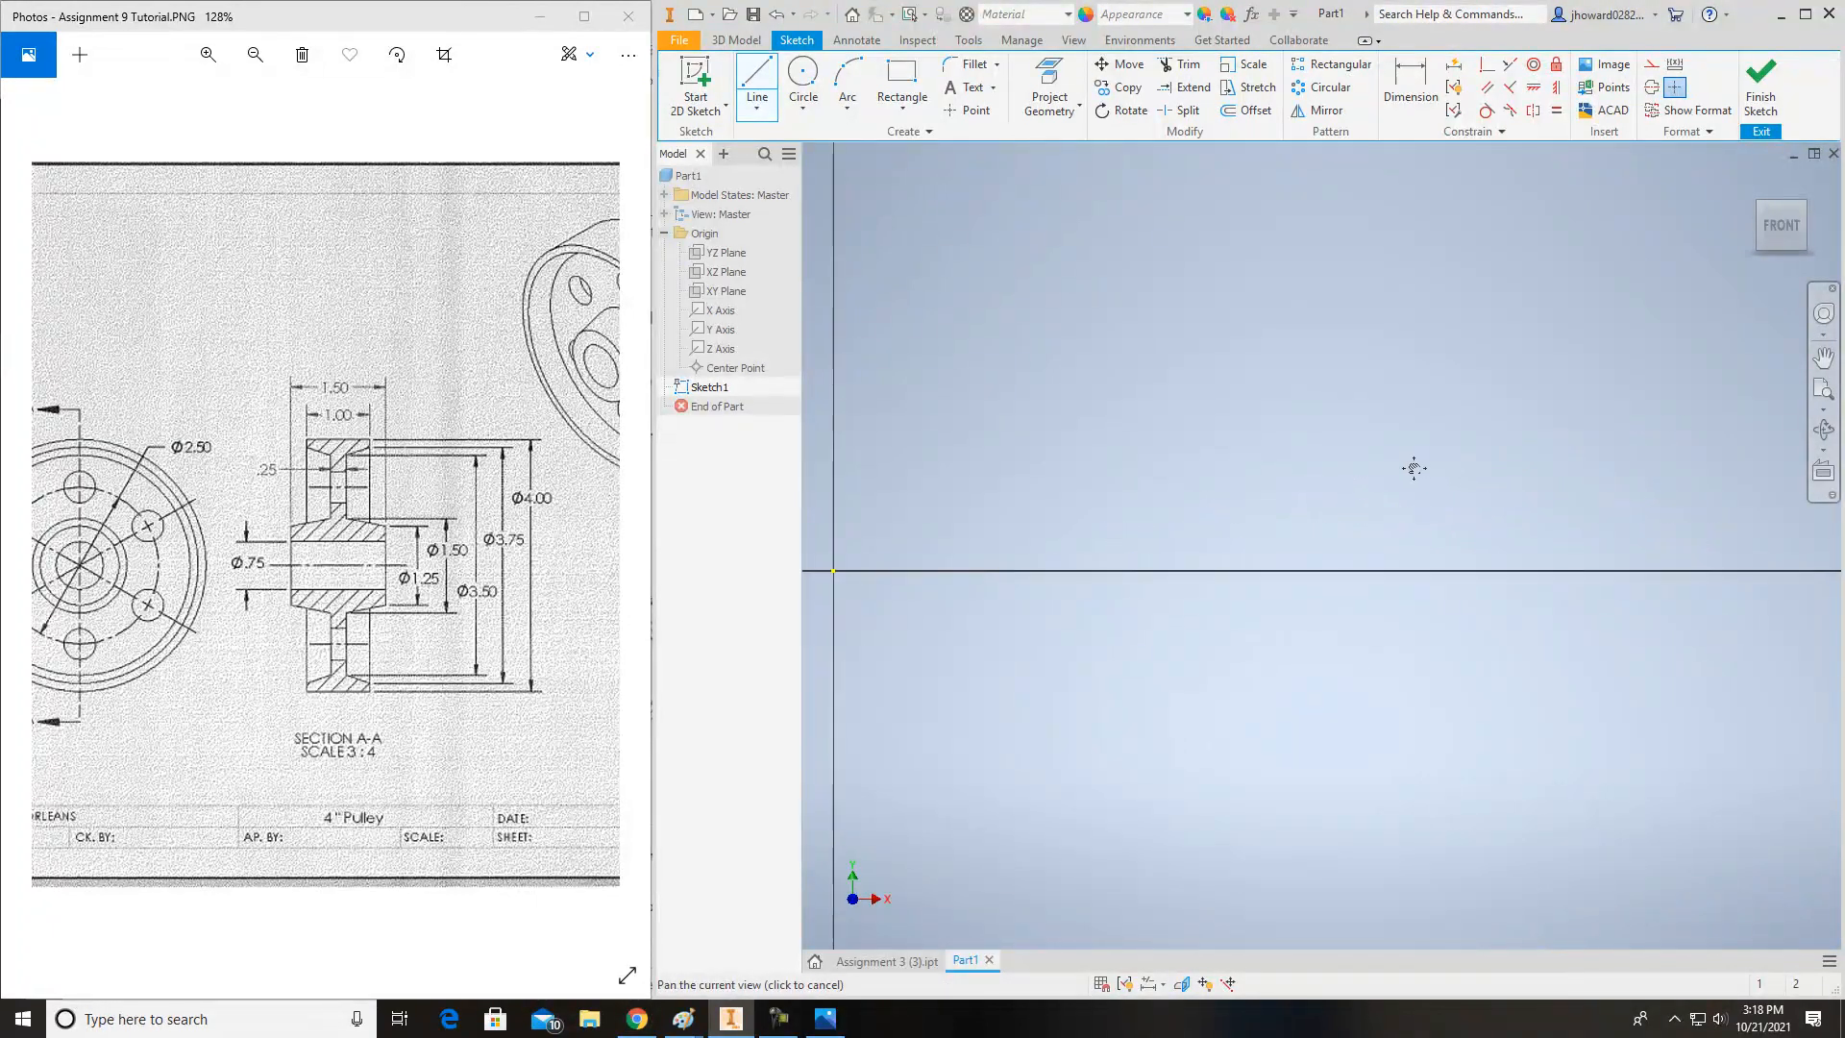
scroll(1567, 436, down, 5)
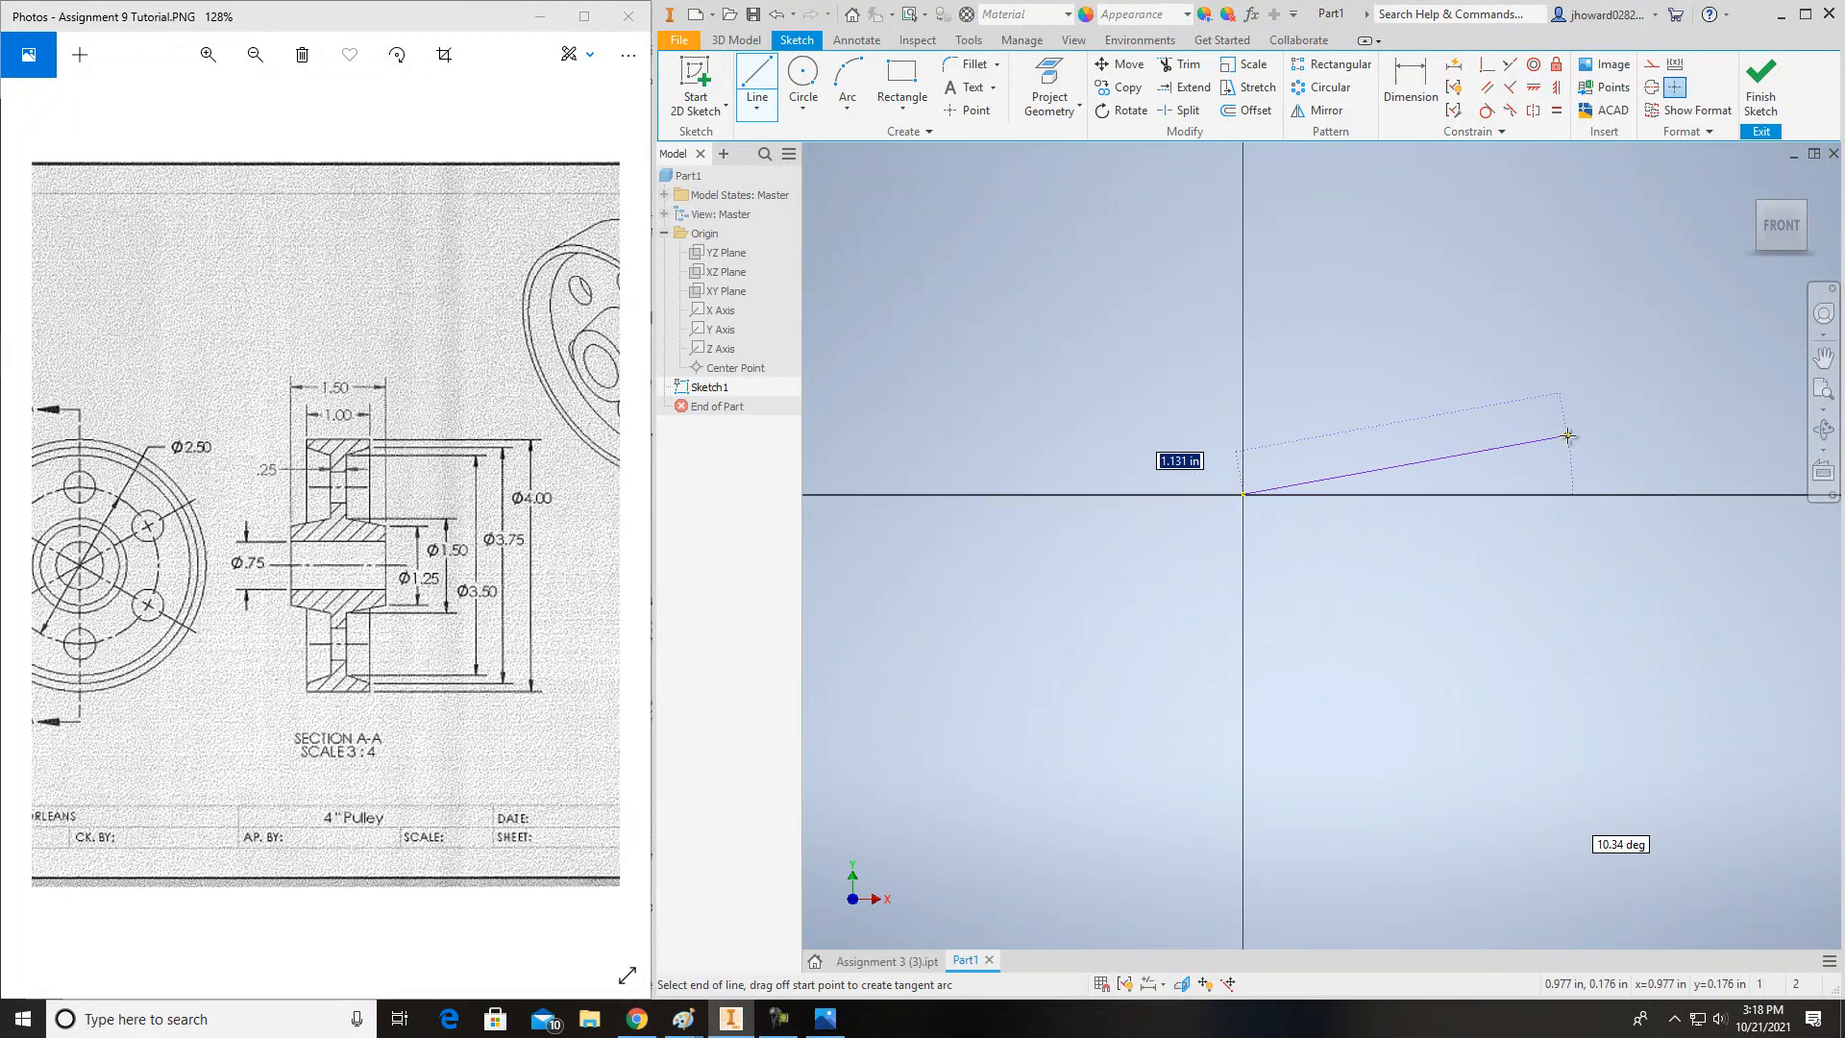
click(1639, 427)
key(Escape)
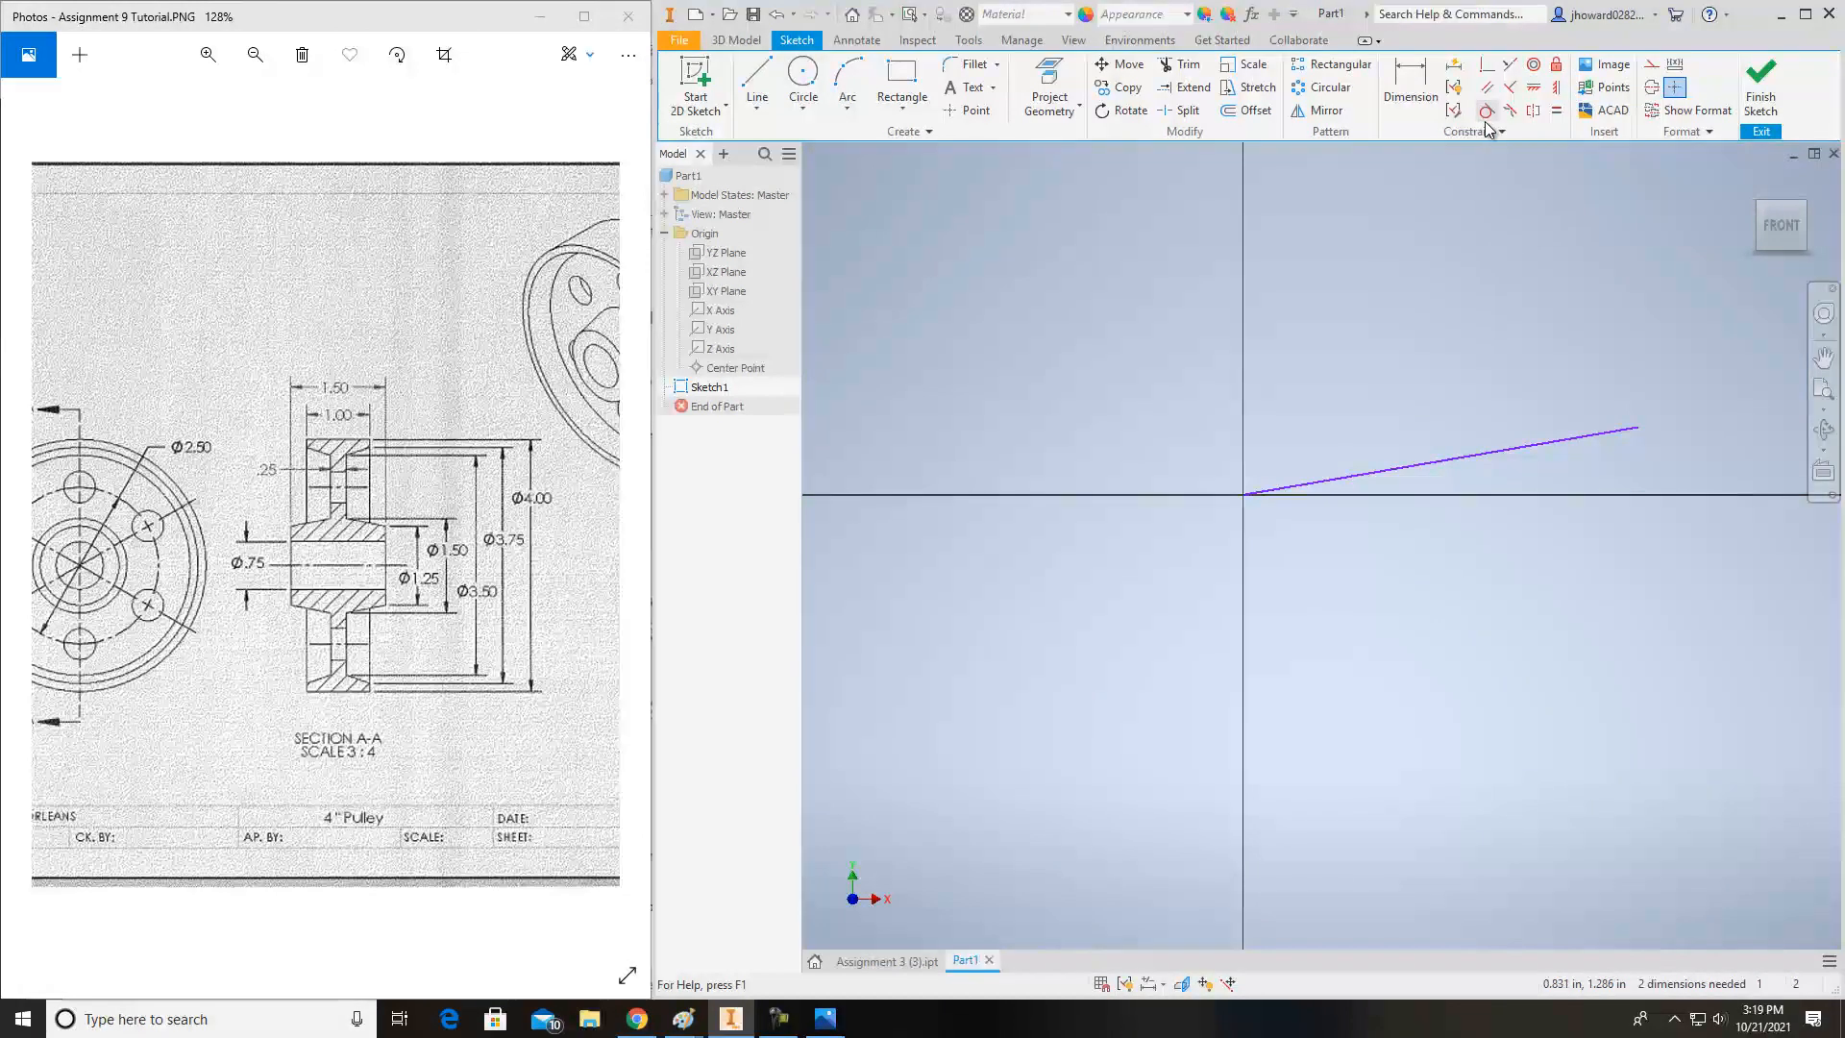
- Apply a horizontal constraint to the inclined line at the origin
click(1533, 92)
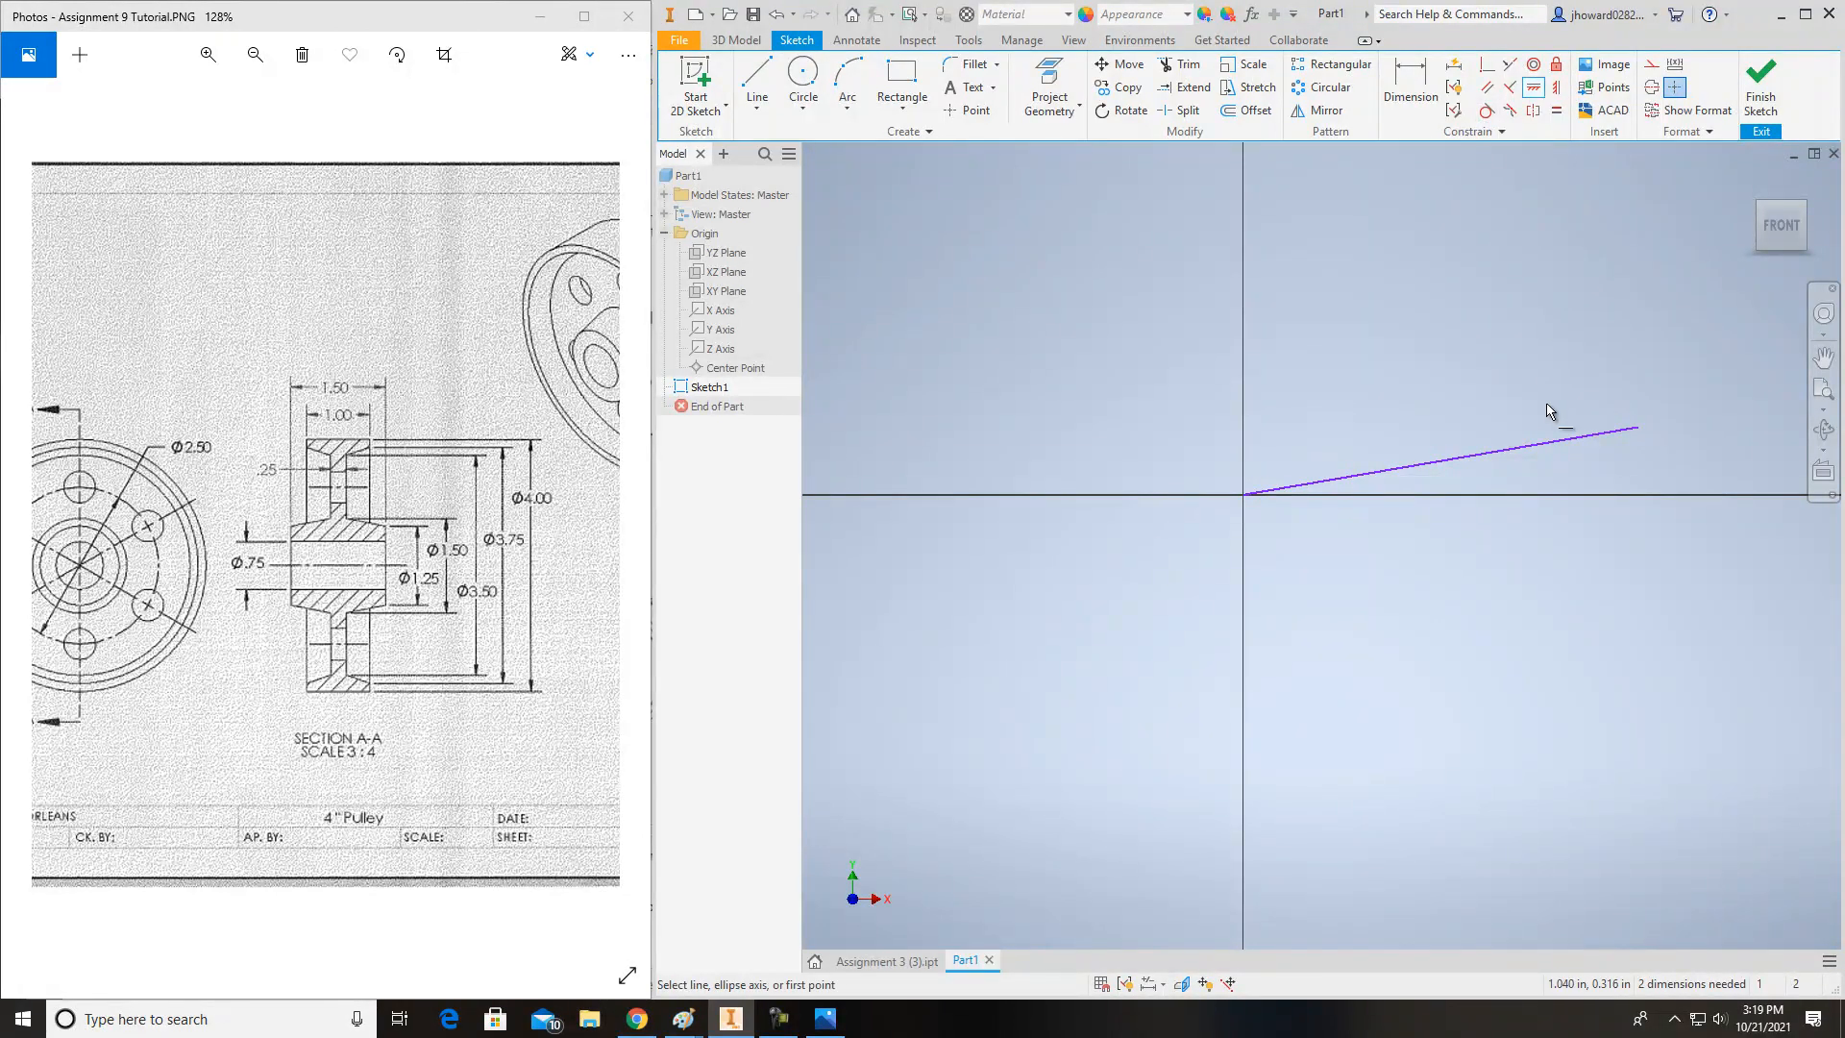
click(1558, 442)
key(Escape)
- Offset the horizontal line upward by 1.5 in
middle_drag(1531, 577, 1232, 575)
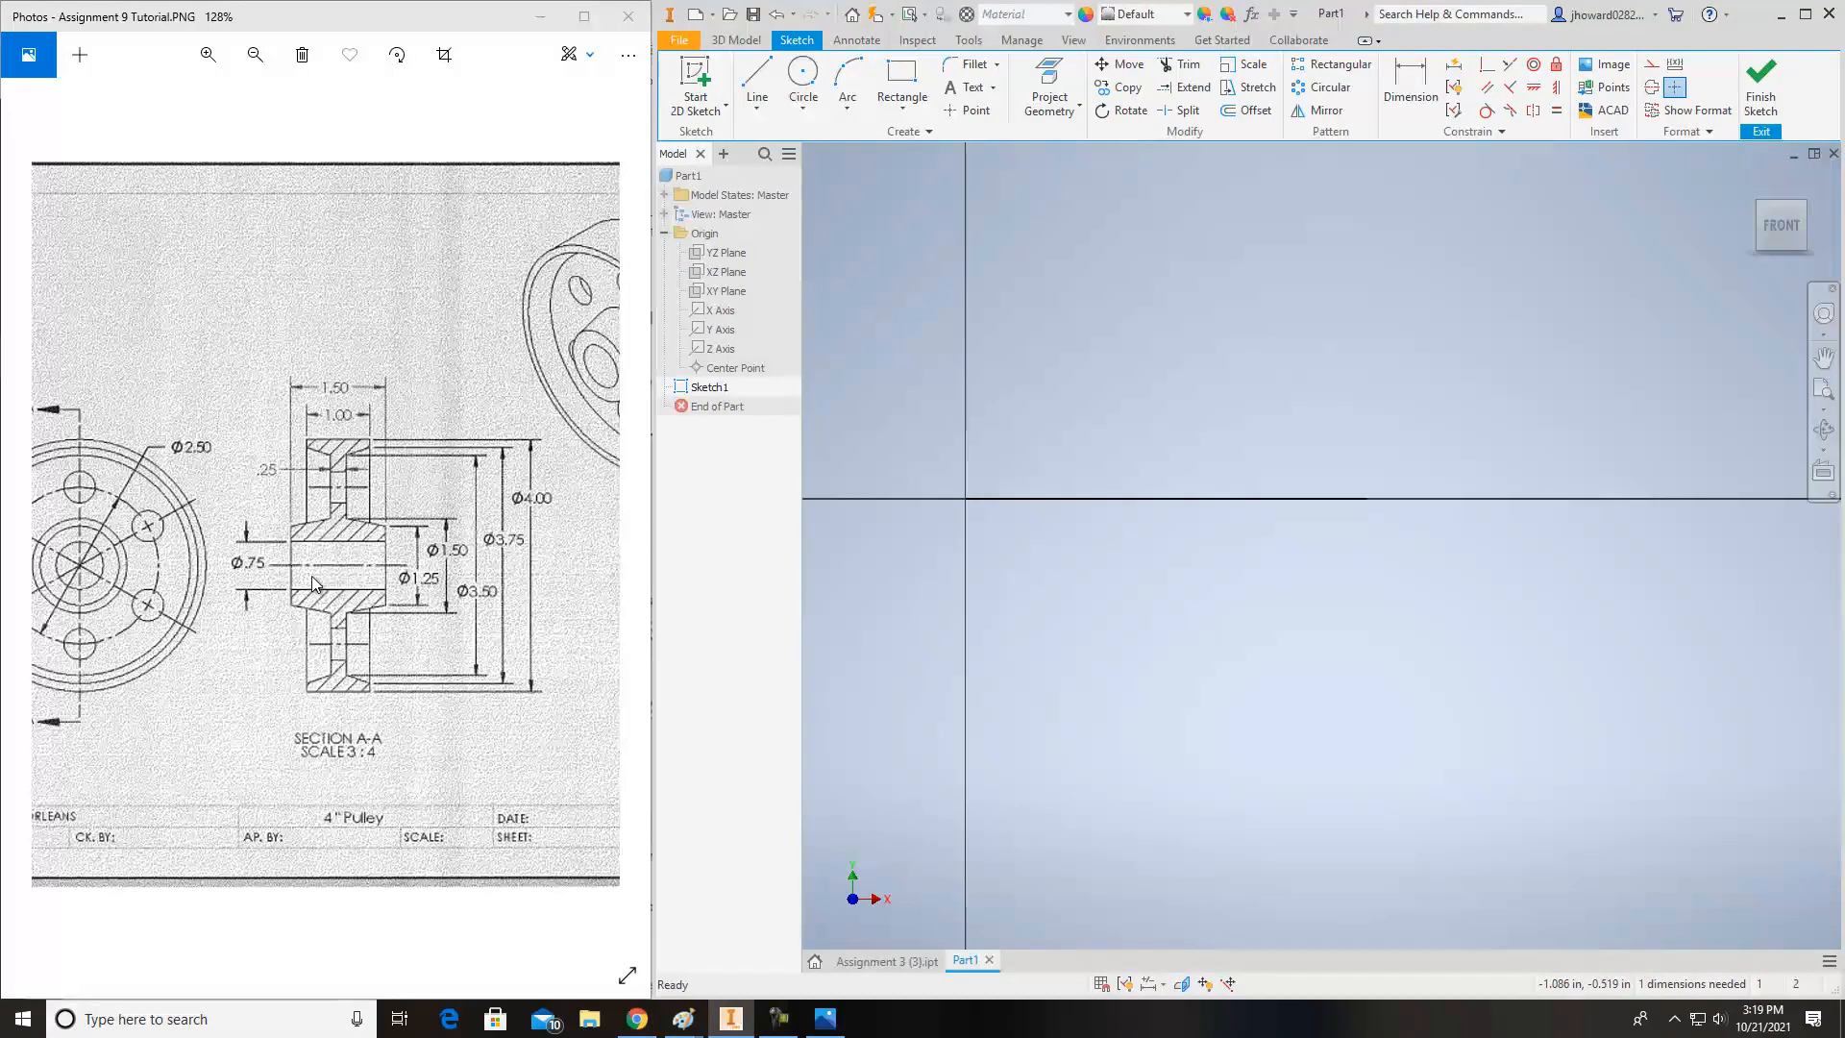
ctrl+scroll(348, 581, down, 1)
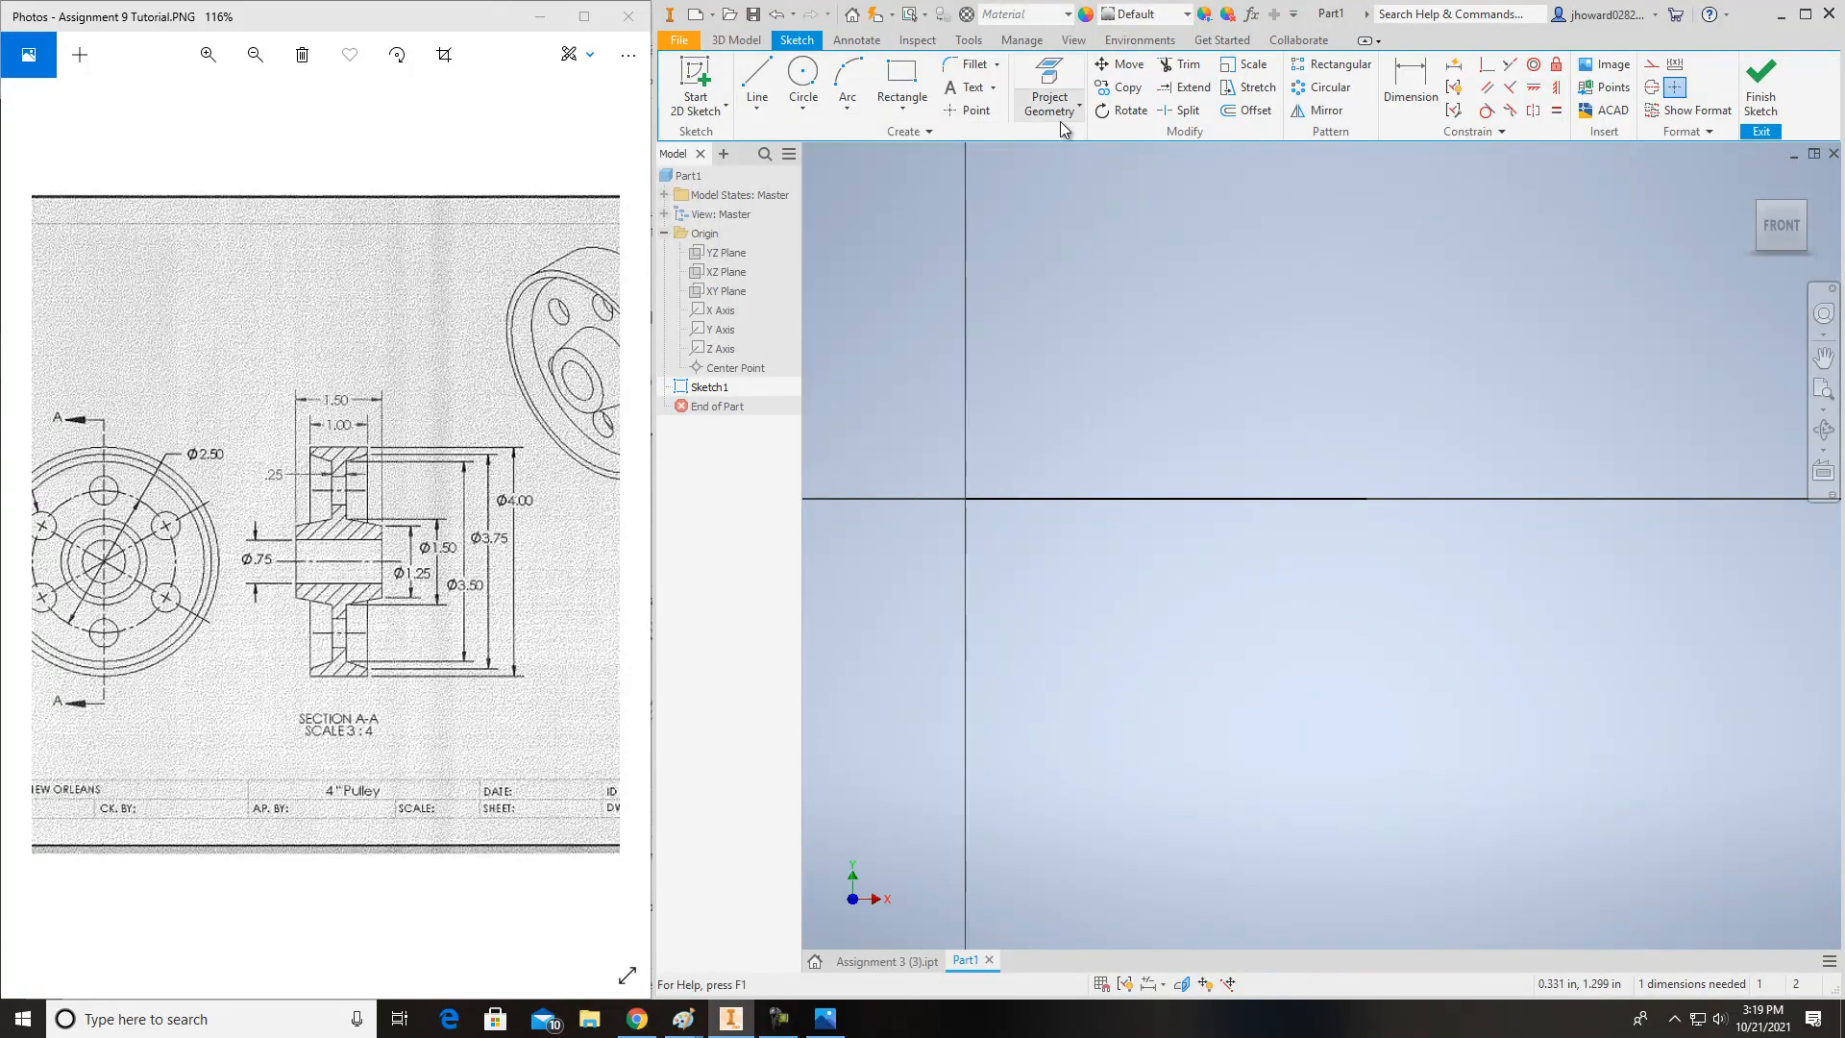
click(1250, 110)
click(1254, 498)
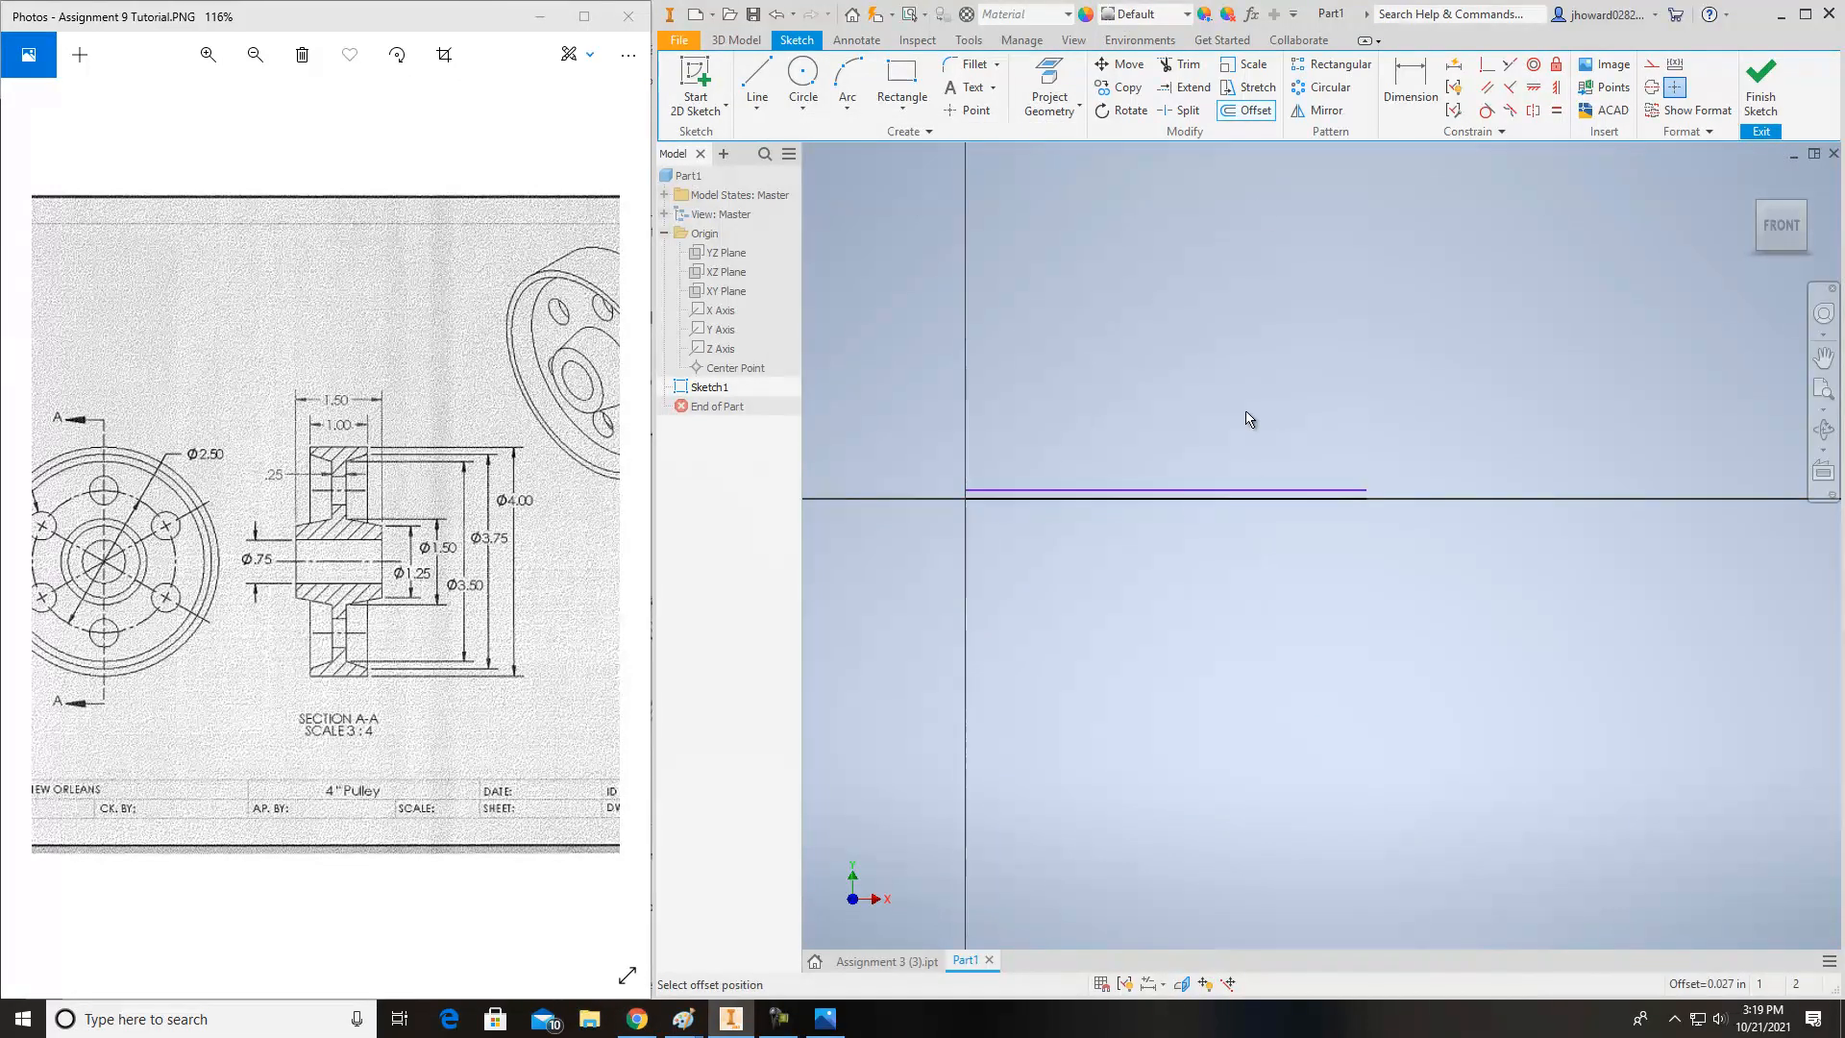
text(1.5)
key(Return)
scroll(1249, 420, down, 10)
scroll(1245, 423, up, 8)
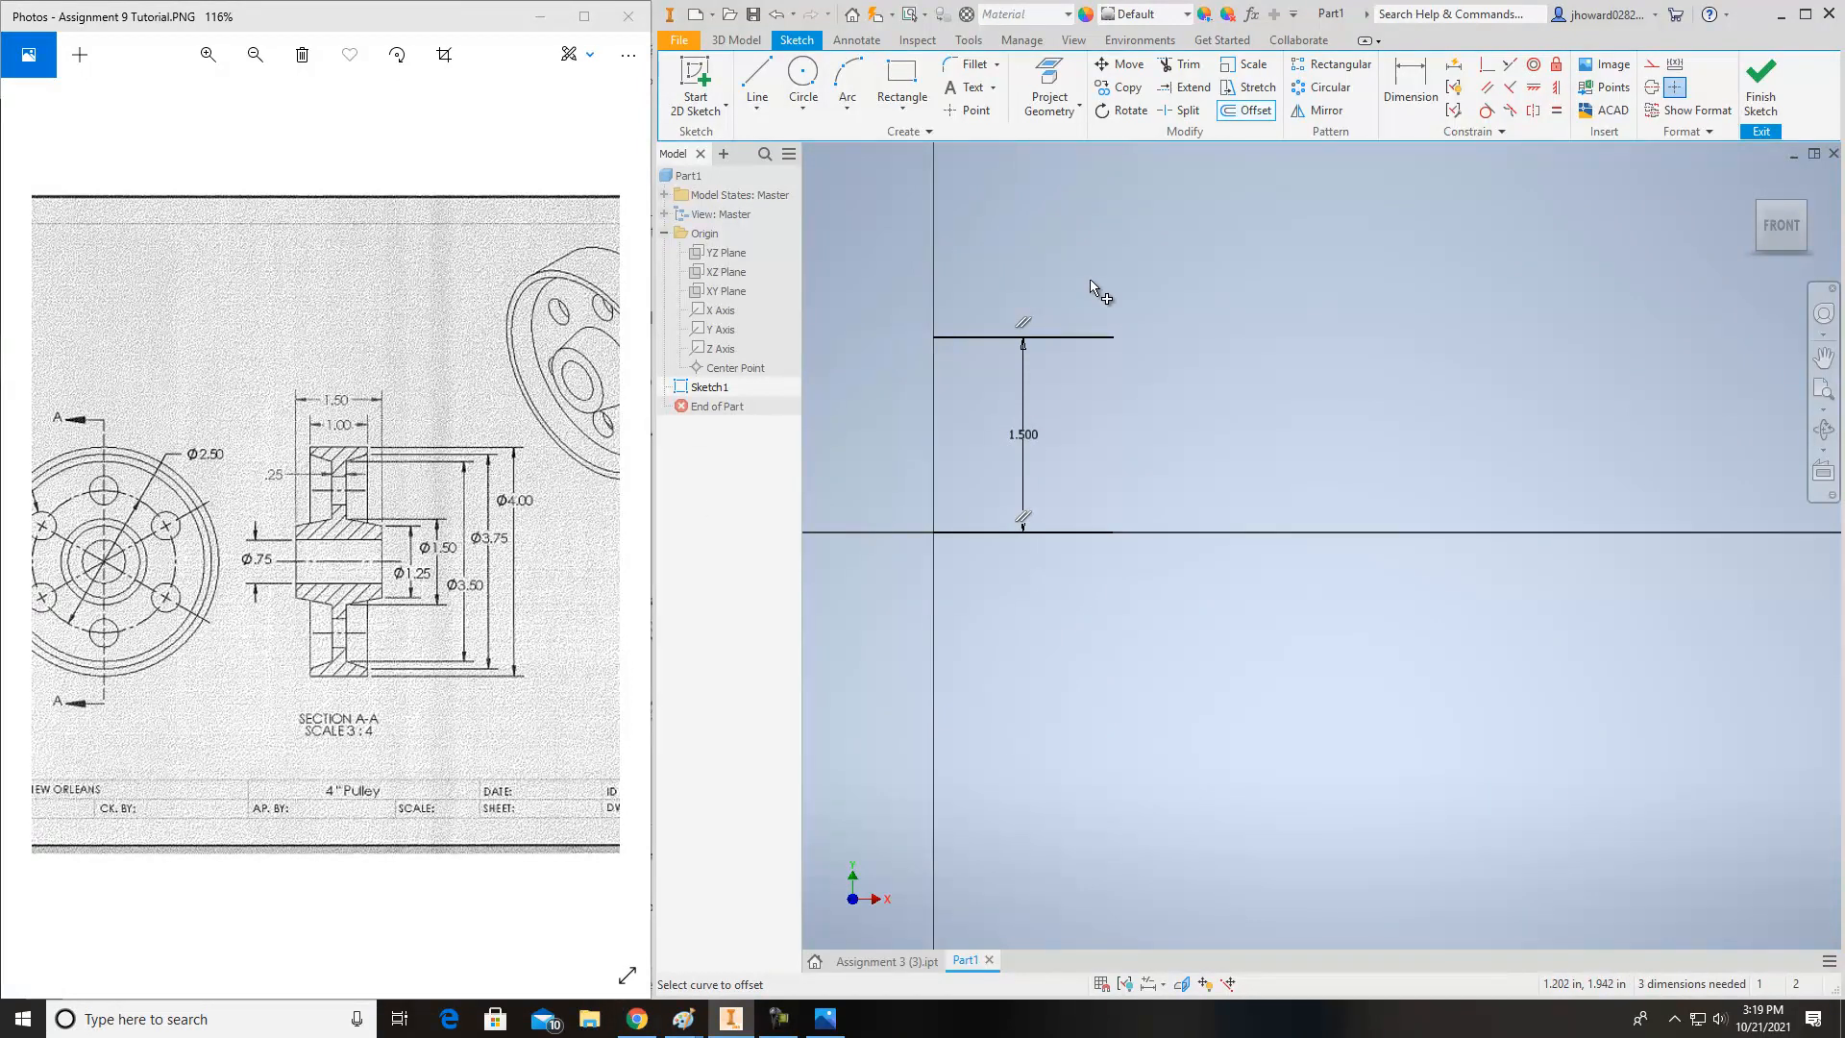
click(1057, 338)
click(1055, 313)
click(1025, 309)
key(Delete)
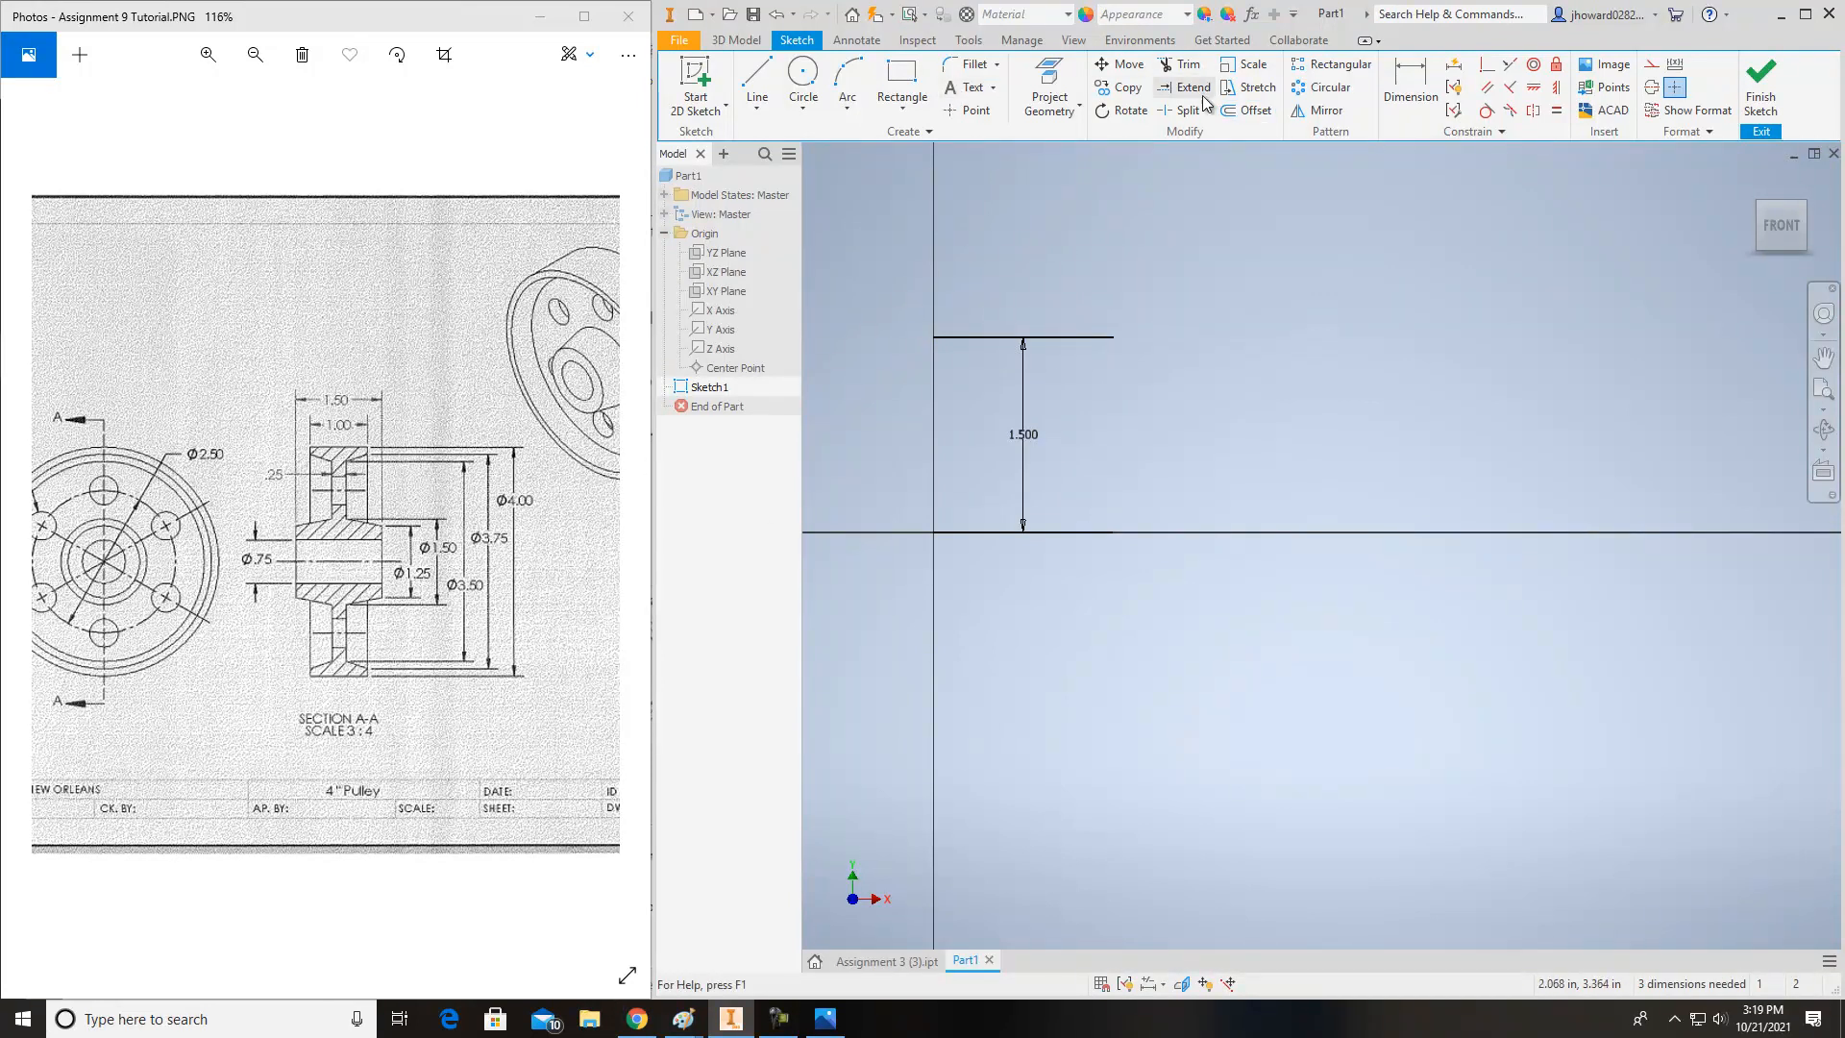
- Dimension the upper horizontal line's length as 1.5 in
click(1409, 87)
click(1051, 324)
text(1.5)
key(Return)
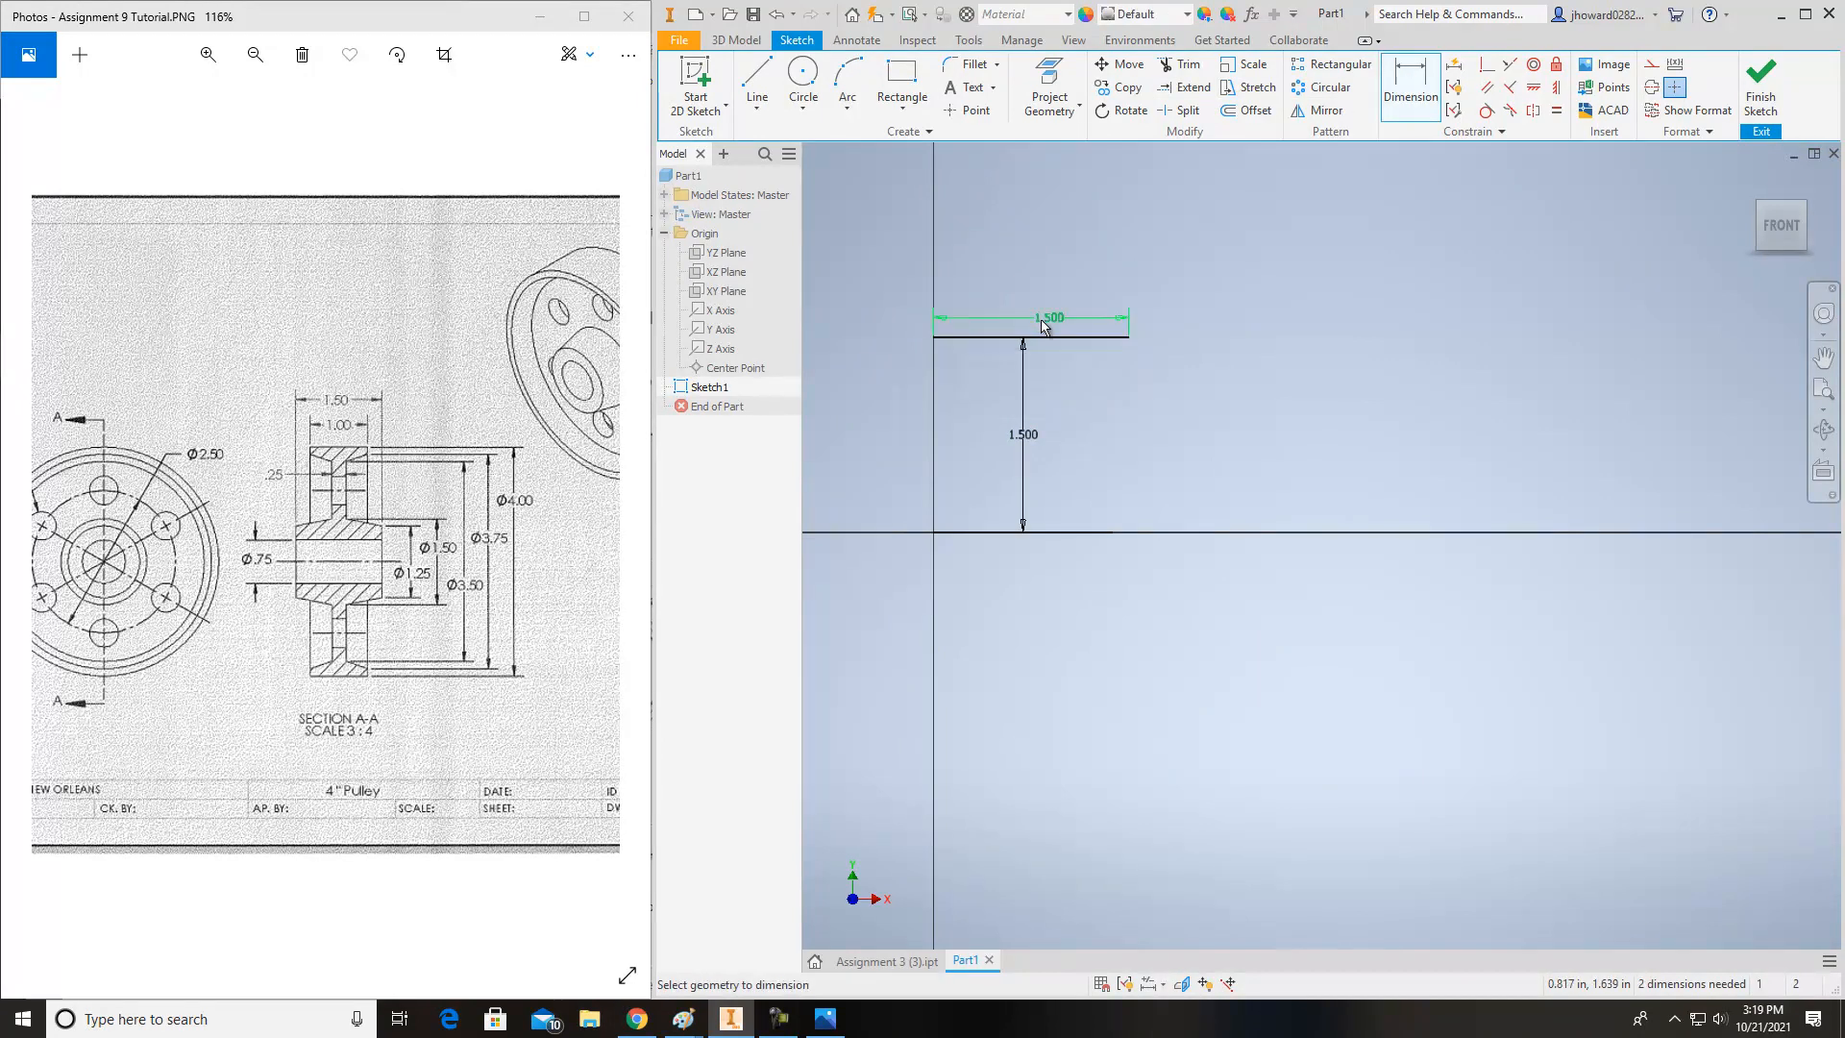
key(Escape)
- Set the upper line's distance from the base line to 4/2 in and its length to 1 in
double_click(1022, 437)
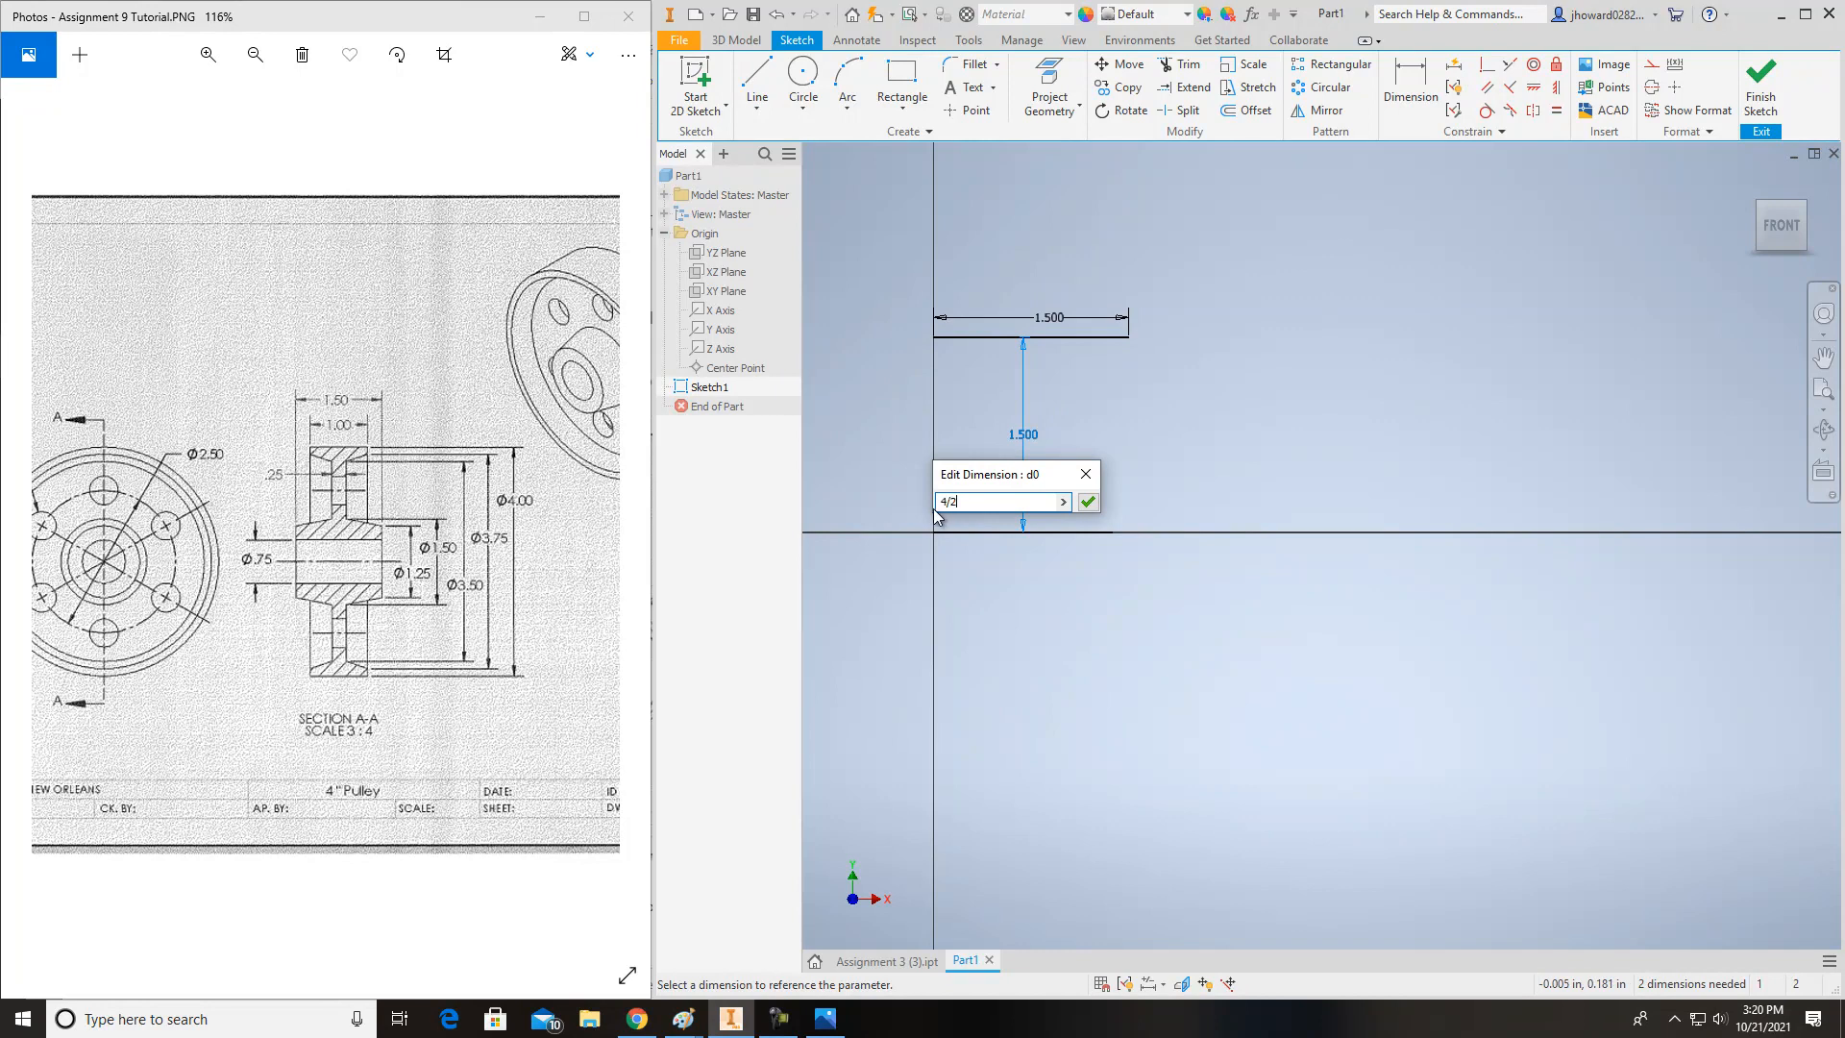
key(Return)
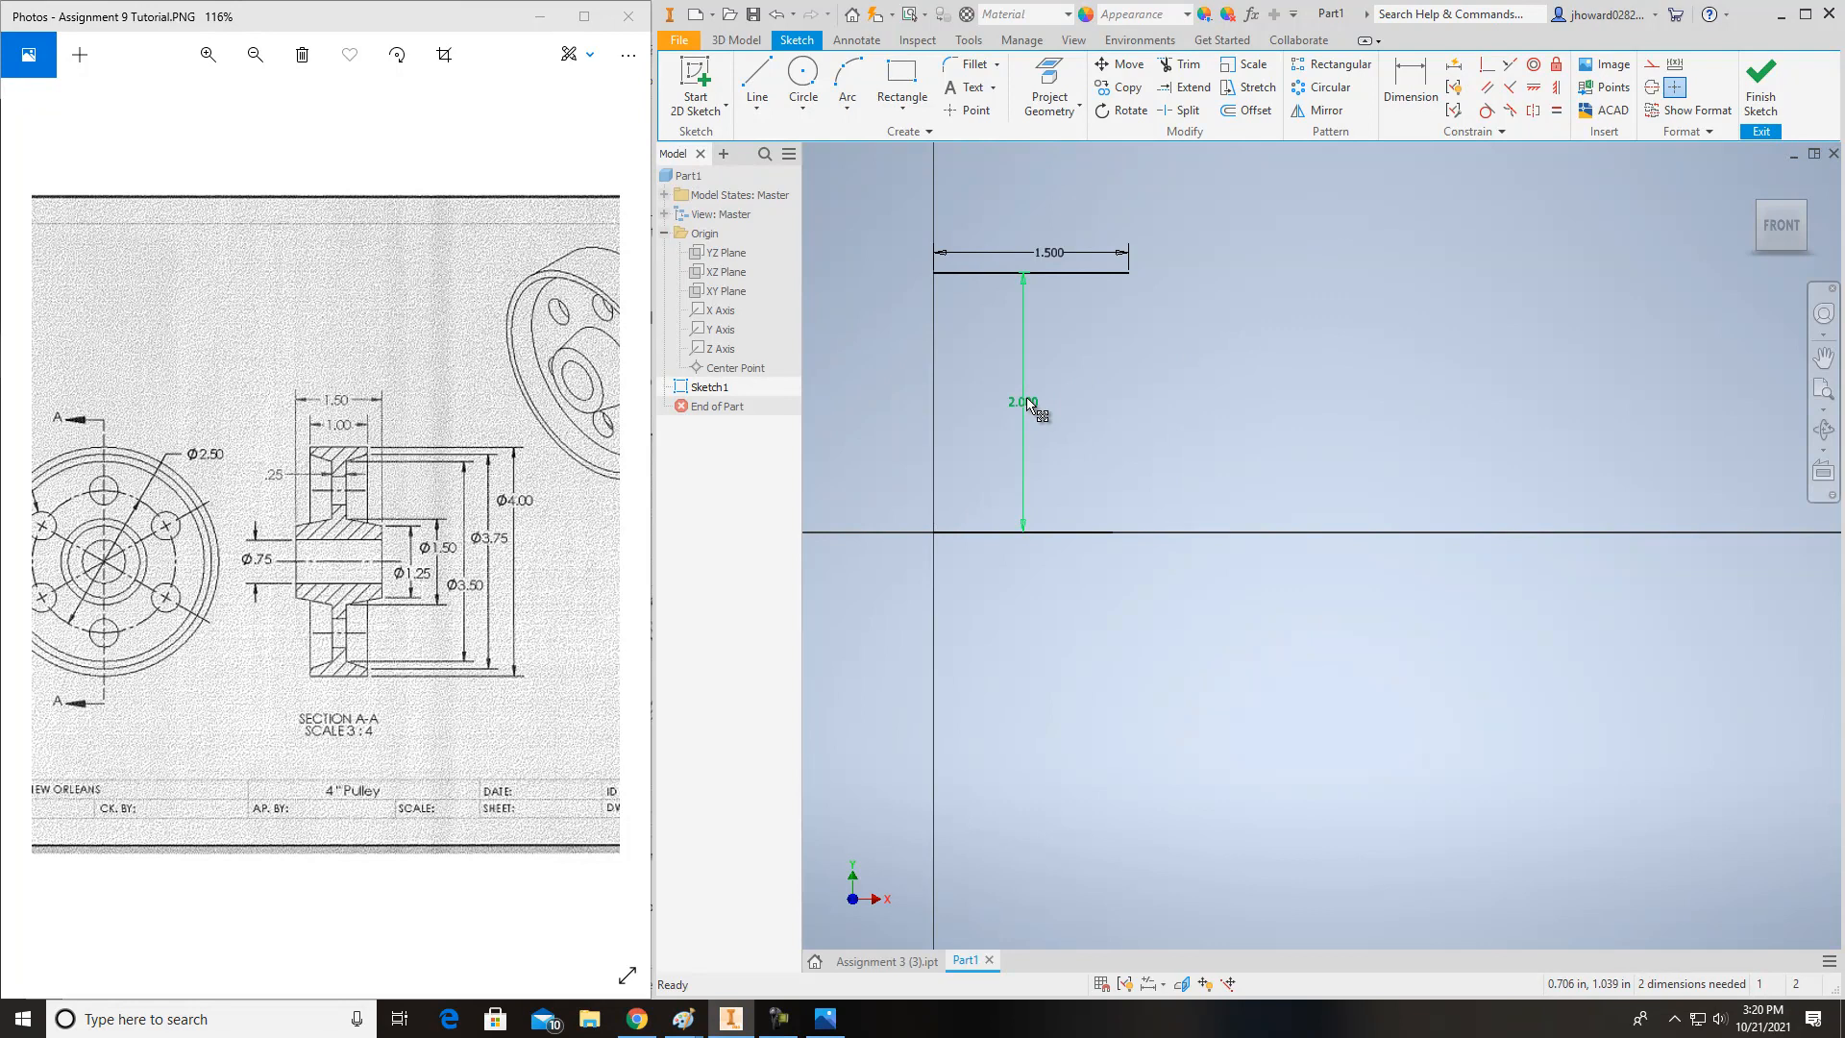
click(1060, 260)
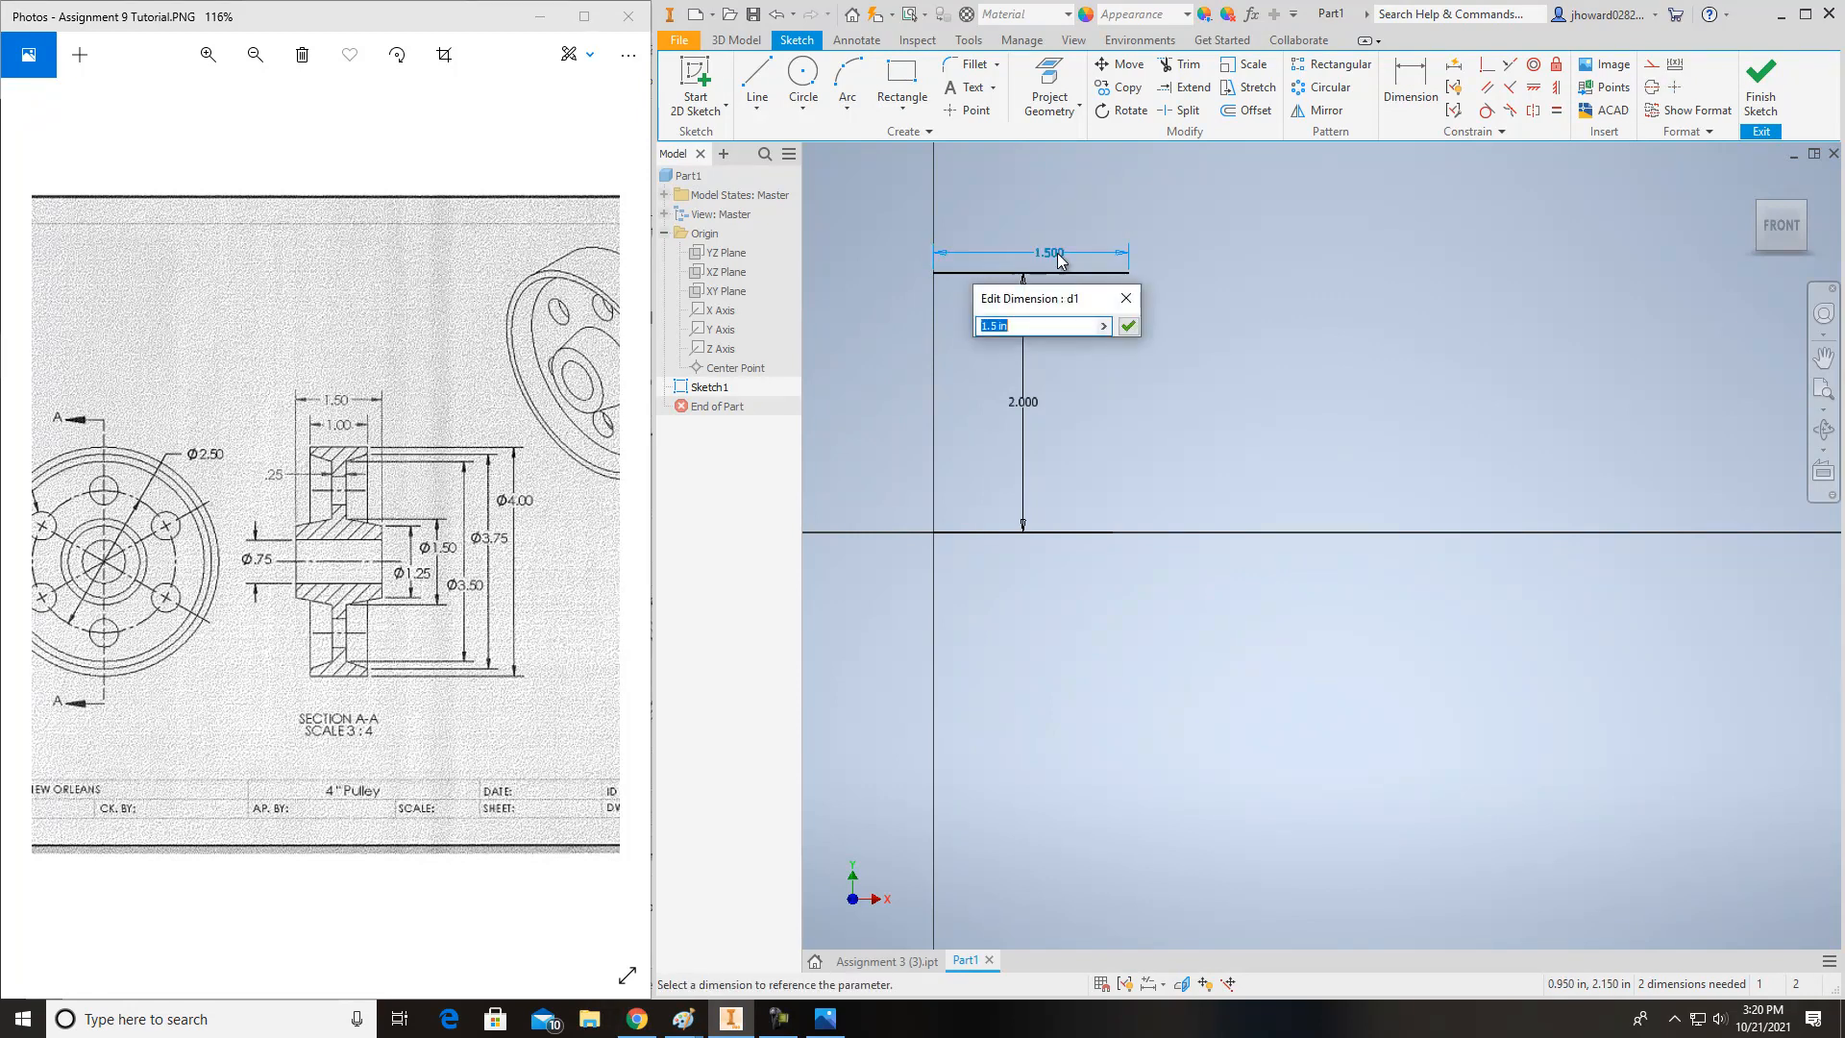
text(1)
click(1128, 326)
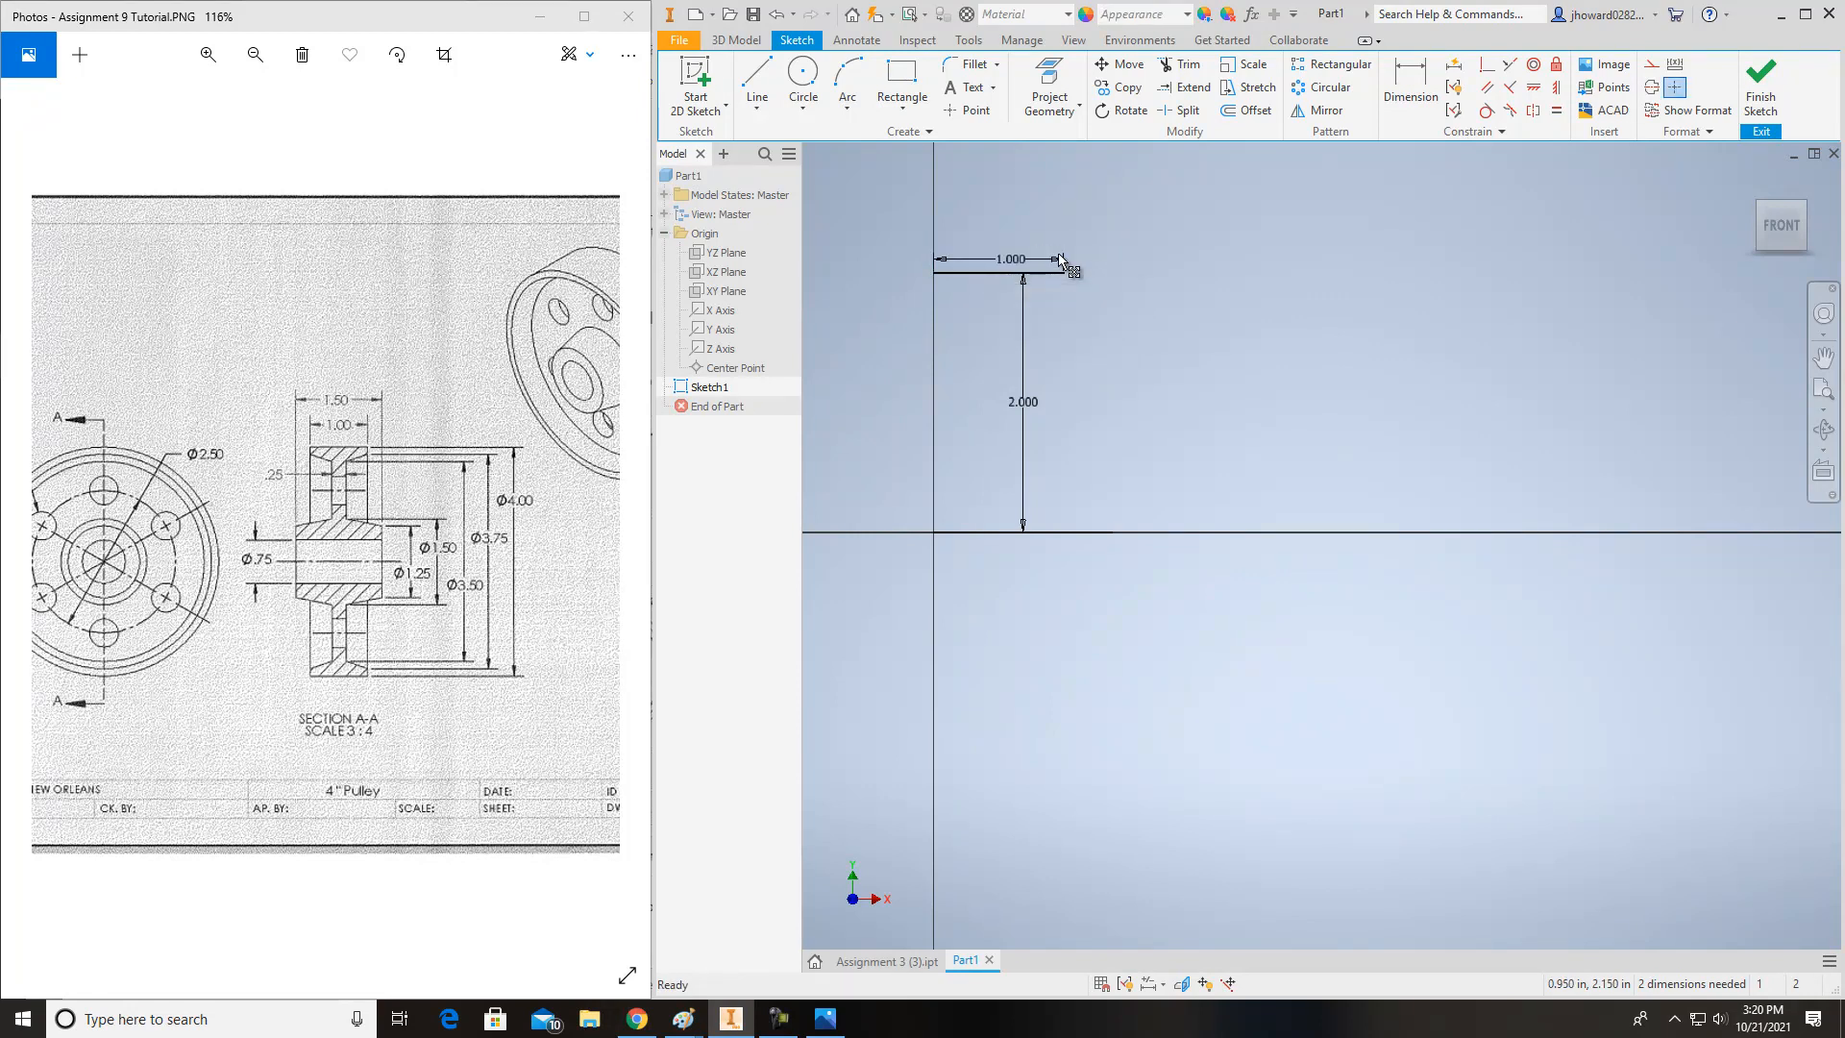
- Delete the vertical distance dimension and sketch a vertical centre line from the upper line's midpoint down to the base line
click(1023, 409)
key(Delete)
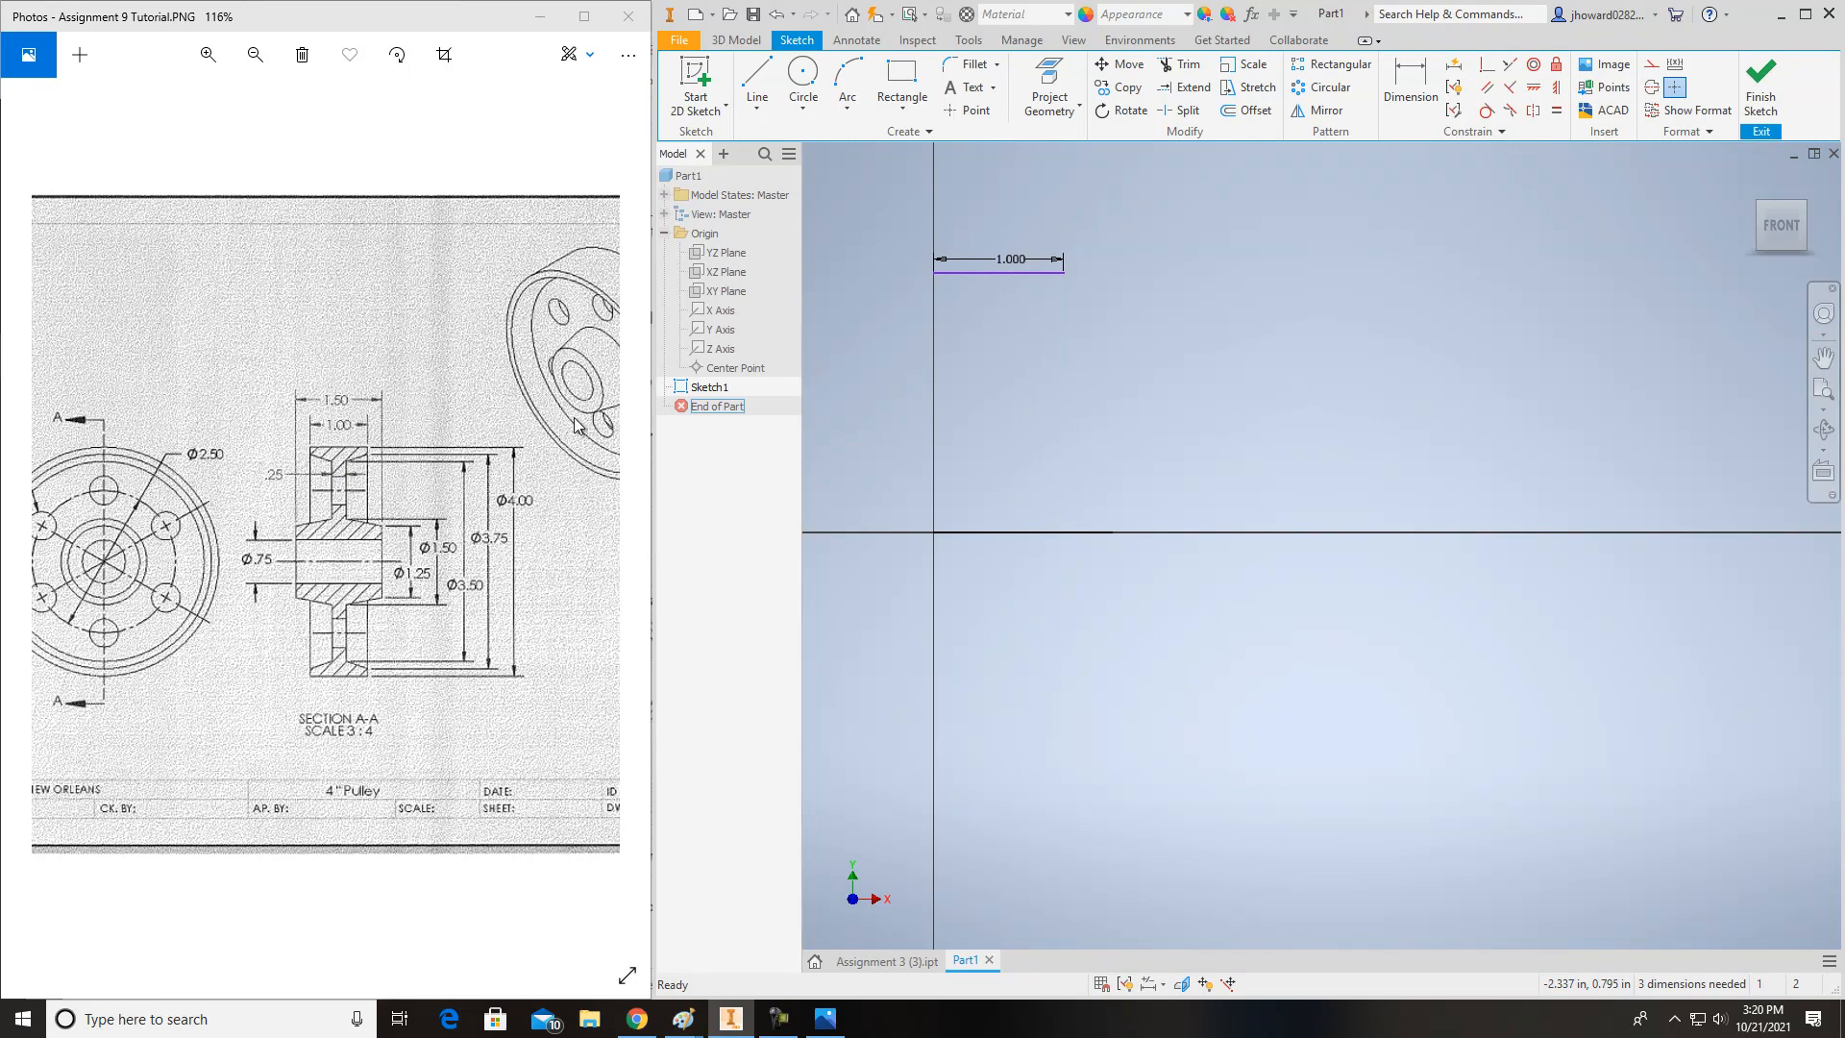
click(761, 82)
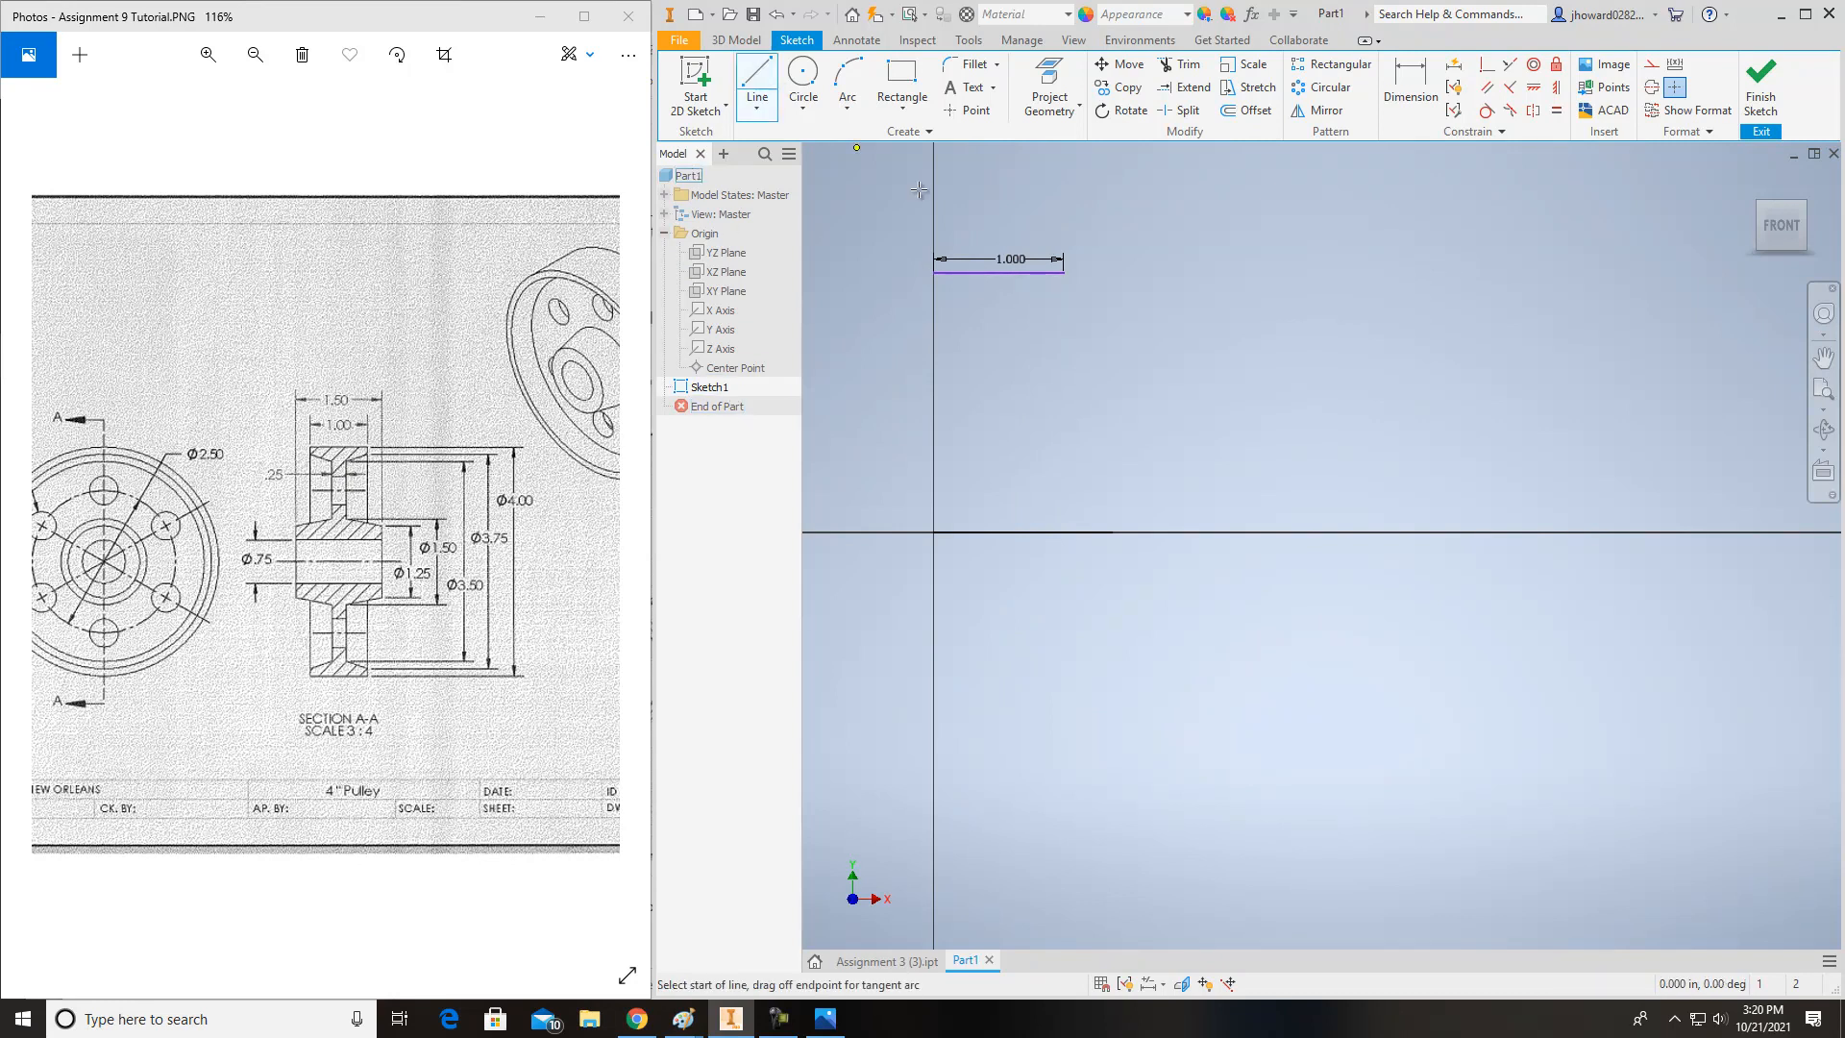
click(999, 273)
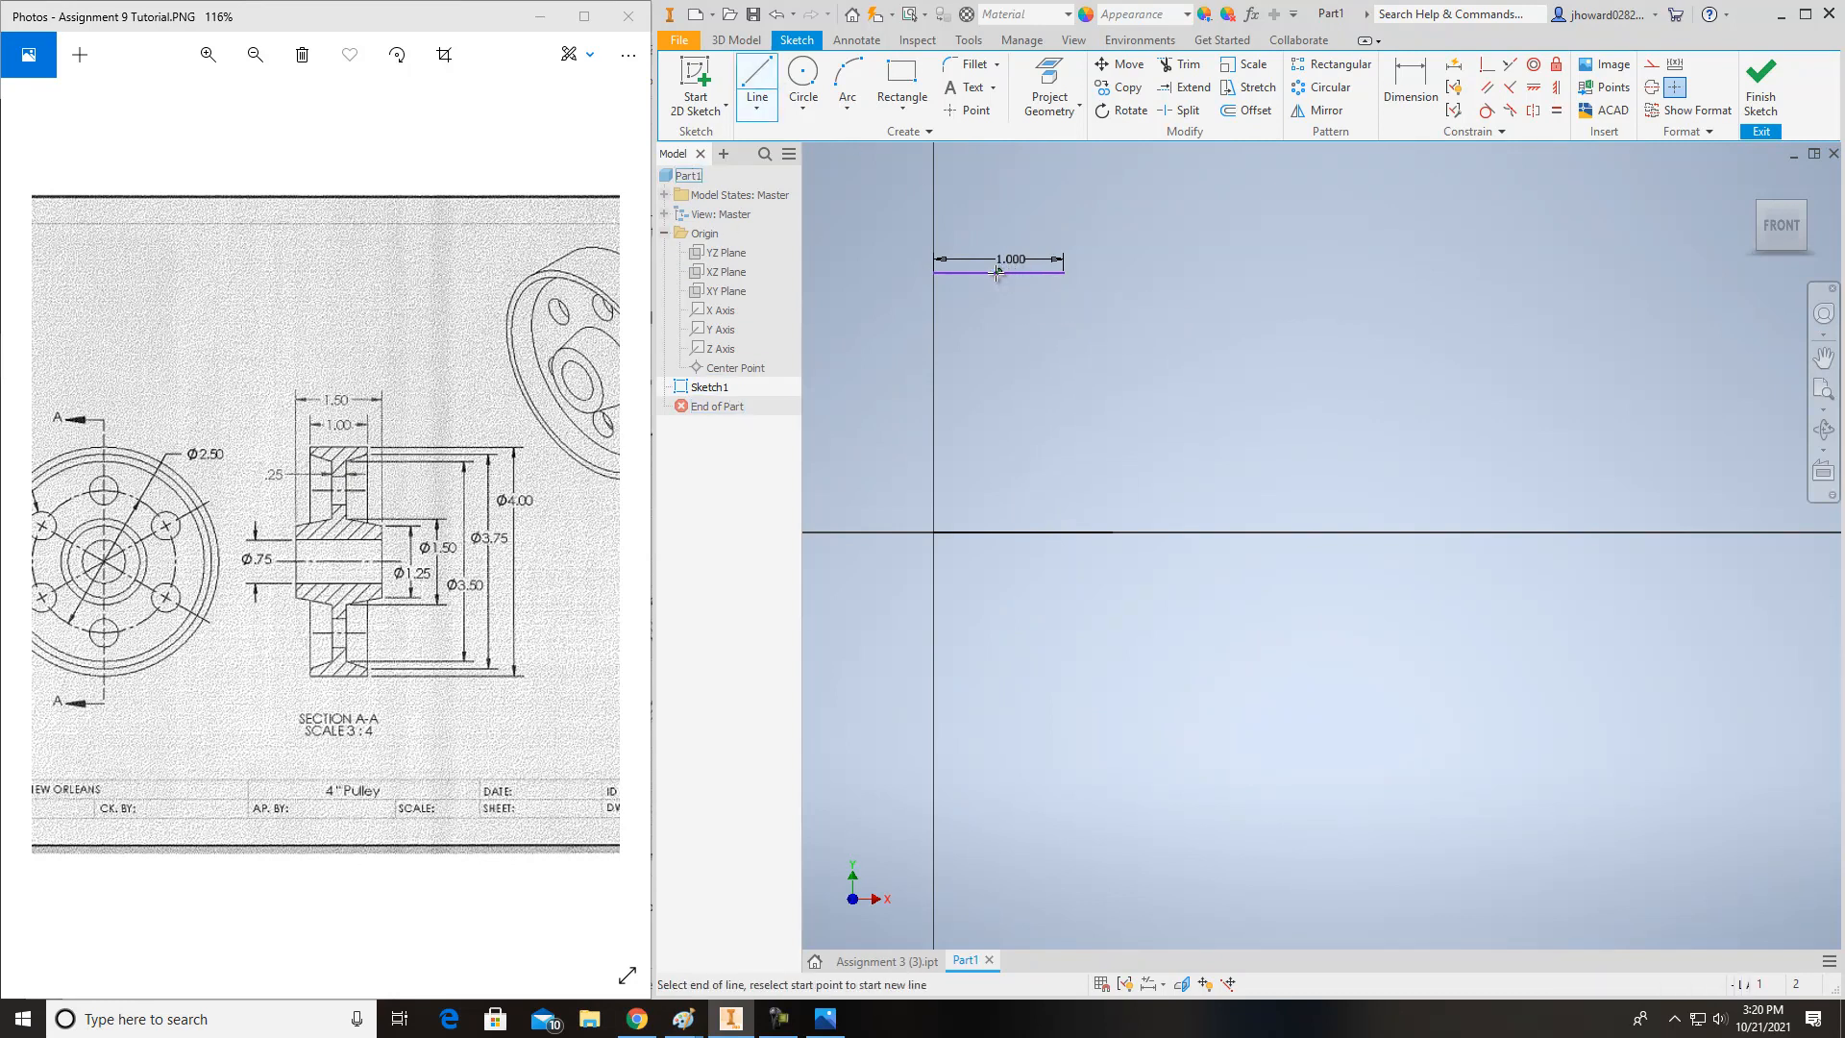
click(1000, 531)
key(Escape)
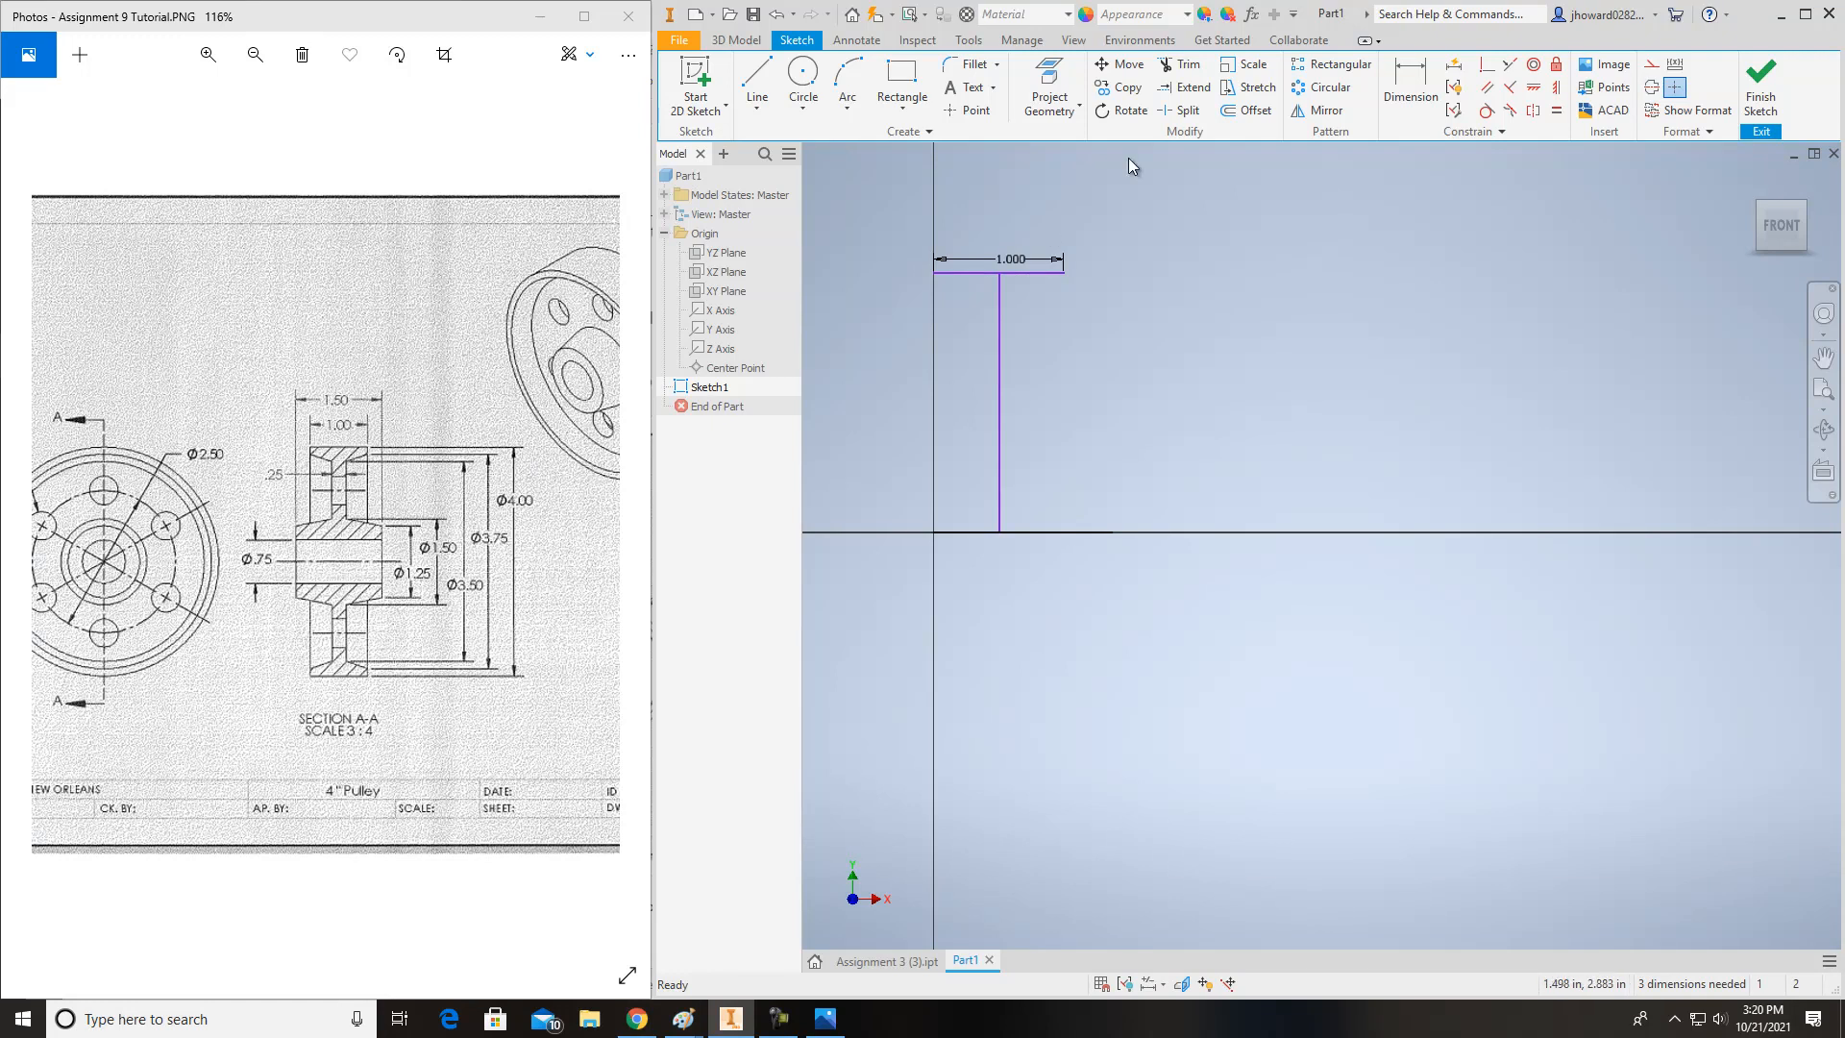
- Offset the base line upward by 3.75/2 in
click(1249, 111)
click(1017, 534)
text(3.75/2)
key(Return)
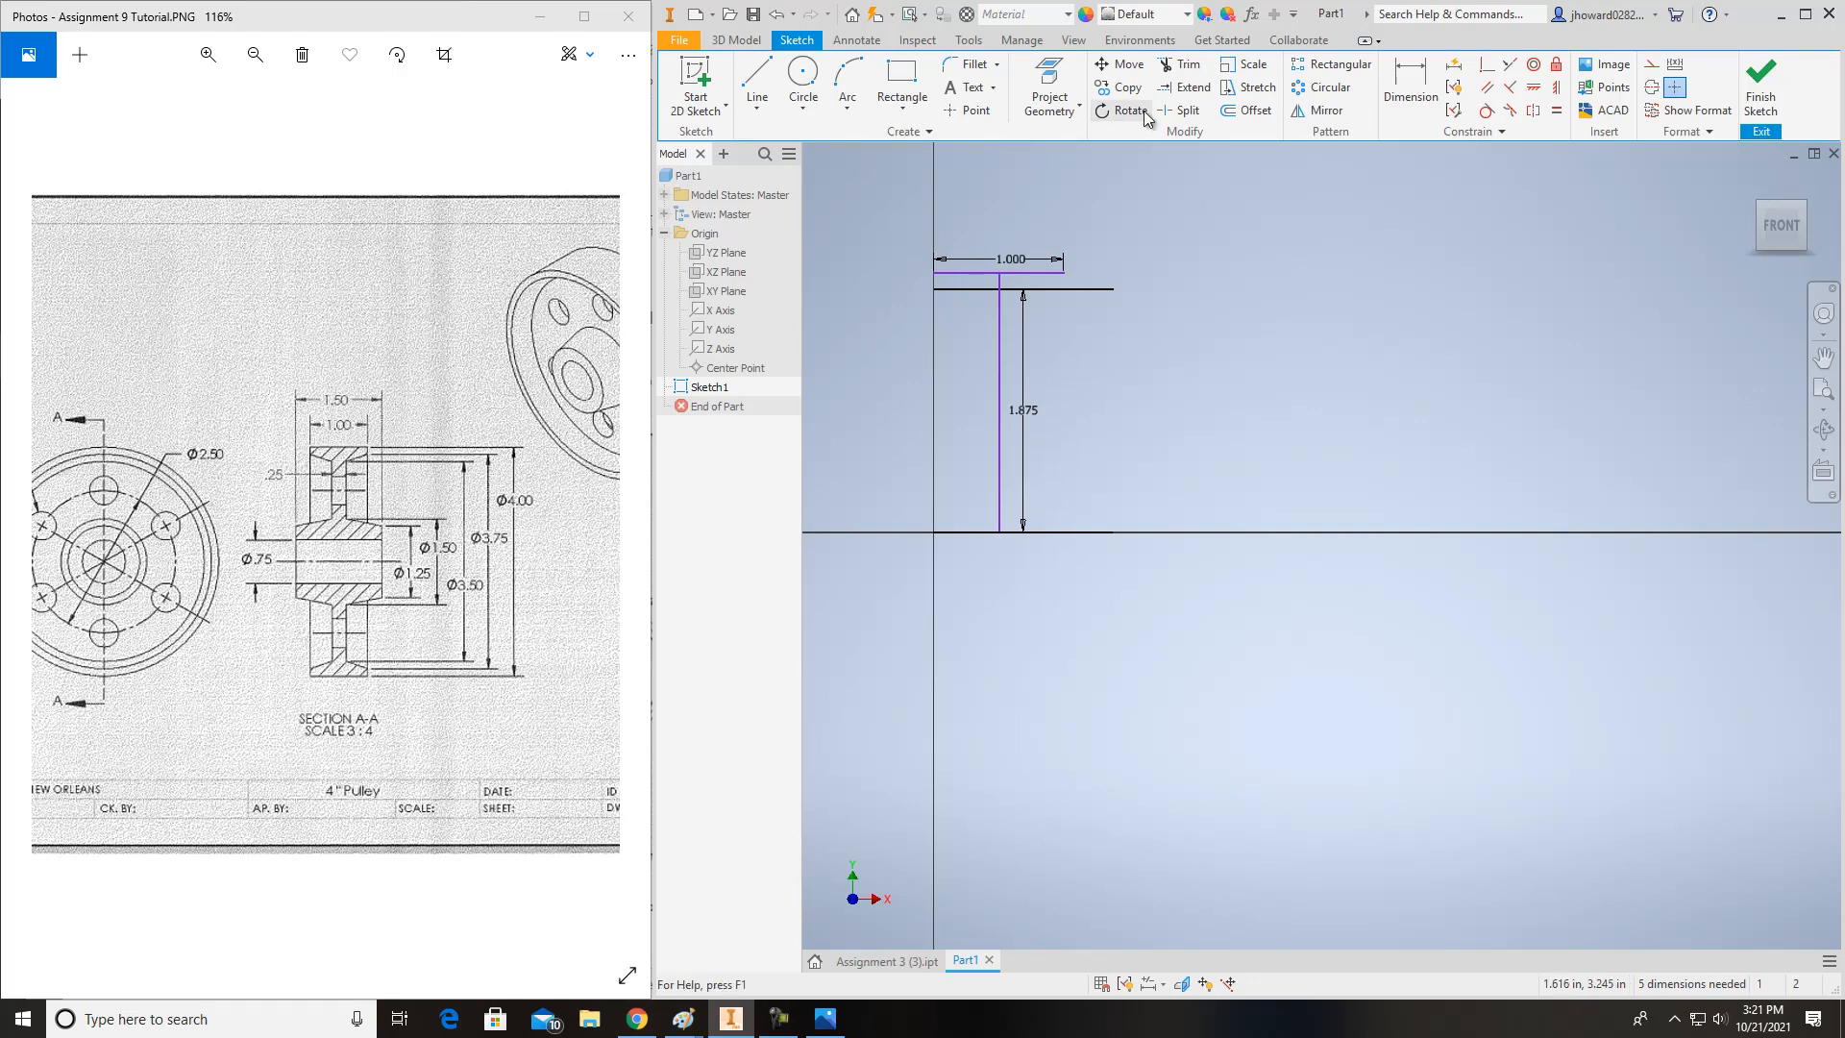
- Offset the base line upward again and set the new line's distance to 3.5/2 in
click(1248, 109)
click(1011, 532)
text(3.5)
key(Return)
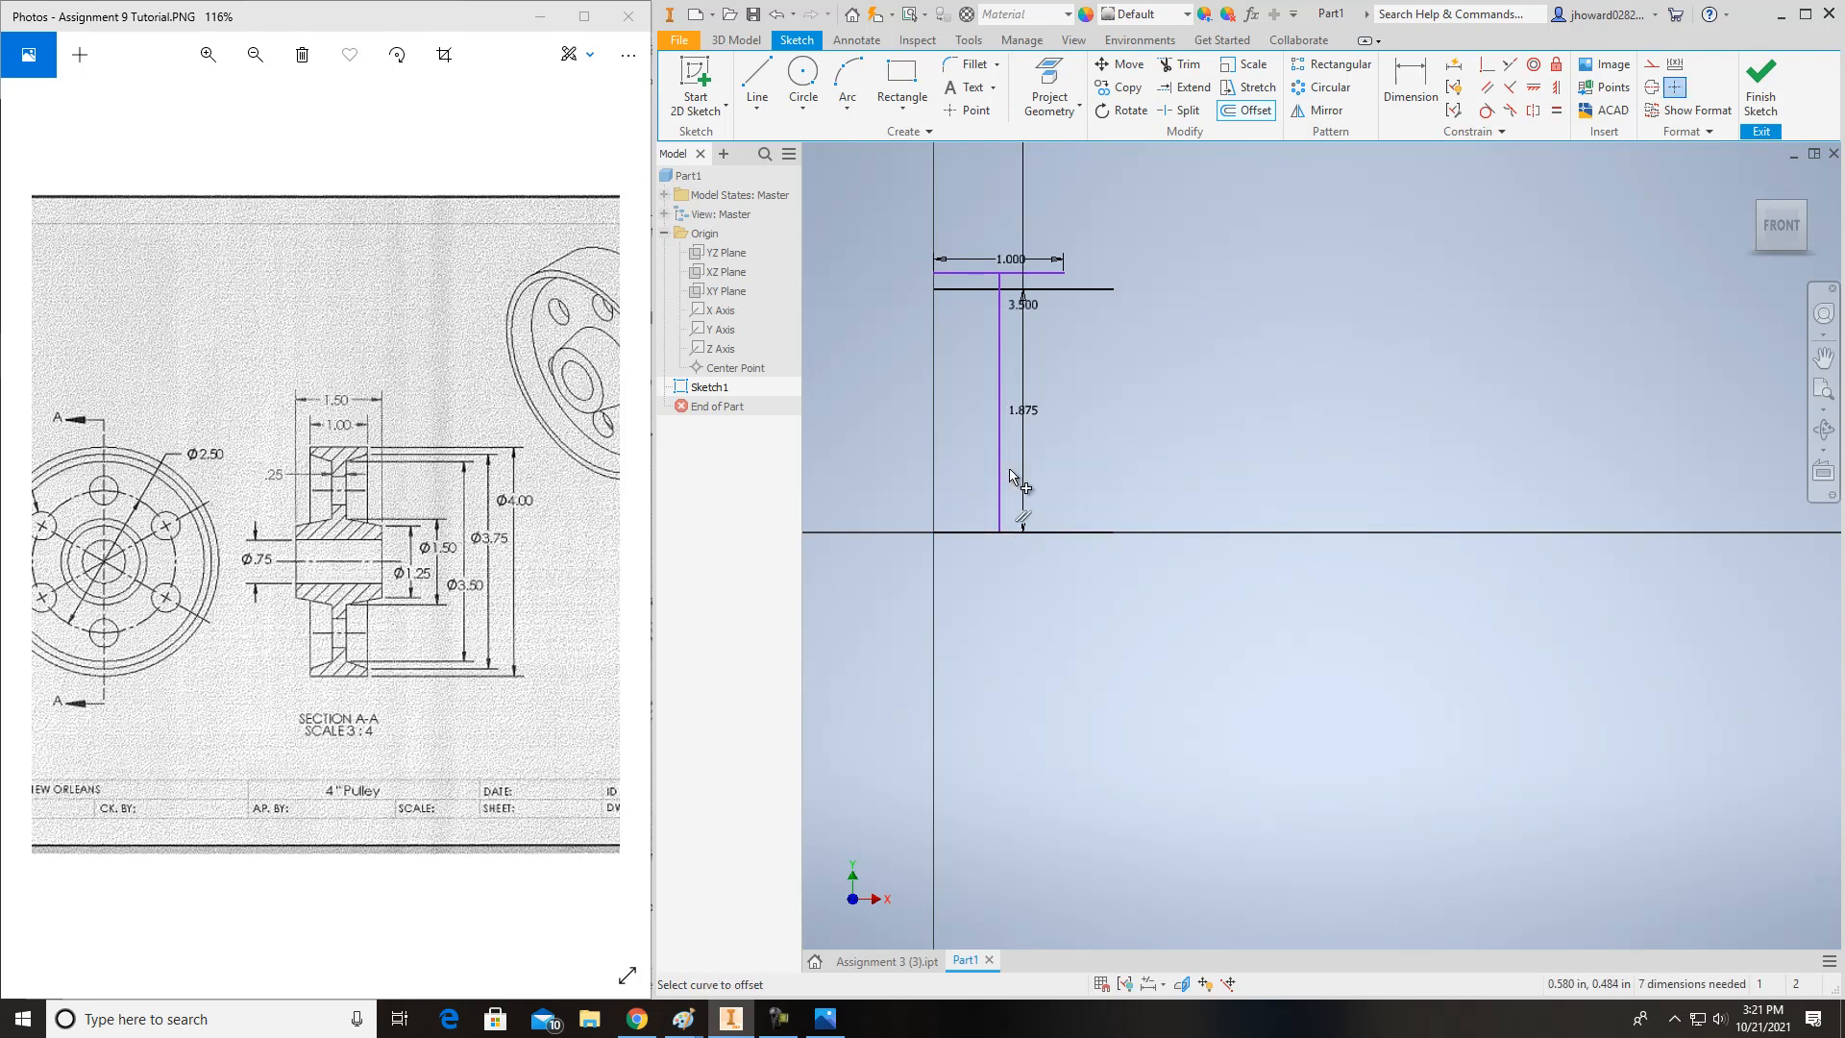
double_click(1028, 305)
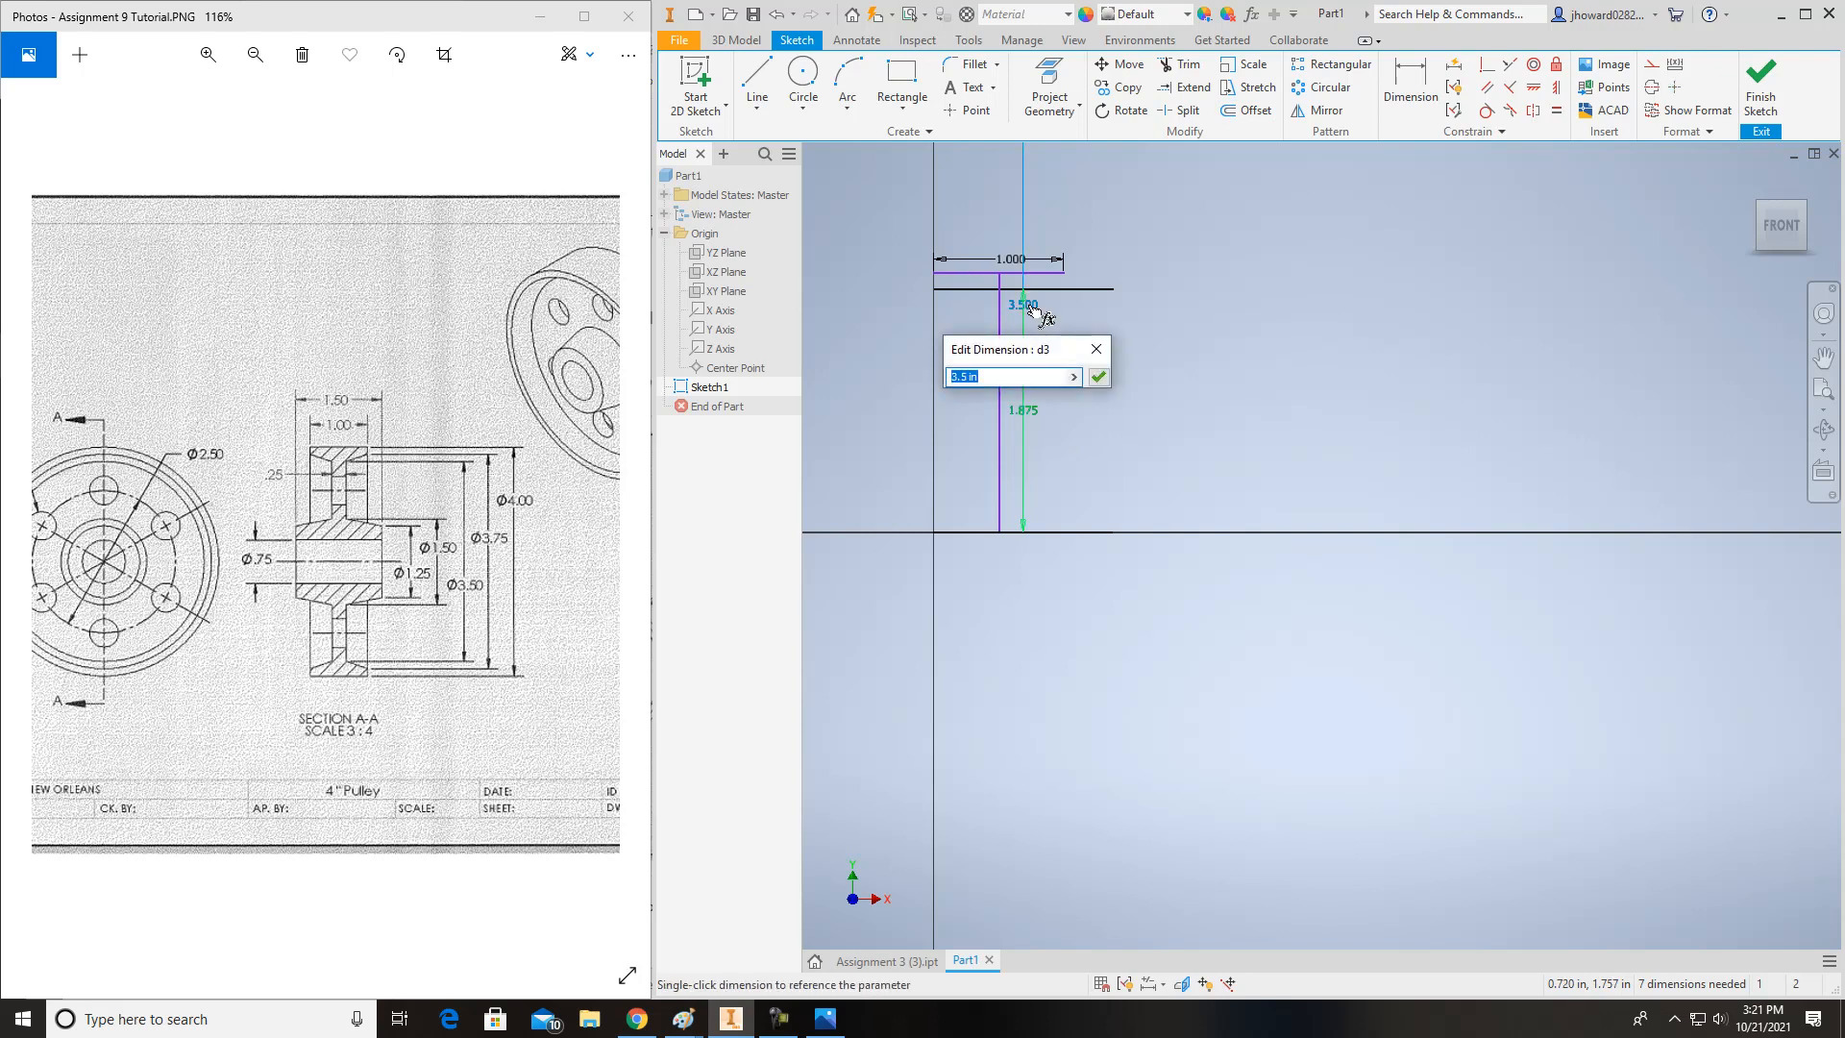
text(3.5/2)
key(Return)
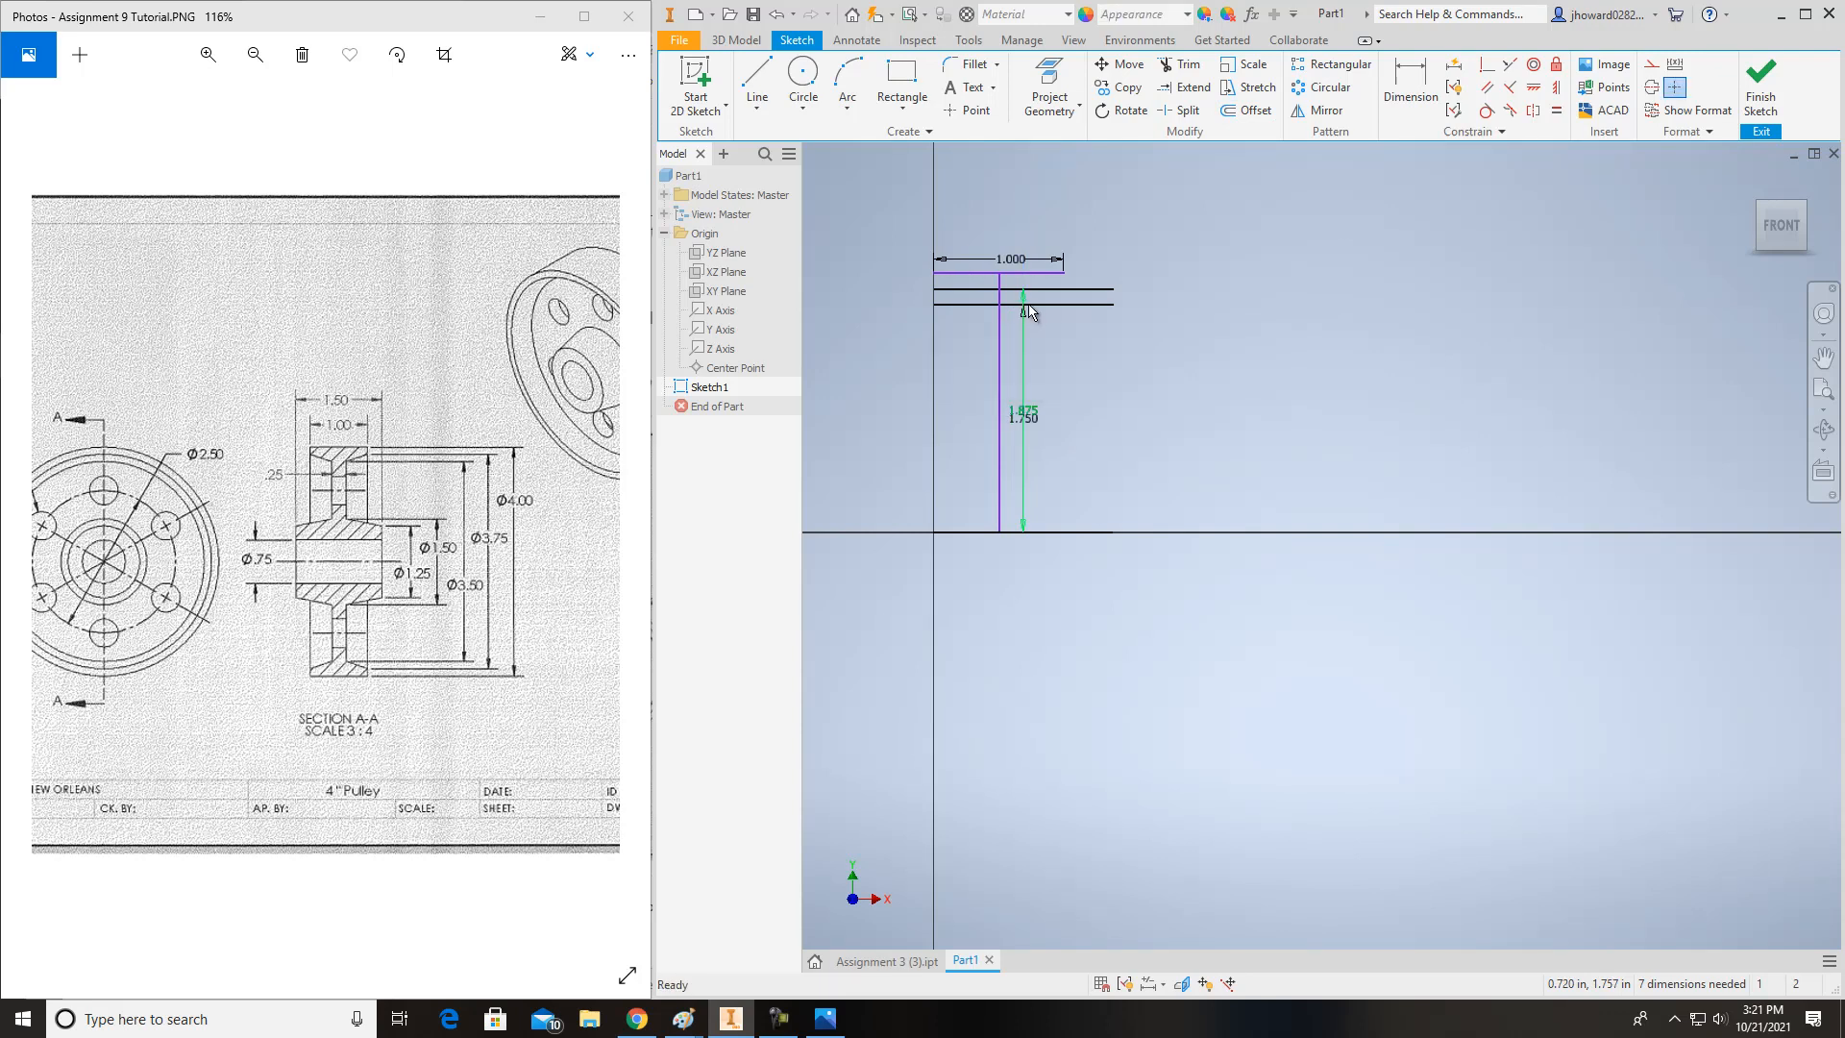
- Offset the base line upward by 1.5/2 in for the hub's larger diameter
click(1249, 110)
click(995, 531)
text(1.5)
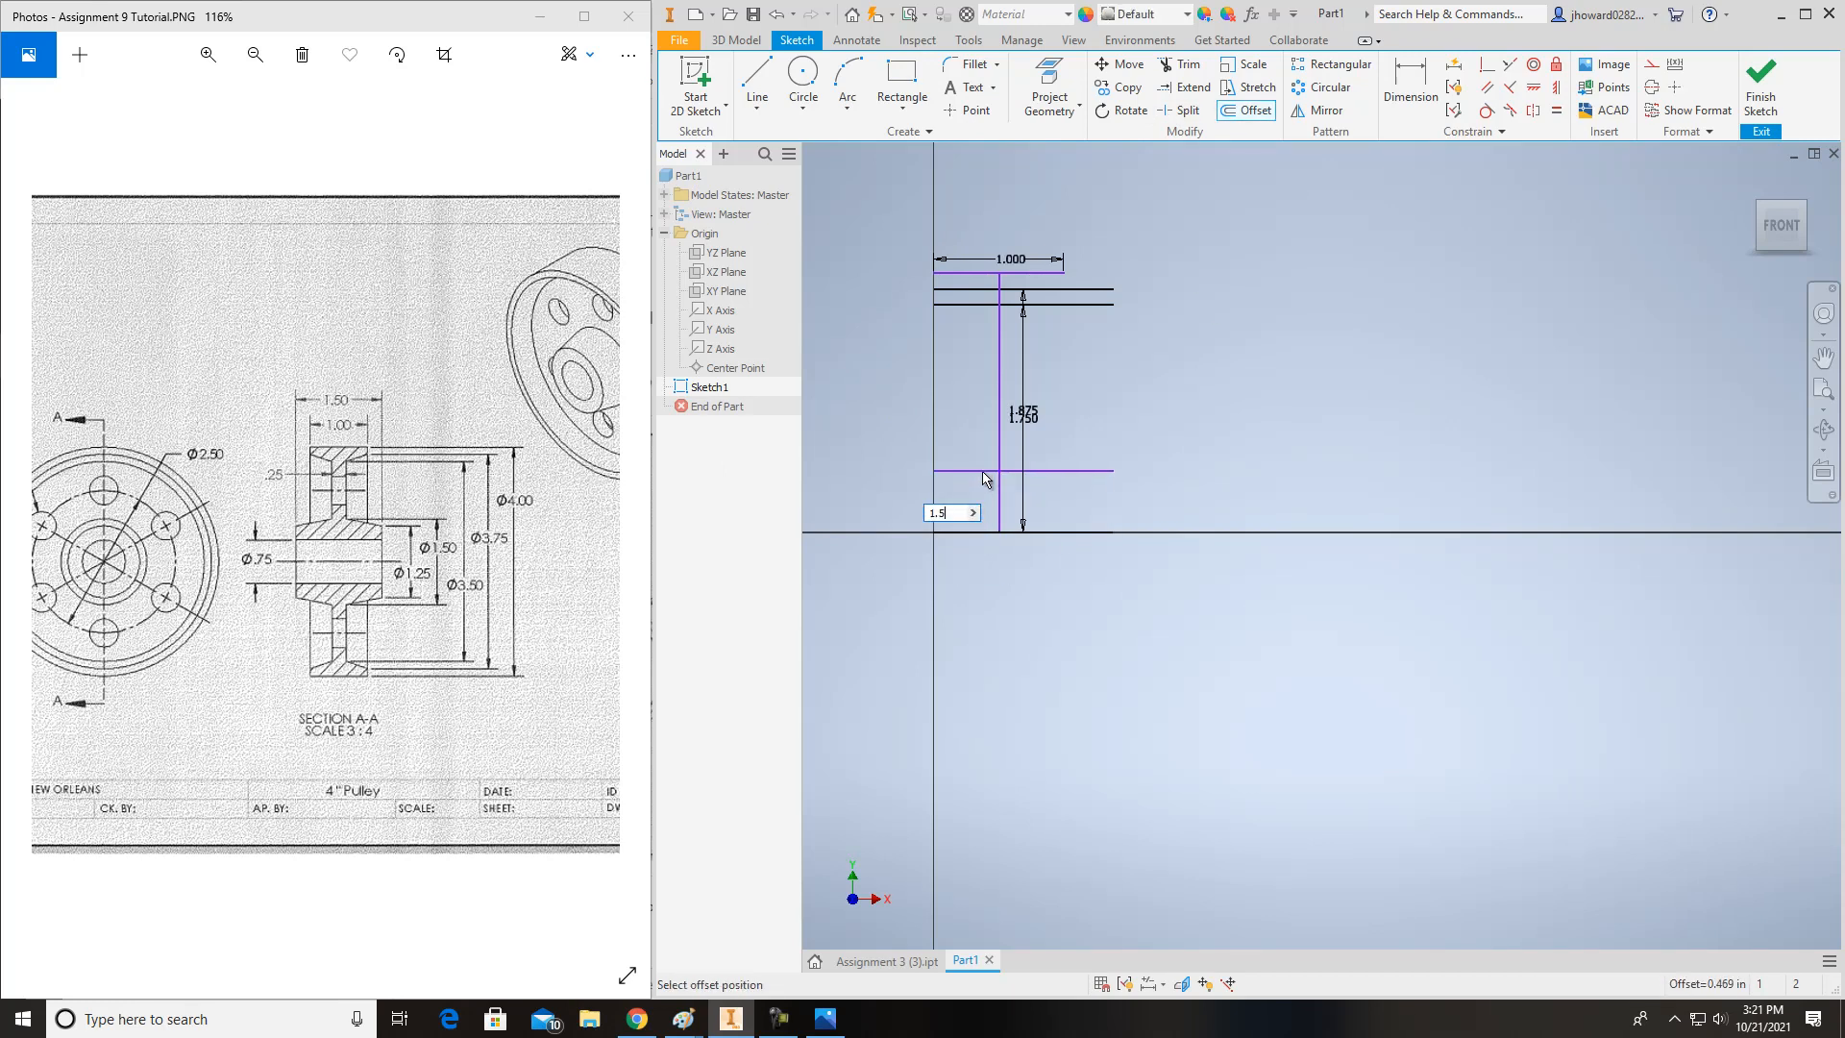
text(/2)
key(Return)
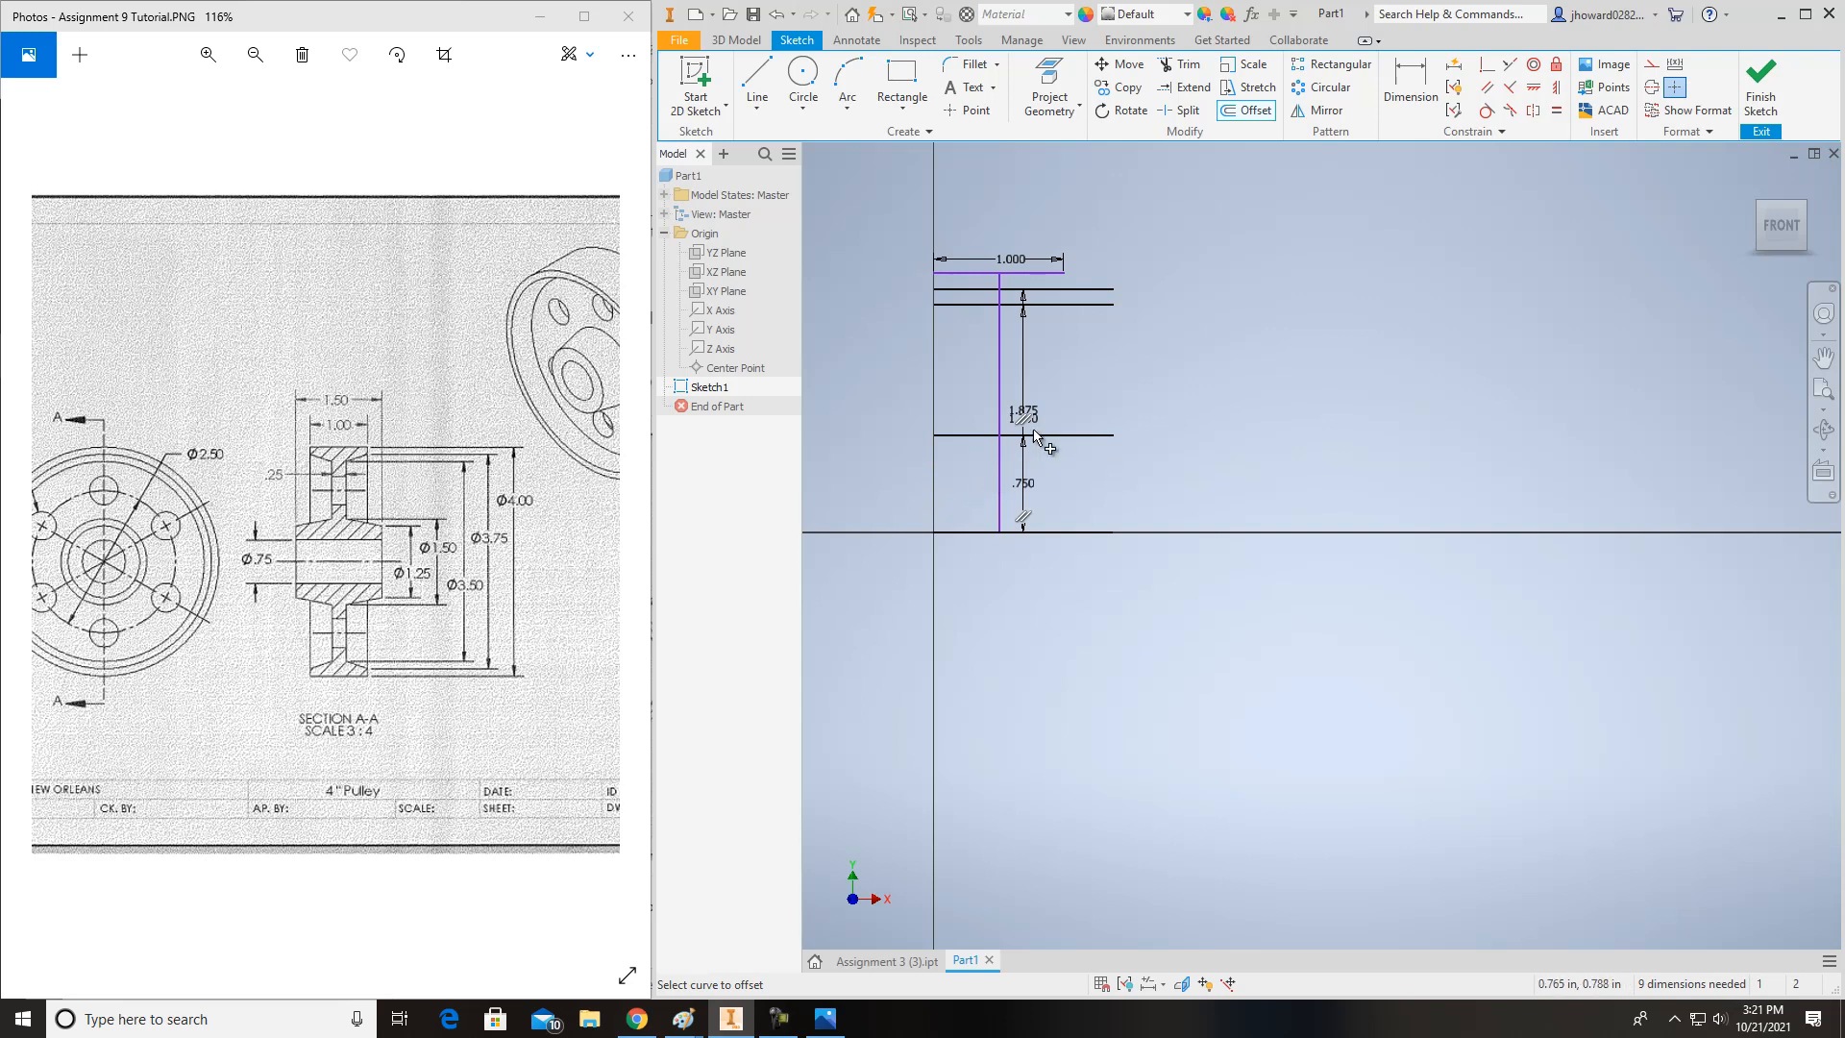
- Offset the base line upward and set the new line's distance to 1.25/2 in for the hub's smaller diameter
click(1239, 111)
click(968, 532)
text(1.25)
key(Return)
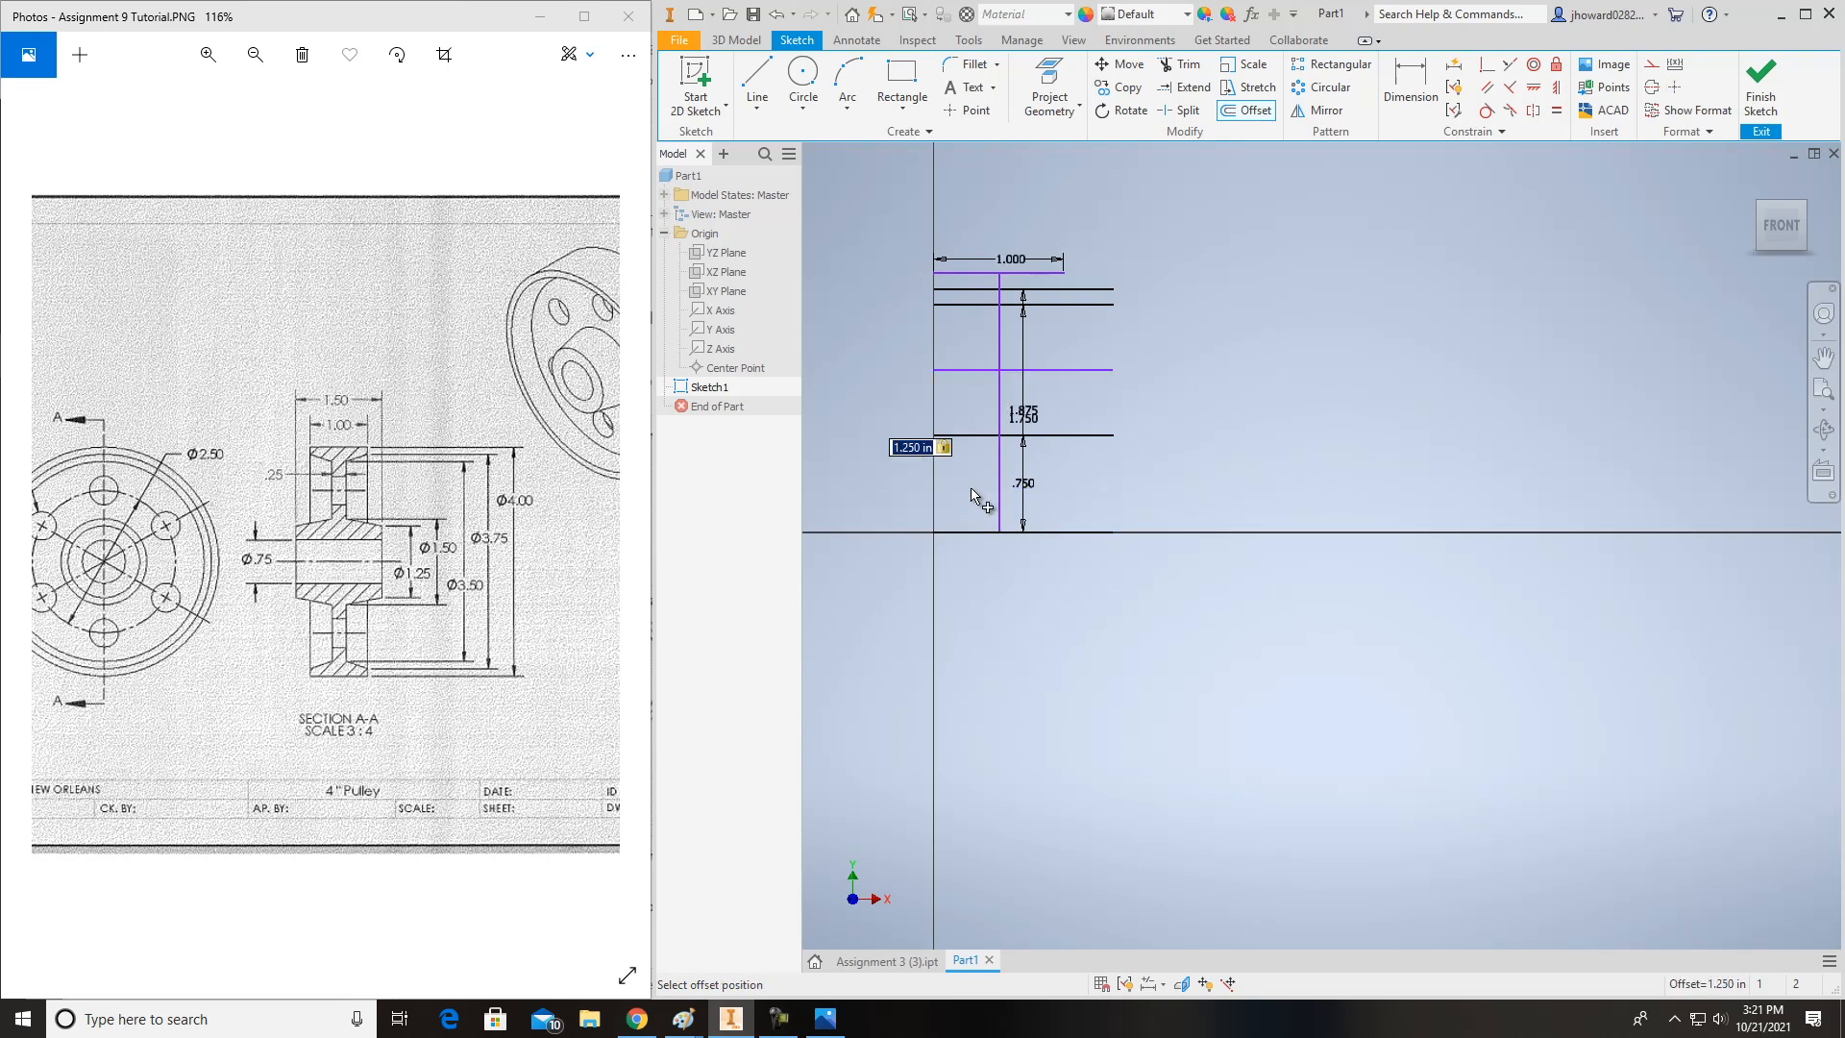
key(Escape)
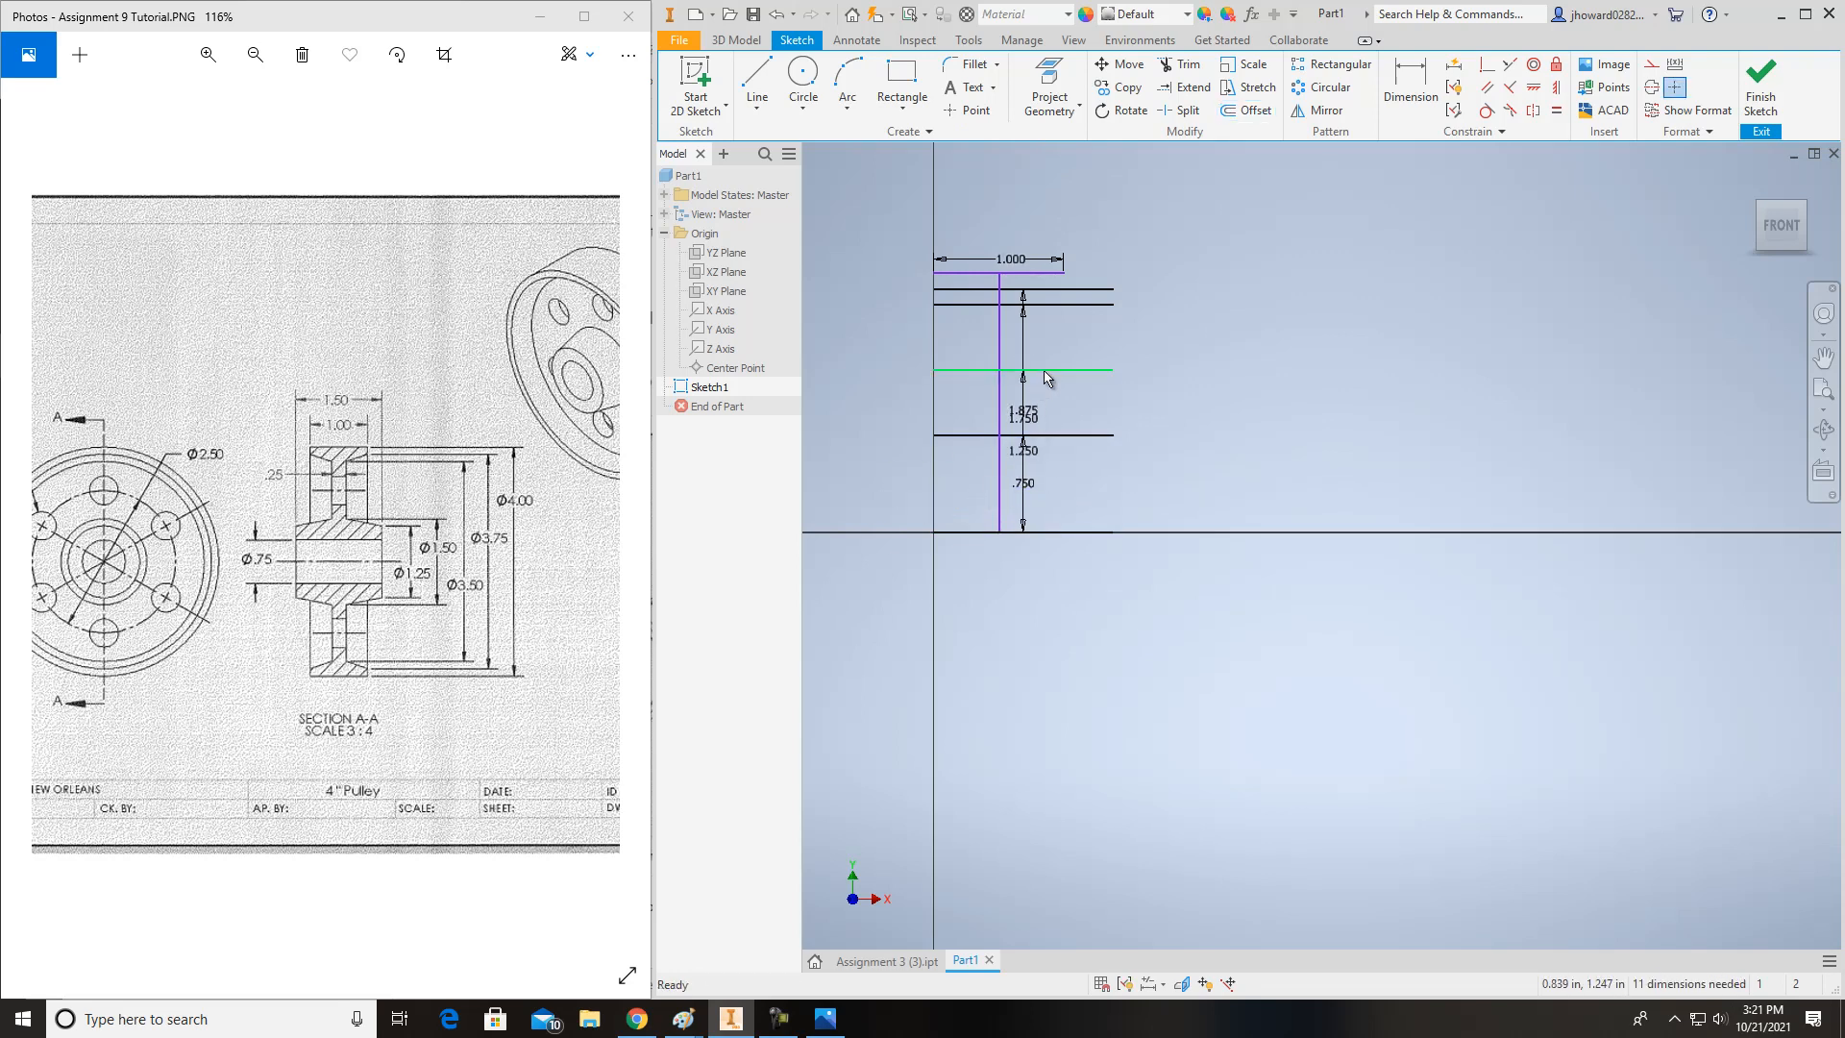
scroll(1017, 455, down, 10)
scroll(1017, 454, up, 9)
scroll(1019, 455, up, 5)
double_click(1041, 460)
text(1.25/2)
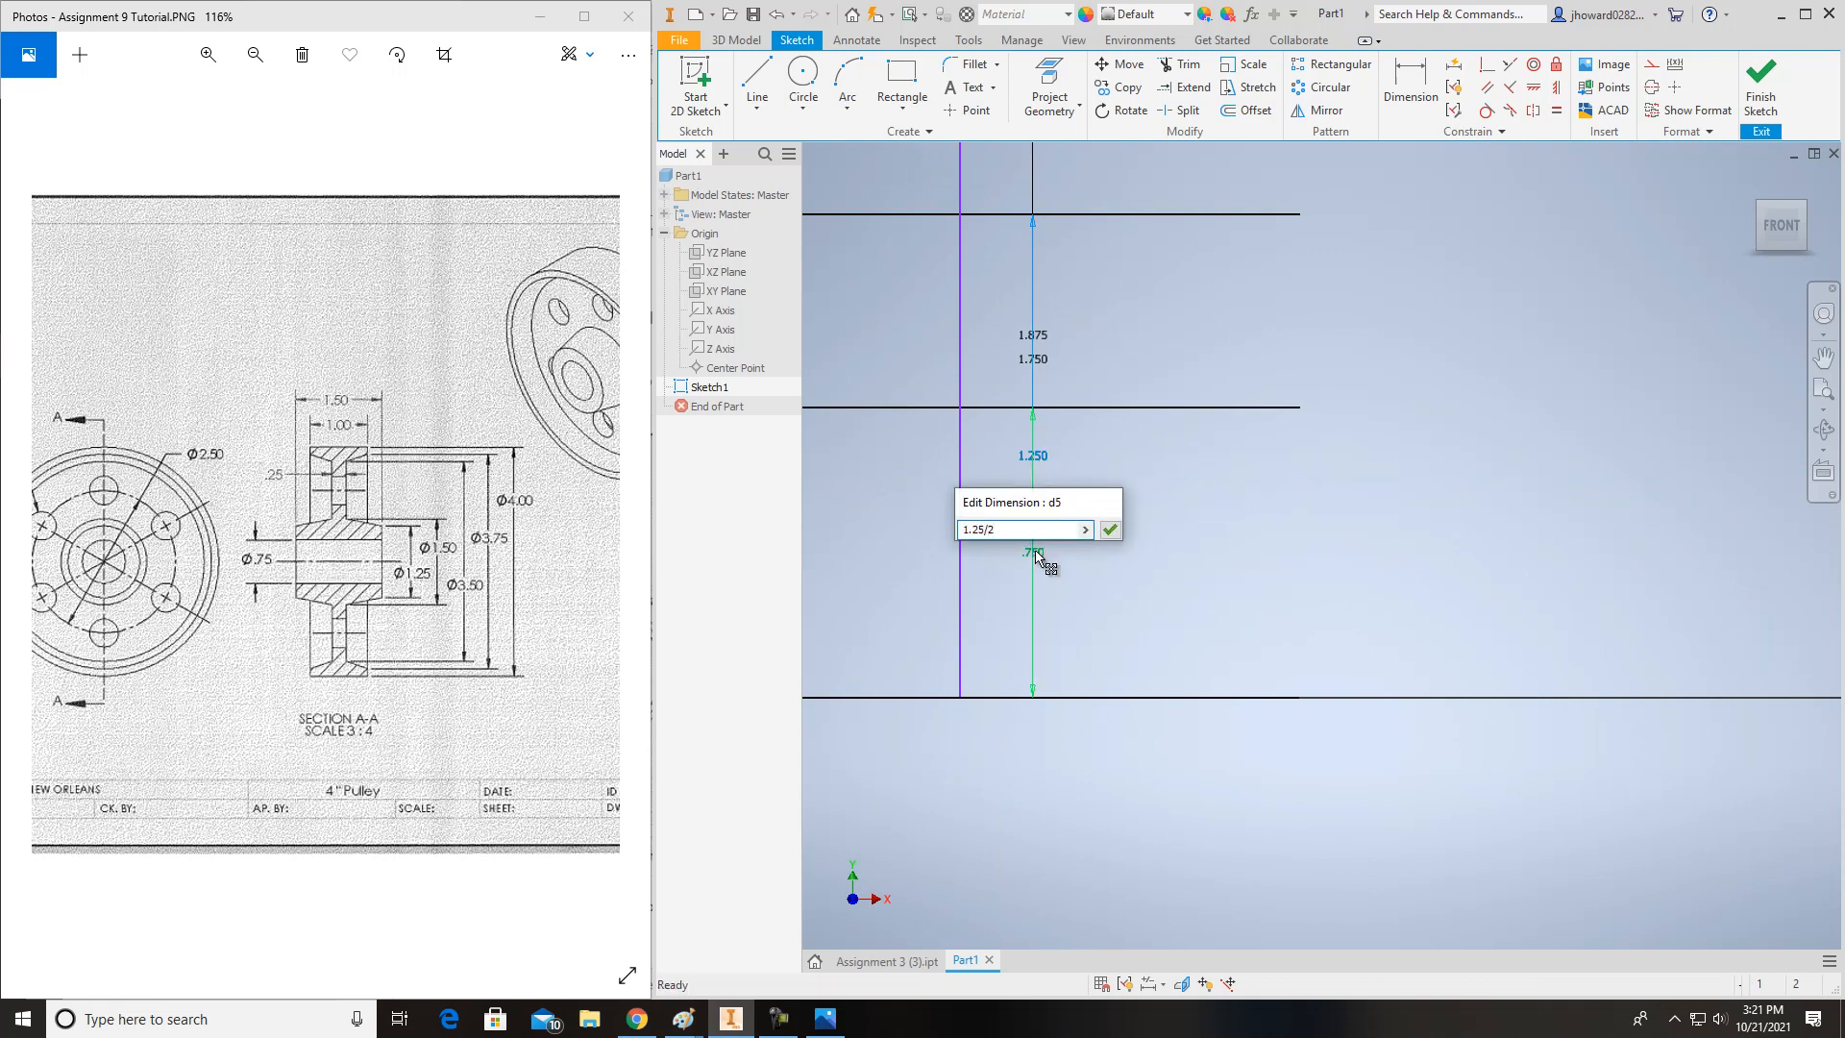
key(Return)
- Offset the base line upward by .75/2 in for the bore
scroll(1107, 469, up, 3)
scroll(1107, 469, down, 4)
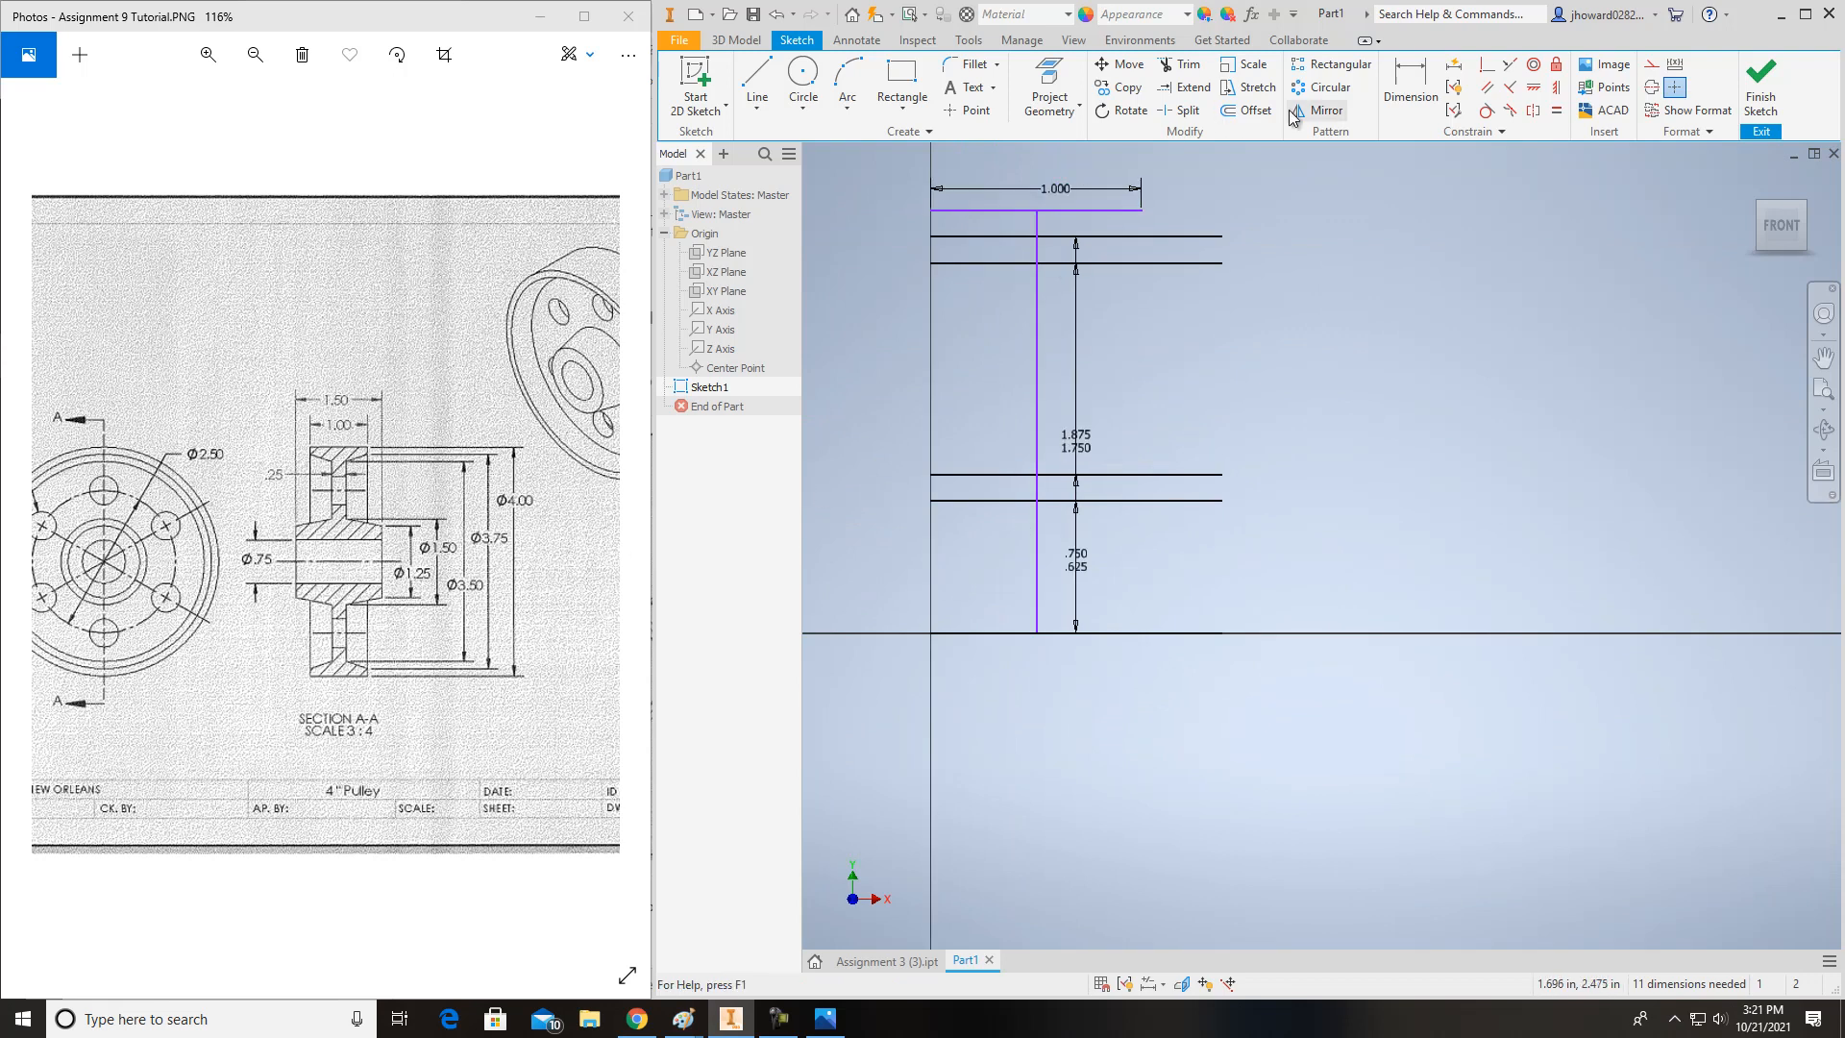
click(1248, 111)
click(1001, 633)
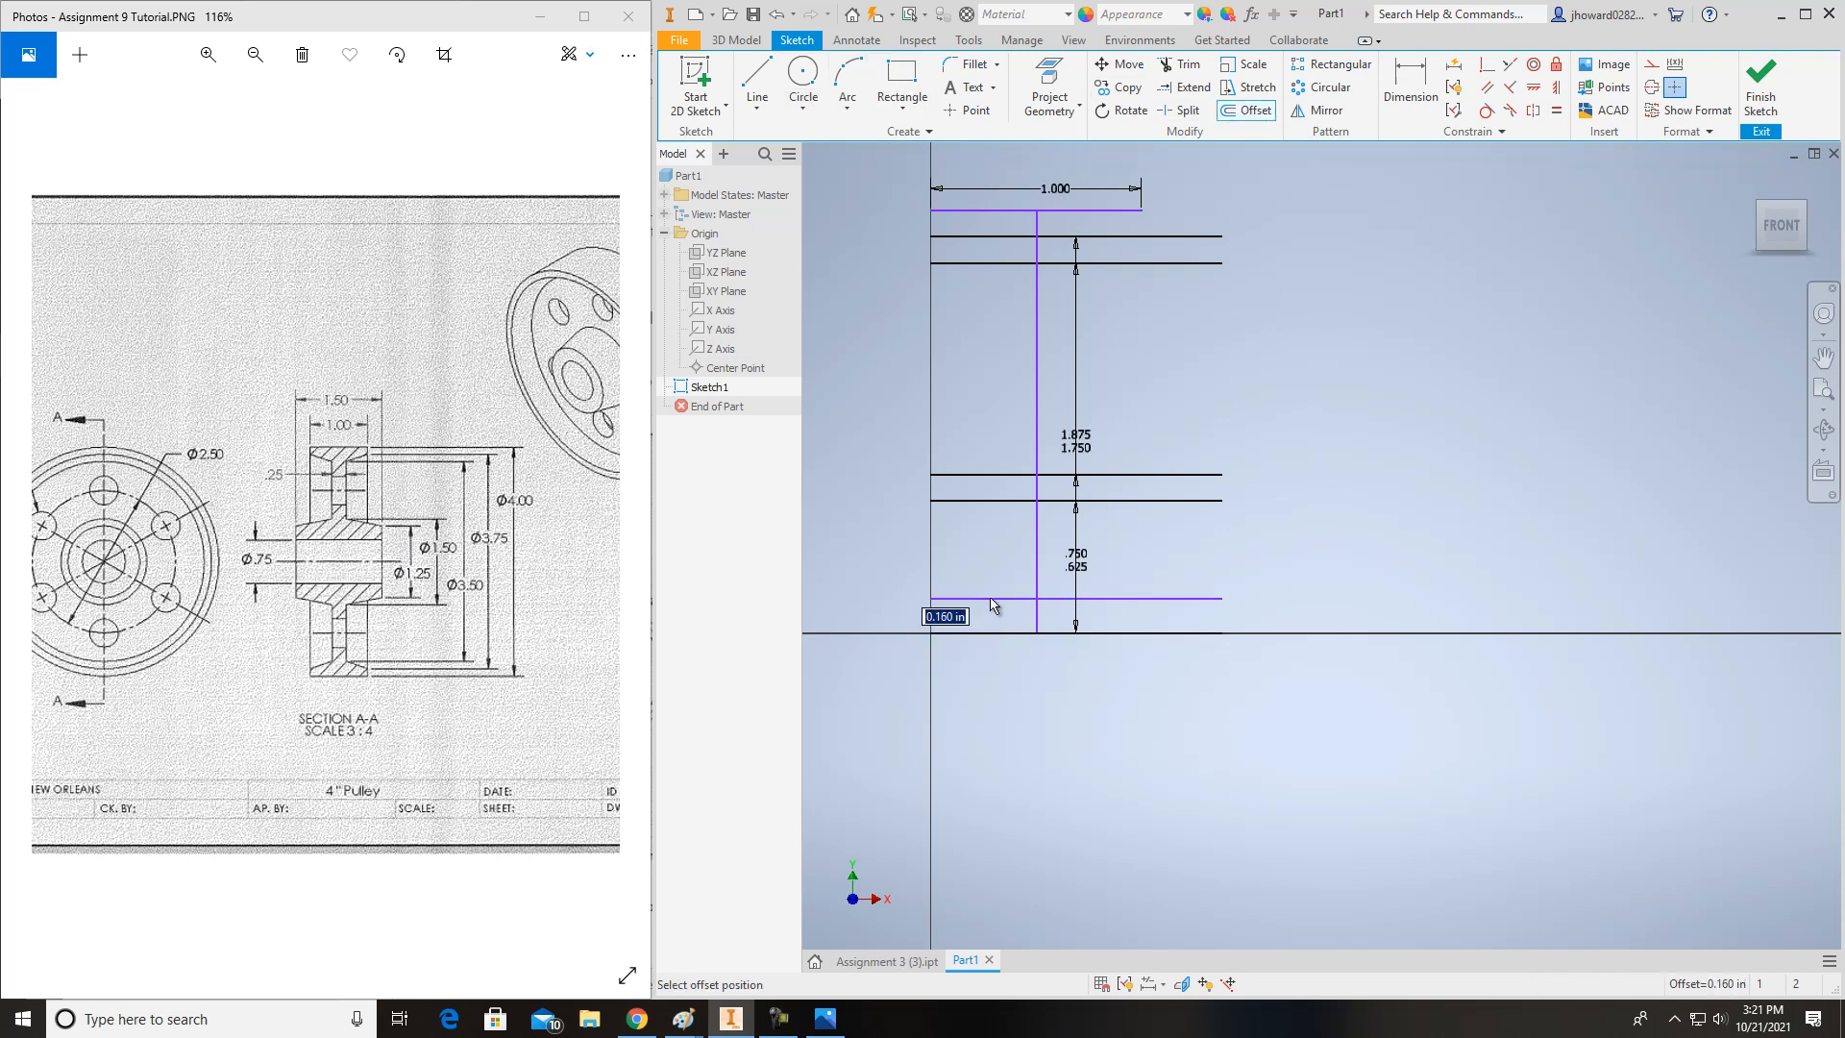
text(.75)
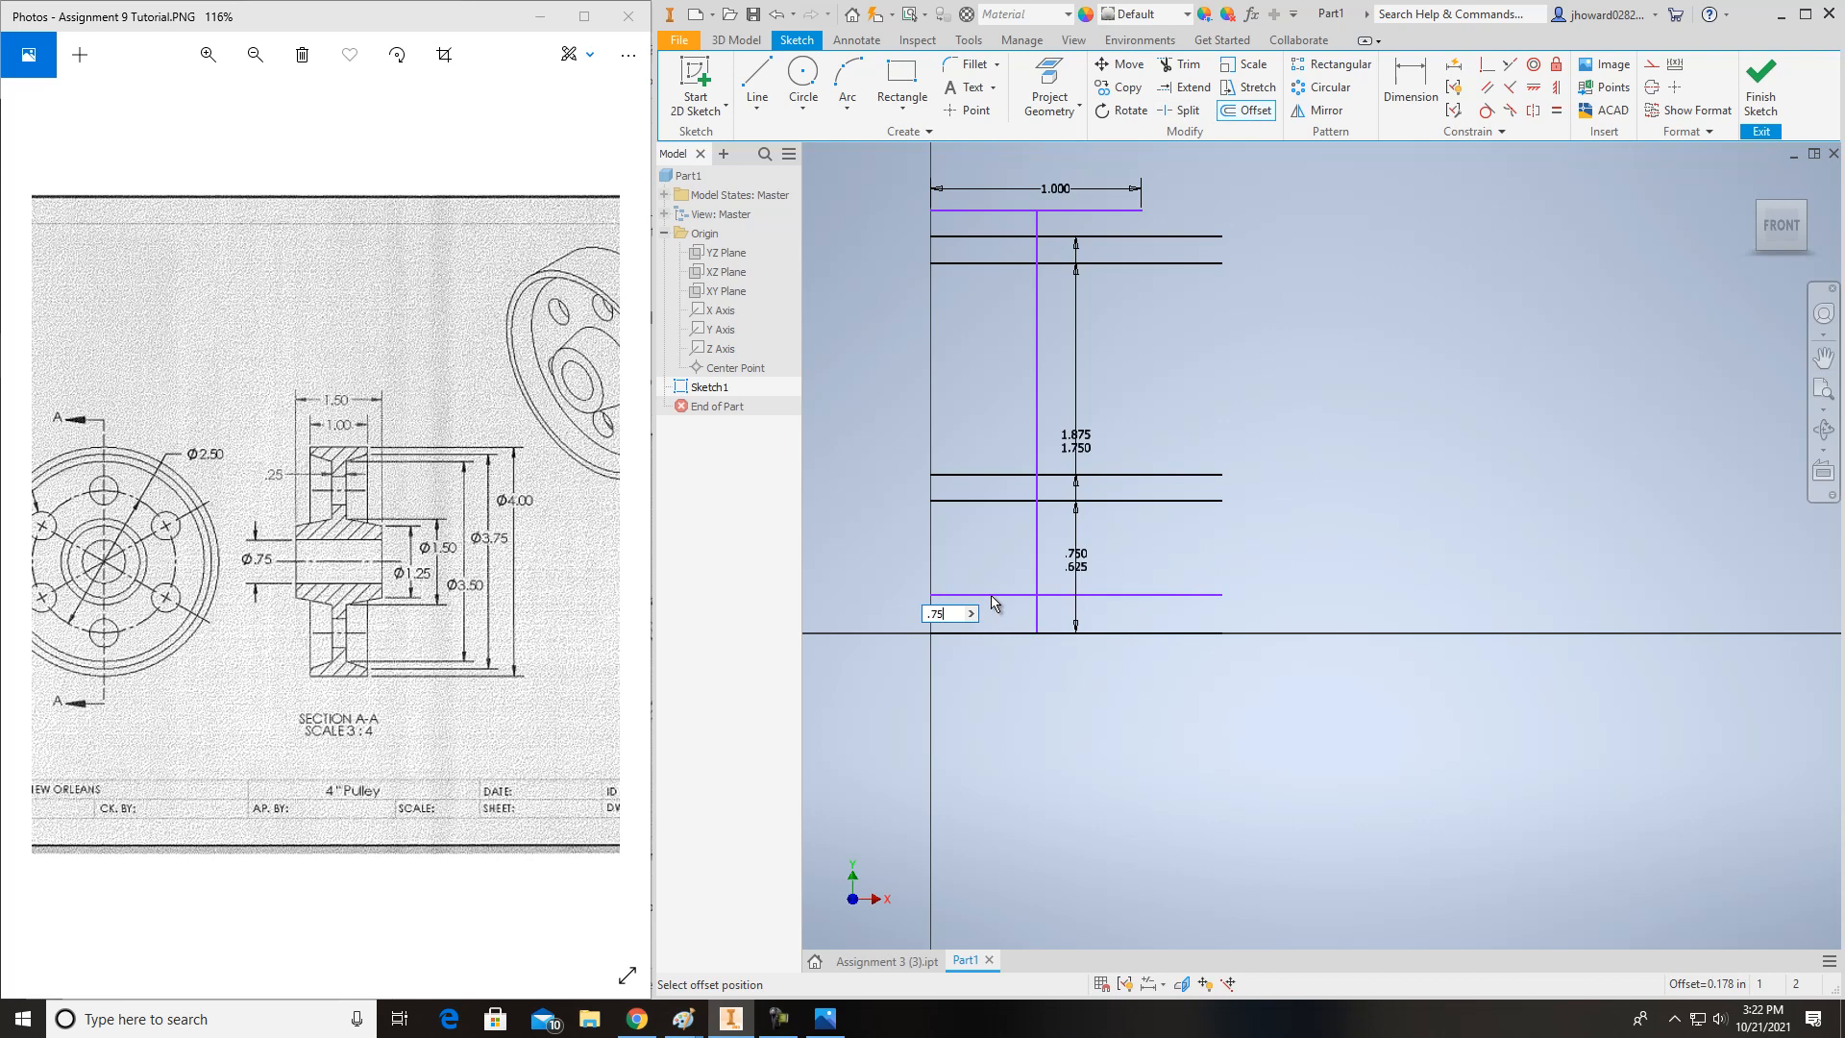
text(/2)
key(Return)
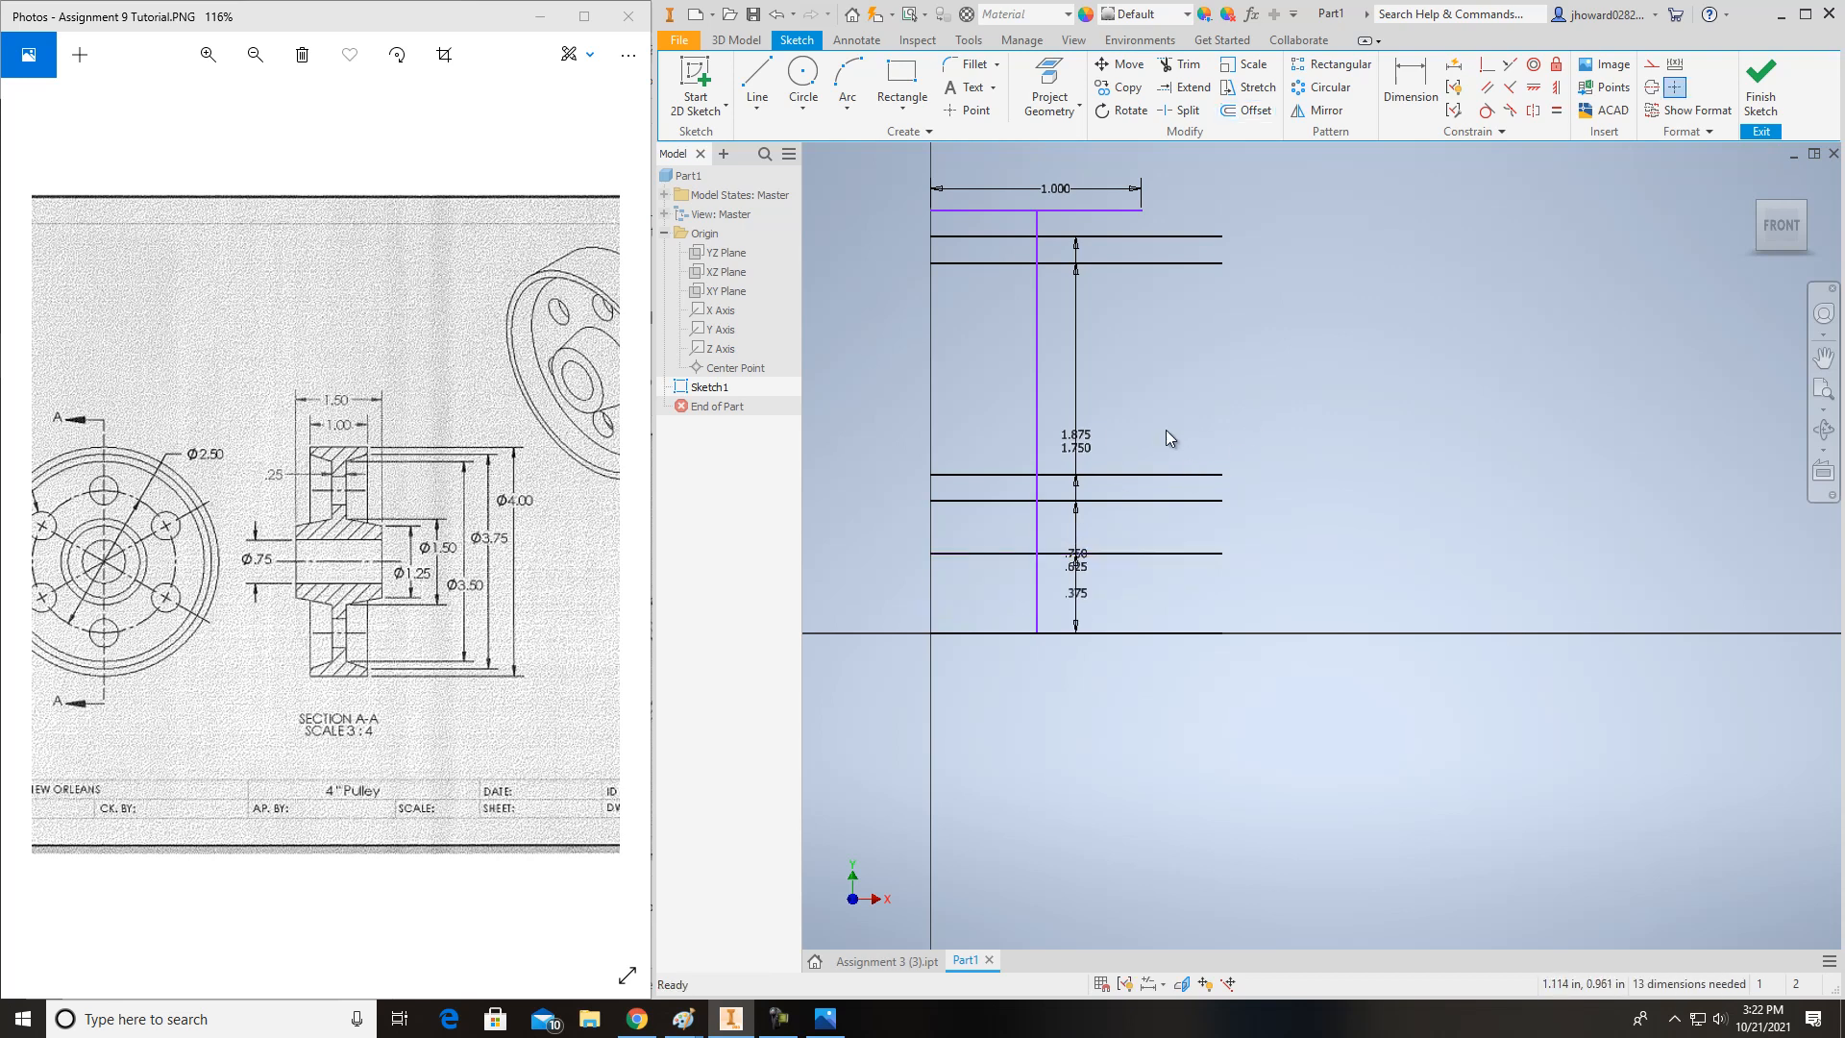
- Delete all the vertical distance dimensions of the offset lines, keeping the 1 in width dimension
drag(1133, 448, 1065, 387)
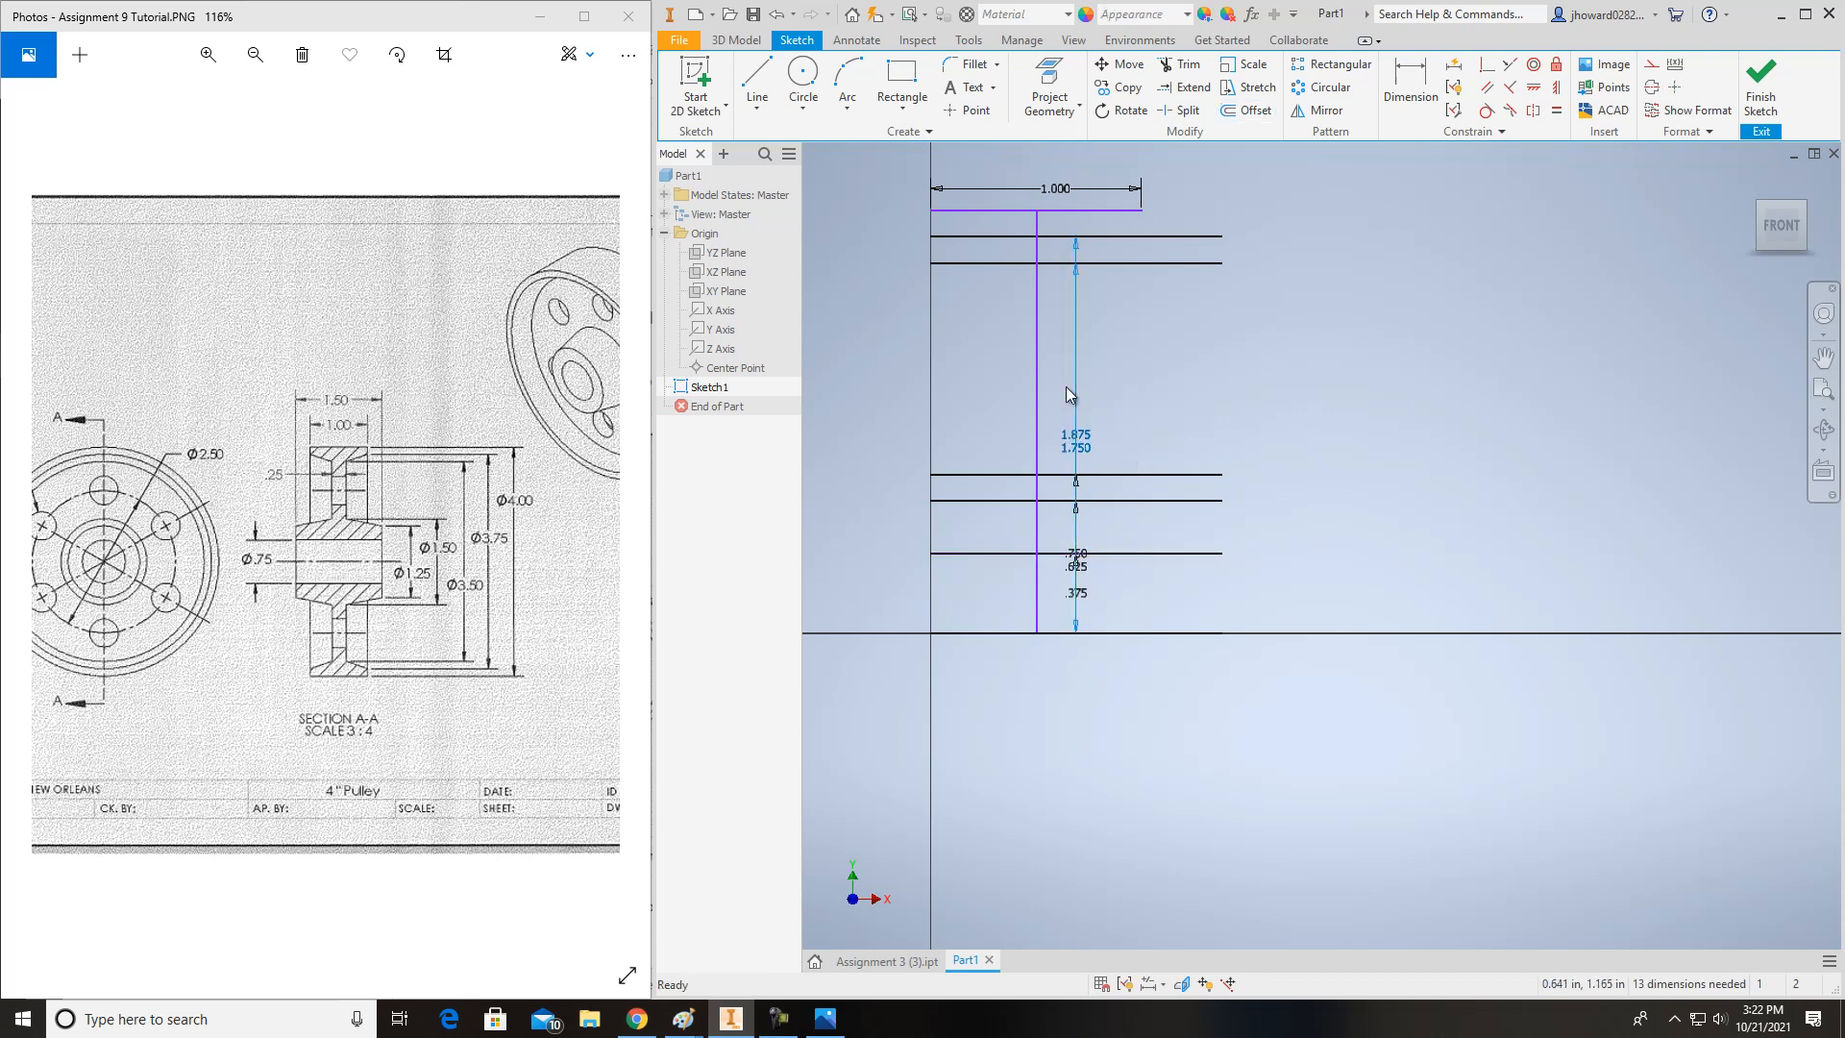
key(Delete)
drag(1052, 577, 1053, 580)
key(Delete)
- Offset the vertical centre line by .125 in to each side to form the web
middle_drag(1178, 346, 1130, 404)
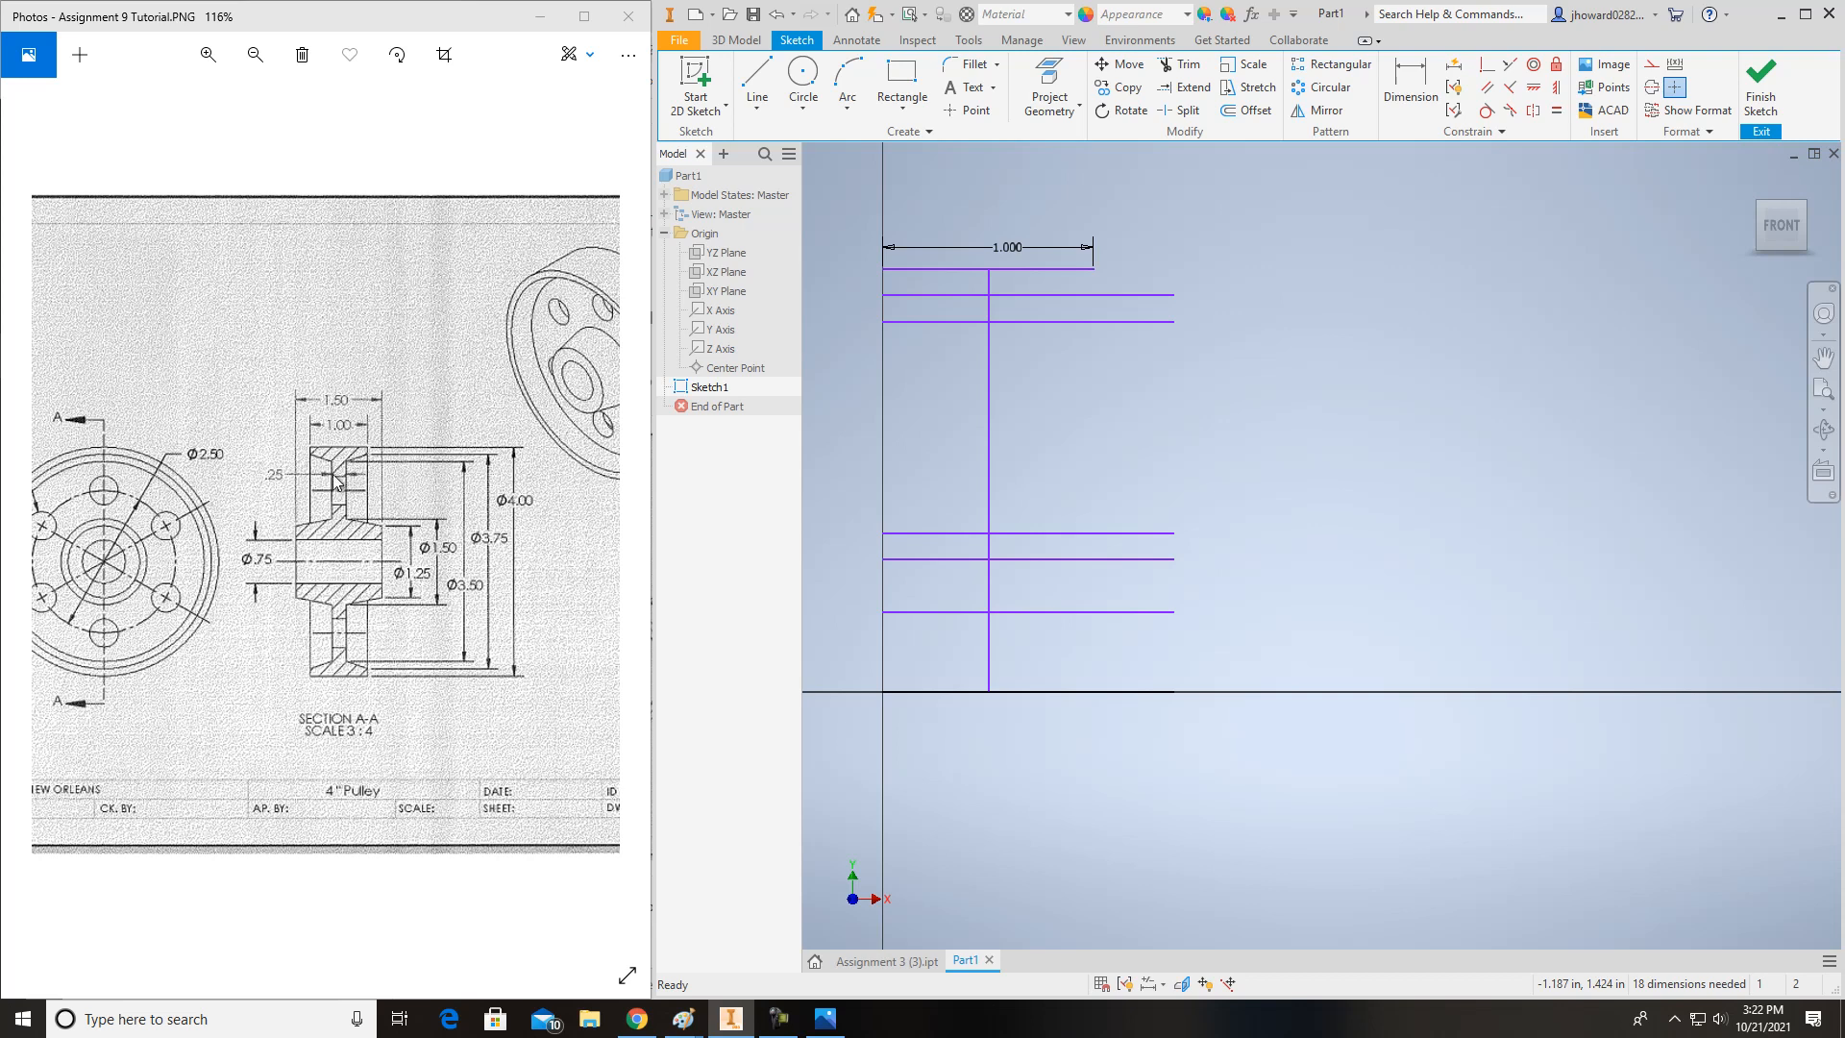
click(1247, 109)
click(990, 396)
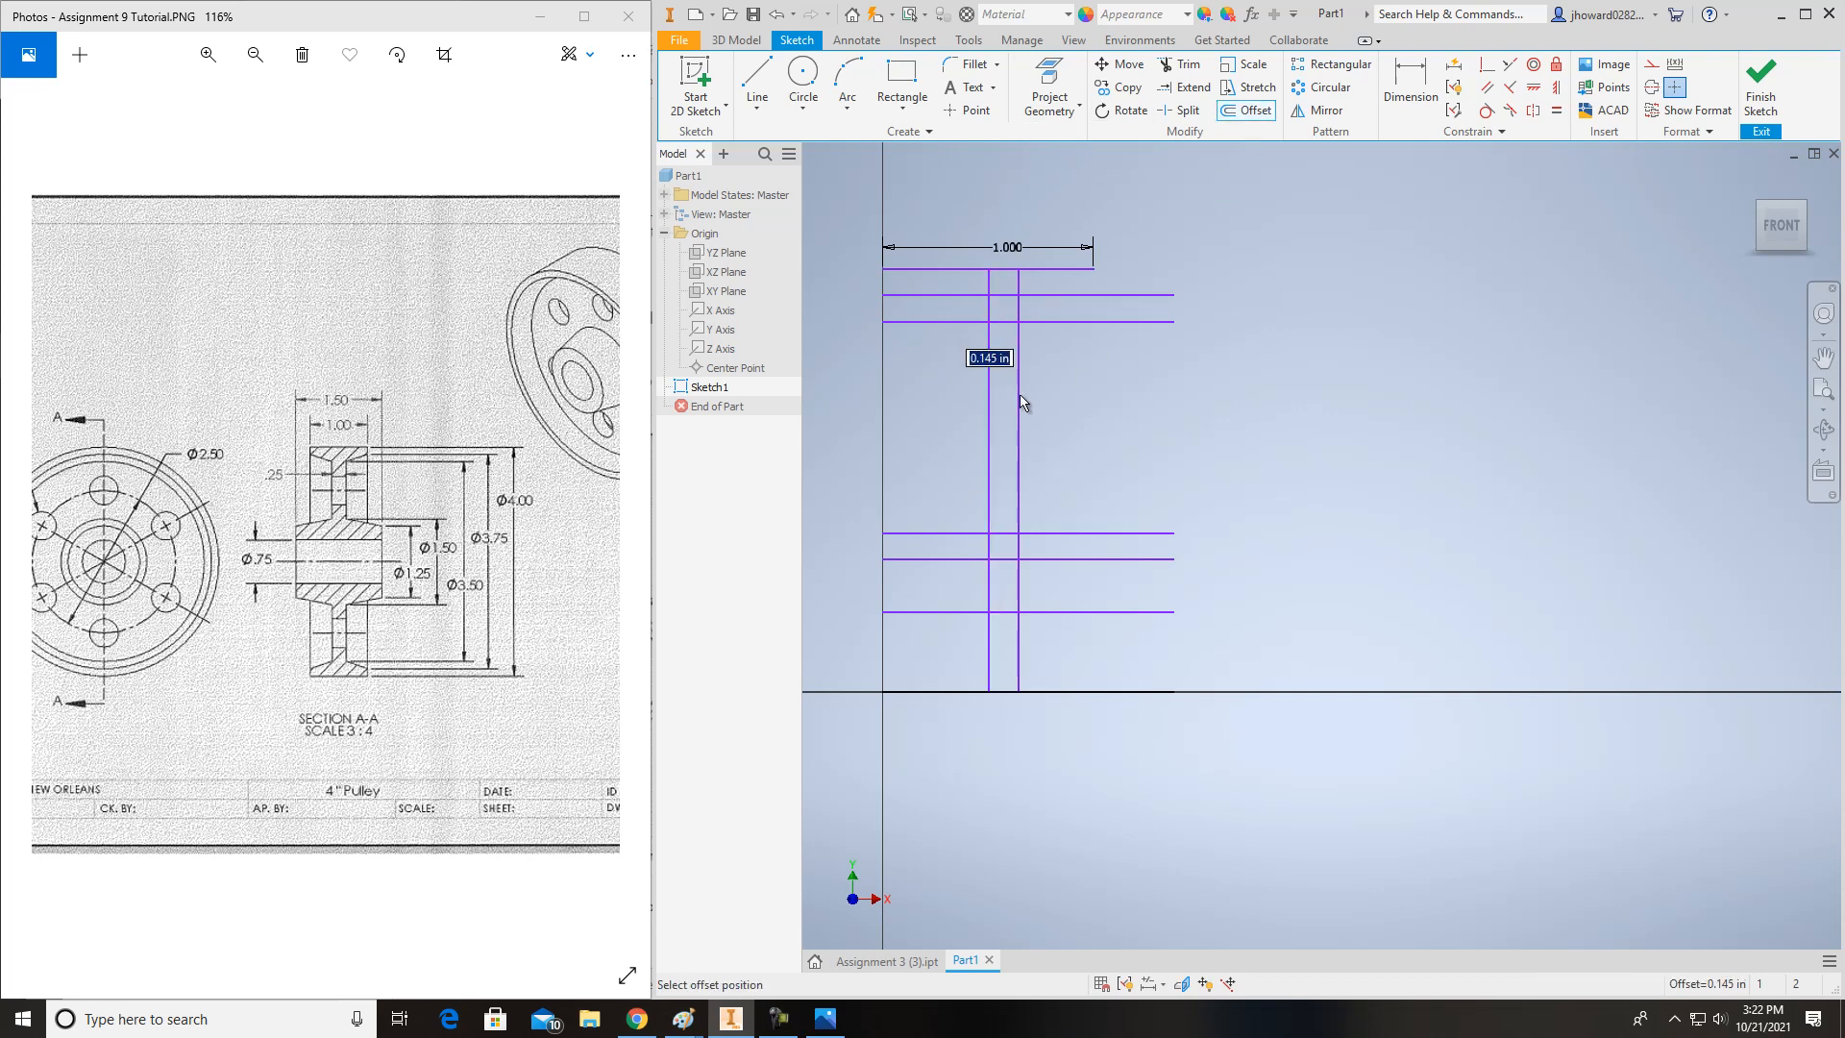
text(.)
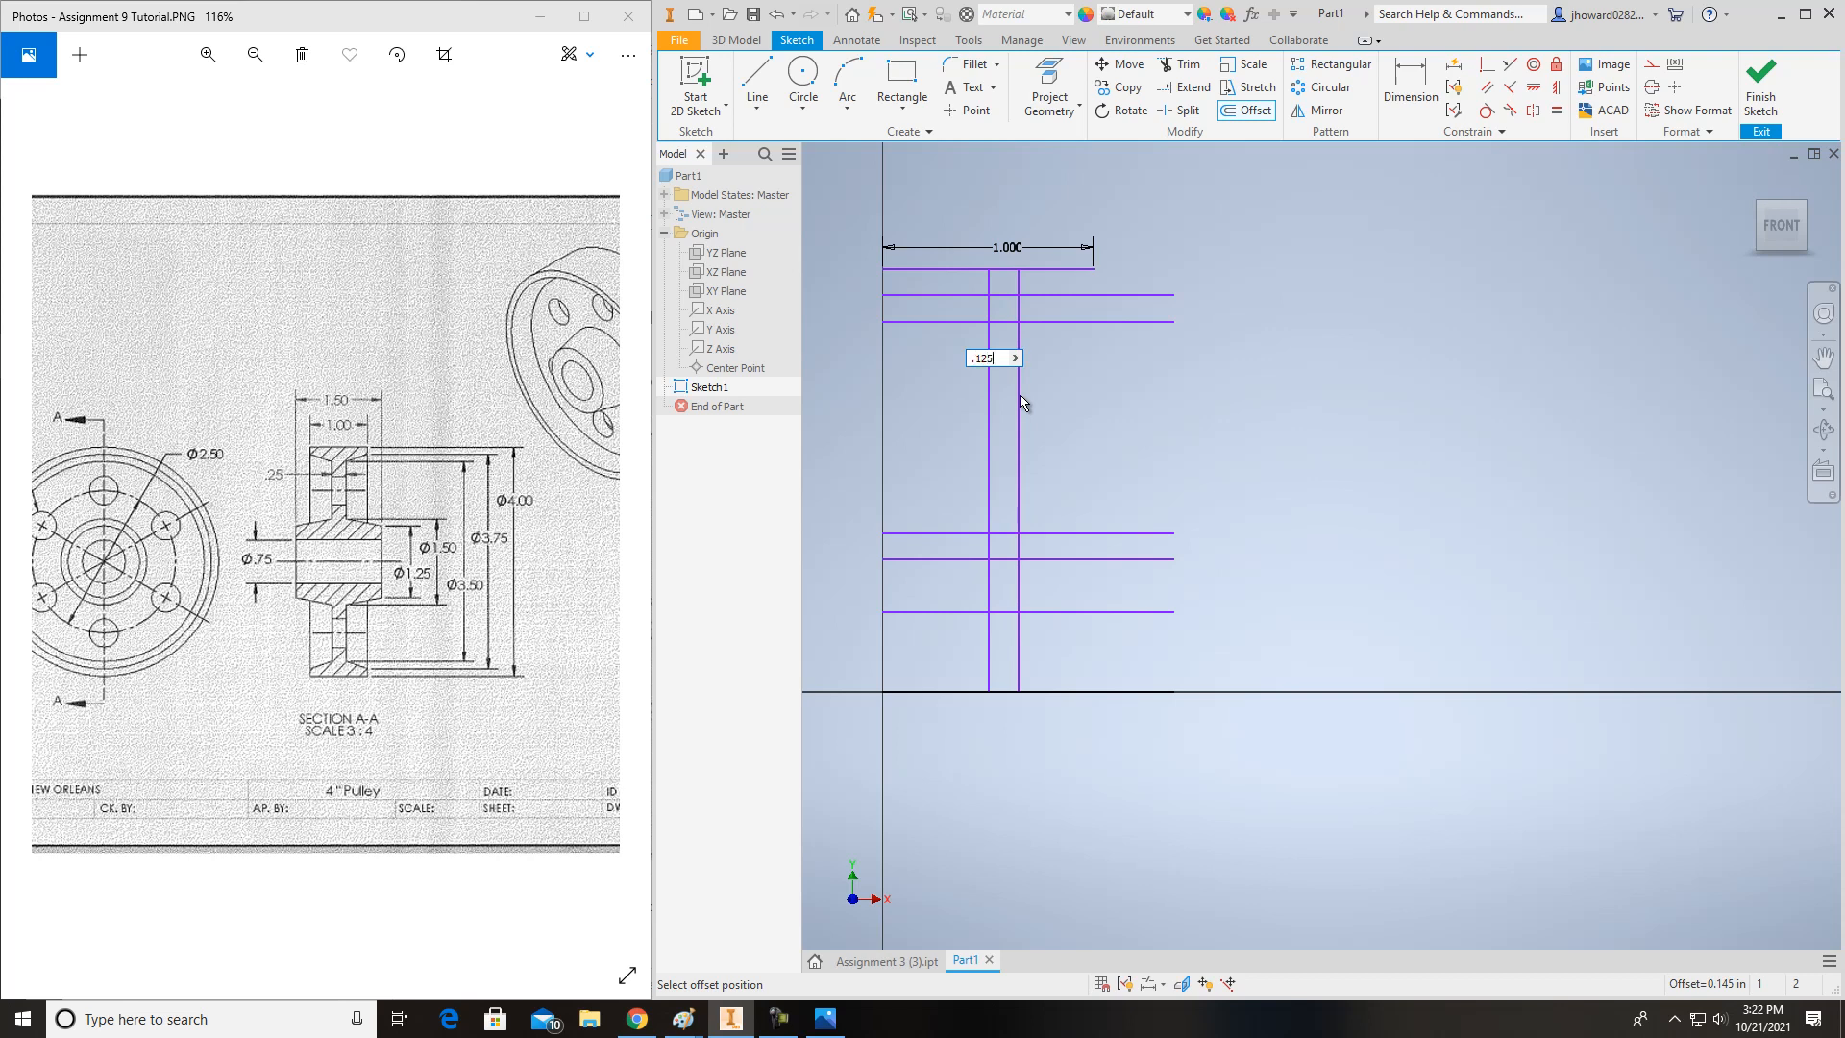
text(125)
key(Return)
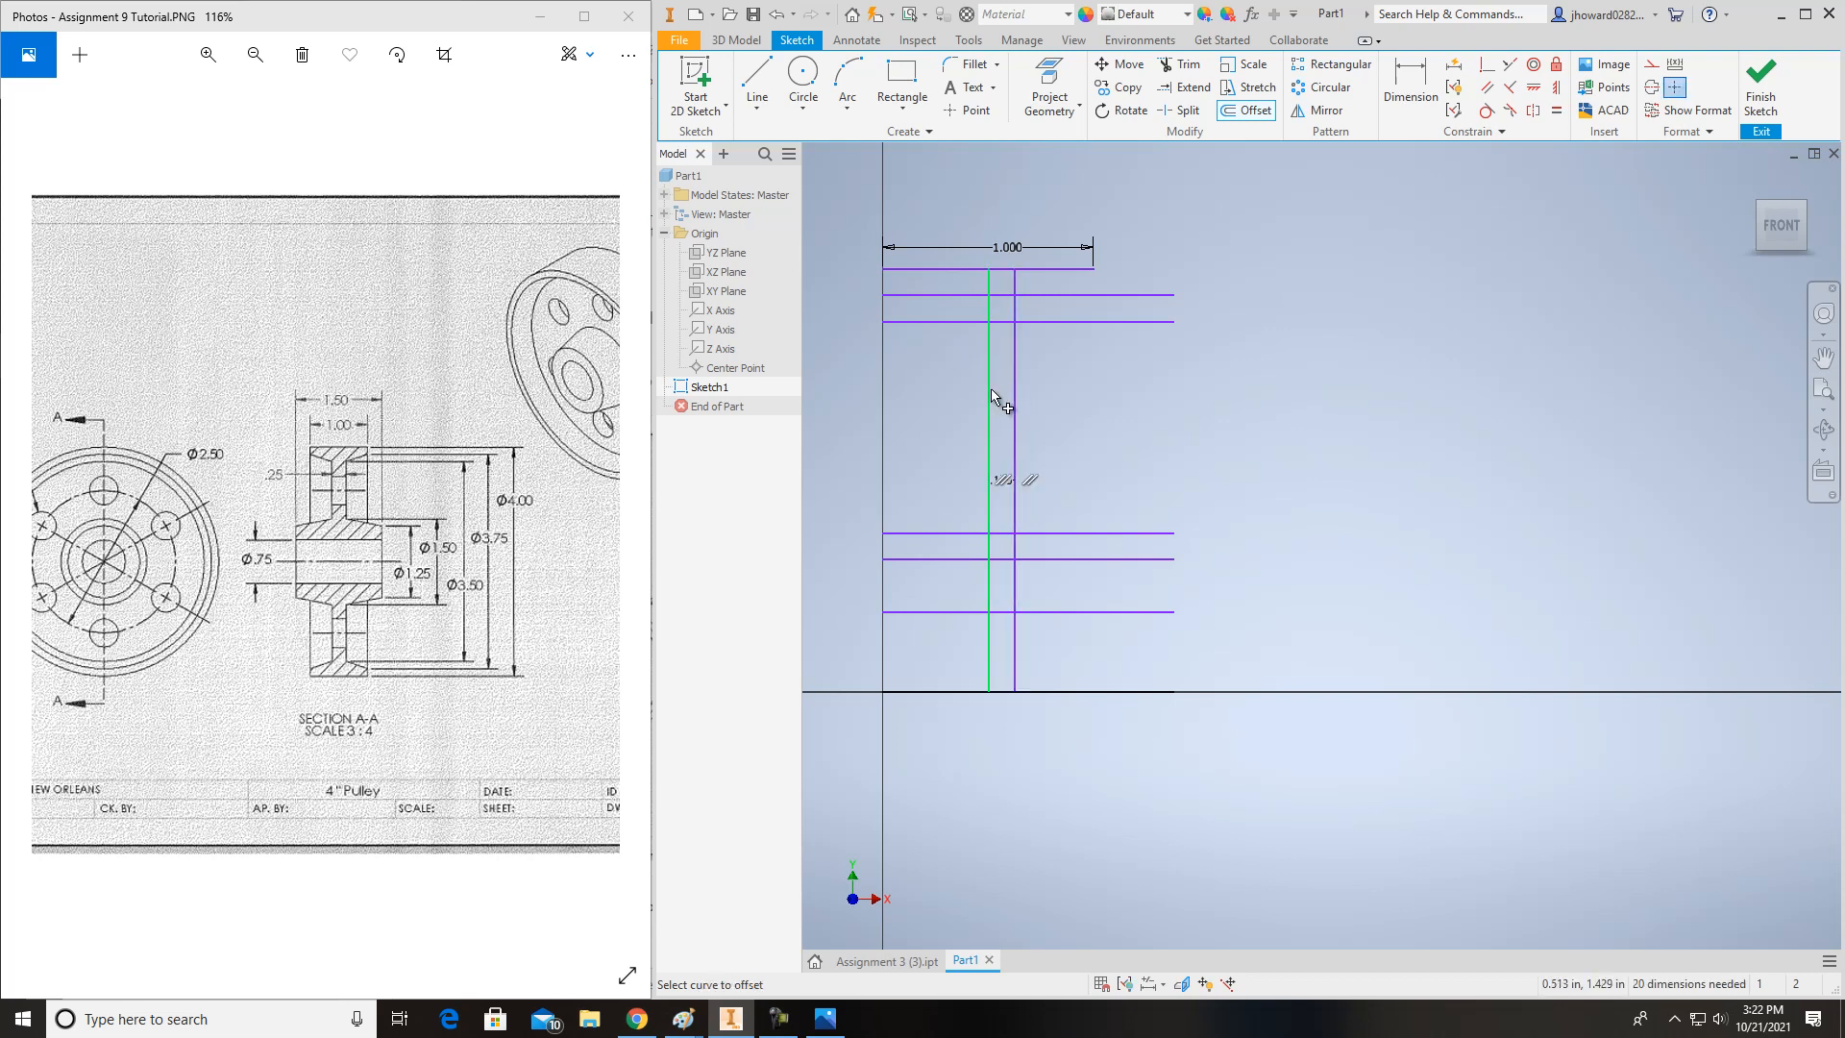
click(987, 389)
text(.125)
key(Return)
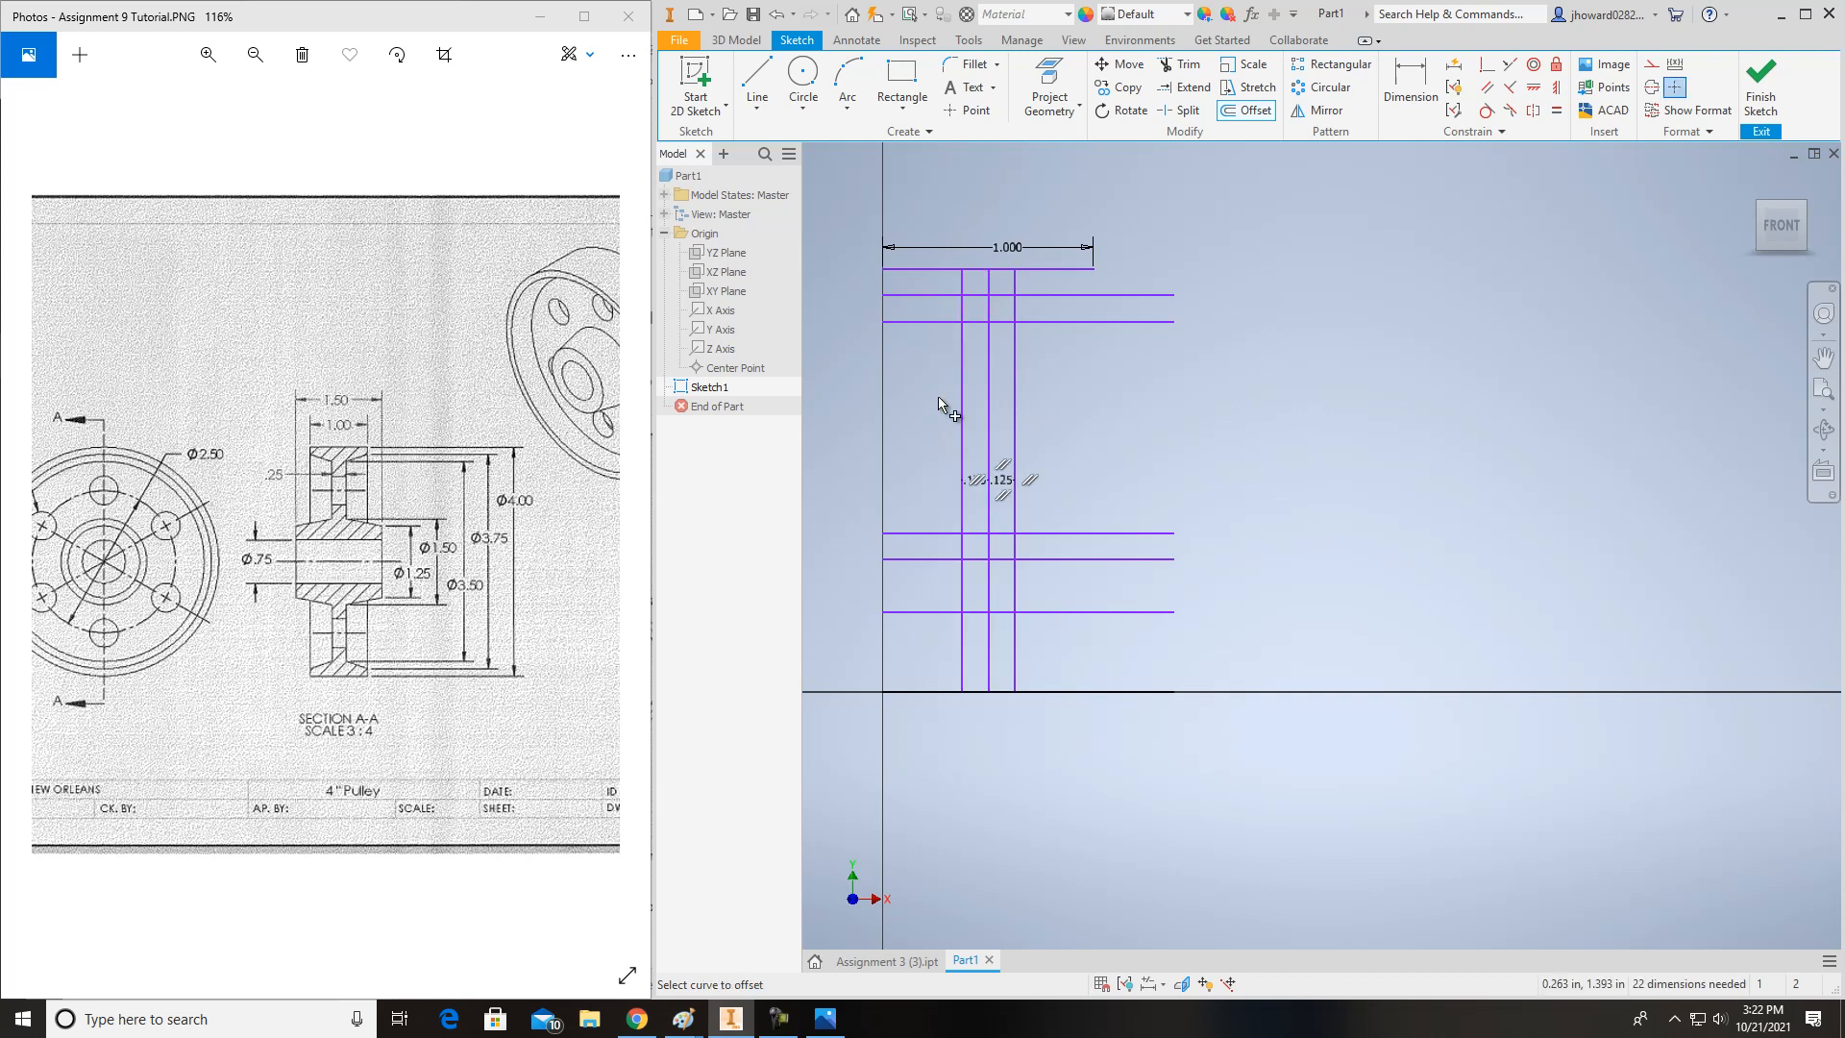
- Sketch short vertical lines from both ends of the 1 in top line down to the horizontal line directly below
scroll(977, 295, up, 3)
scroll(978, 289, down, 3)
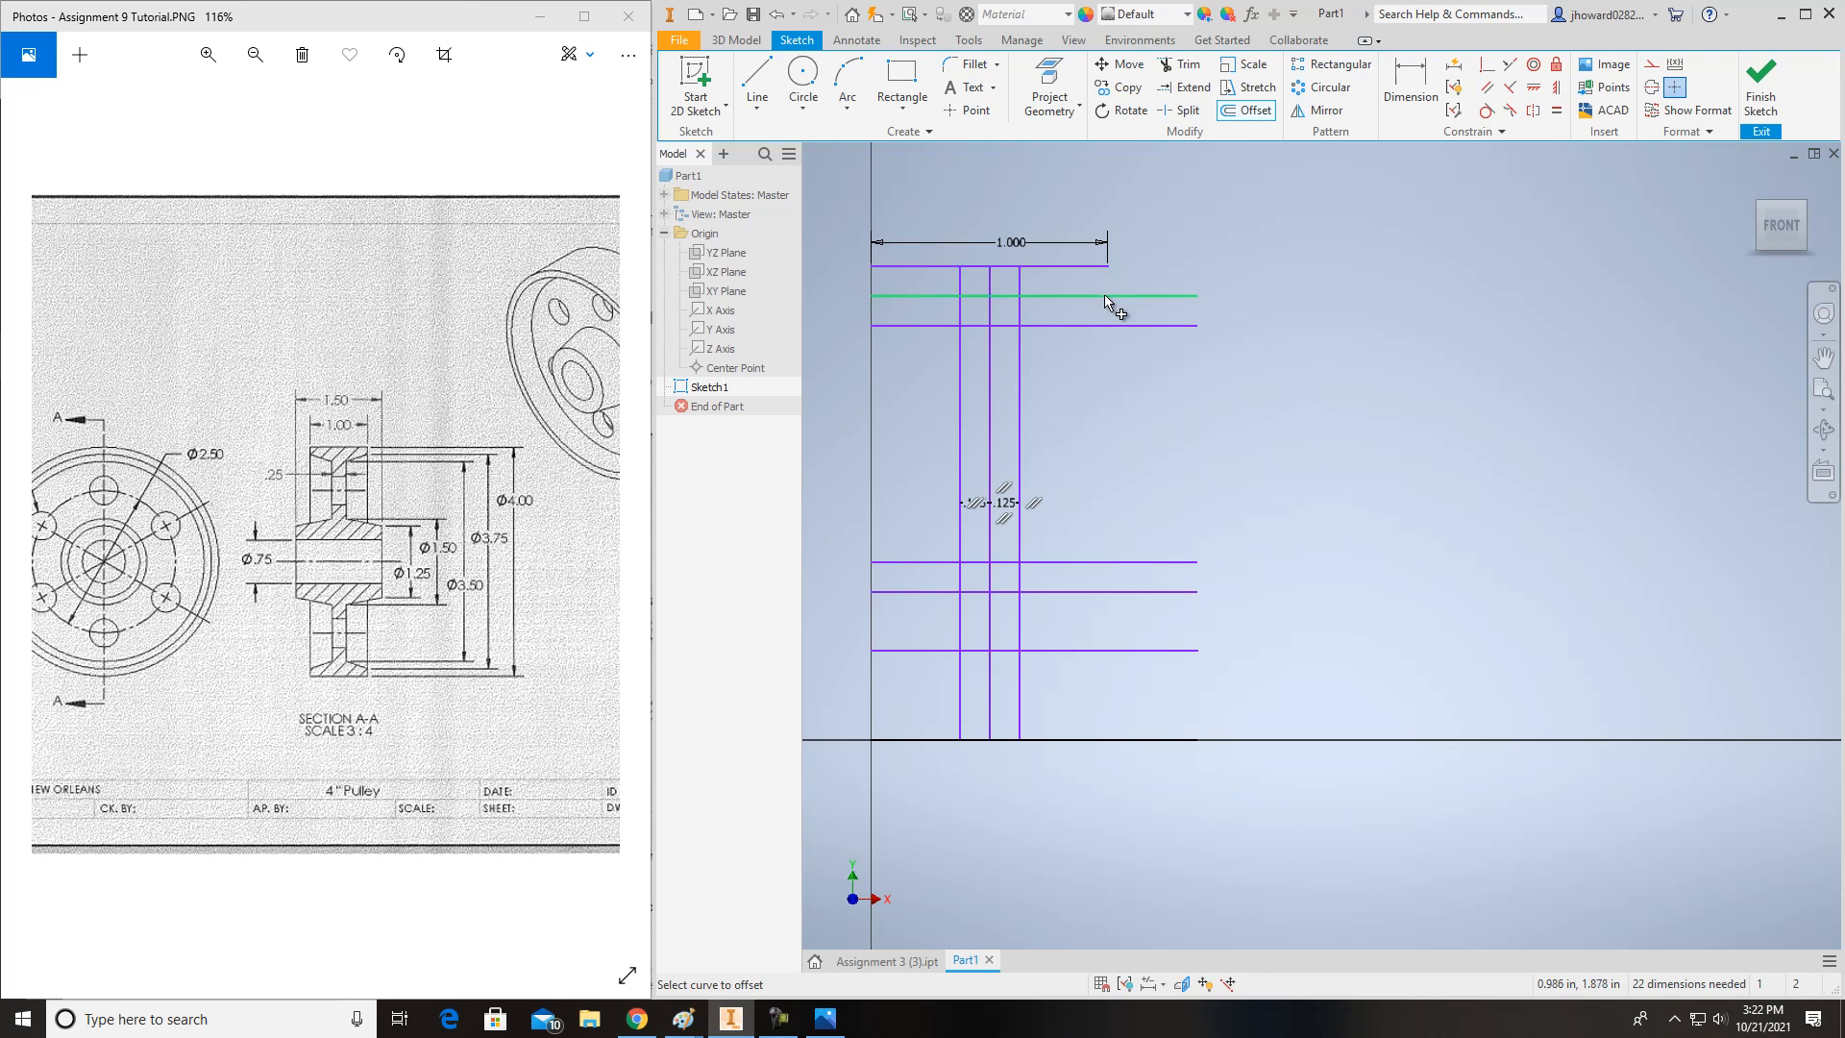
click(757, 85)
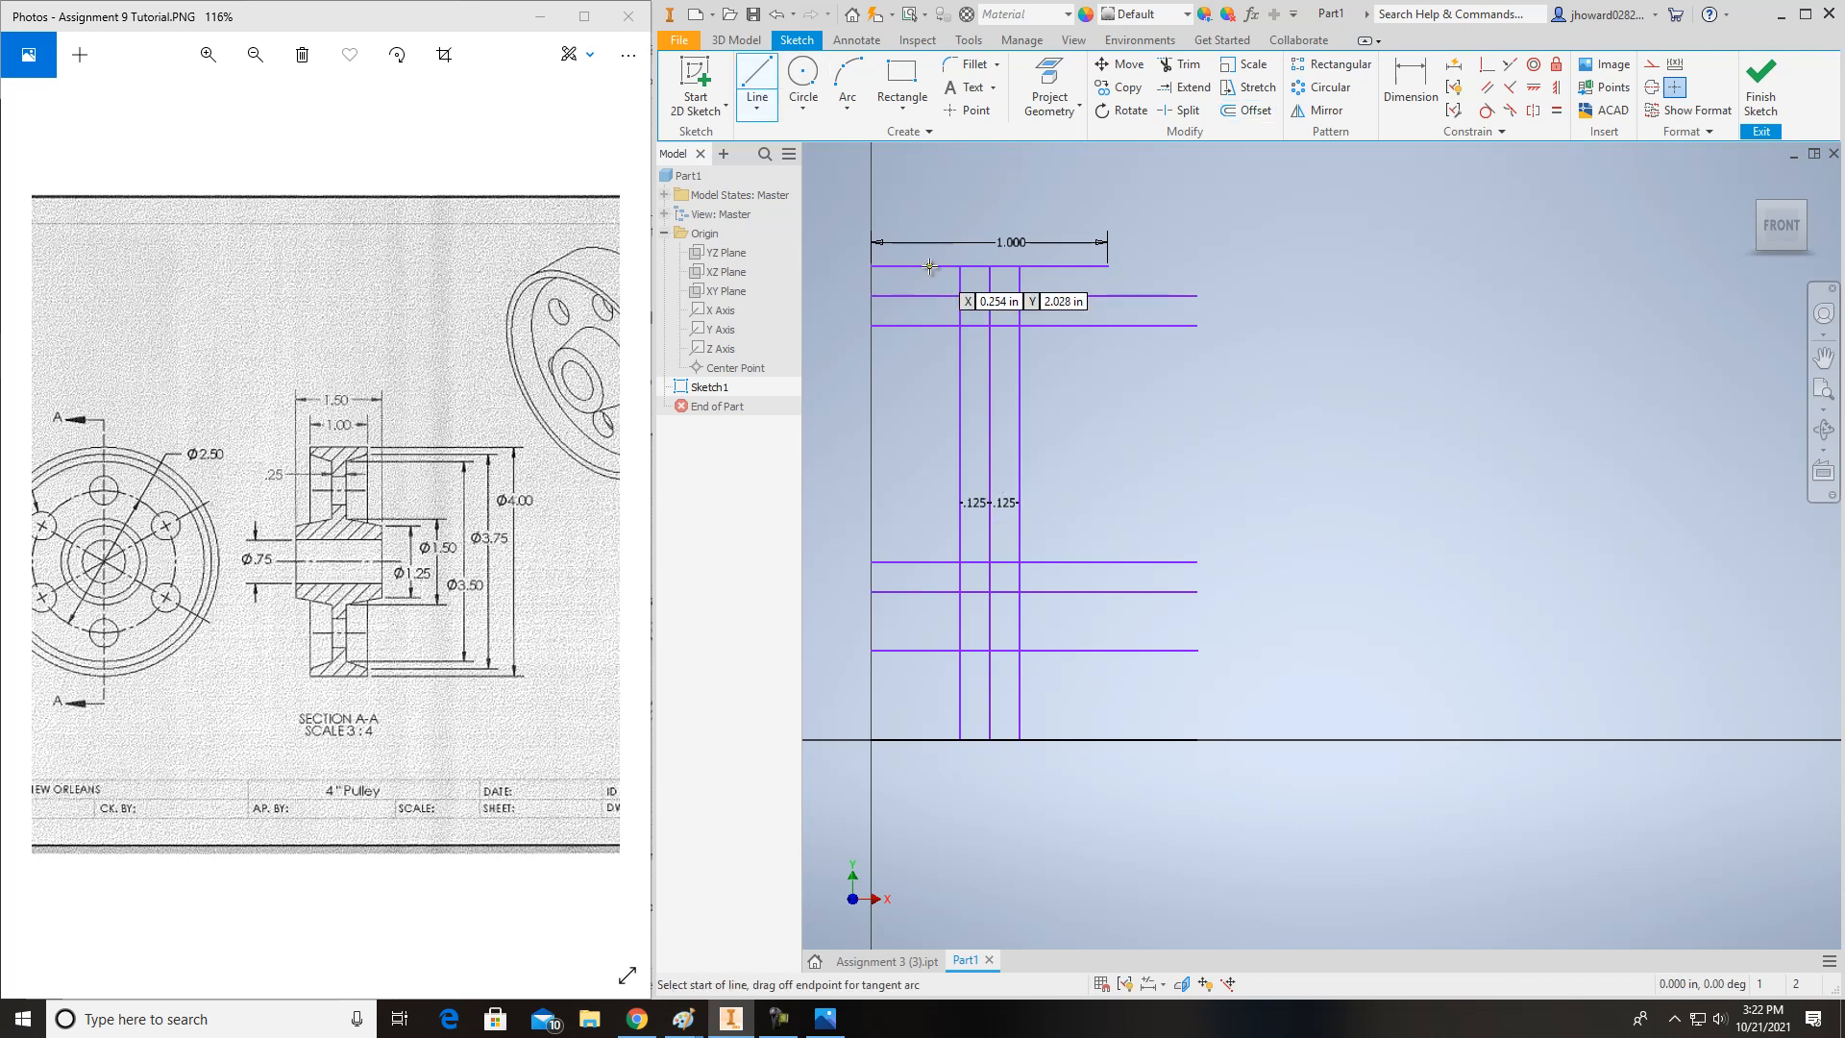
click(872, 266)
click(872, 296)
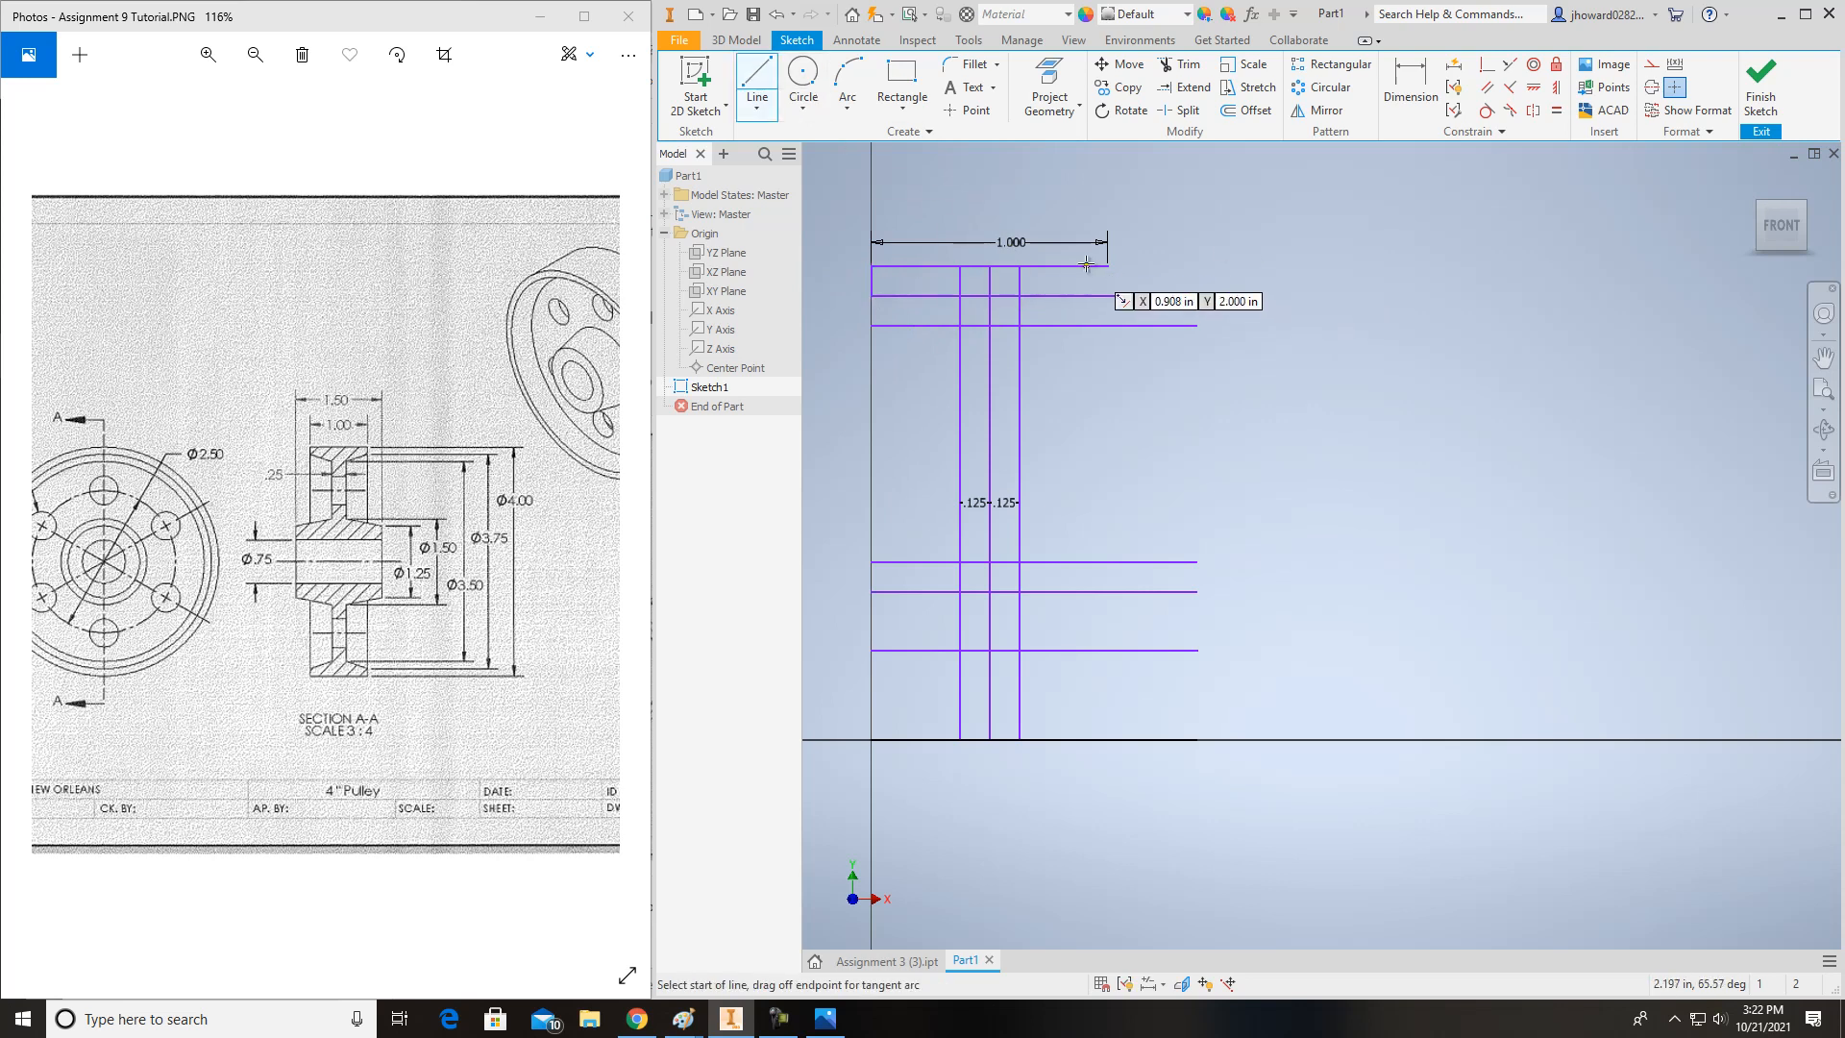
click(1109, 268)
click(1108, 296)
key(Escape)
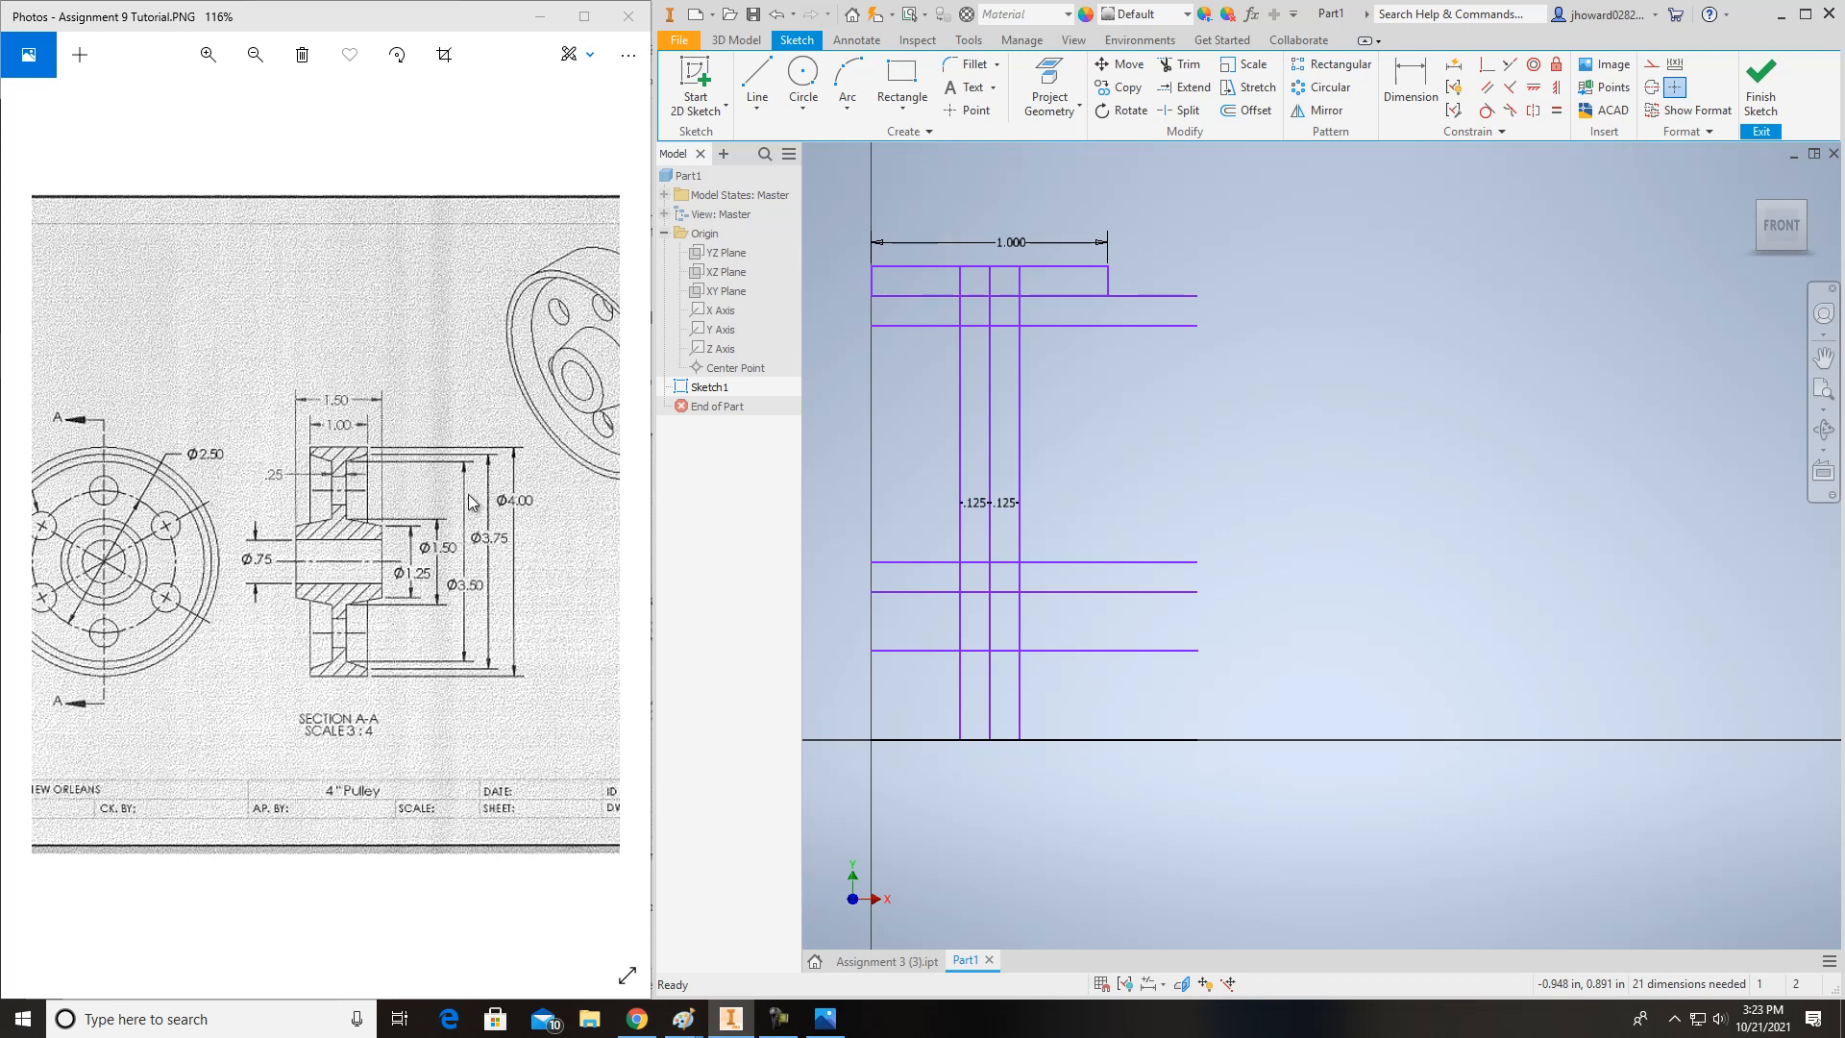
- Sketch two sloped lines from the lower ends of the rim's short edges to the outer web lines at the third horizontal line
click(757, 85)
click(1108, 295)
double_click(1020, 326)
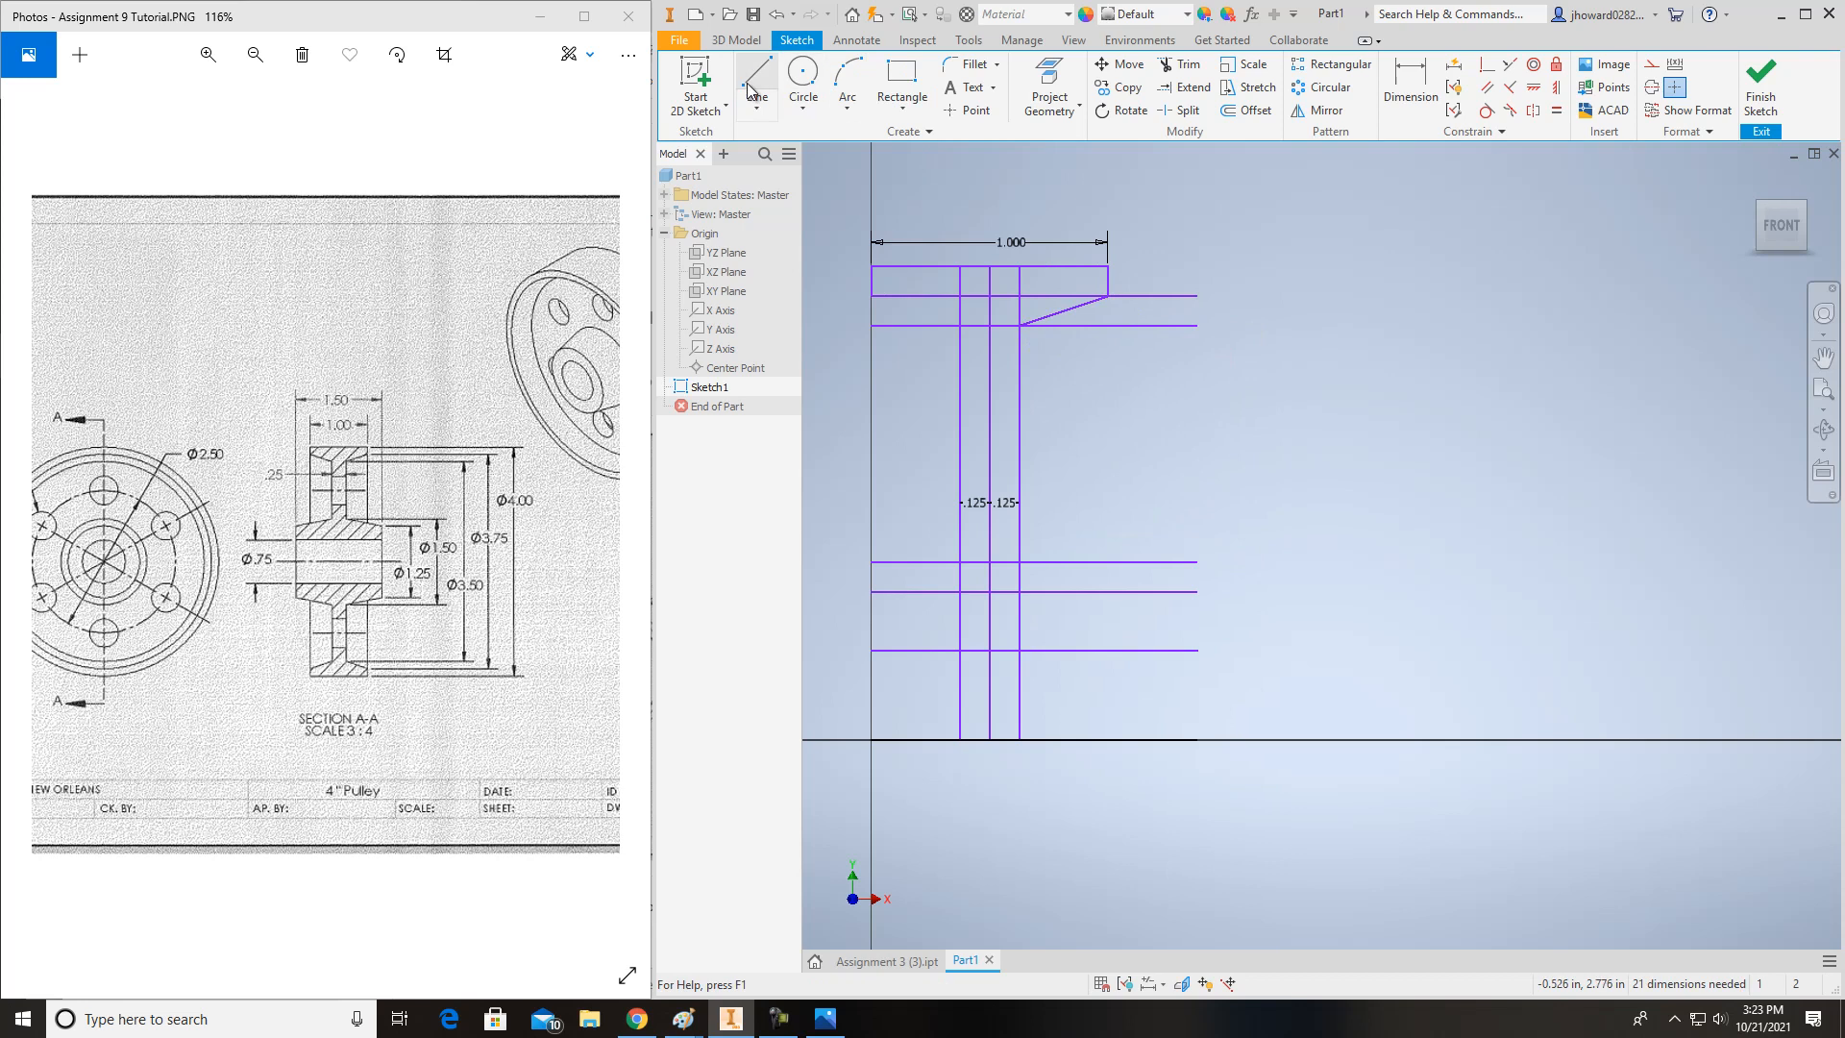
click(871, 296)
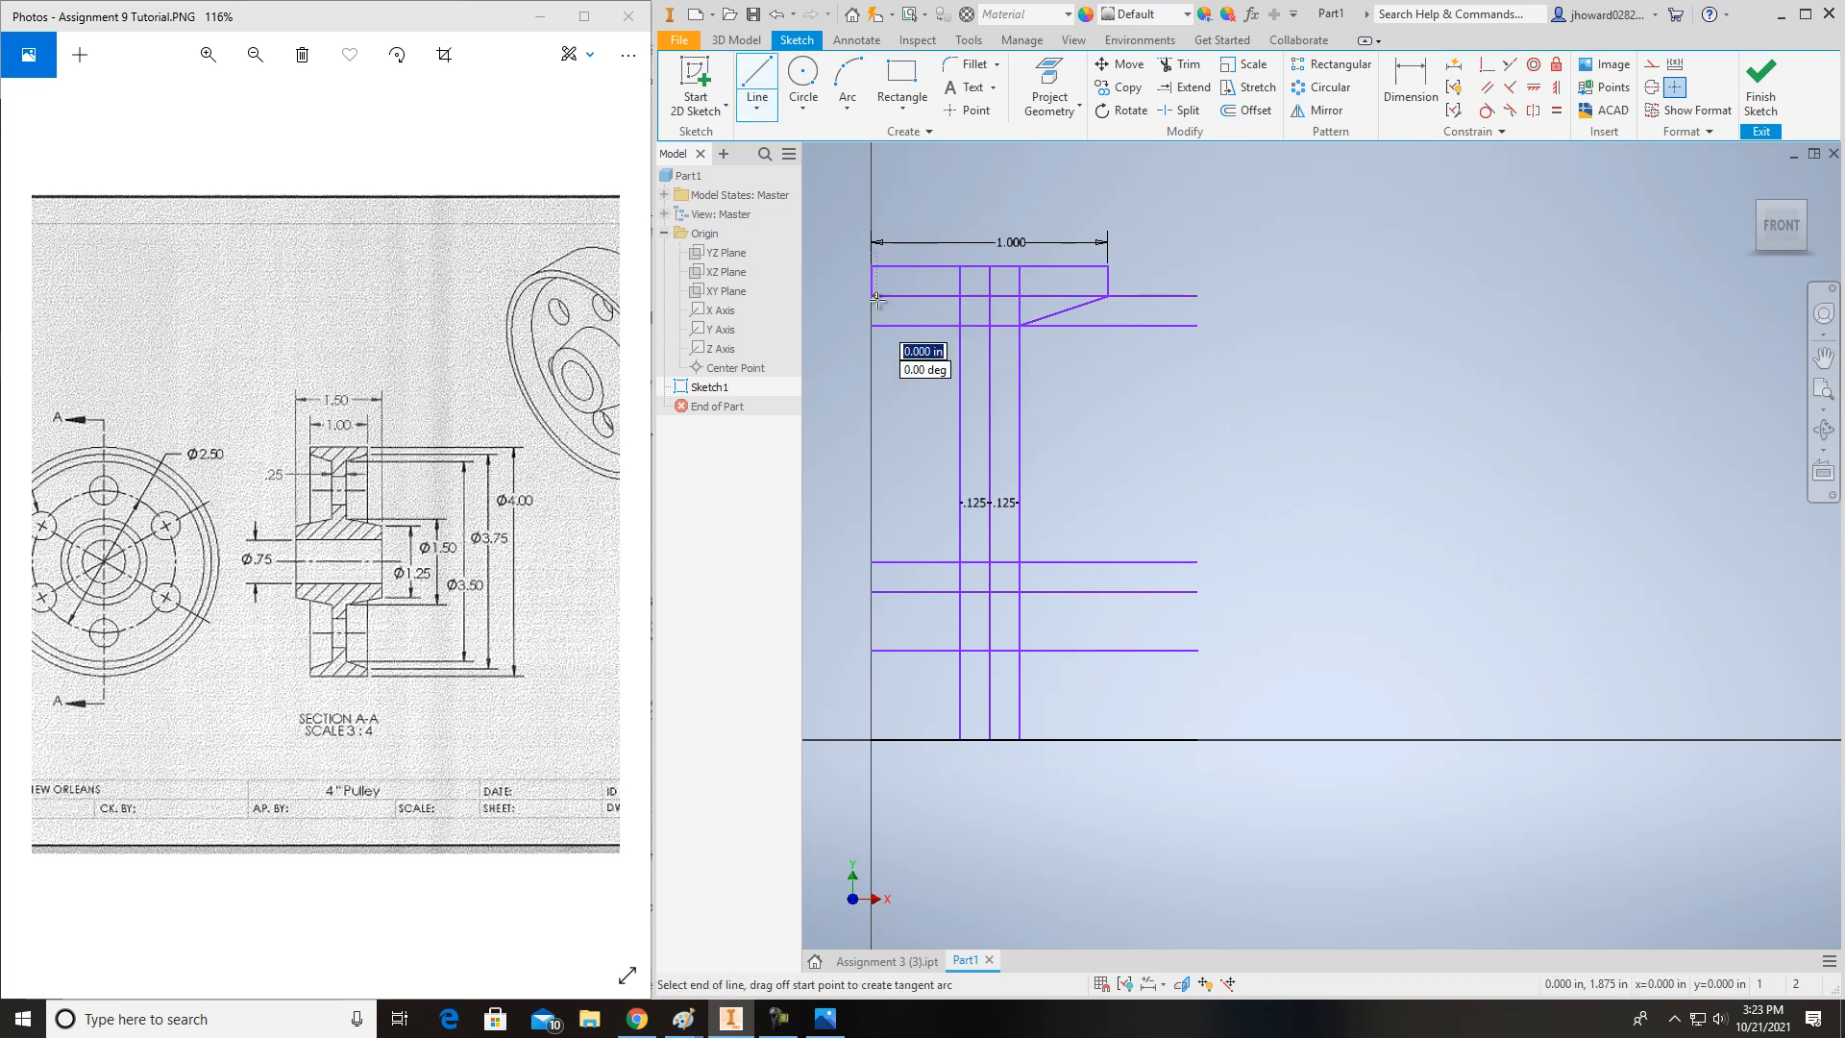
click(960, 327)
key(Escape)
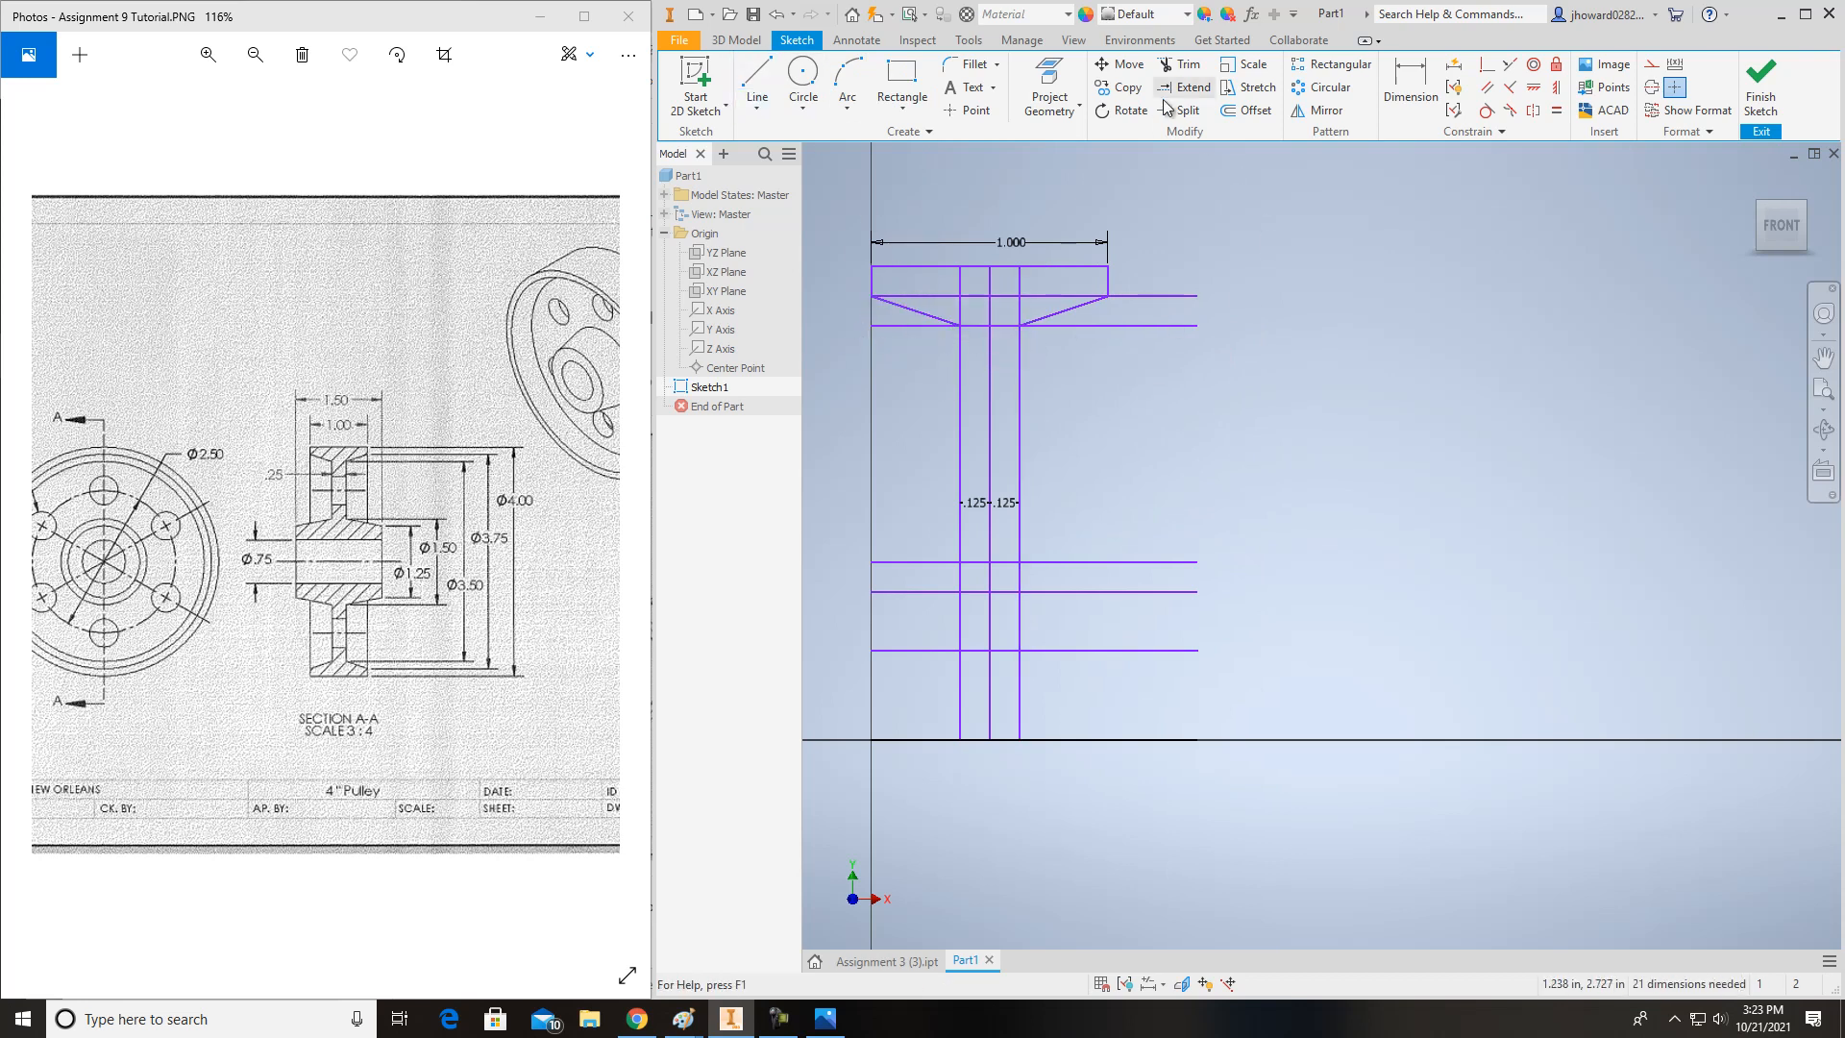
- Trim the second horizontal line and the outer web lines where they run inside the rim profile, above the third horizontal line
click(1184, 66)
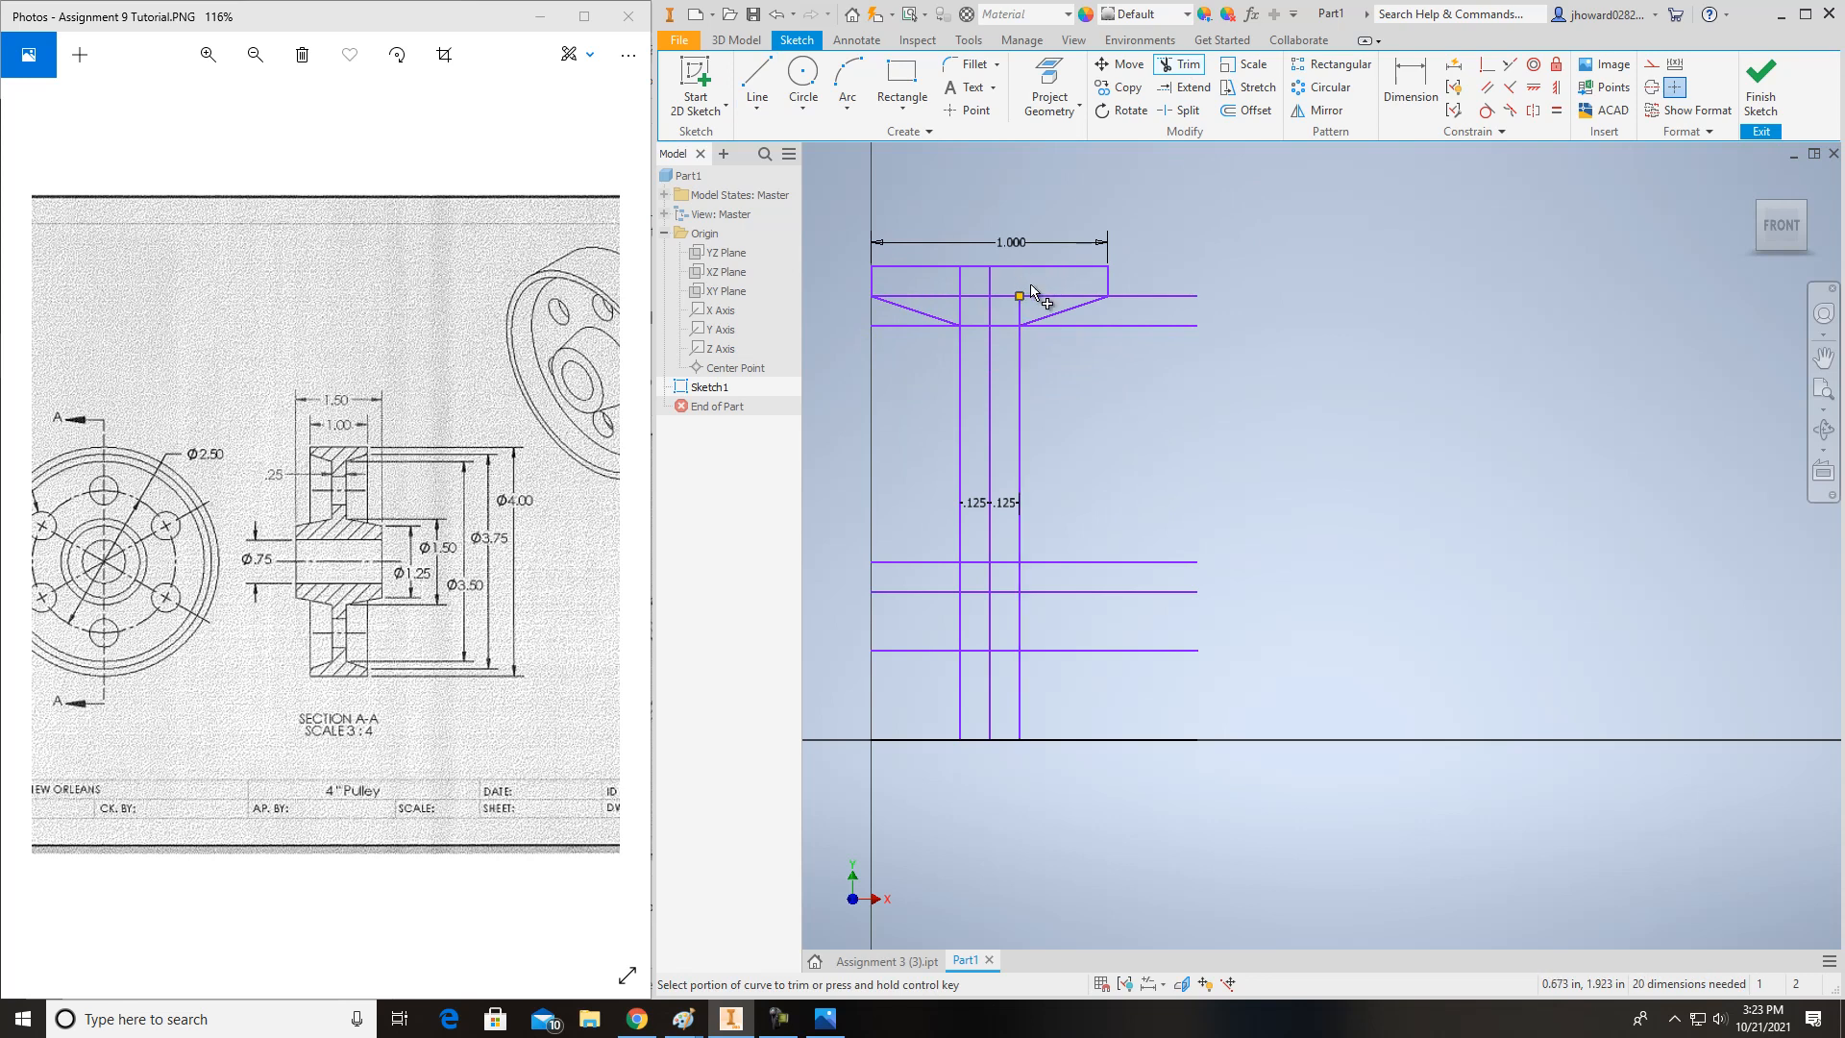
click(1040, 299)
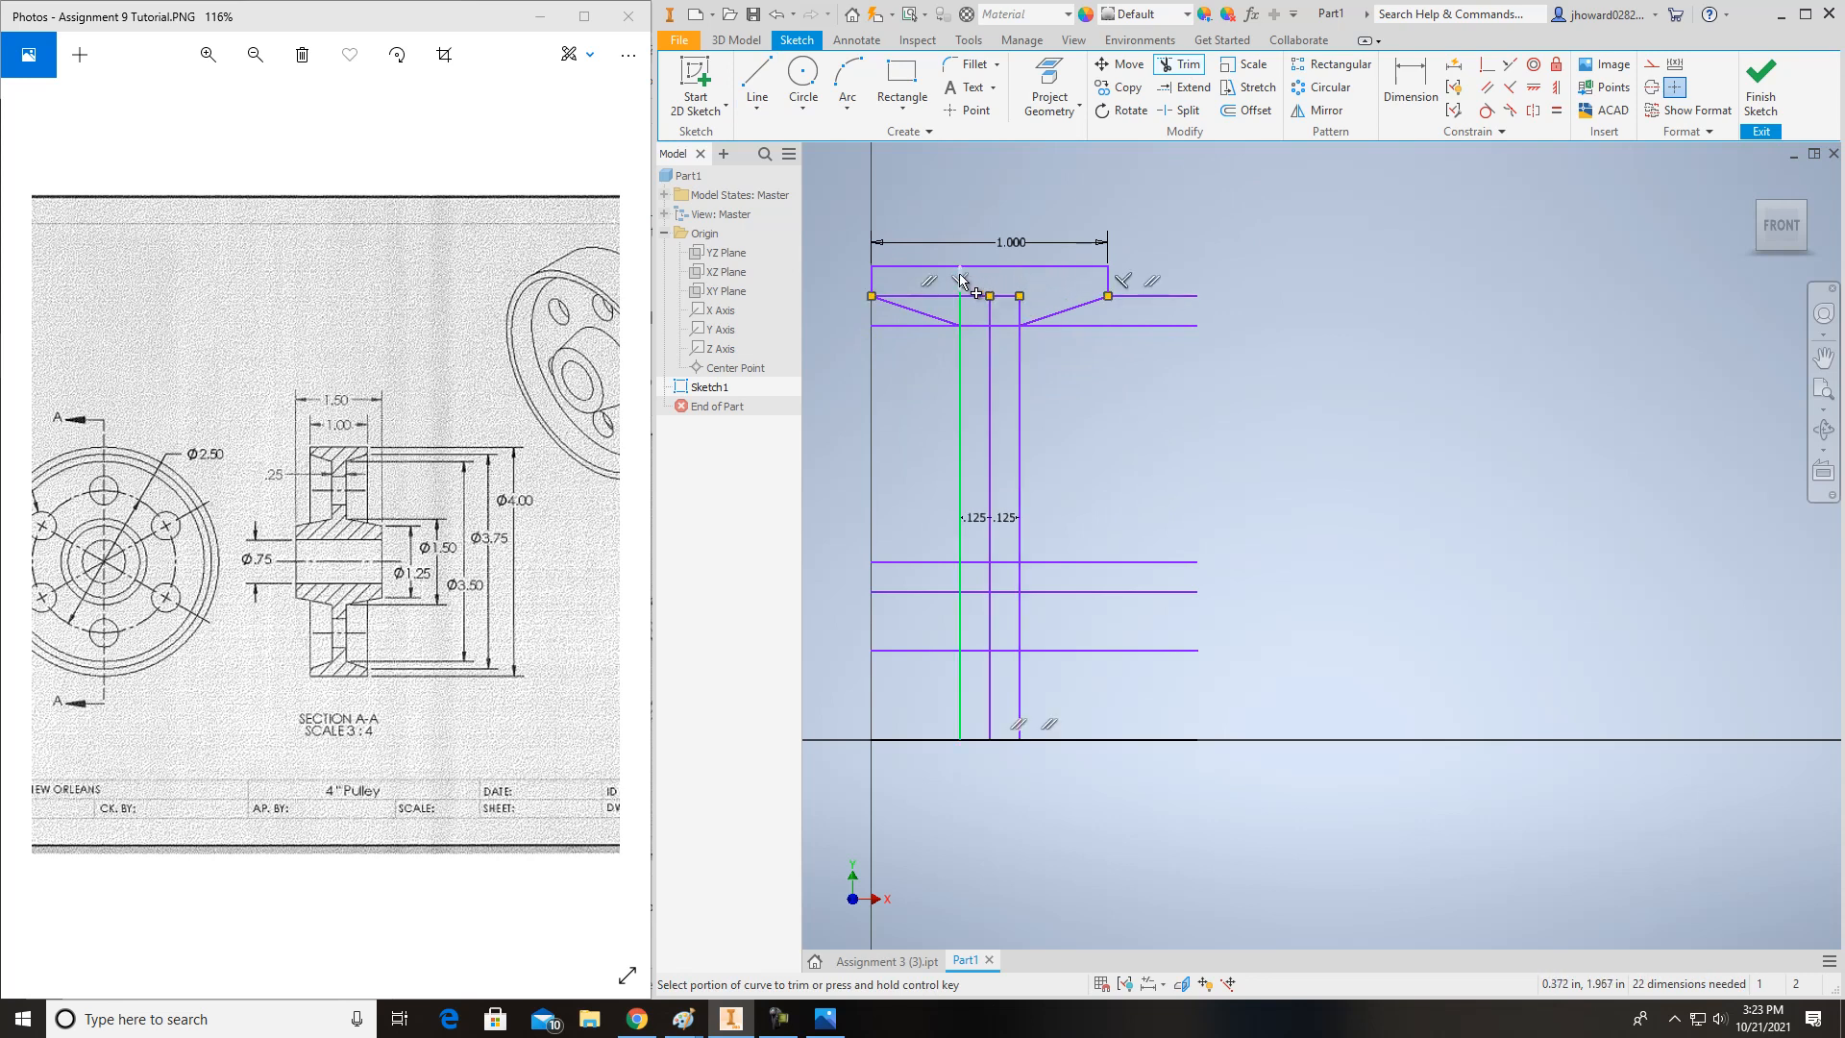
click(957, 295)
click(959, 307)
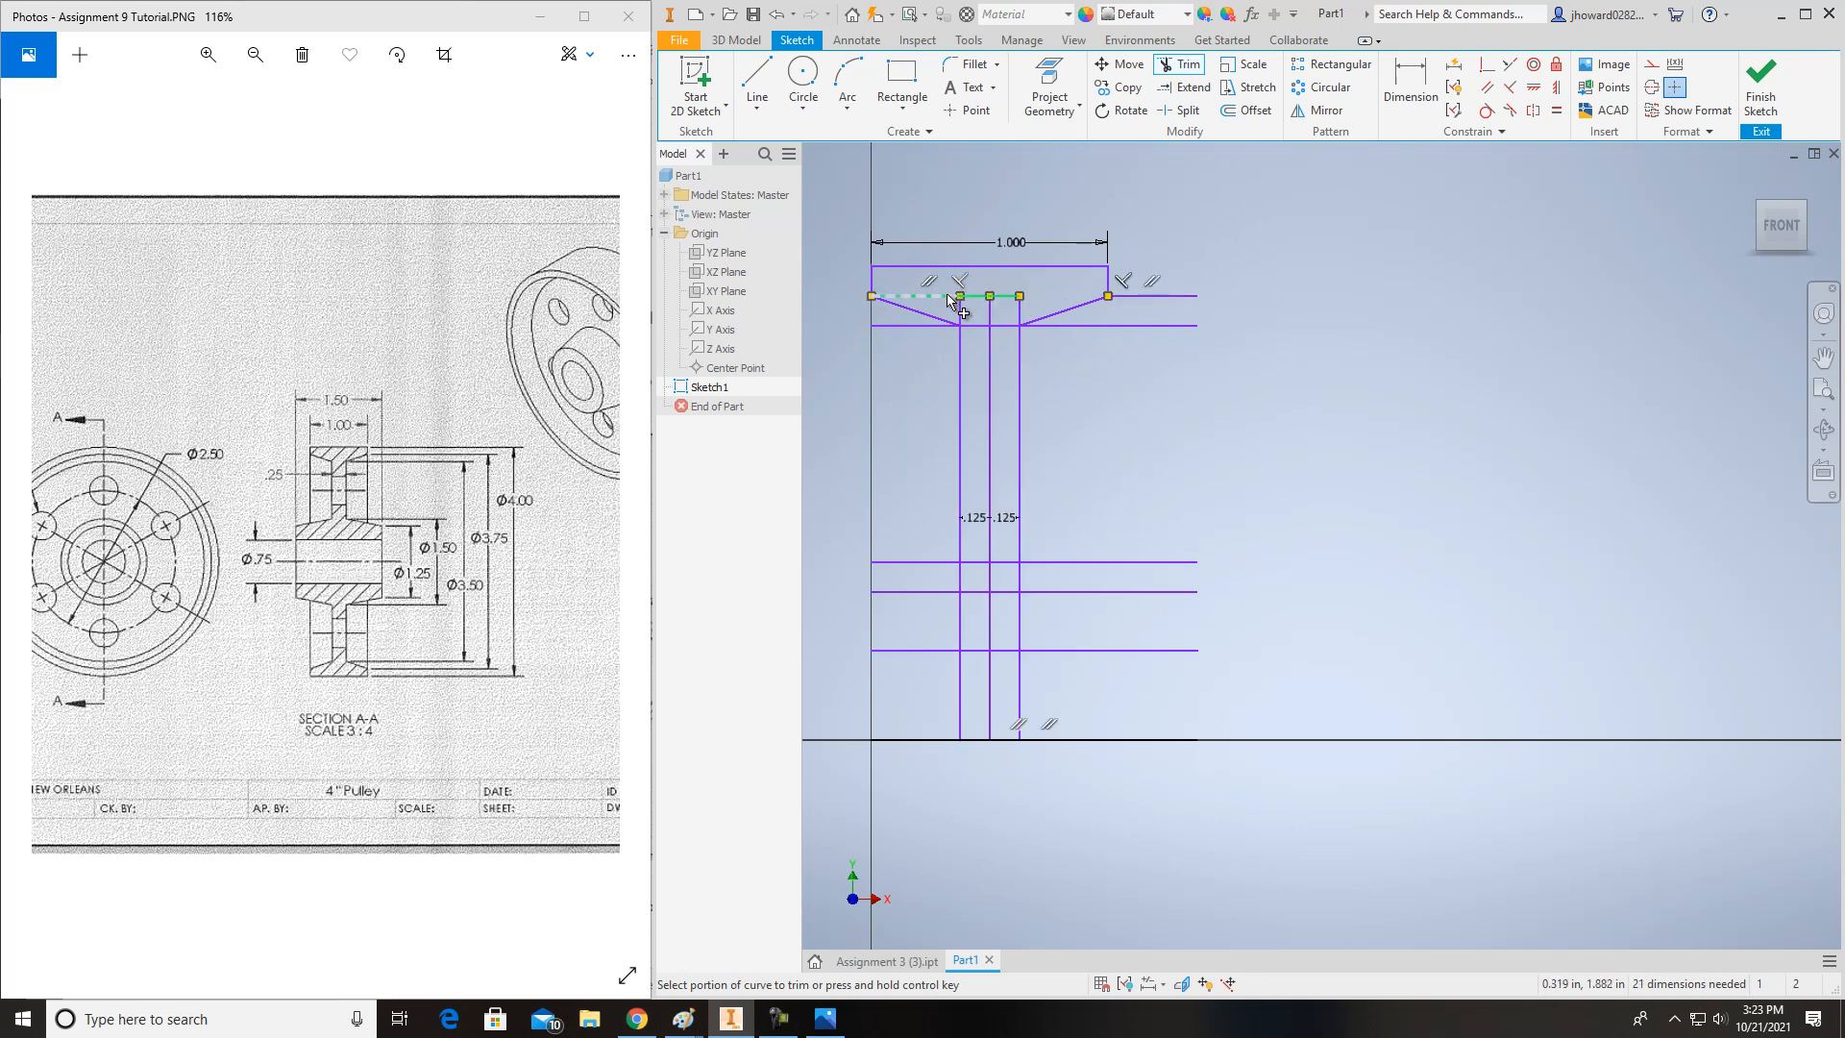
click(1020, 310)
click(1005, 296)
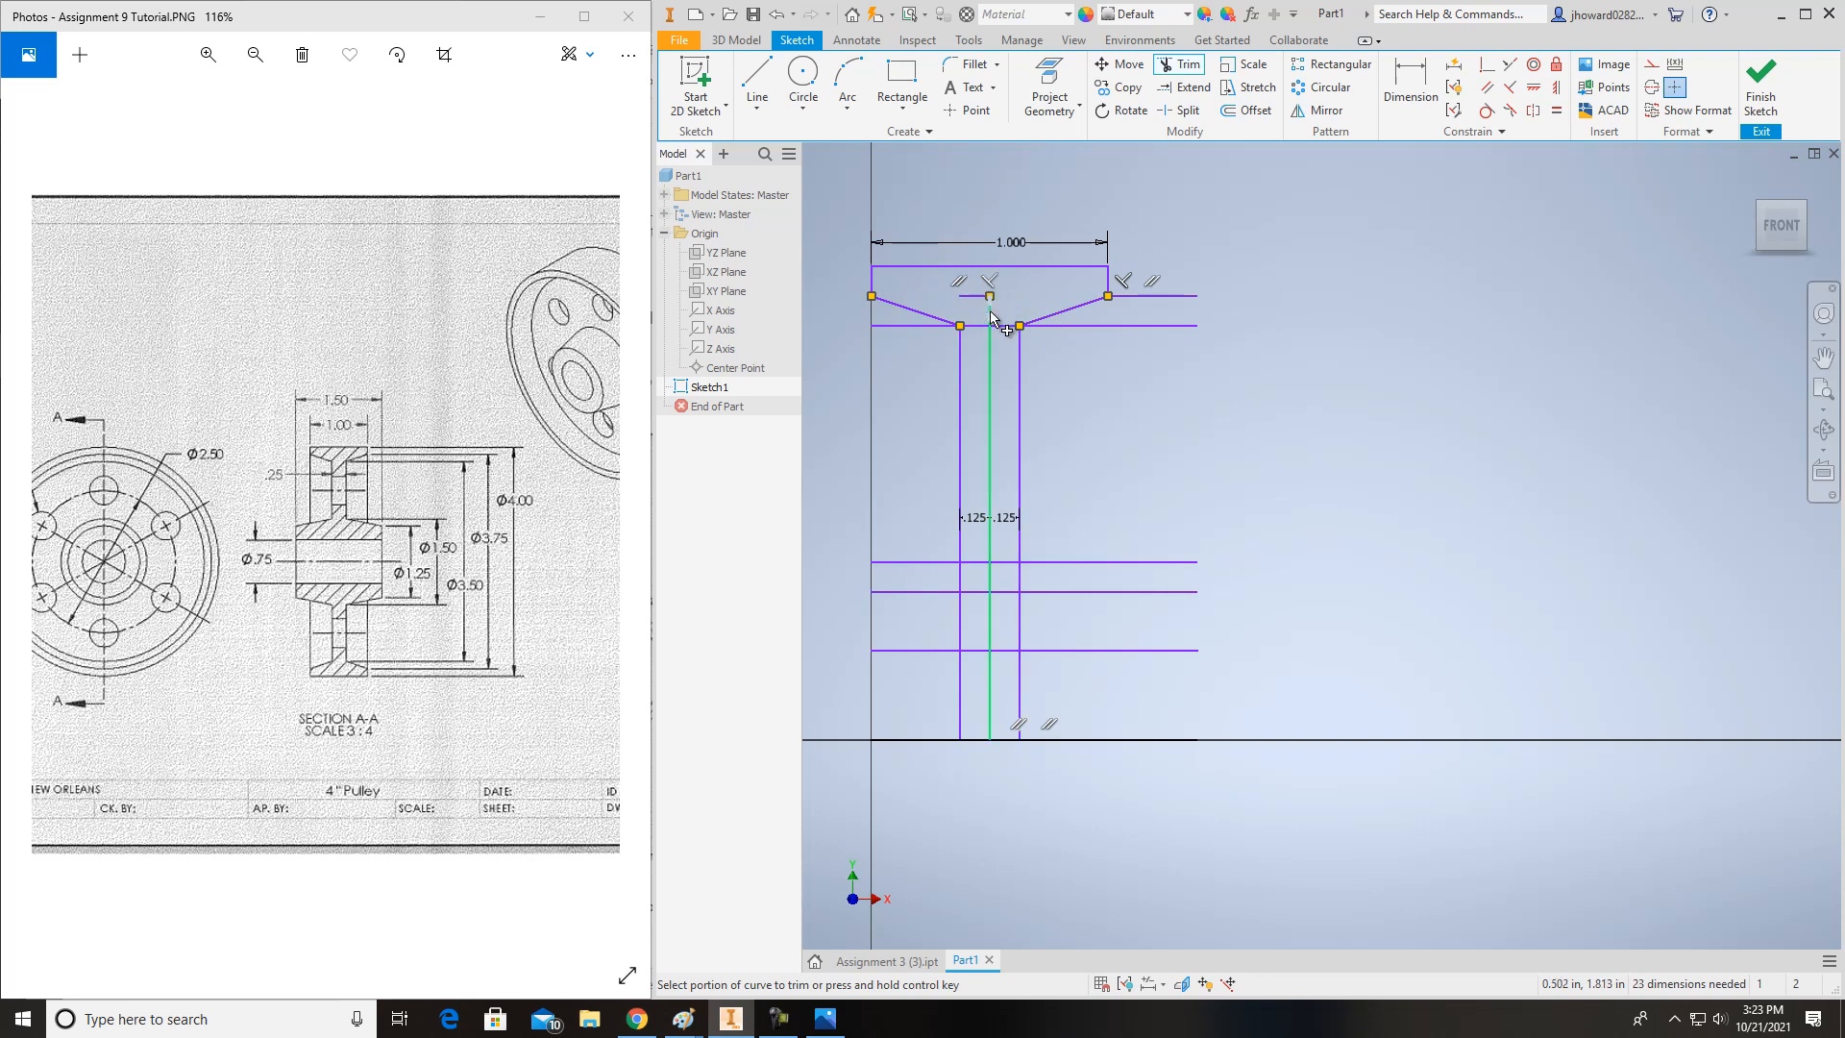
click(977, 296)
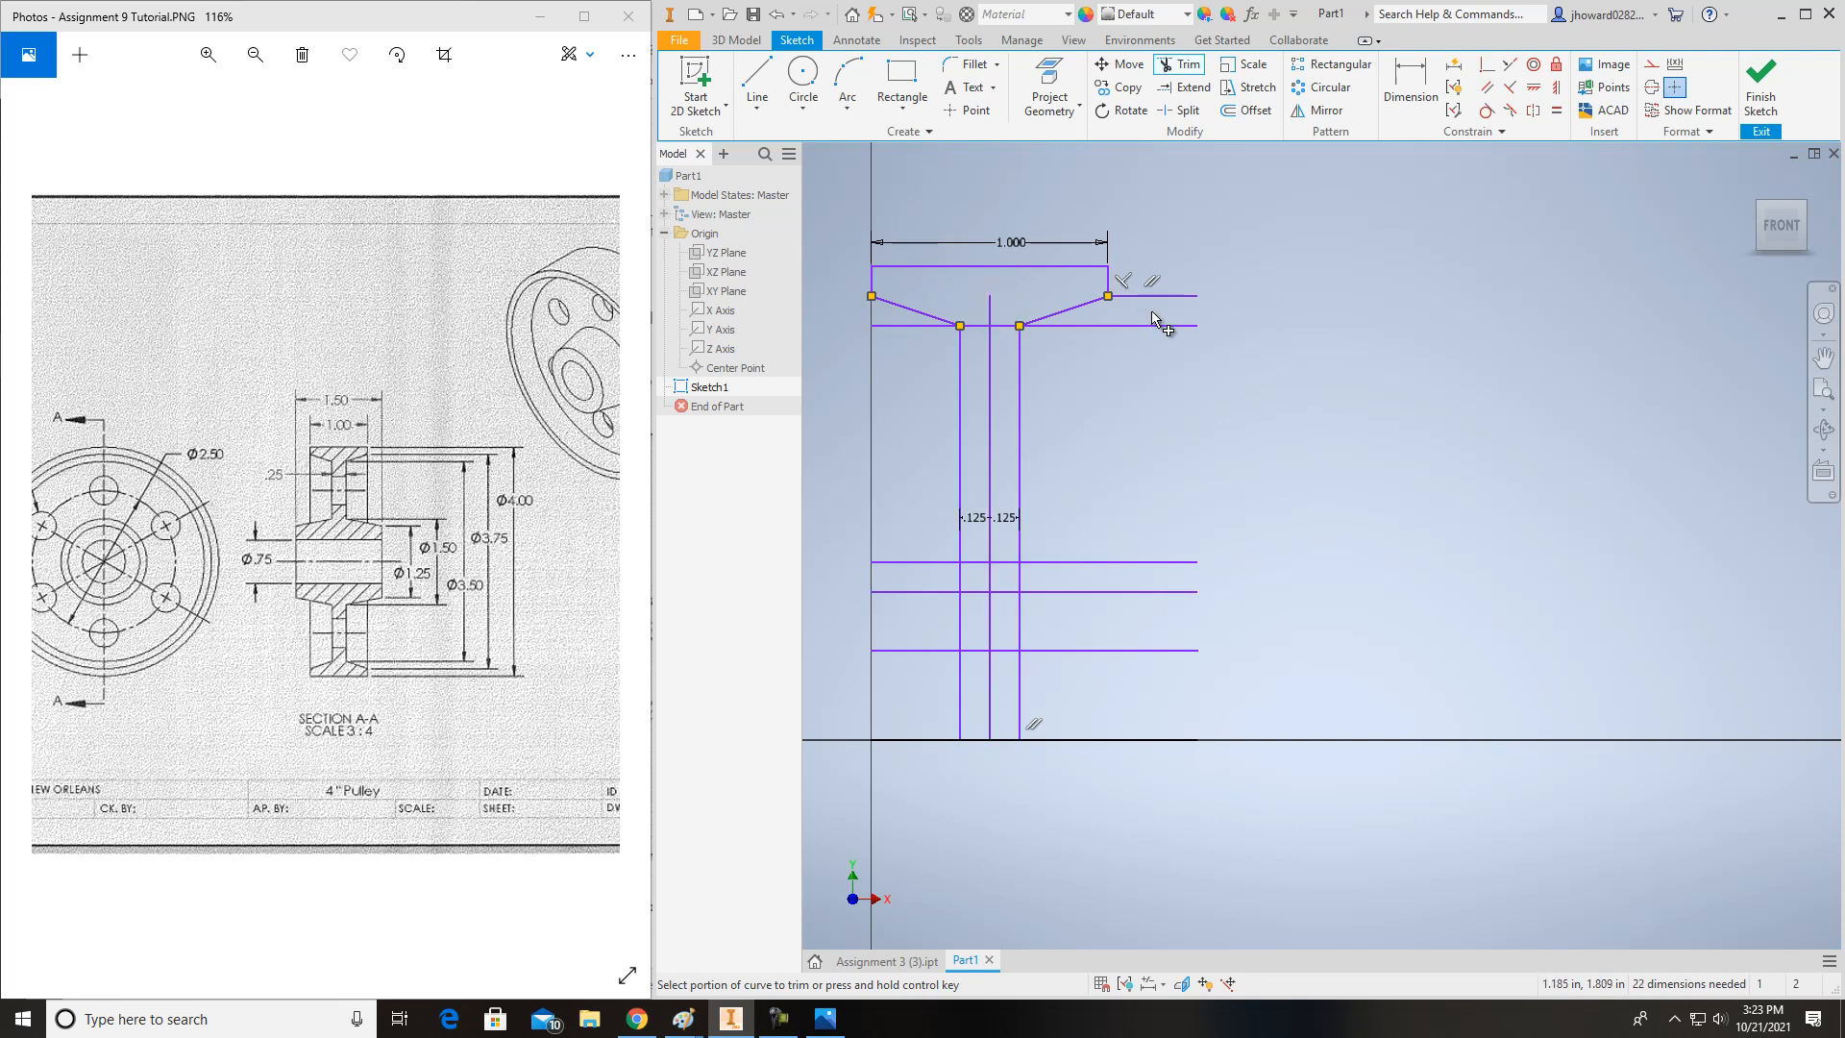
- Trim away the third horizontal line across the web and beside it, plus the second line's overhang beyond the rim
click(1003, 328)
click(976, 327)
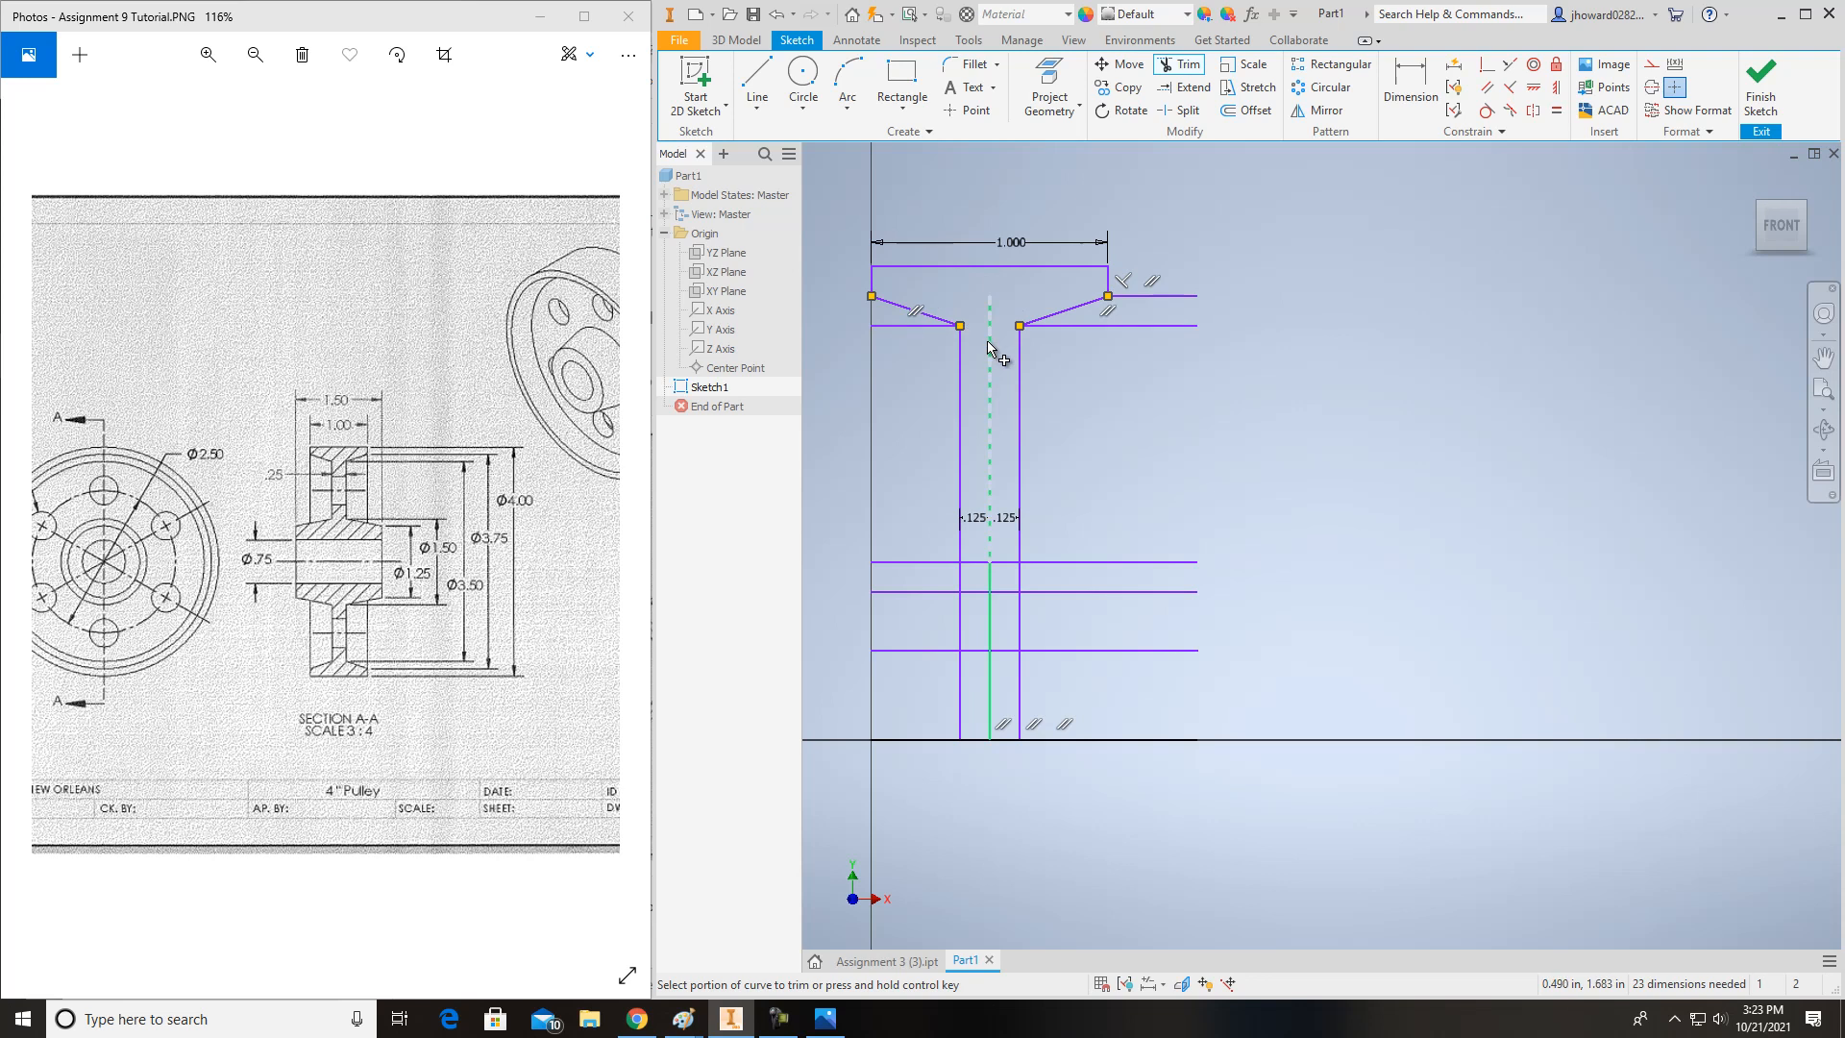
click(1061, 328)
click(922, 328)
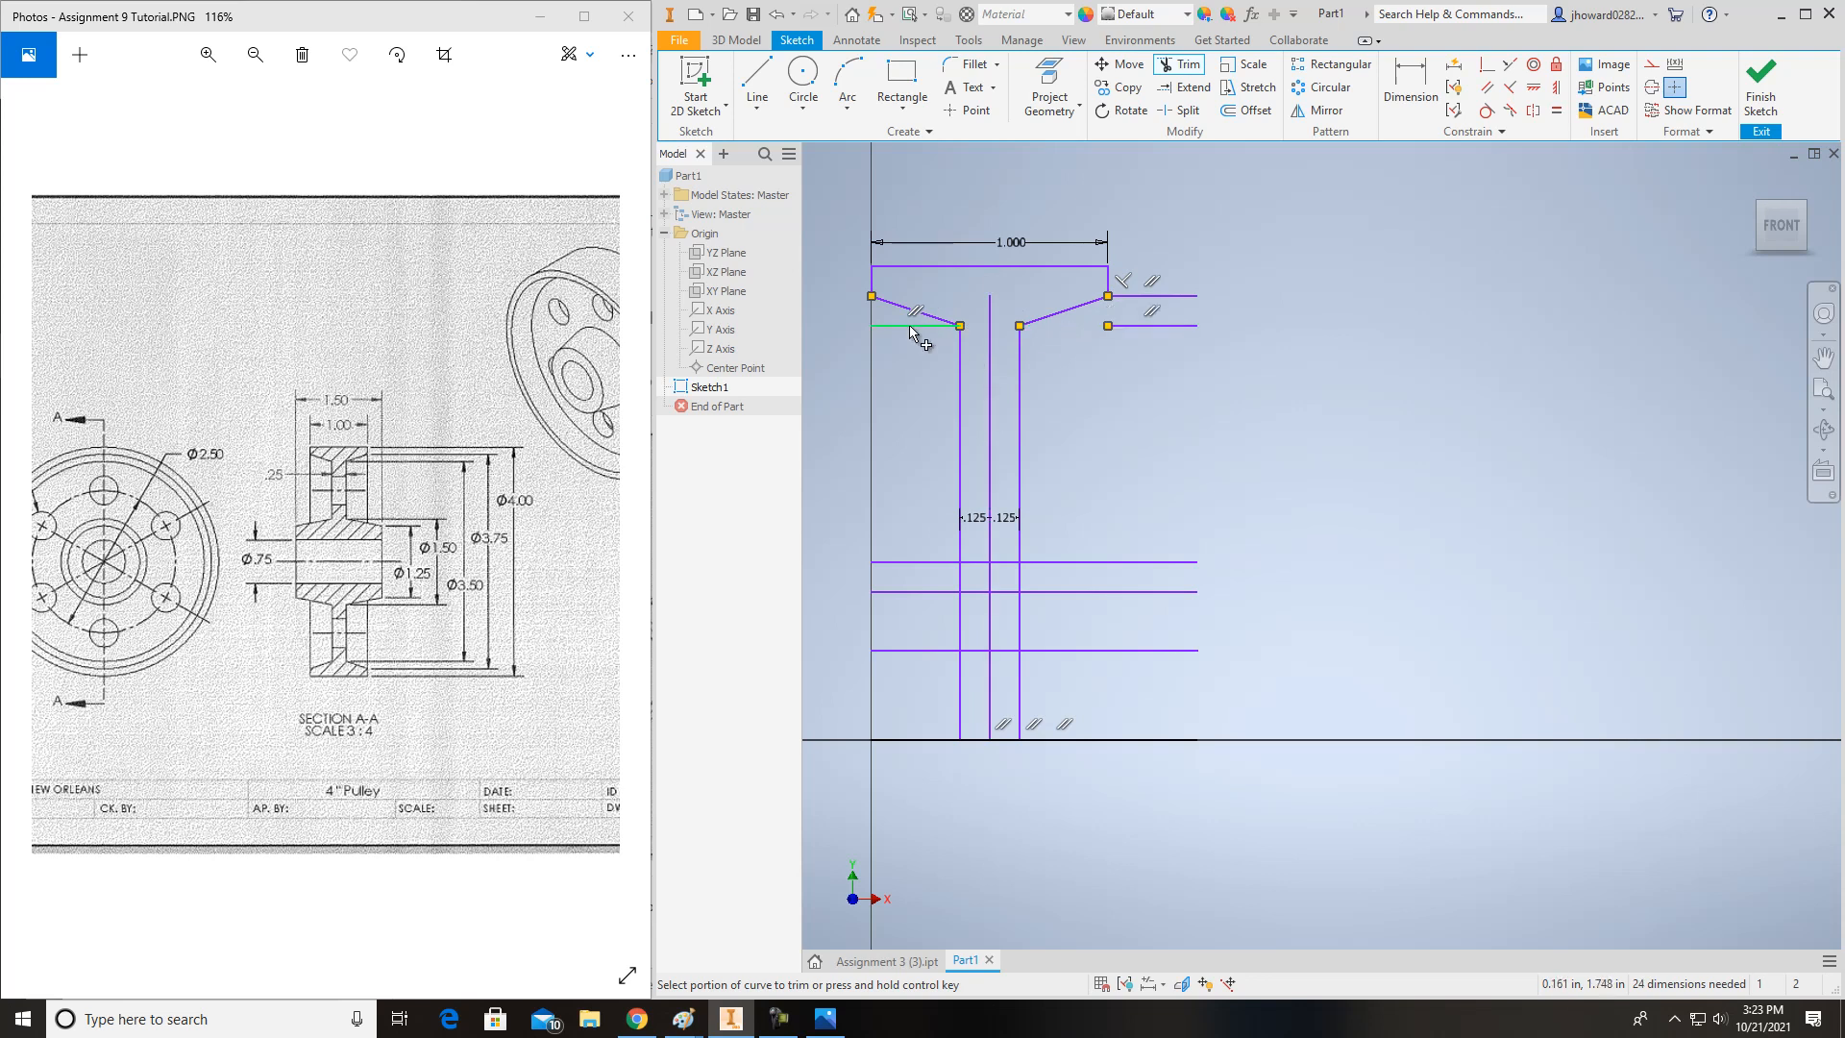
click(1182, 295)
click(1180, 328)
key(Escape)
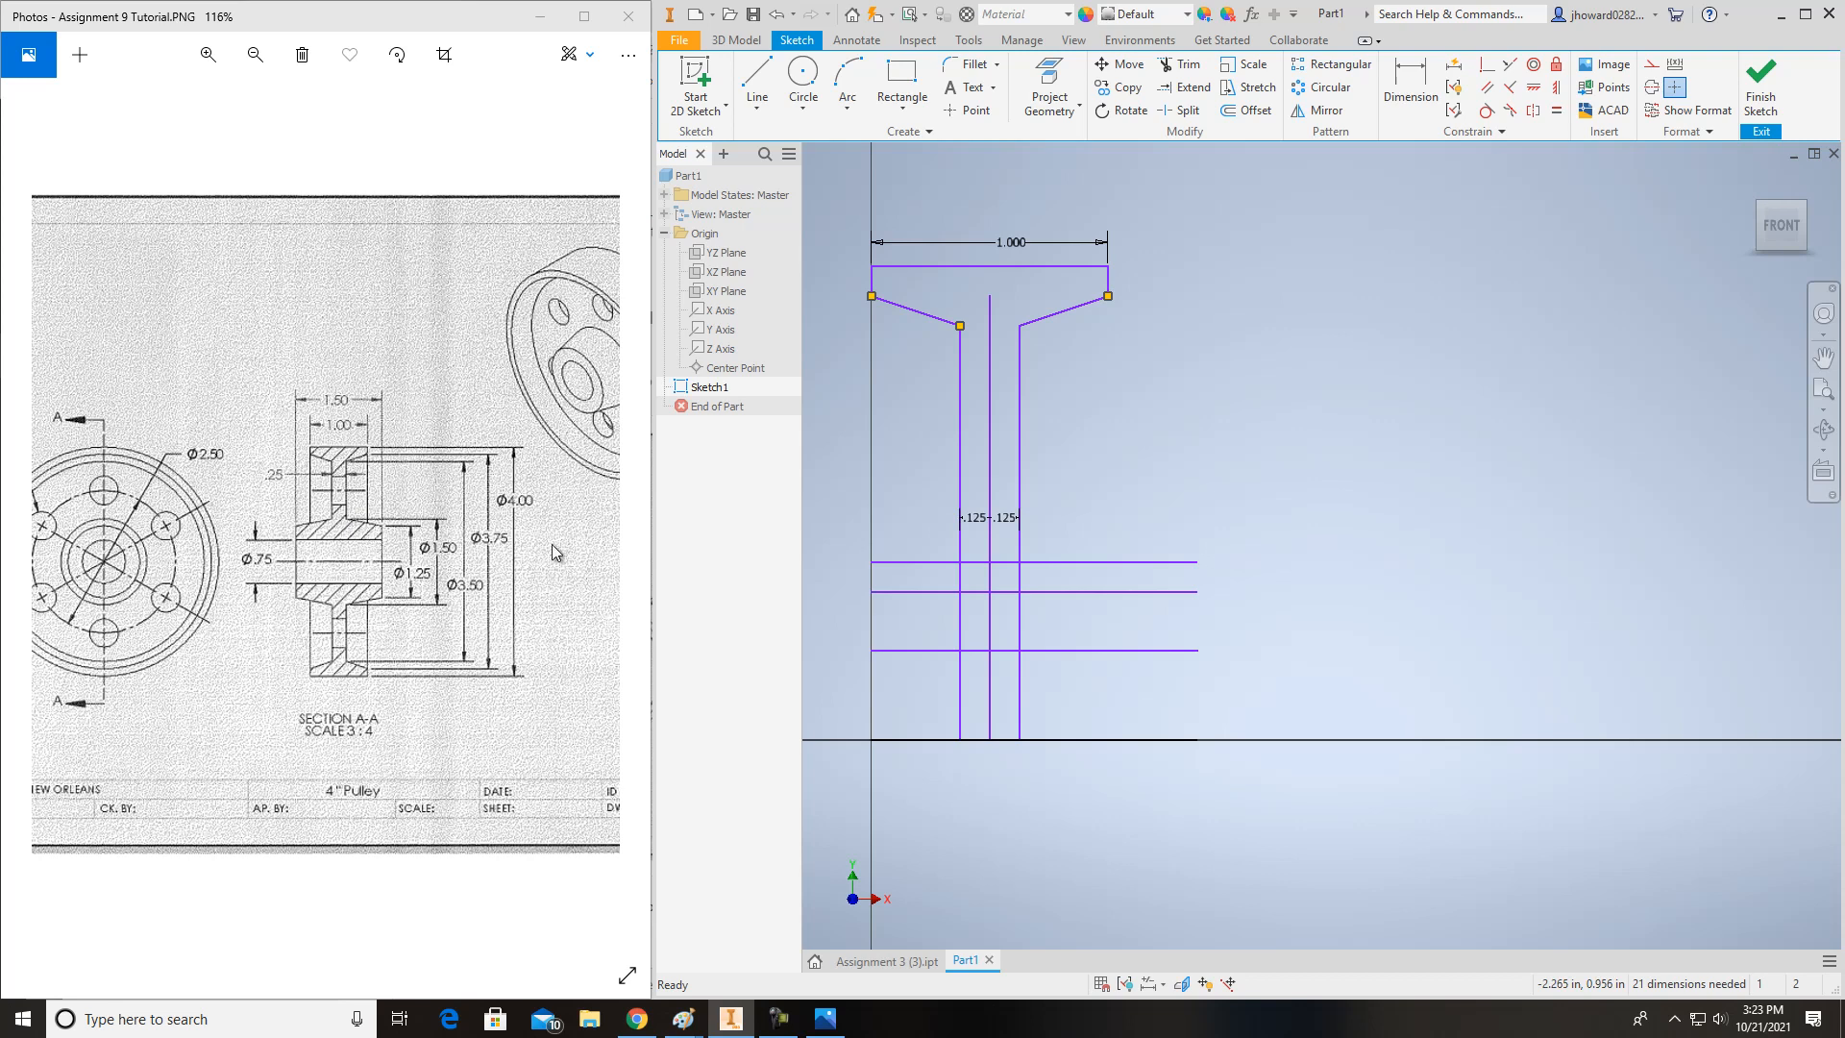
- Offset the vertical centre line by 1.5/2 in to its right for one side of the hub
click(1265, 118)
text(152)
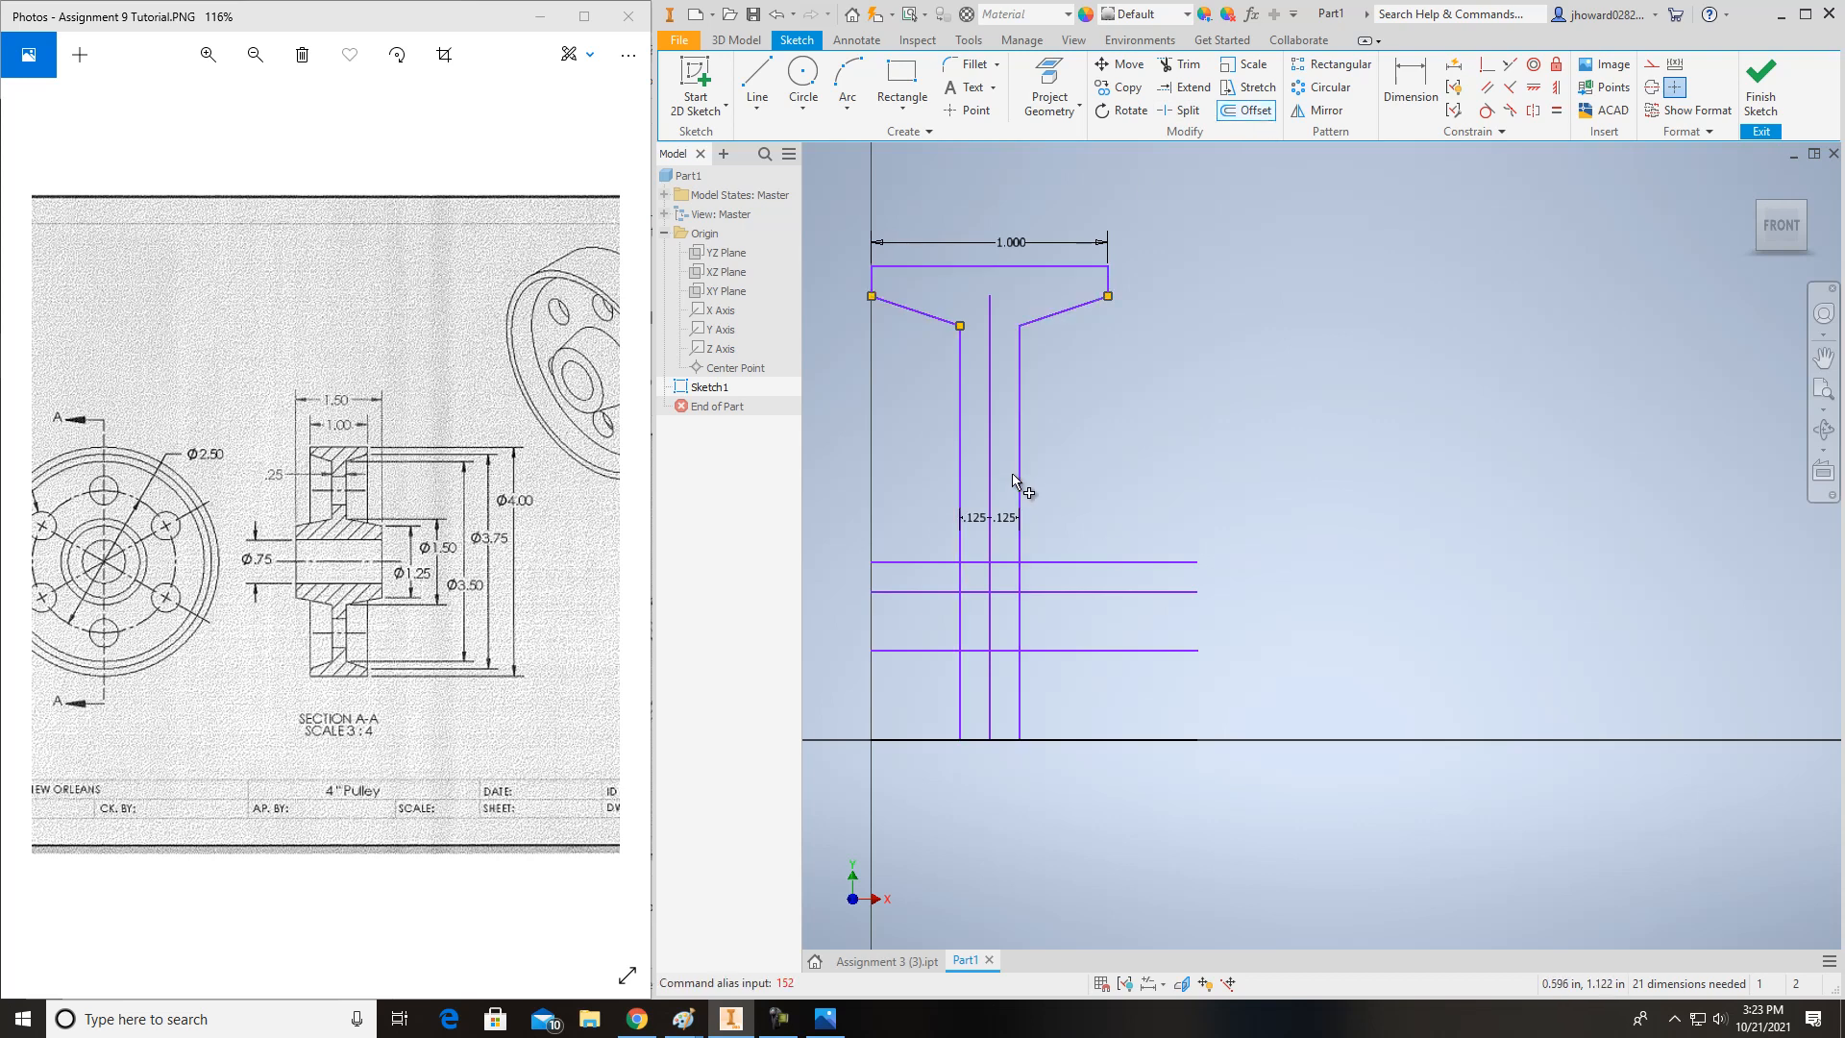
click(993, 382)
text(1.)
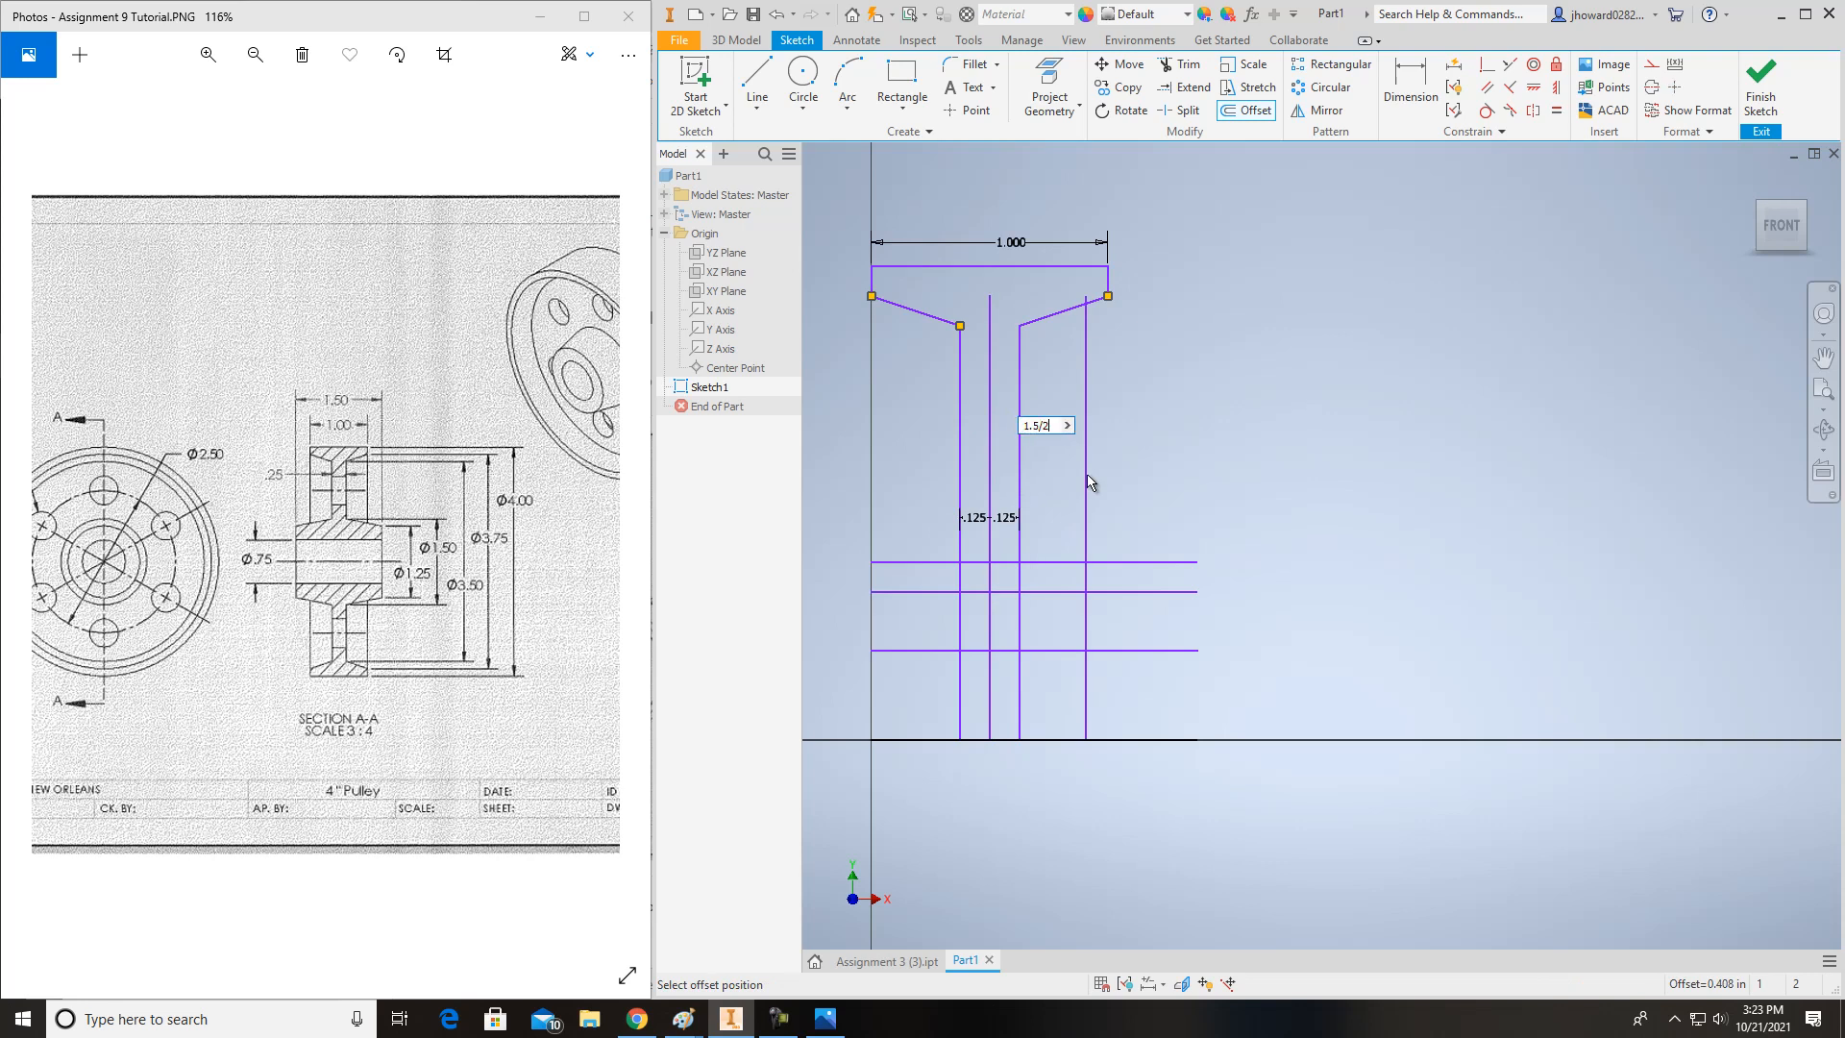
text(5/2)
key(Return)
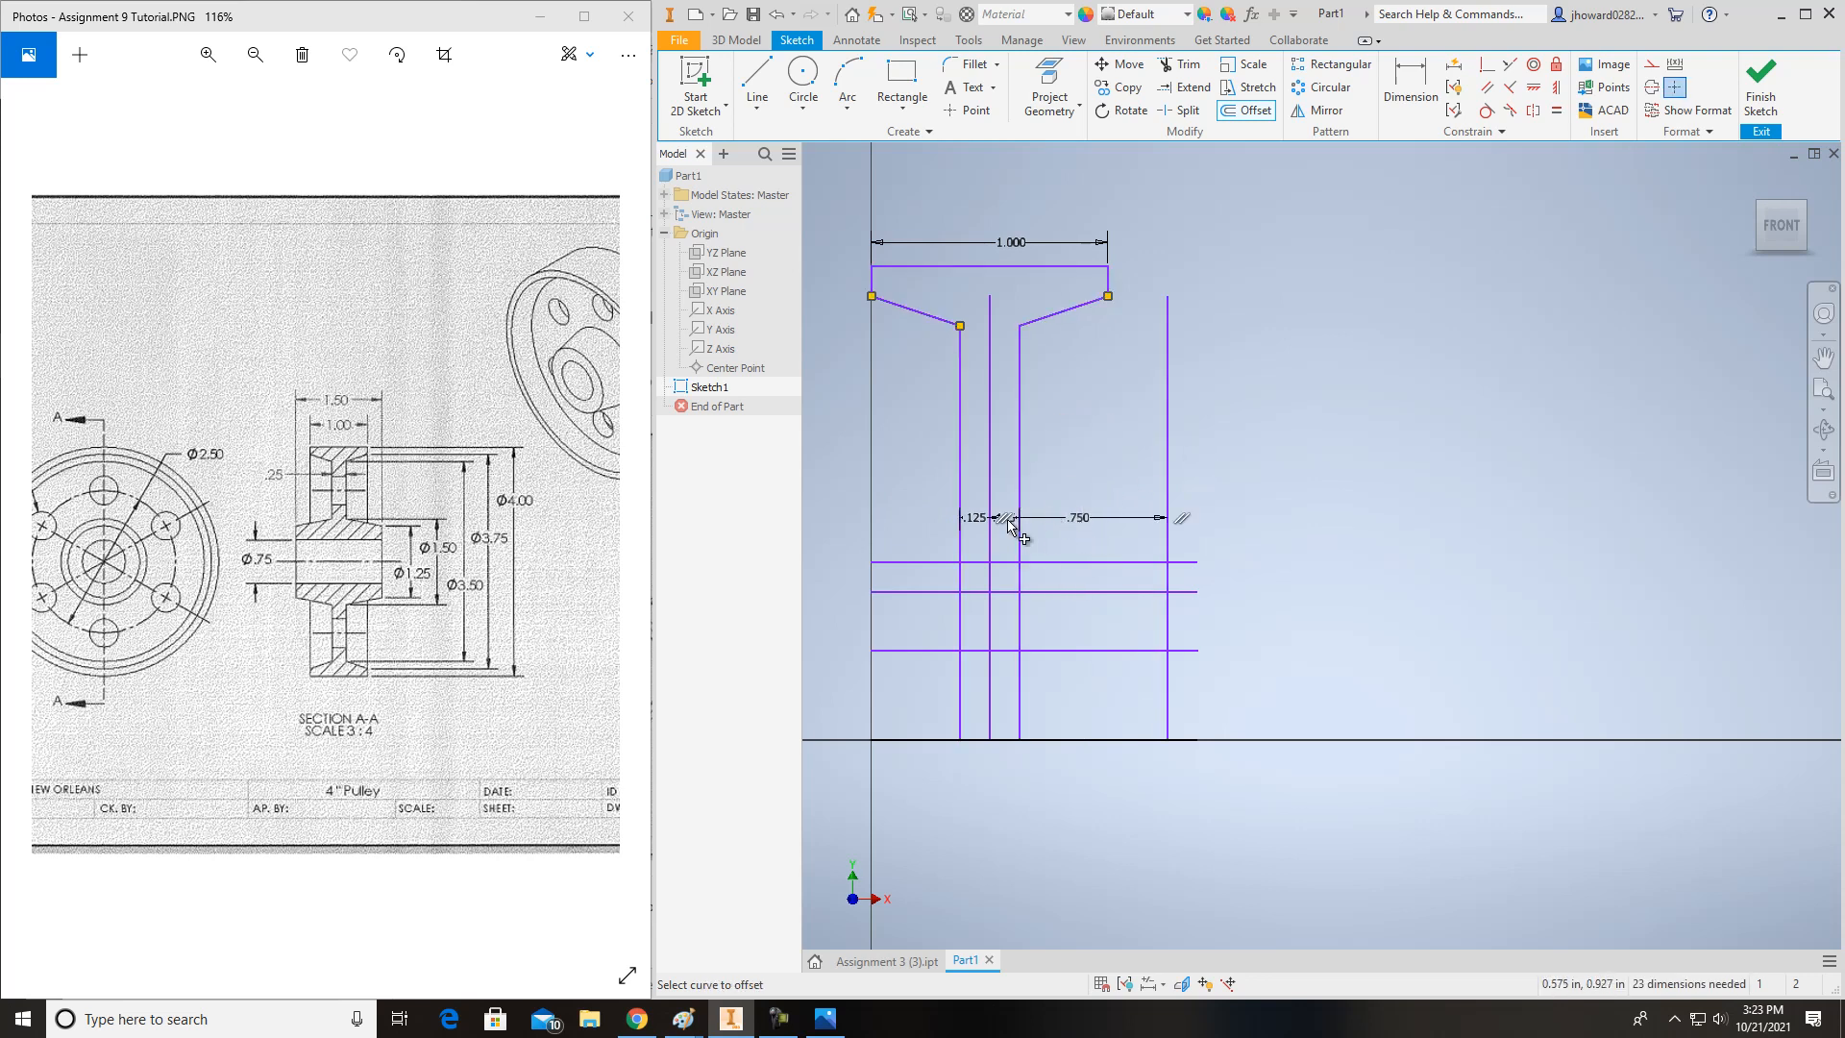
scroll(1009, 527, up, 5)
key(Escape)
scroll(1184, 512, down, 4)
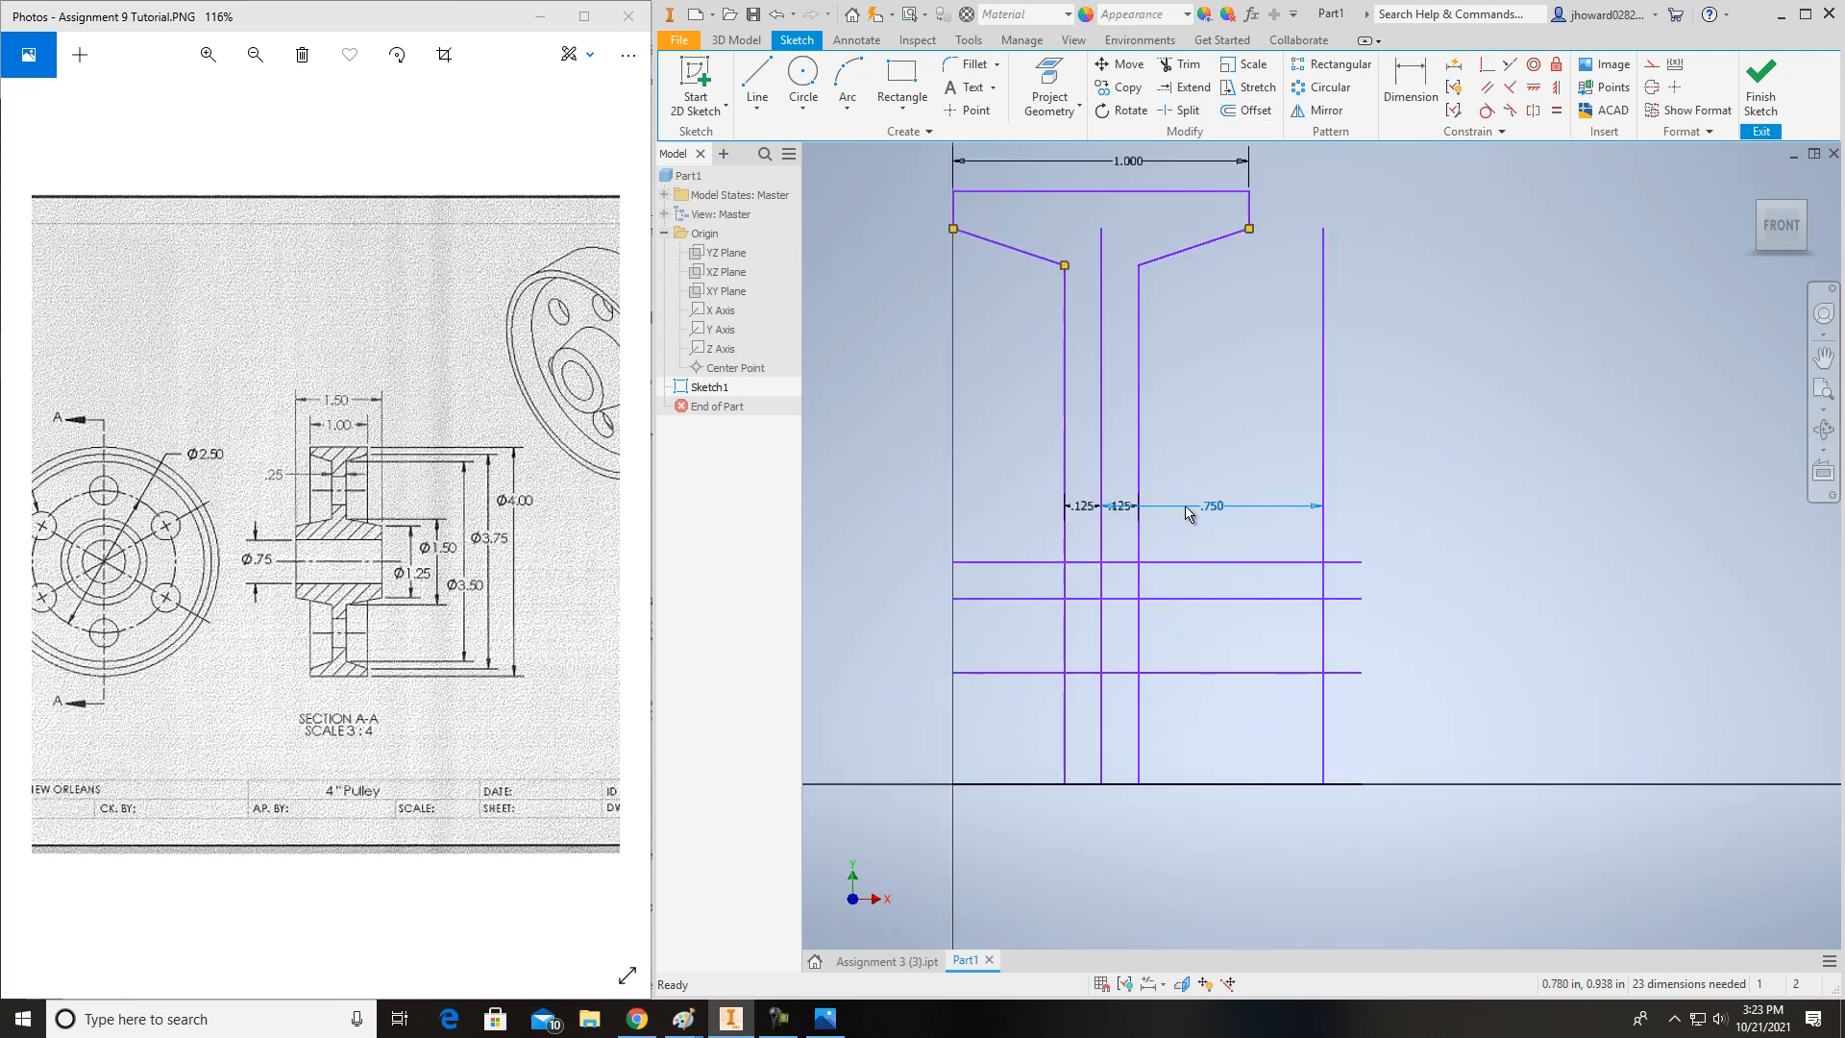
- Offset the vertical centre line by 1.5/2 in to its left for the other side of the hub
click(1247, 110)
click(1101, 546)
text(1.5/2)
key(Return)
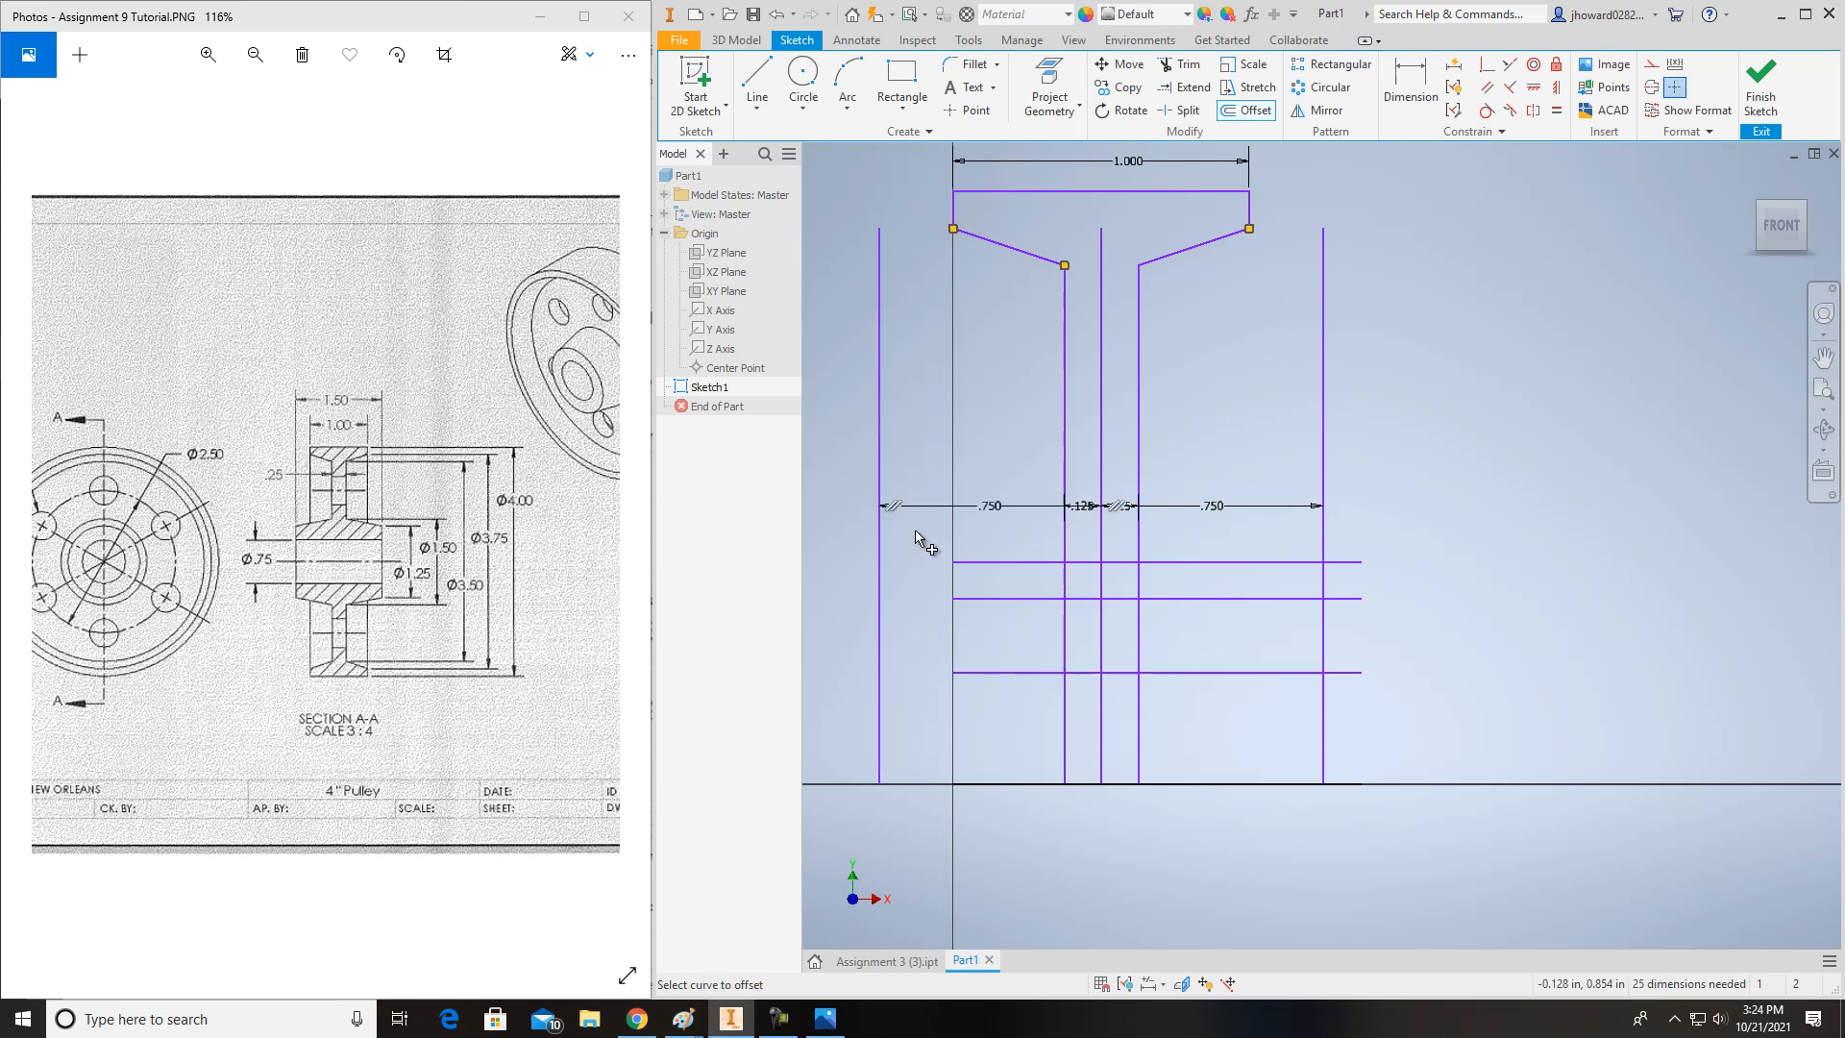
key(Escape)
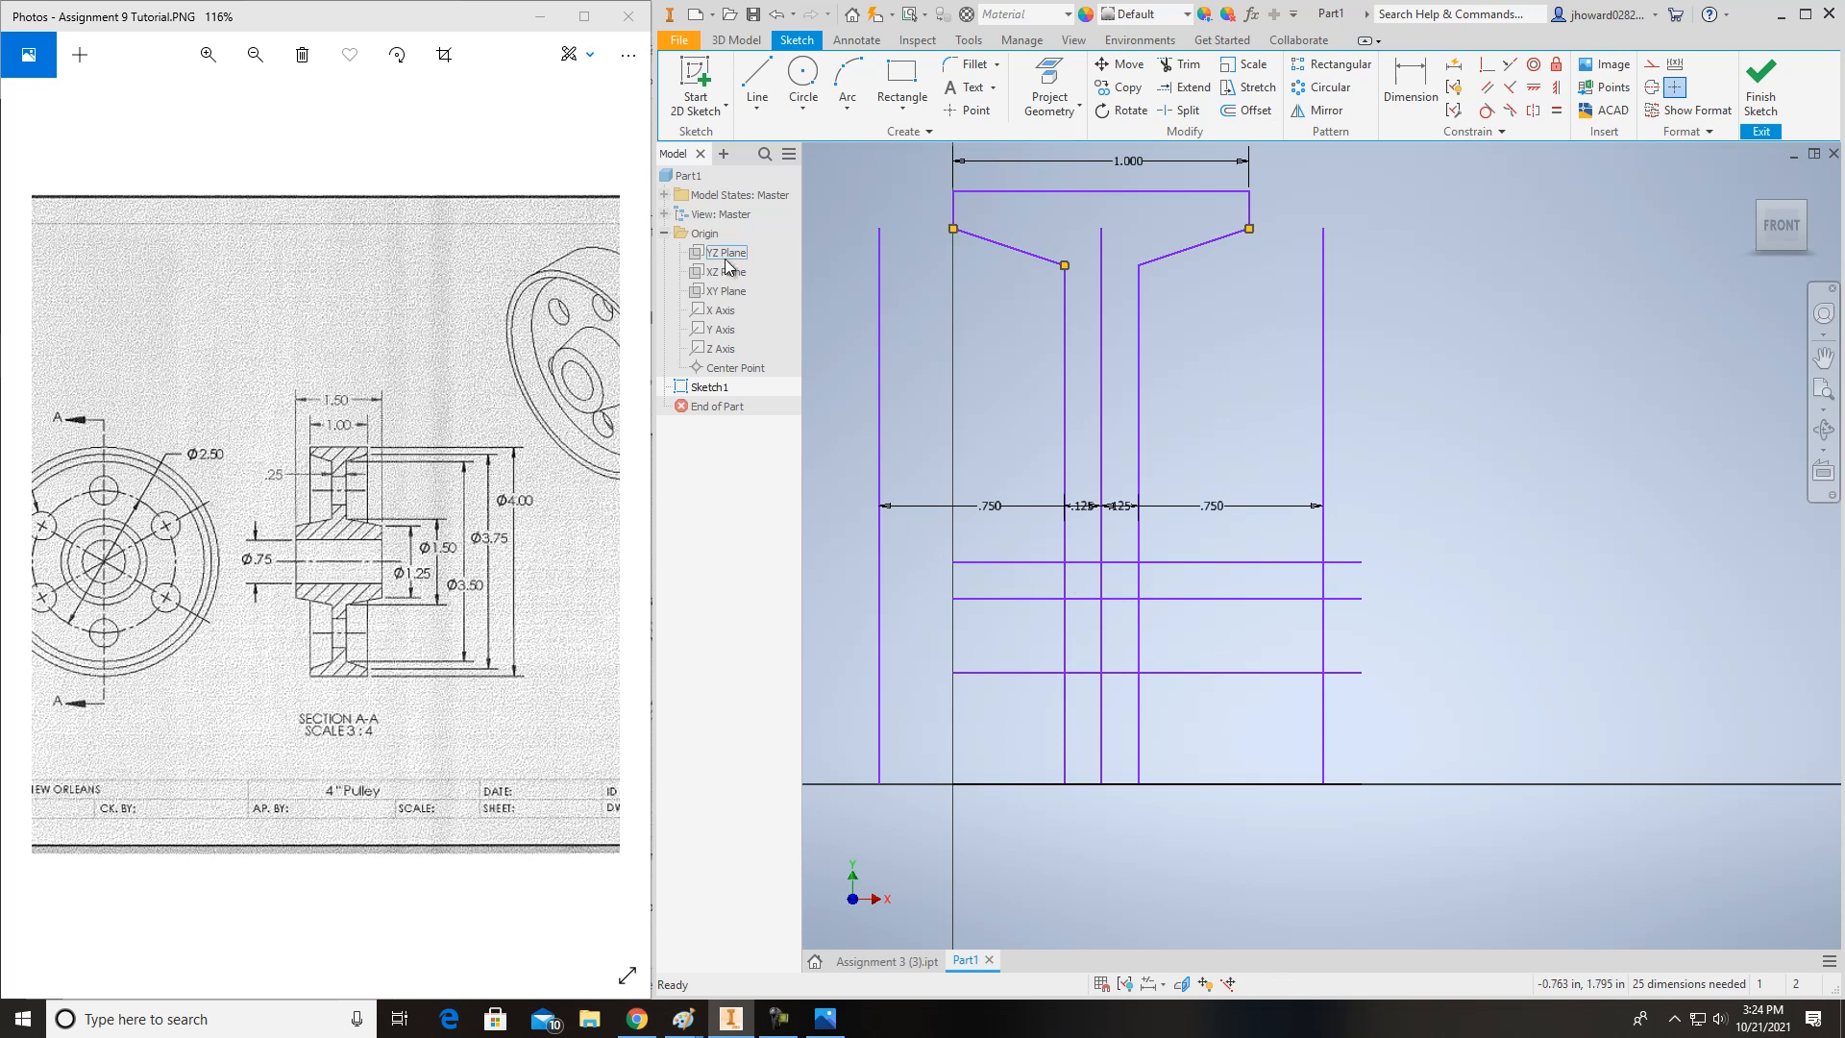
- Sketch a sloped line from the right web line at the hub's upper horizontal line to the right hub side at the line below
click(757, 81)
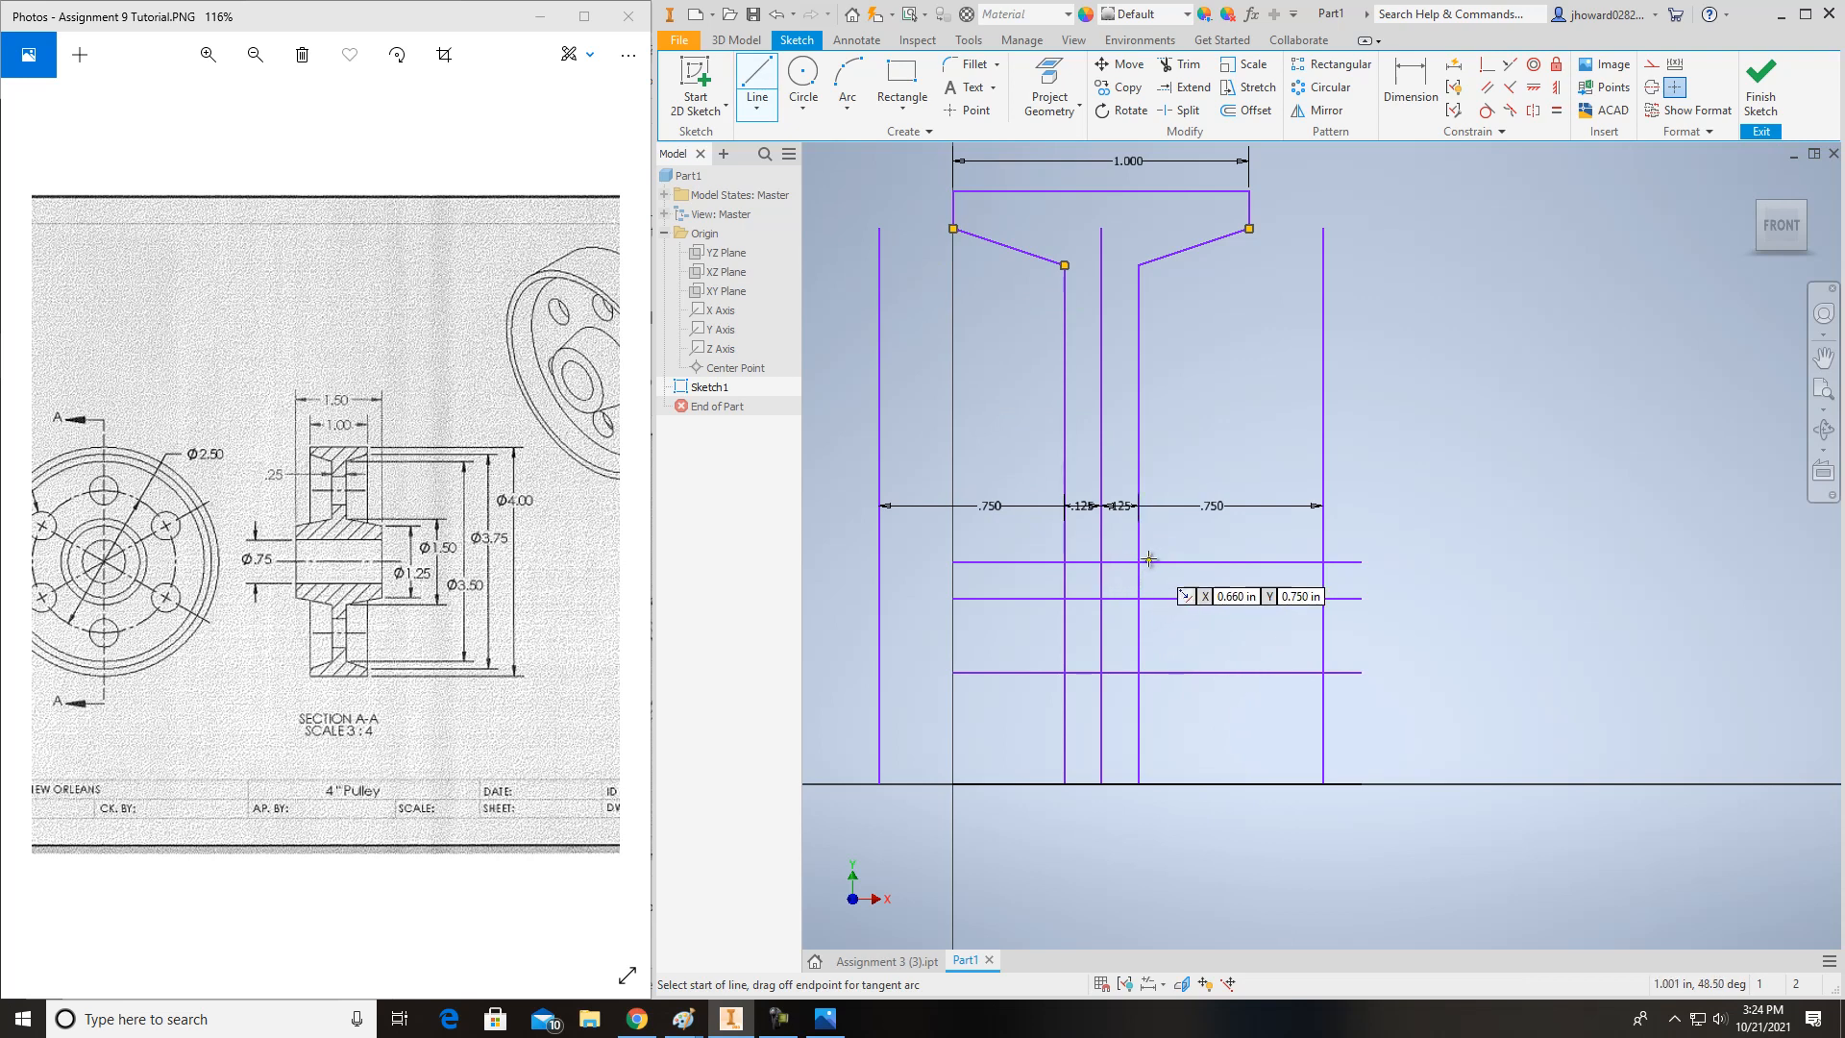
click(1137, 561)
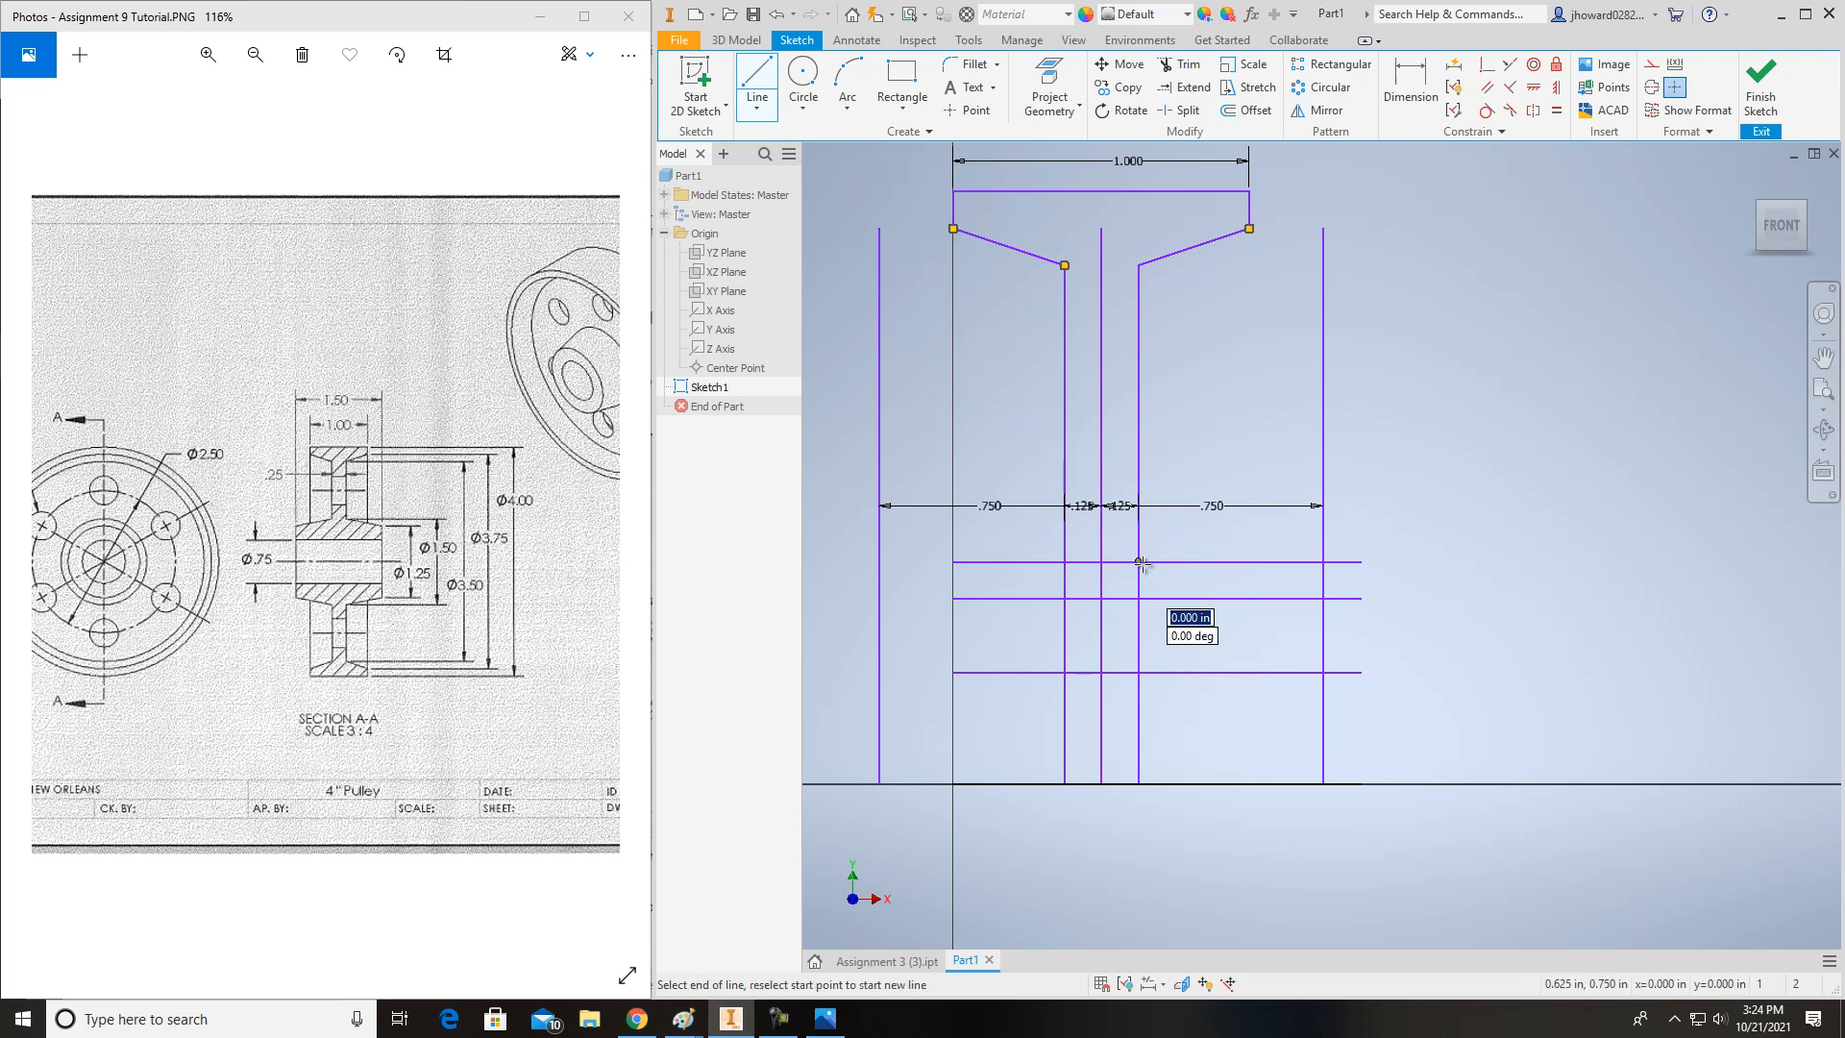
double_click(1324, 598)
click(1064, 561)
key(Escape)
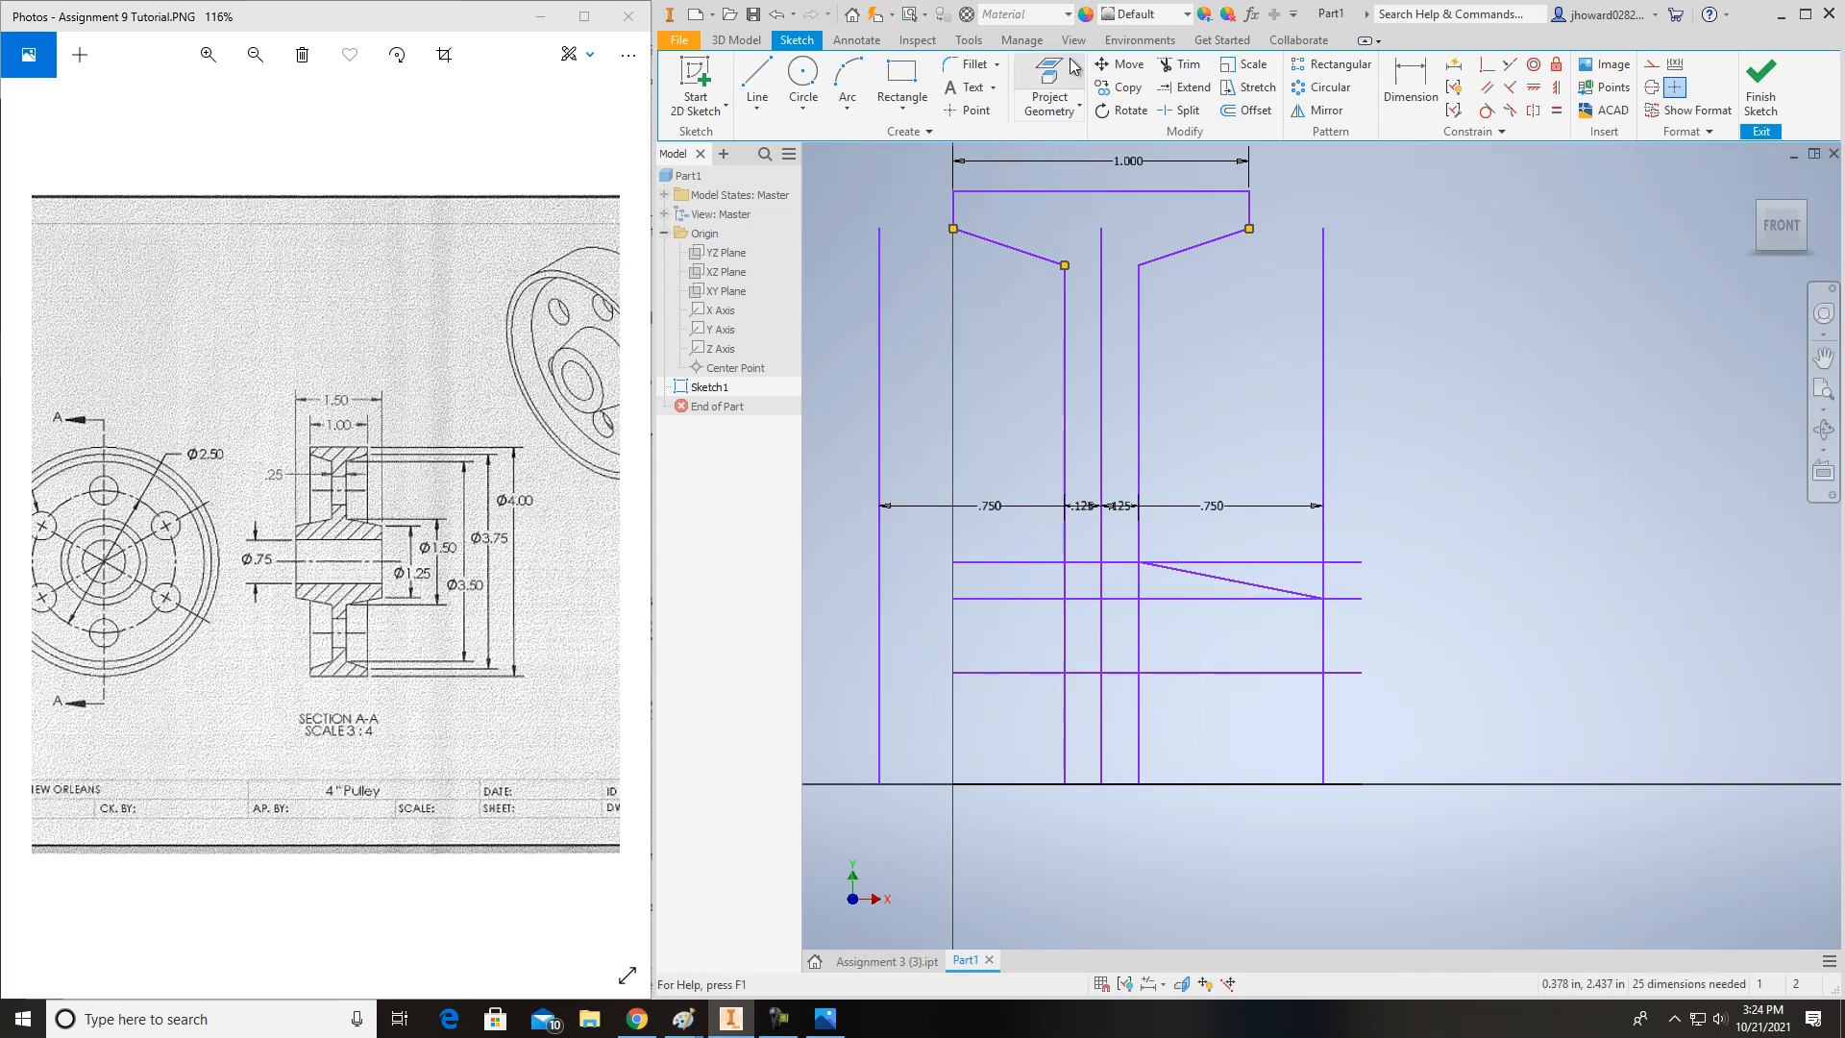
- Extend the three lower horizontal lines to the left hub side line
click(1188, 87)
click(967, 563)
click(969, 598)
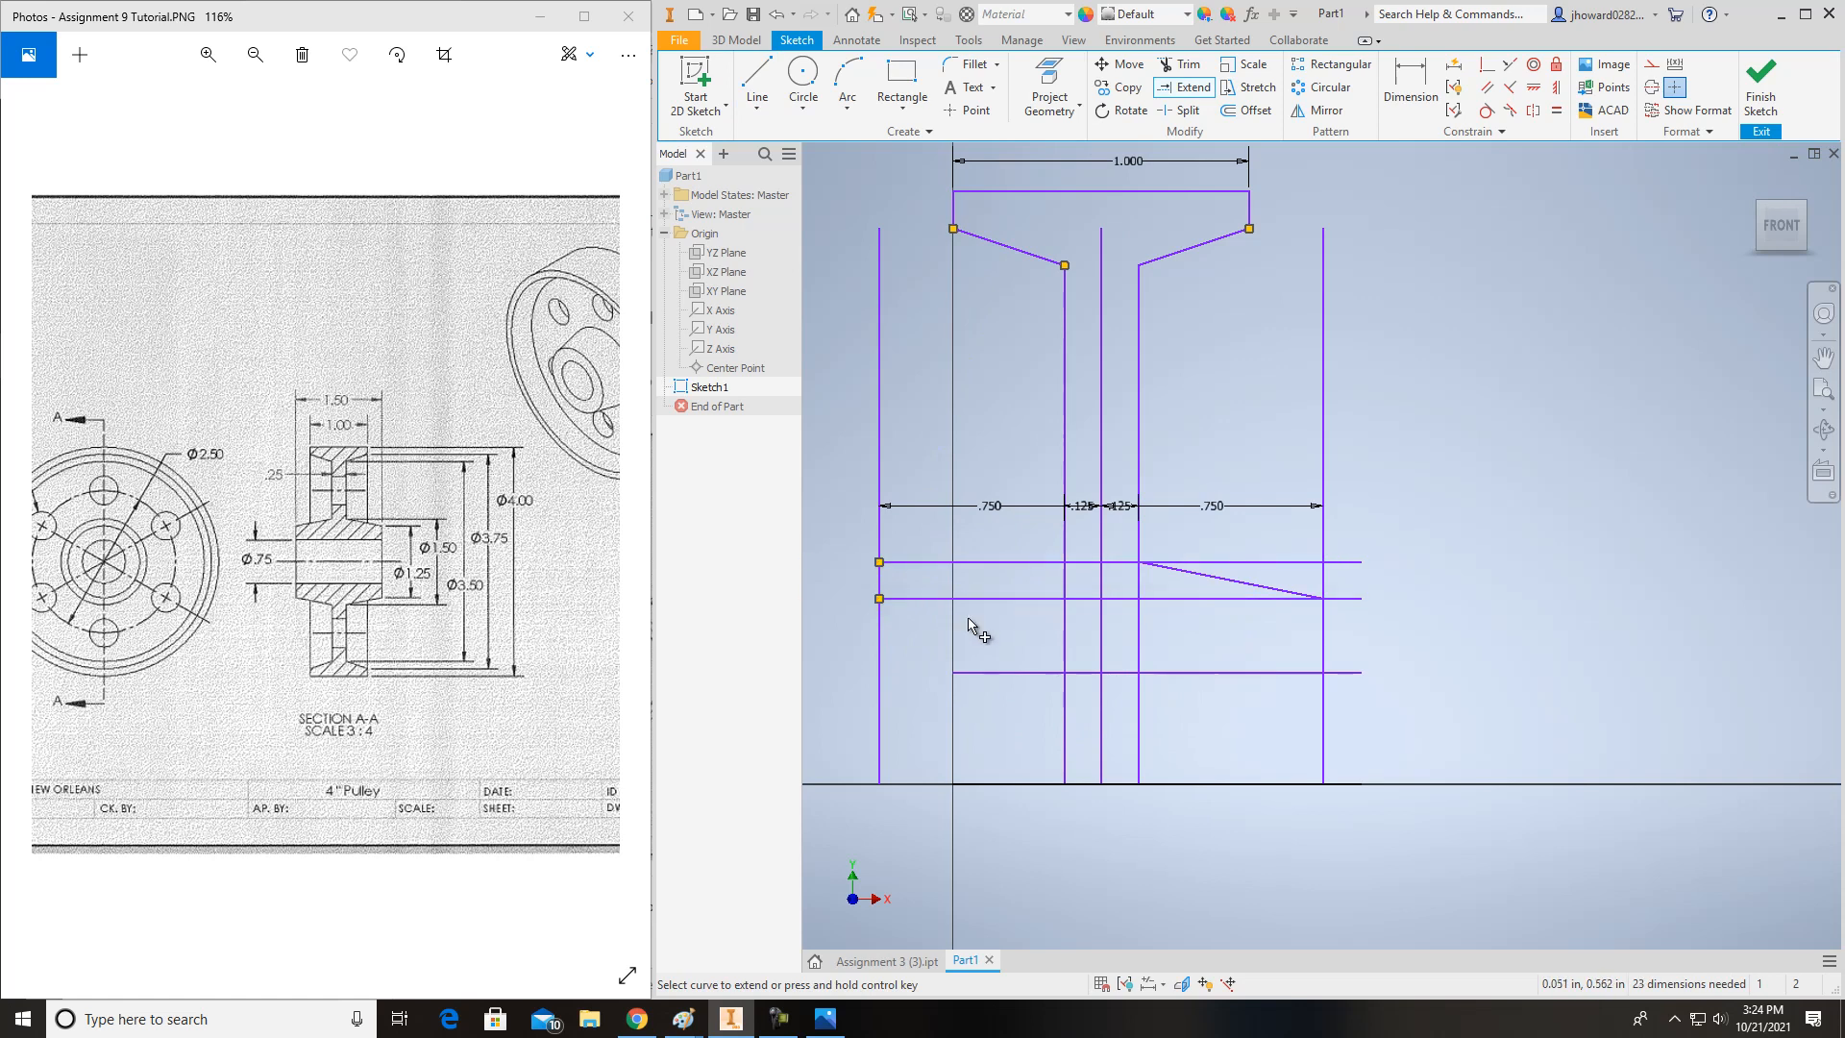
click(973, 674)
key(Escape)
- Sketch the matching sloped line from the left web line at the hub's upper horizontal line to the left hub side
click(758, 81)
click(1063, 562)
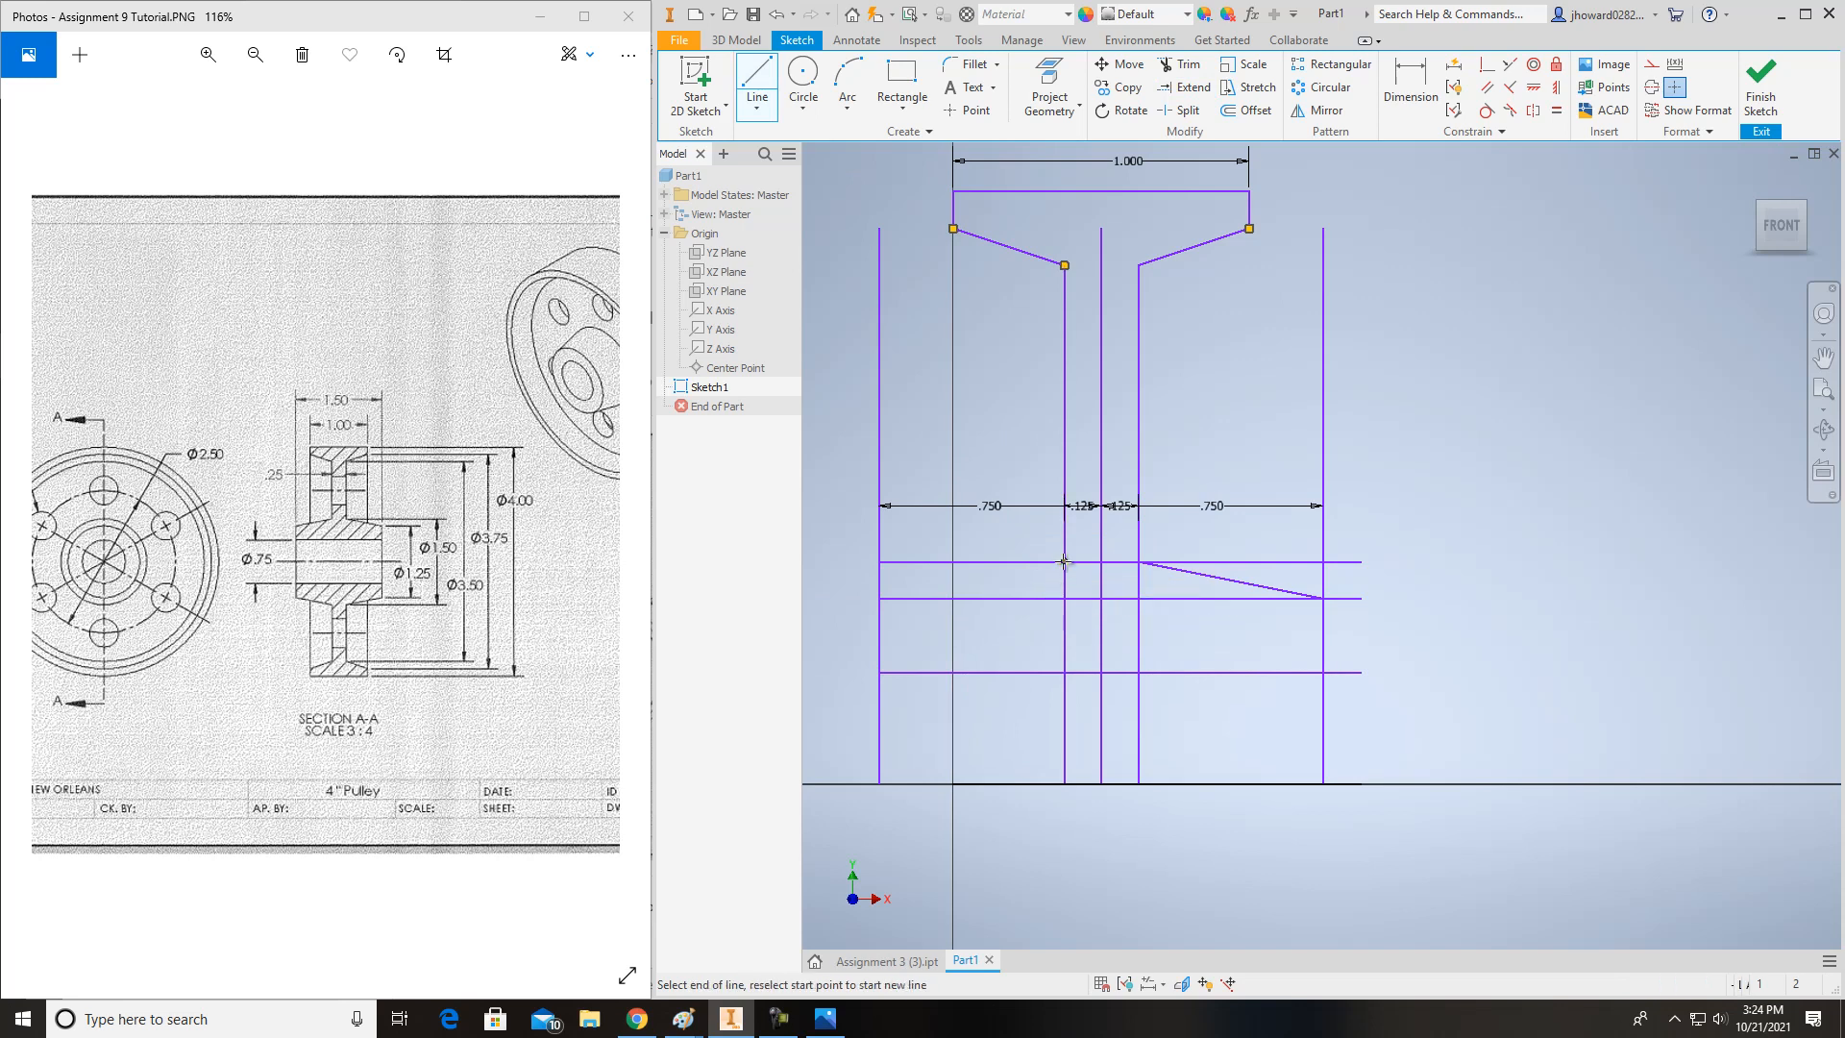
double_click(879, 599)
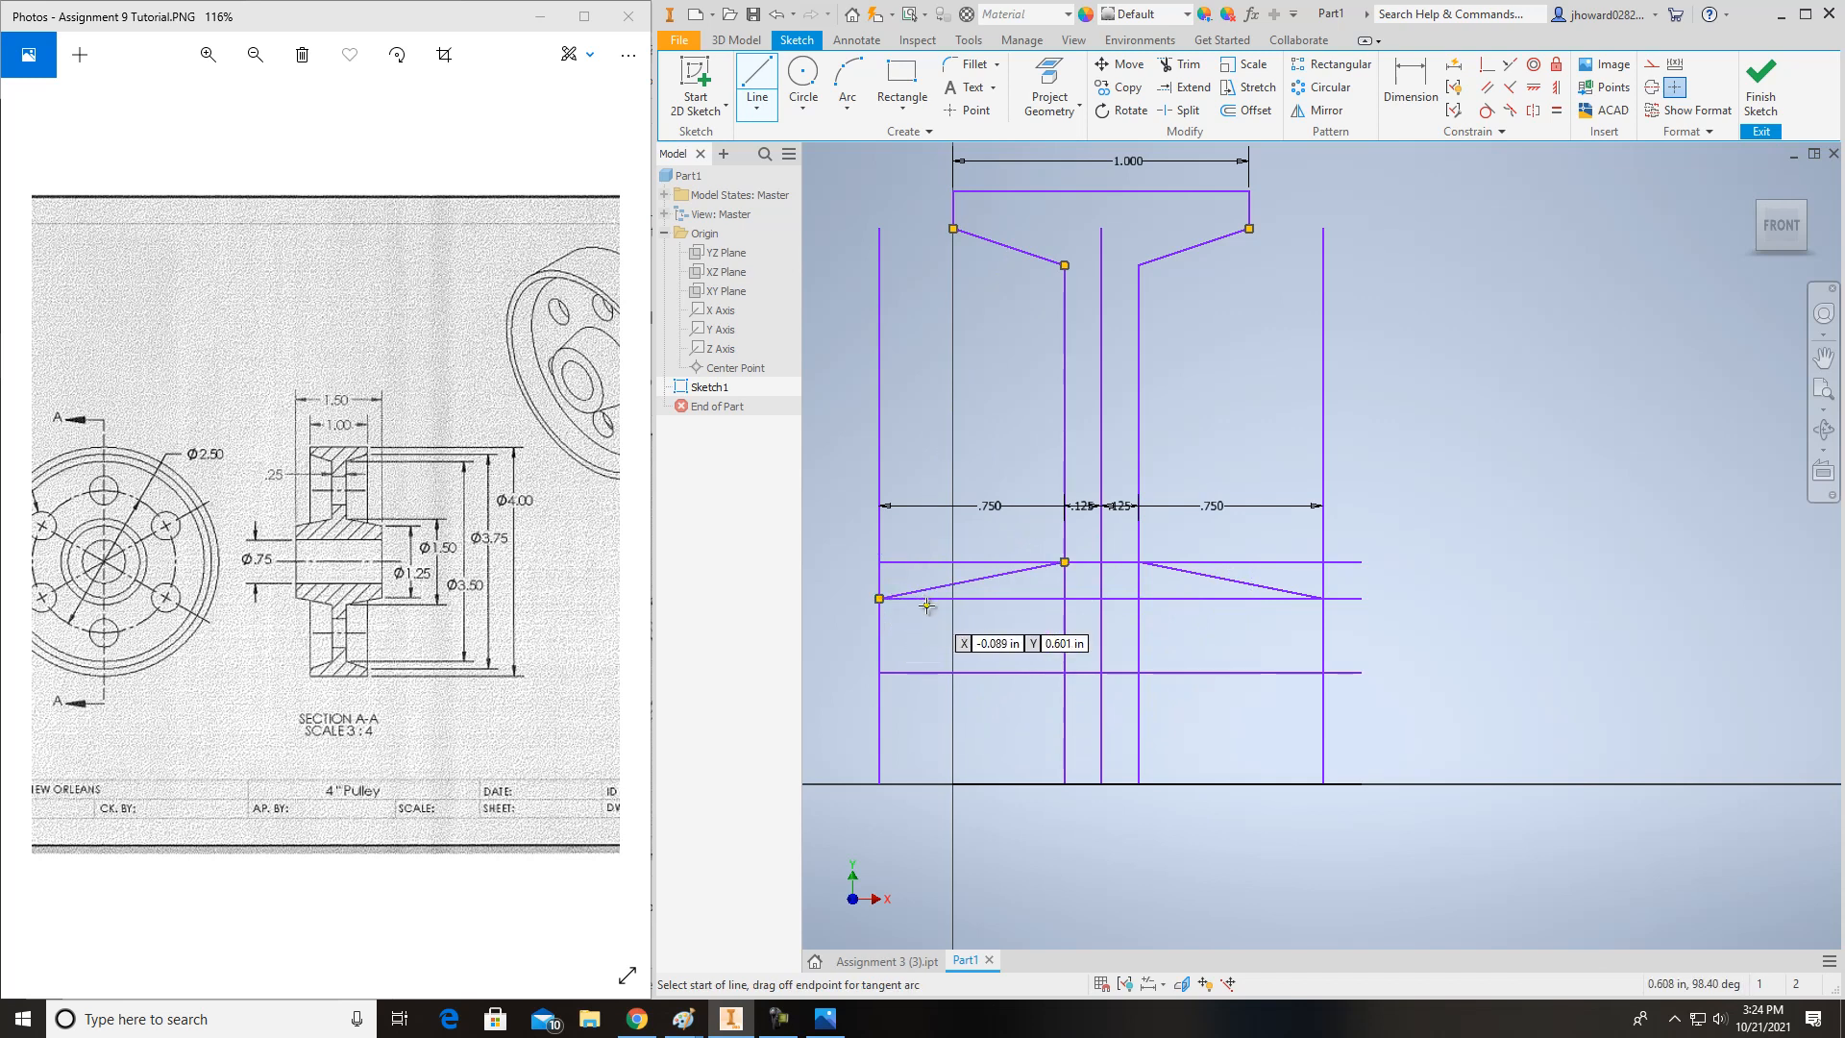
key(Escape)
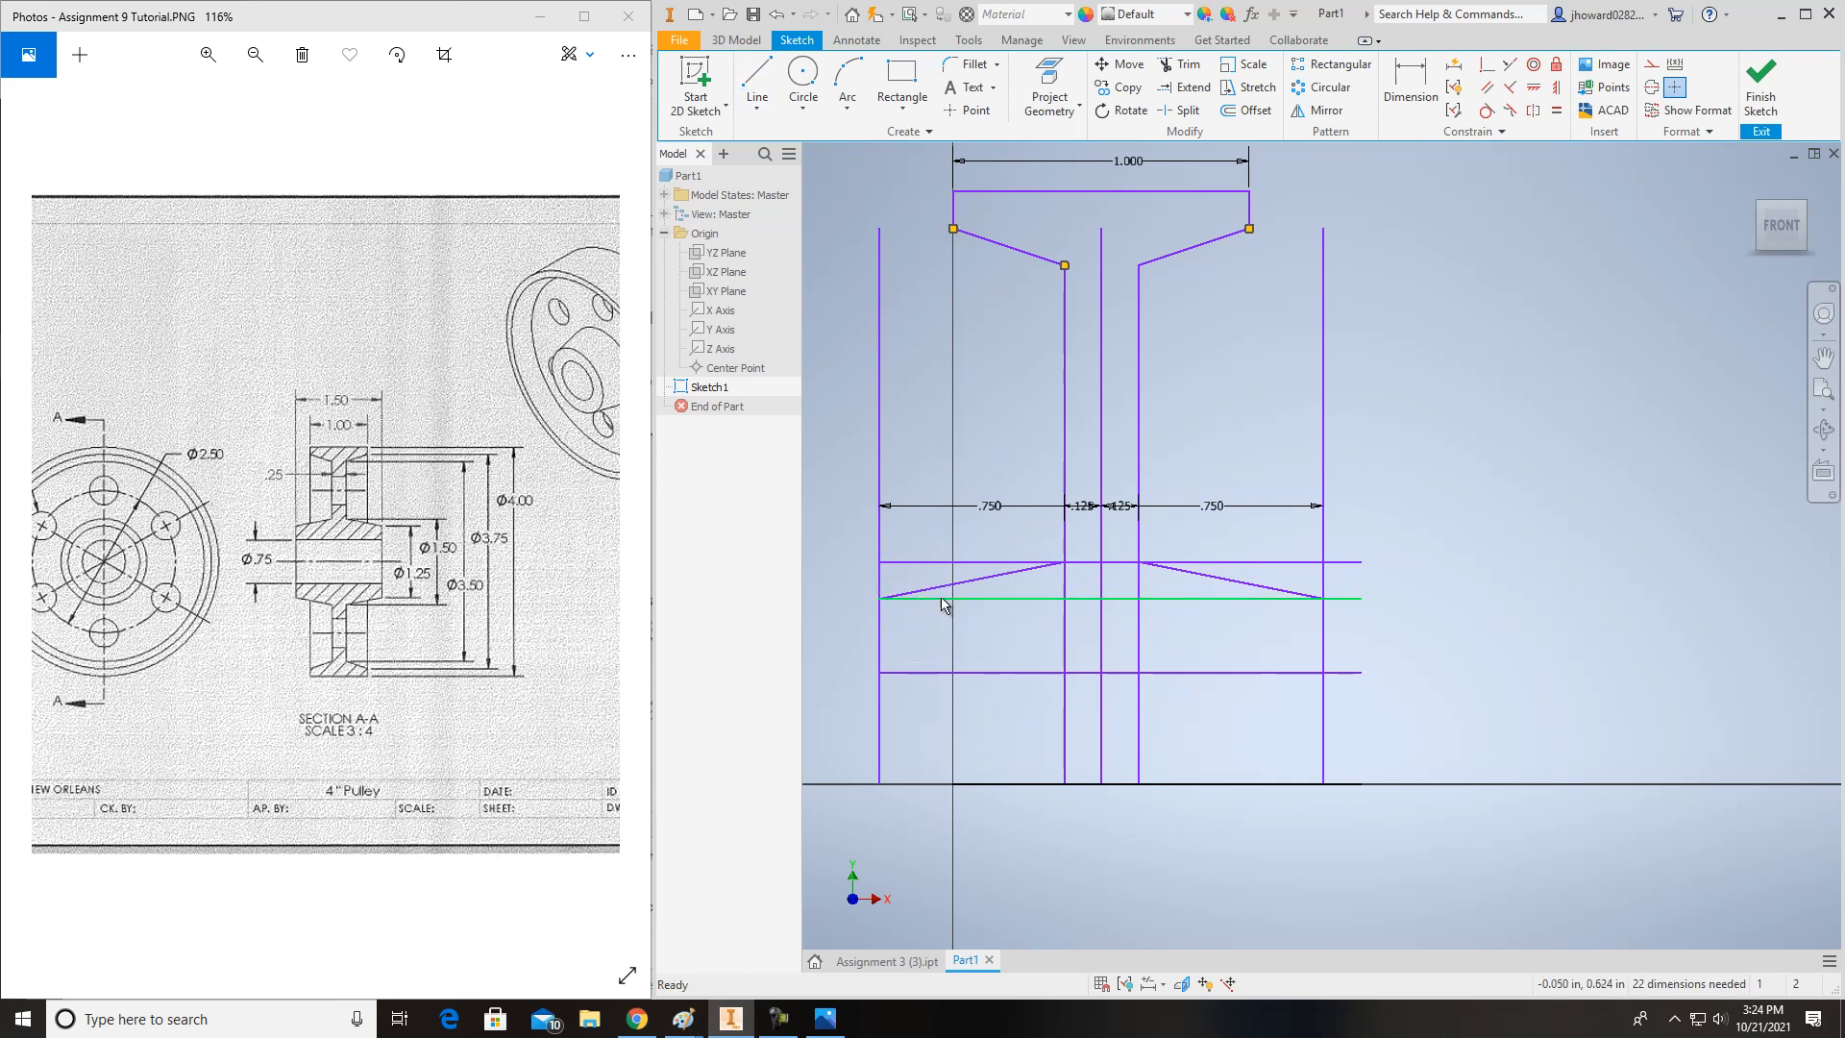
scroll(1076, 514, down, 6)
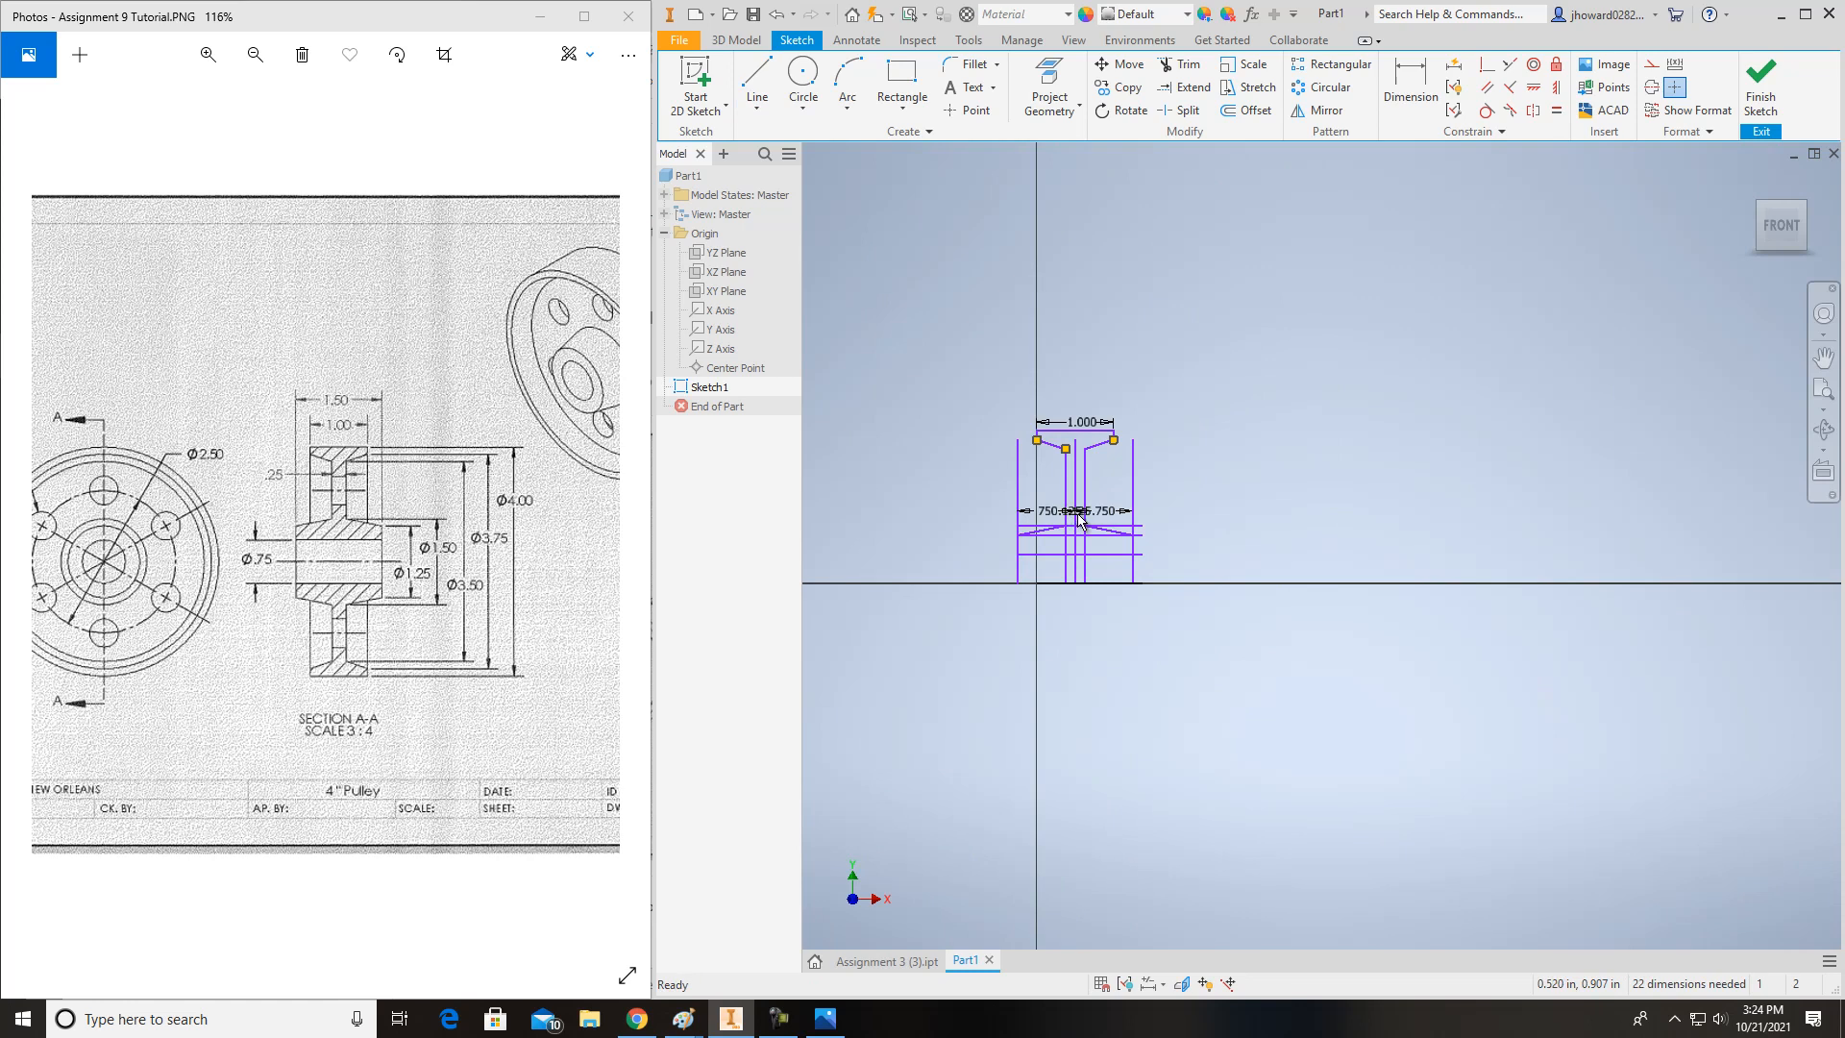
scroll(1078, 519, up, 3)
scroll(1080, 519, up, 5)
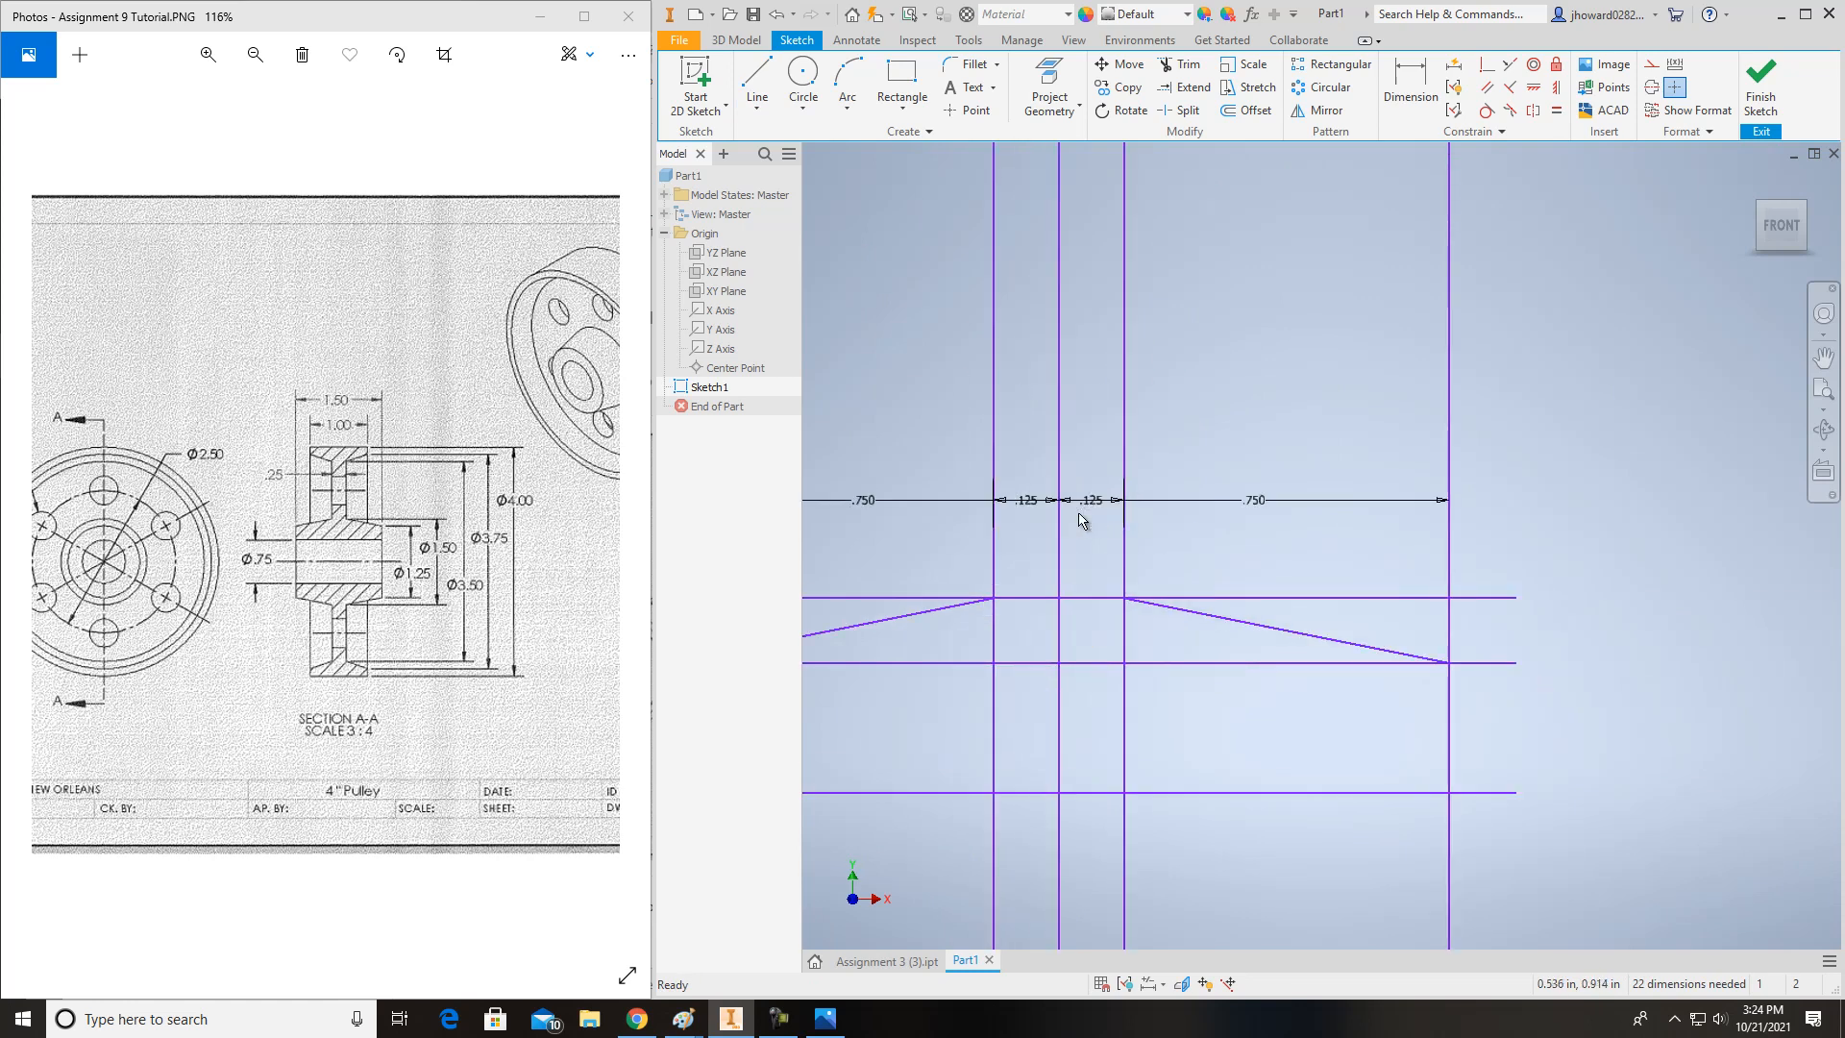
scroll(1082, 516, down, 4)
scroll(1079, 516, up, 2)
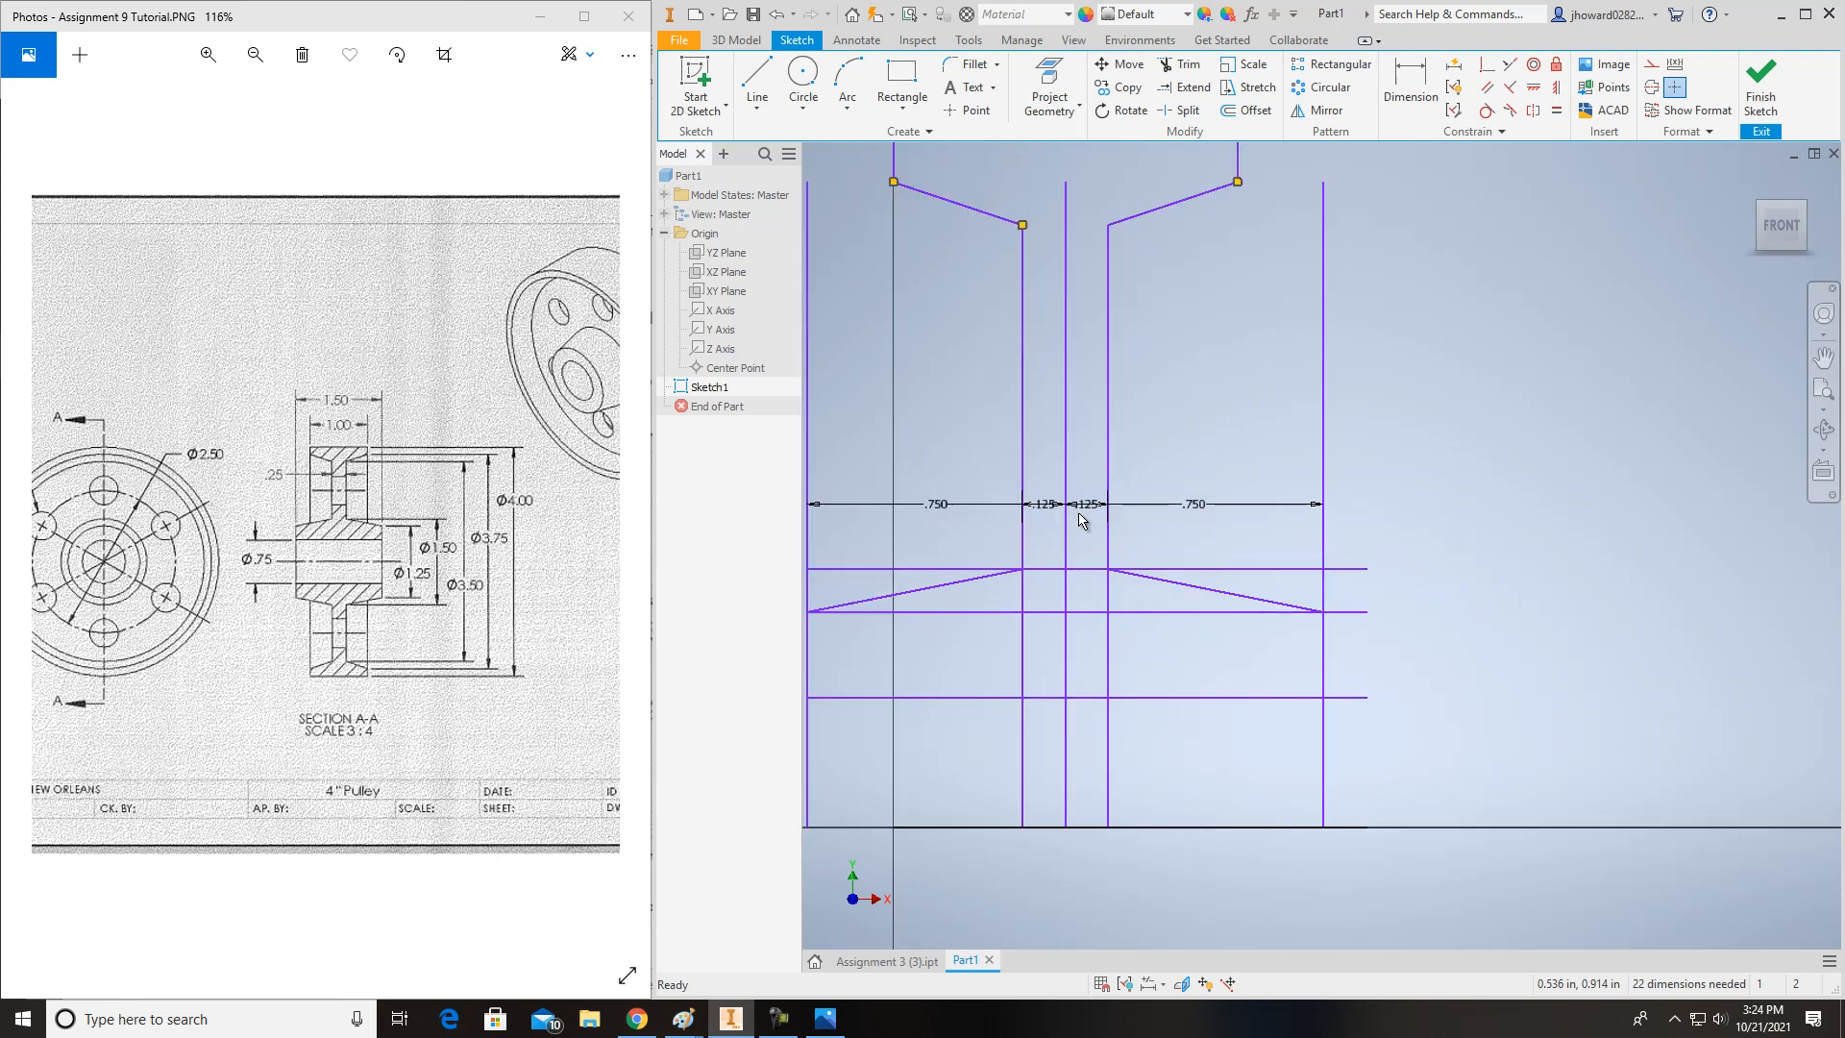
scroll(1048, 622, down, 3)
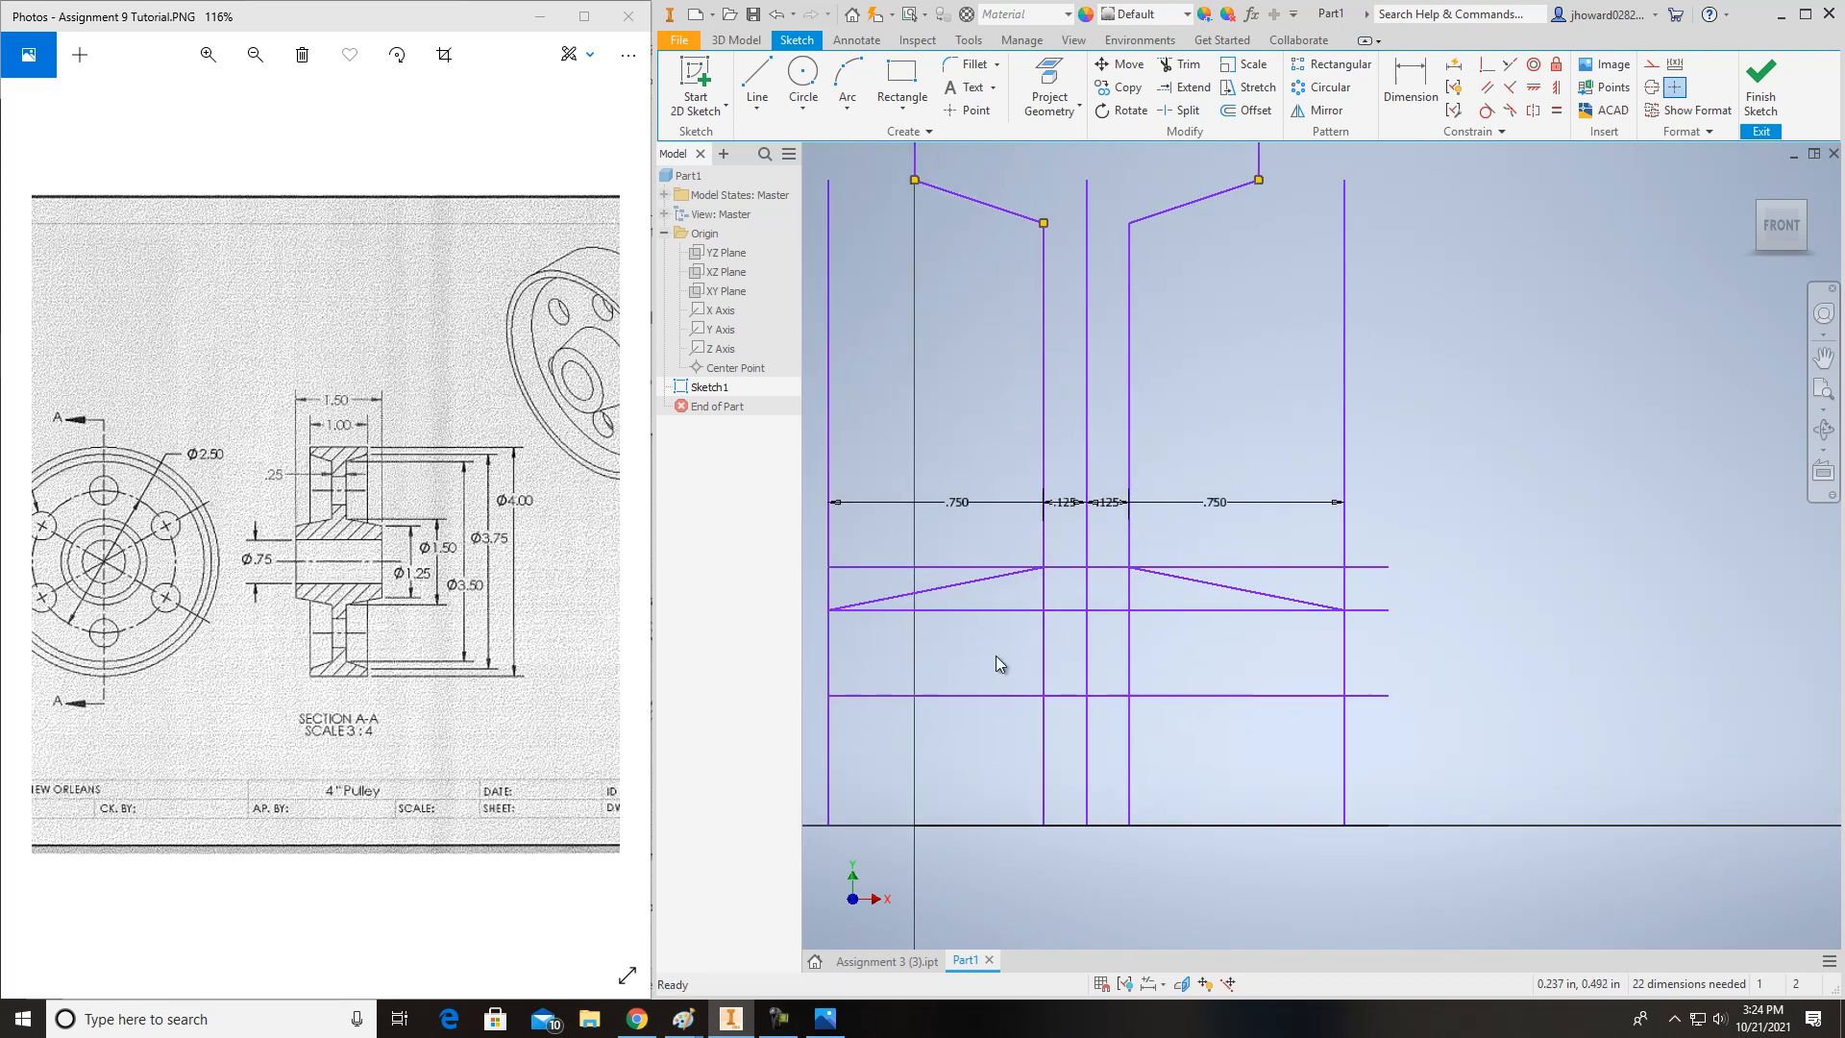
scroll(996, 656, down, 2)
scroll(995, 655, down, 2)
scroll(961, 558, up, 3)
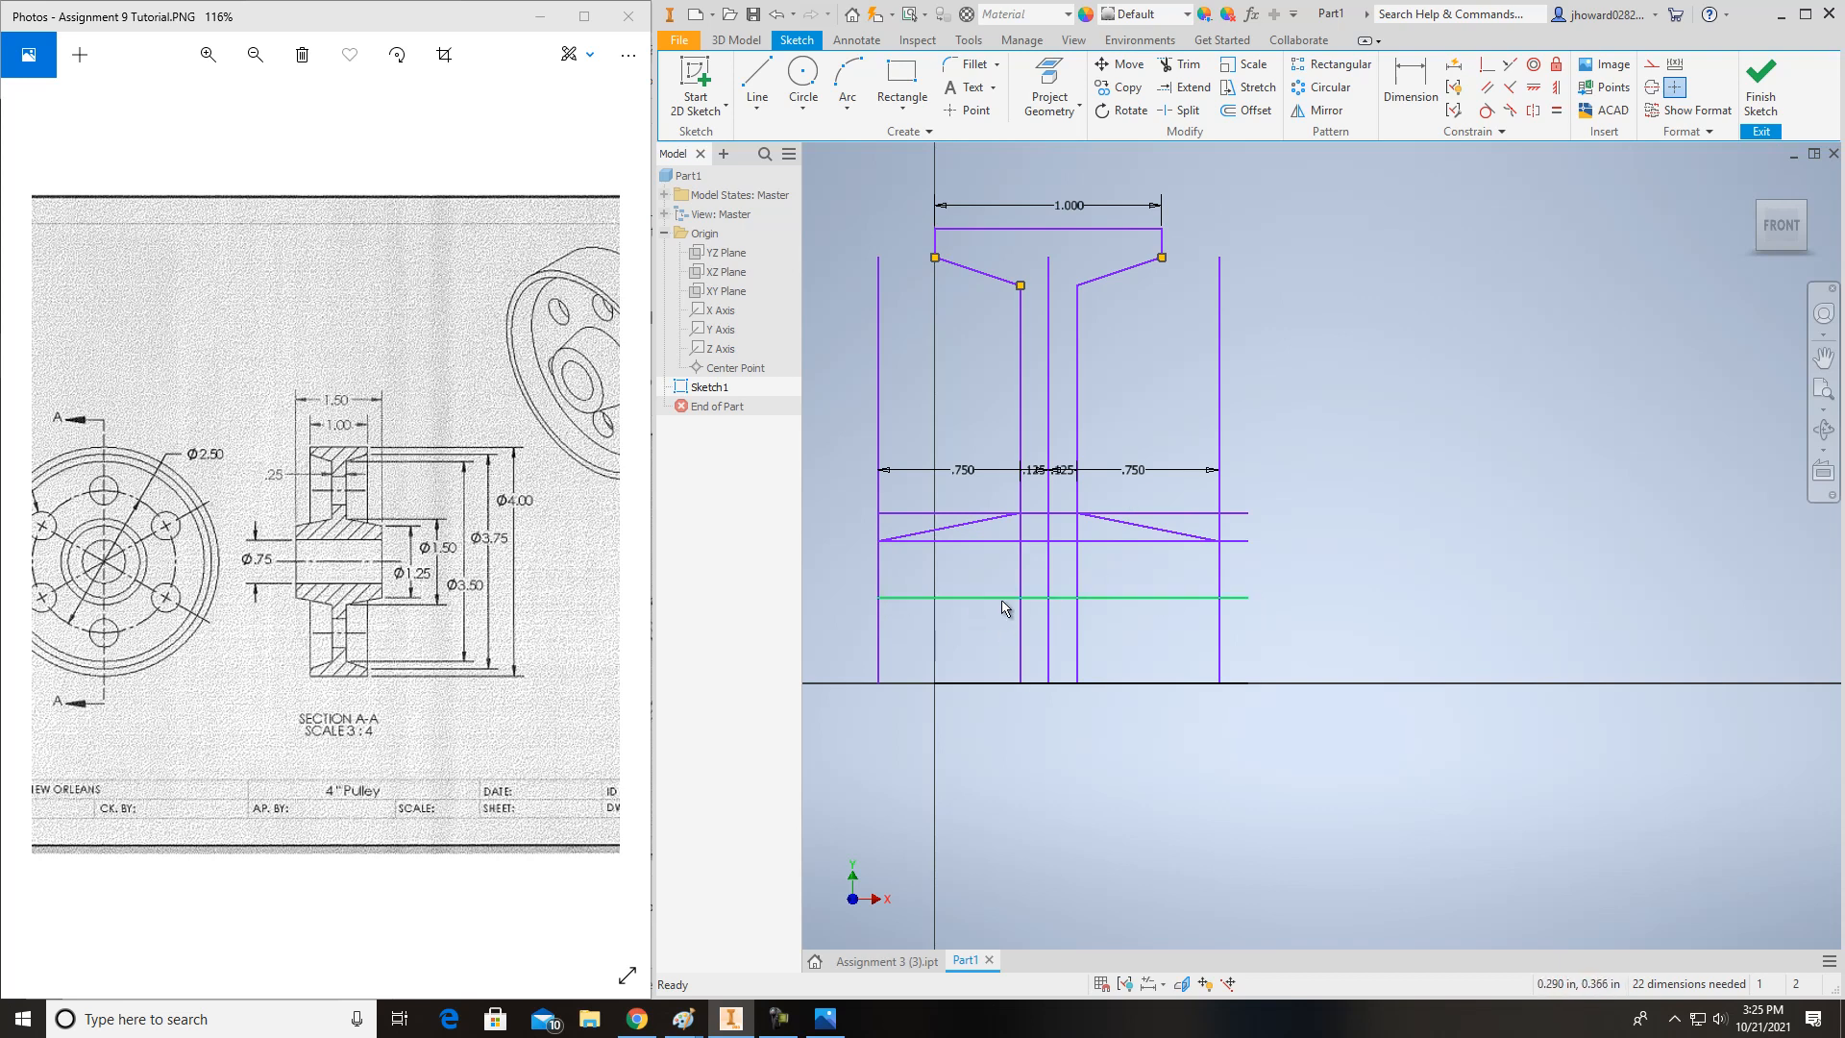
- Trim the hub side lines above the slopes, the hub's upper horizontal line, and the right overhang of the line below
click(1185, 66)
click(1221, 312)
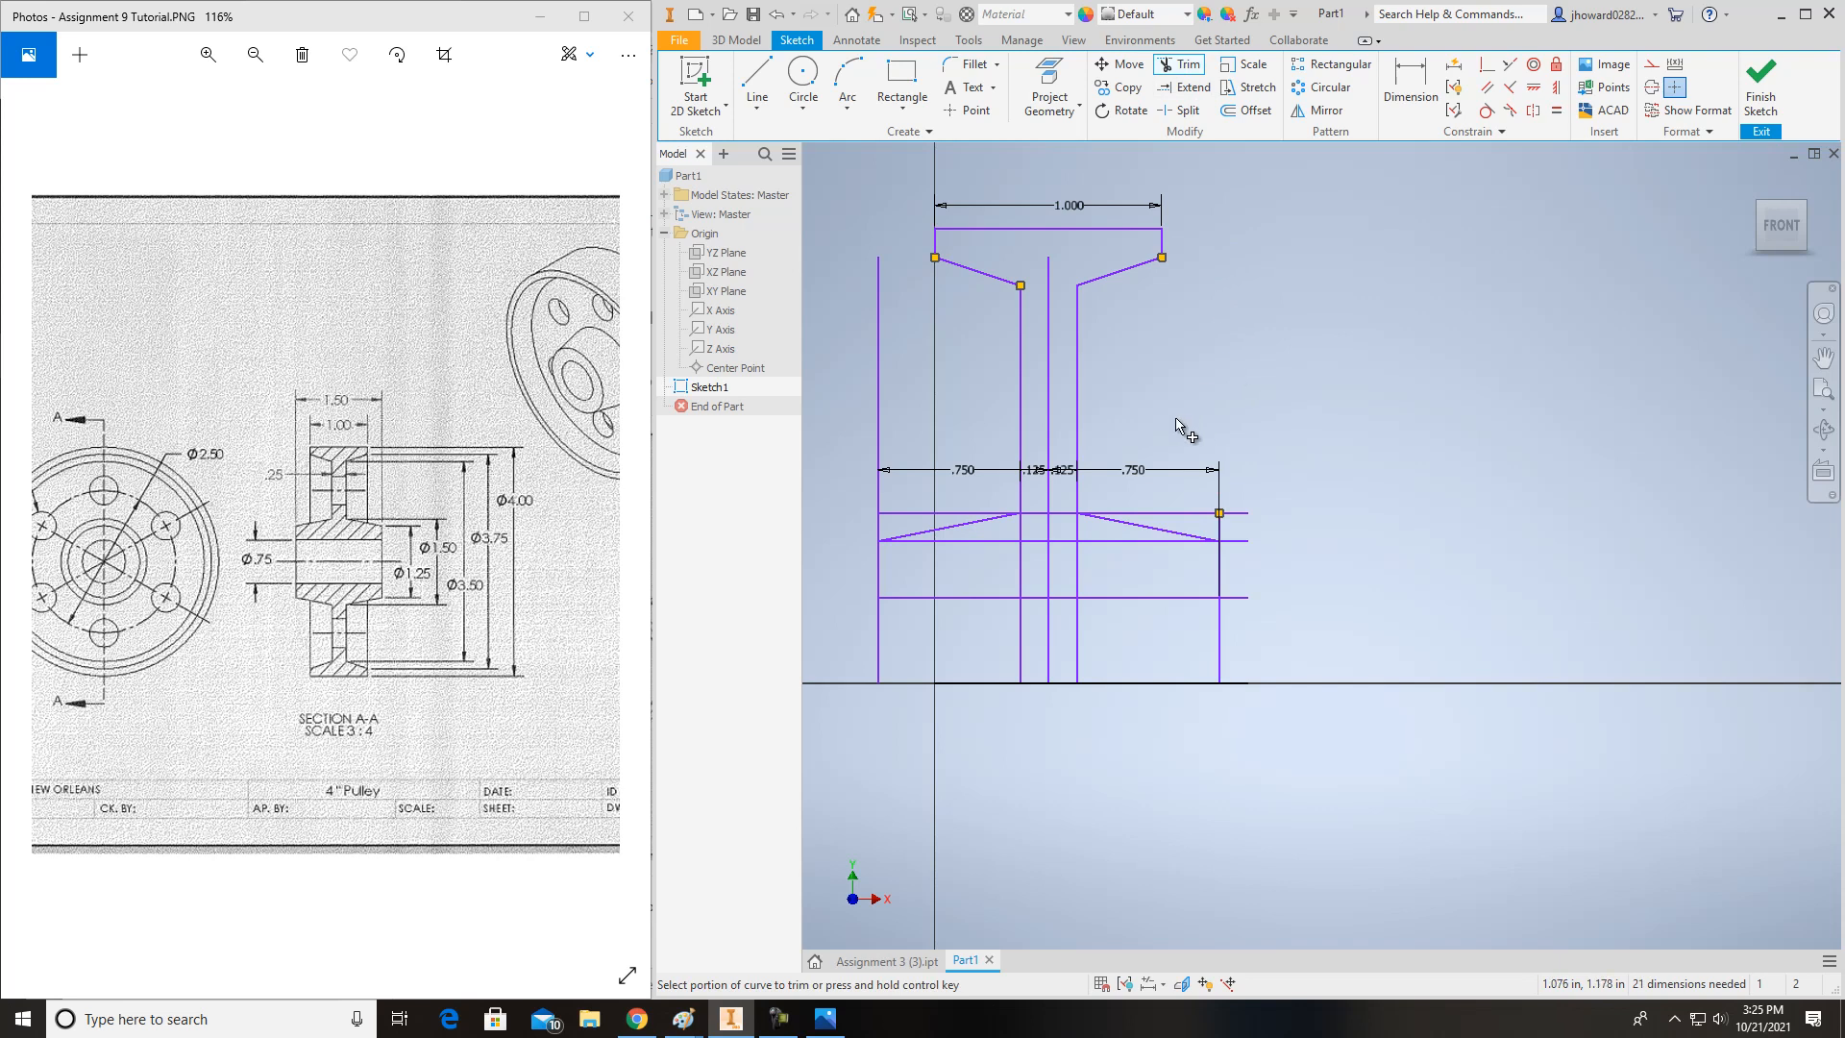
click(878, 392)
click(1049, 514)
click(1232, 541)
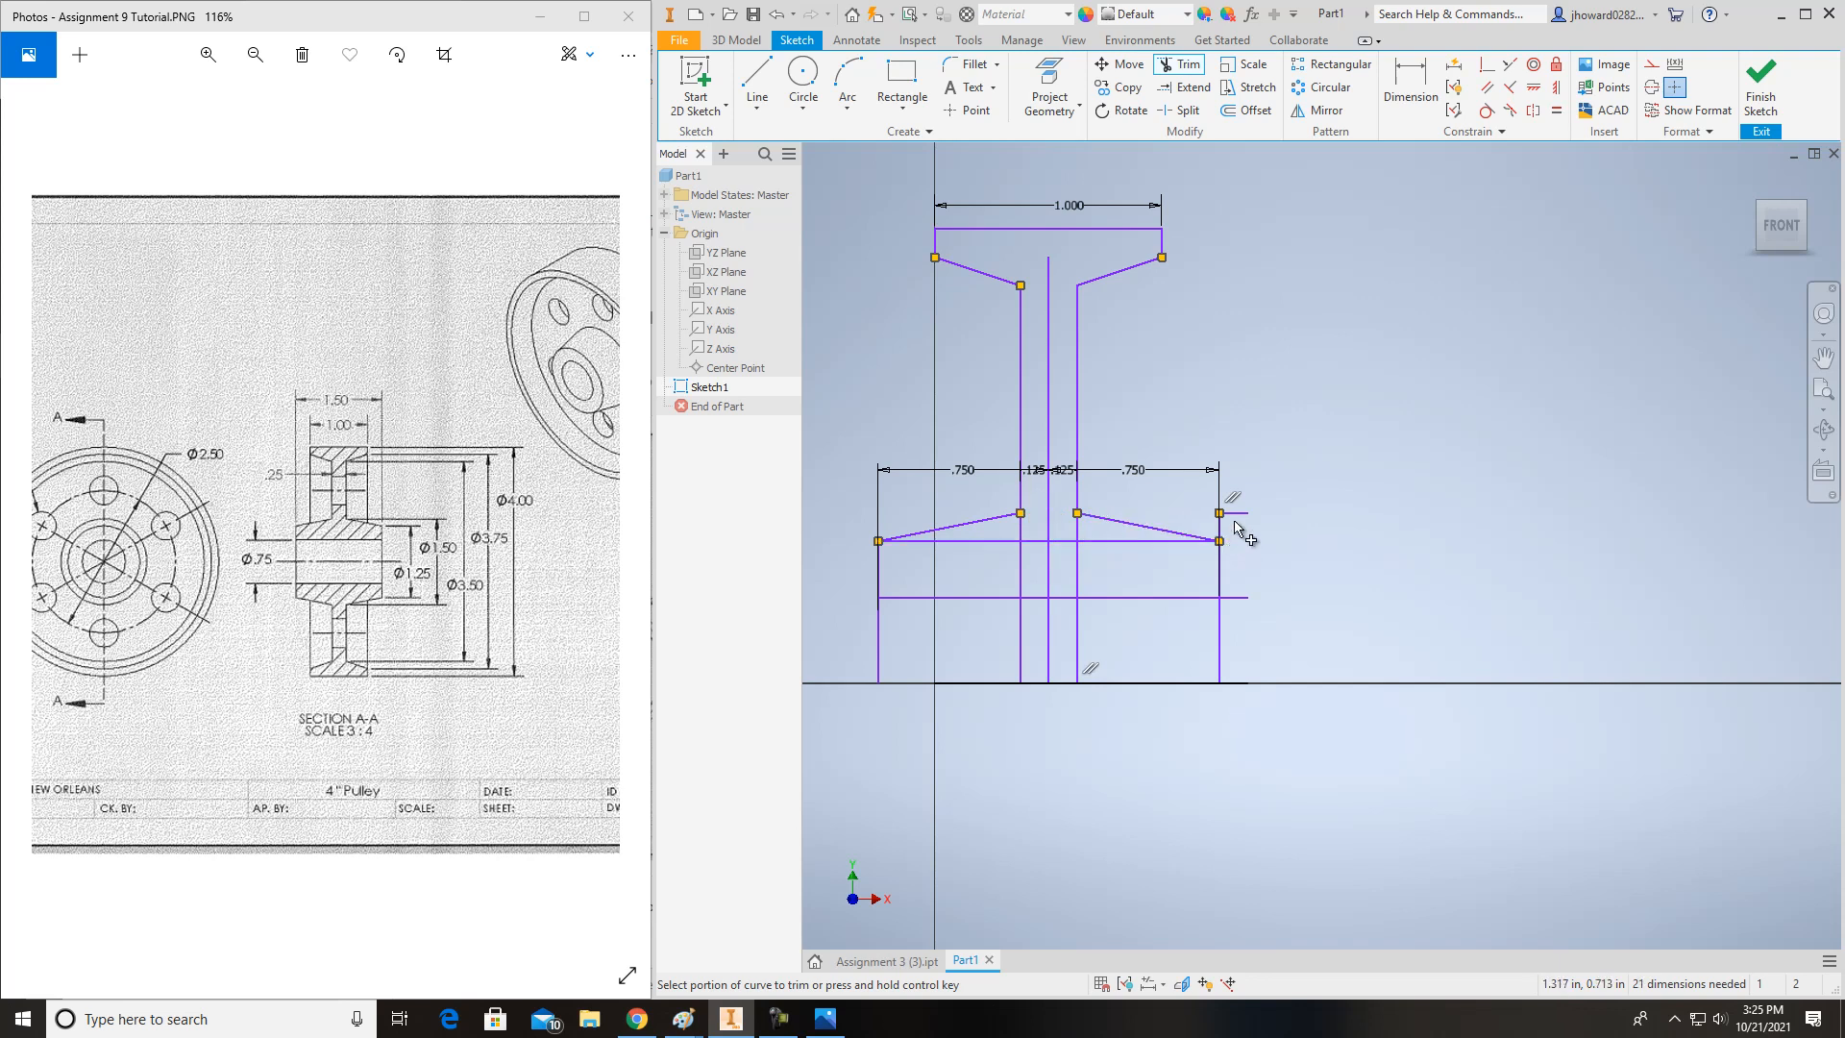
click(1239, 517)
- Trim the horizontal line running inside the hub between the slopes, and the hub side lines below the bore line
click(1181, 546)
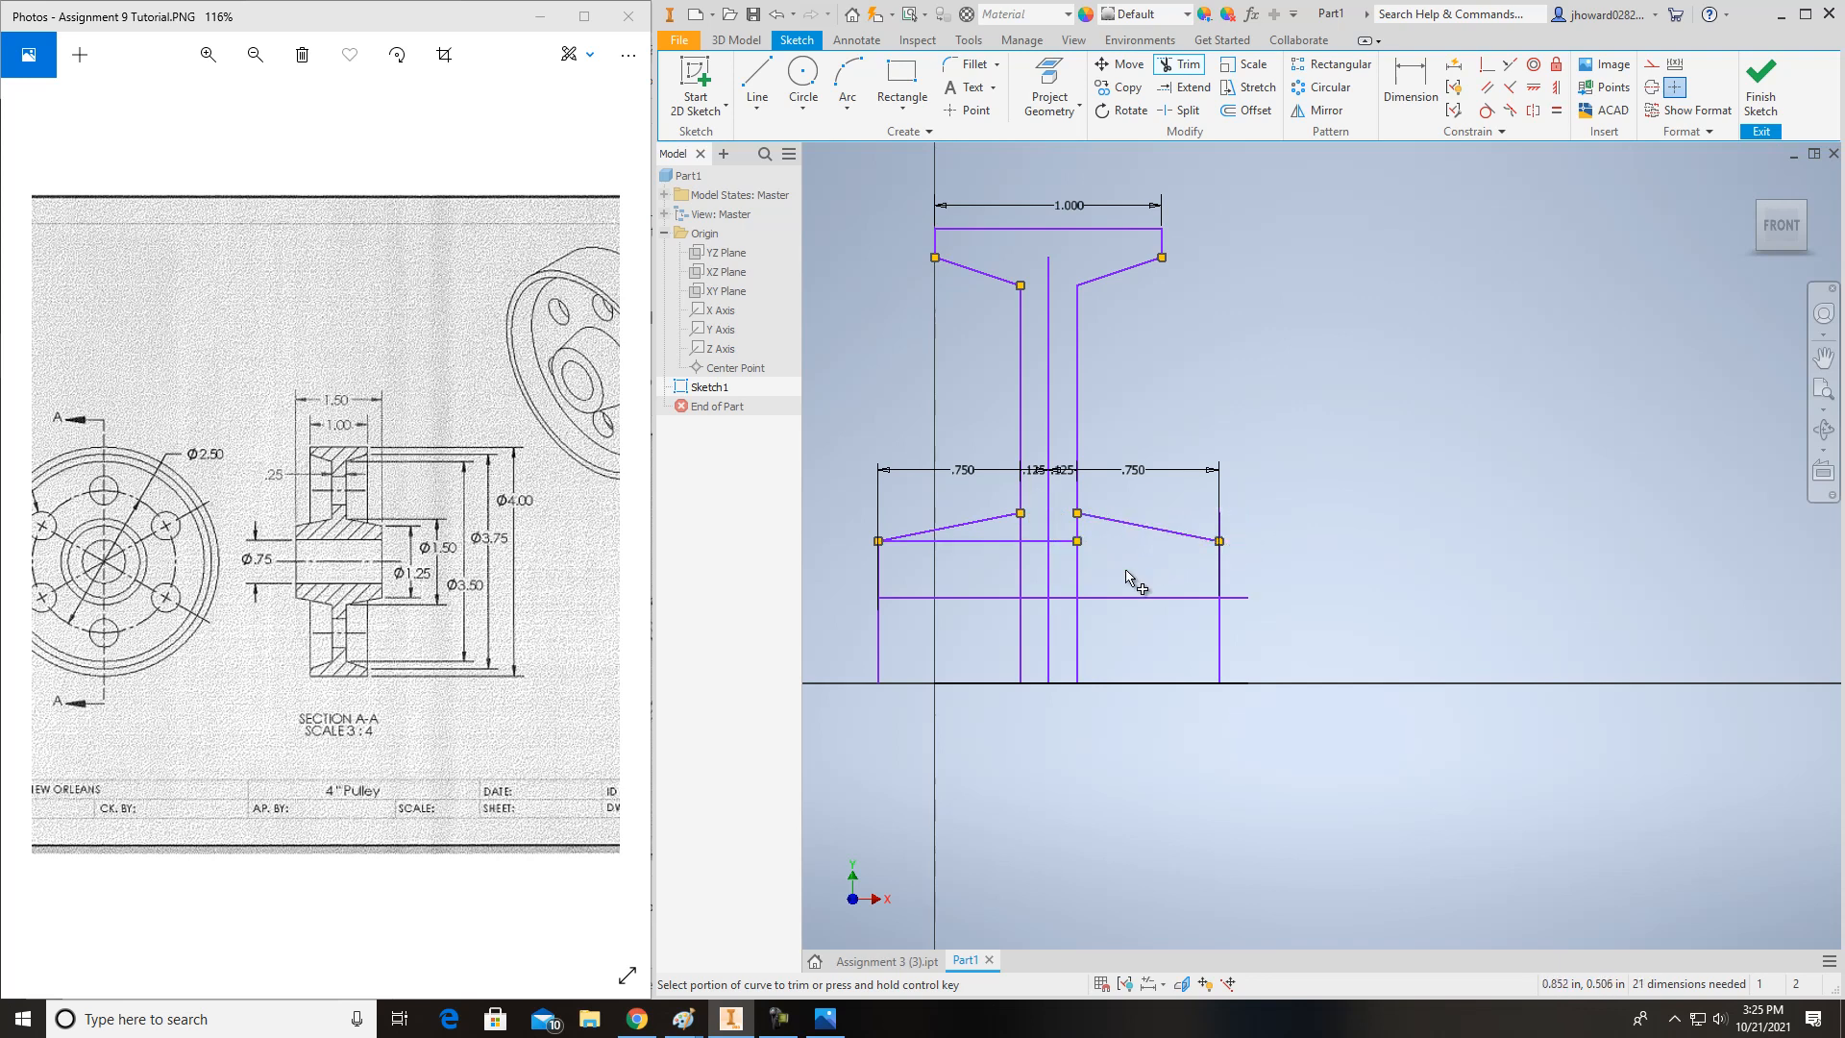
click(1054, 541)
click(1037, 542)
click(994, 542)
click(878, 636)
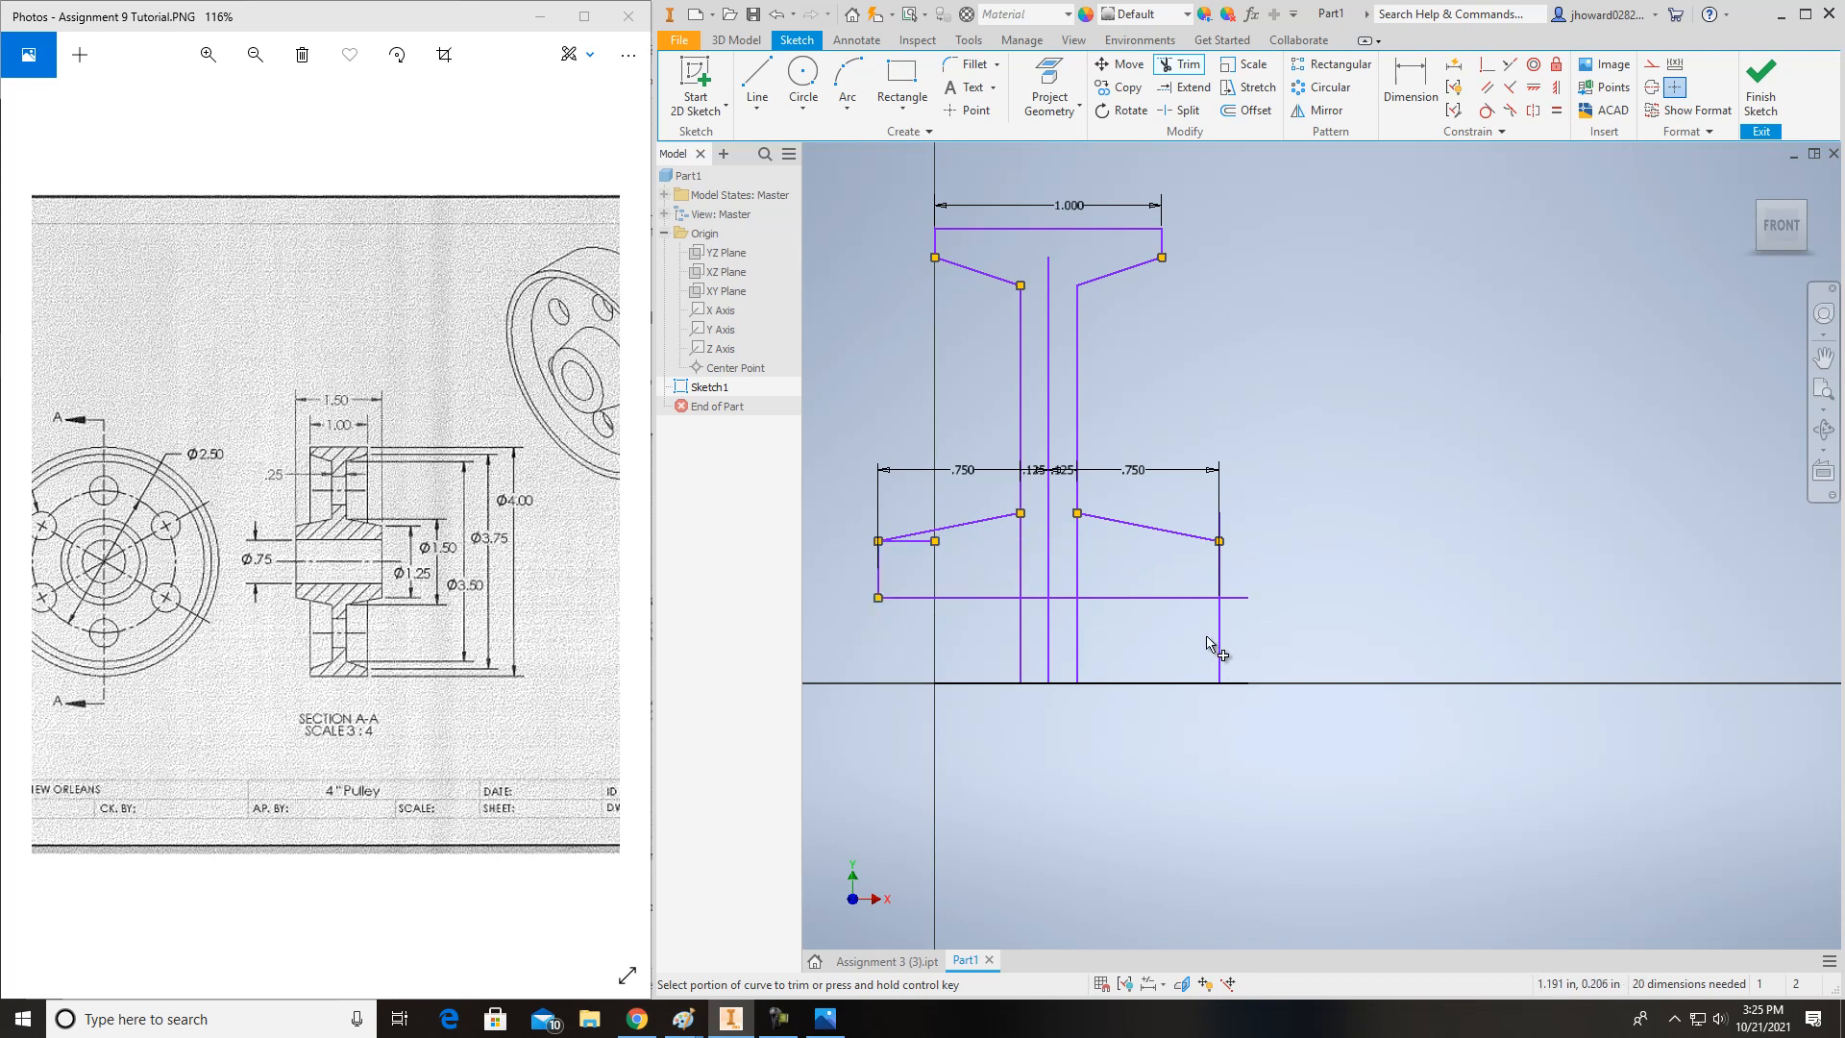
click(1220, 638)
- Trim both web lines inside the hub and below the bore line
click(1077, 565)
click(1022, 565)
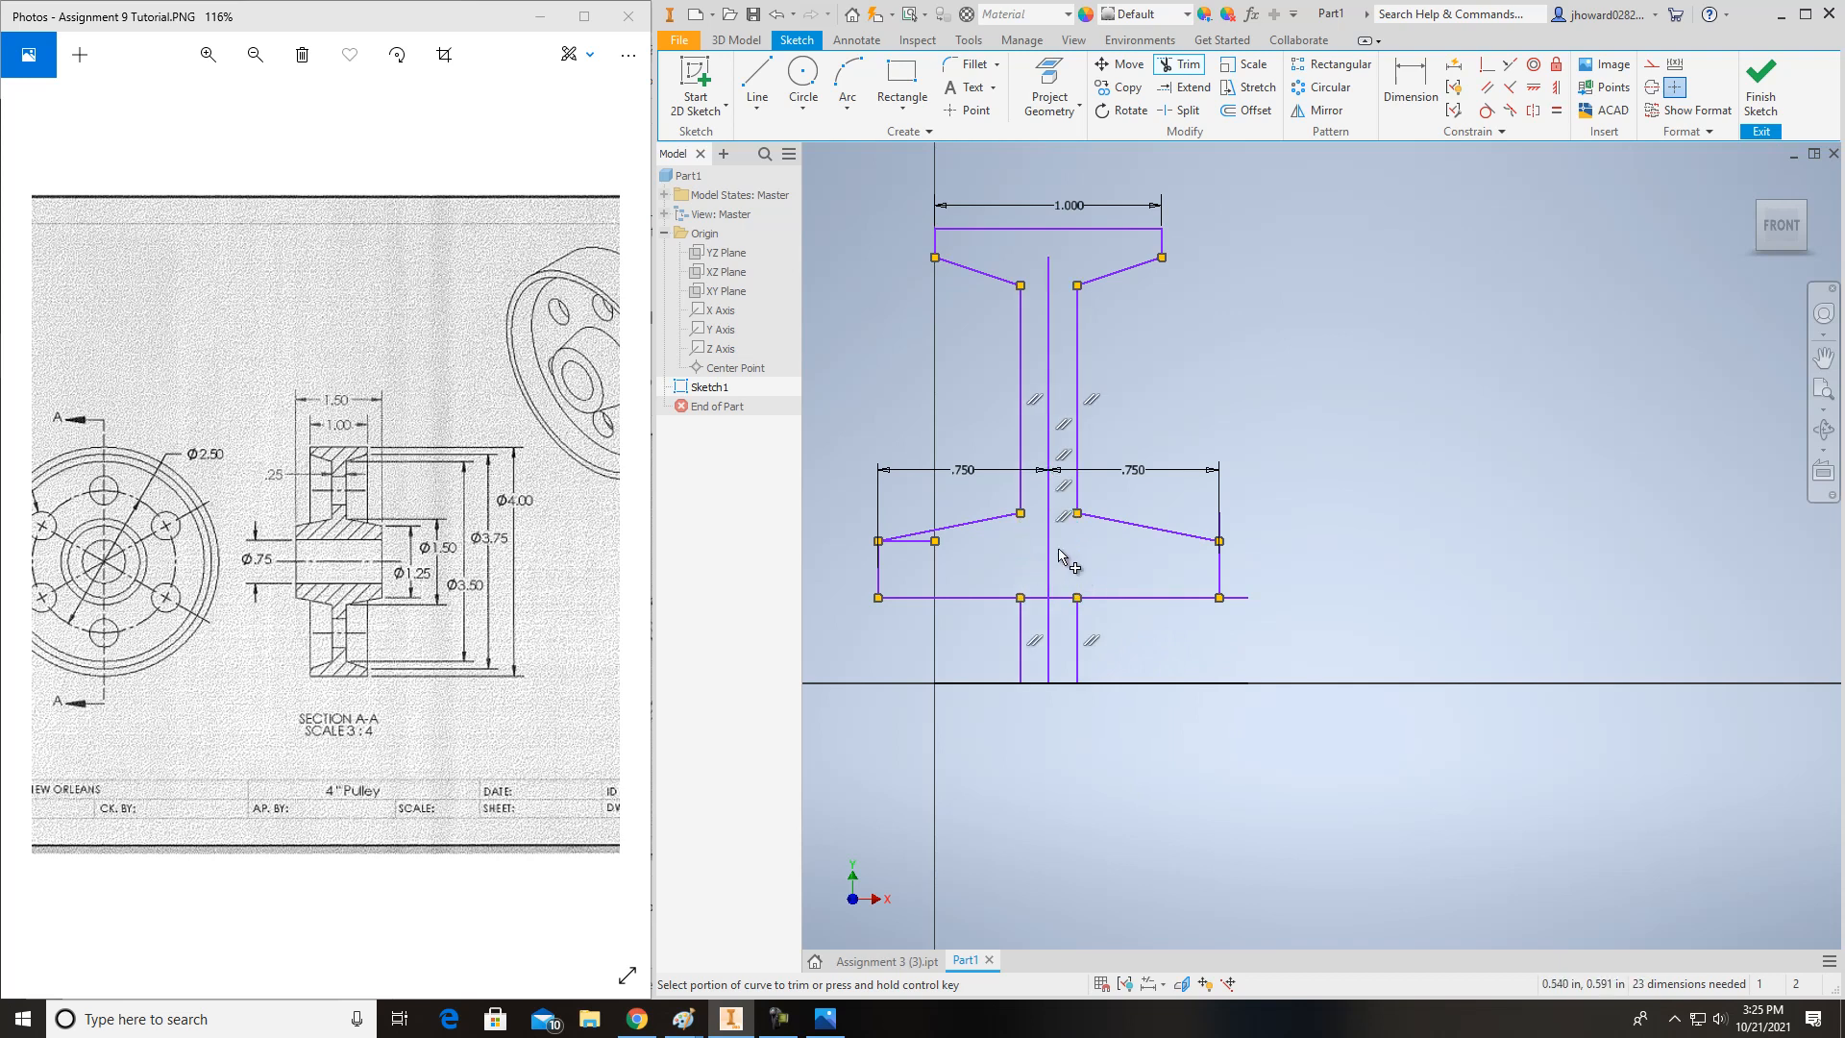
click(1079, 655)
click(1022, 656)
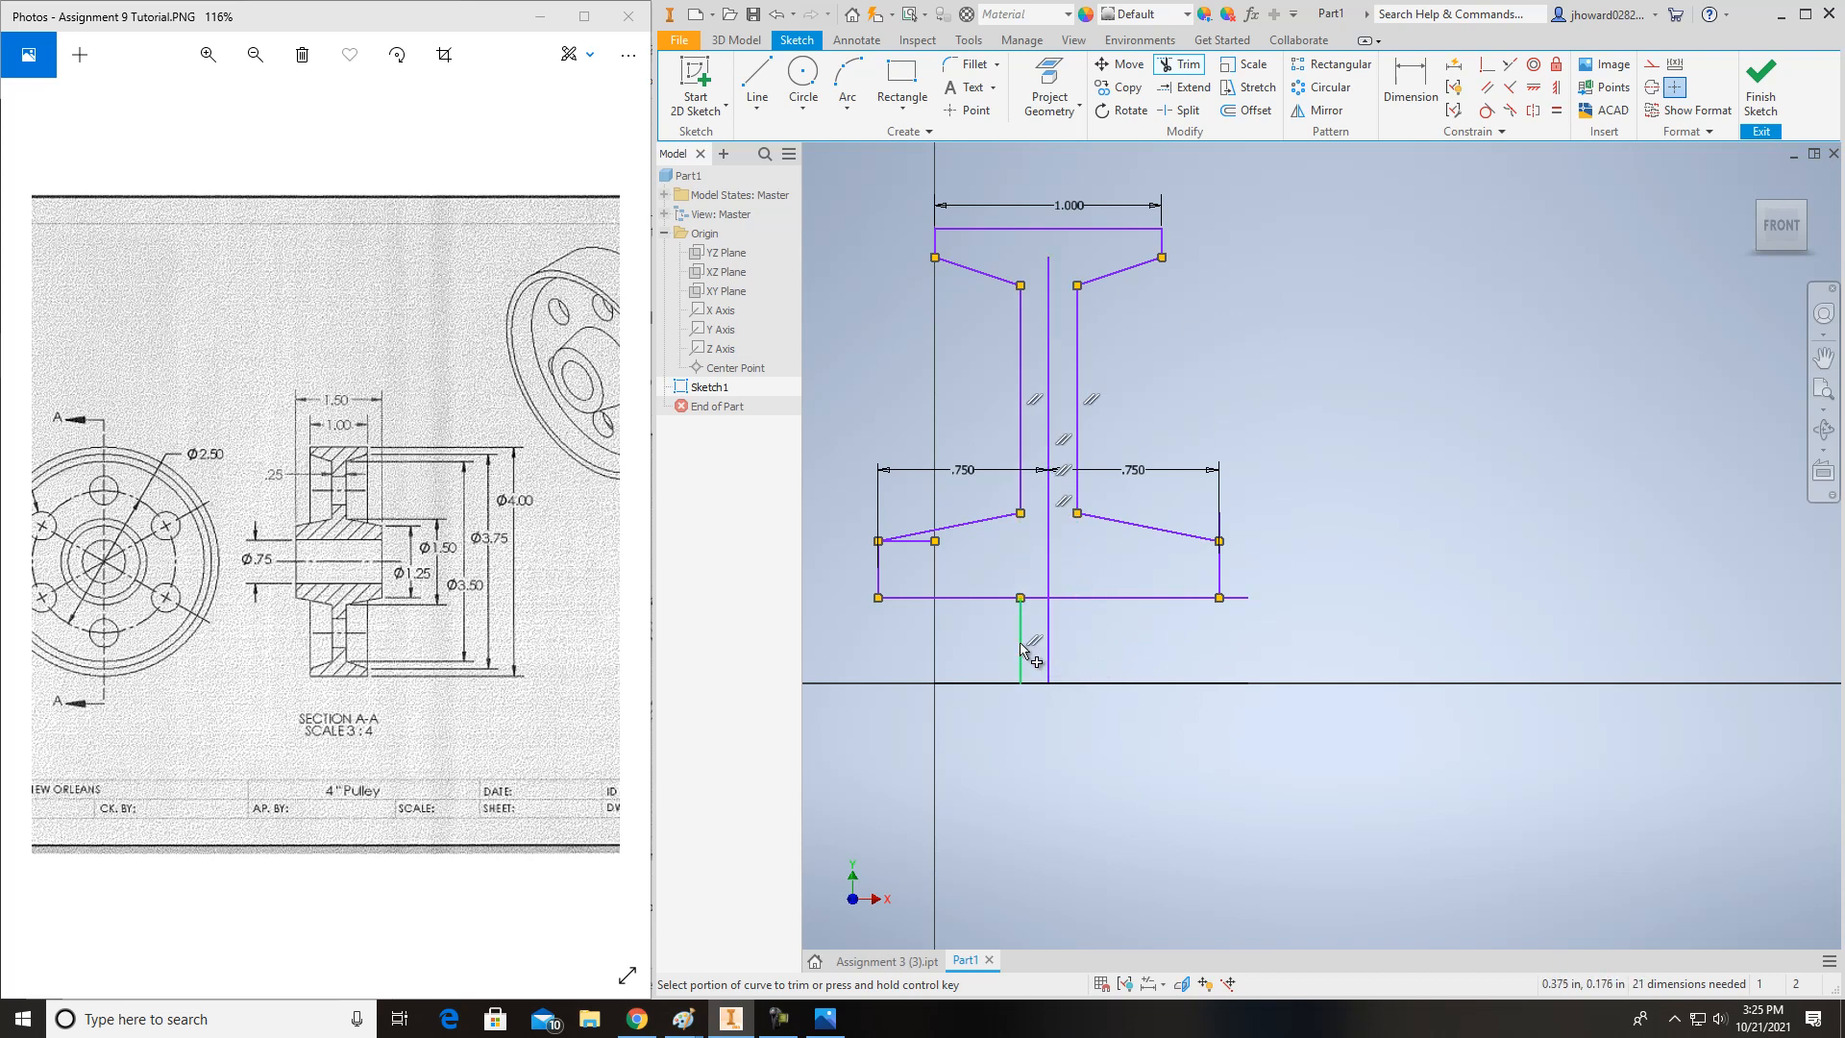
- Delete the vertical centre line running through the web and hub
click(1054, 416)
key(Escape)
click(1050, 627)
key(Delete)
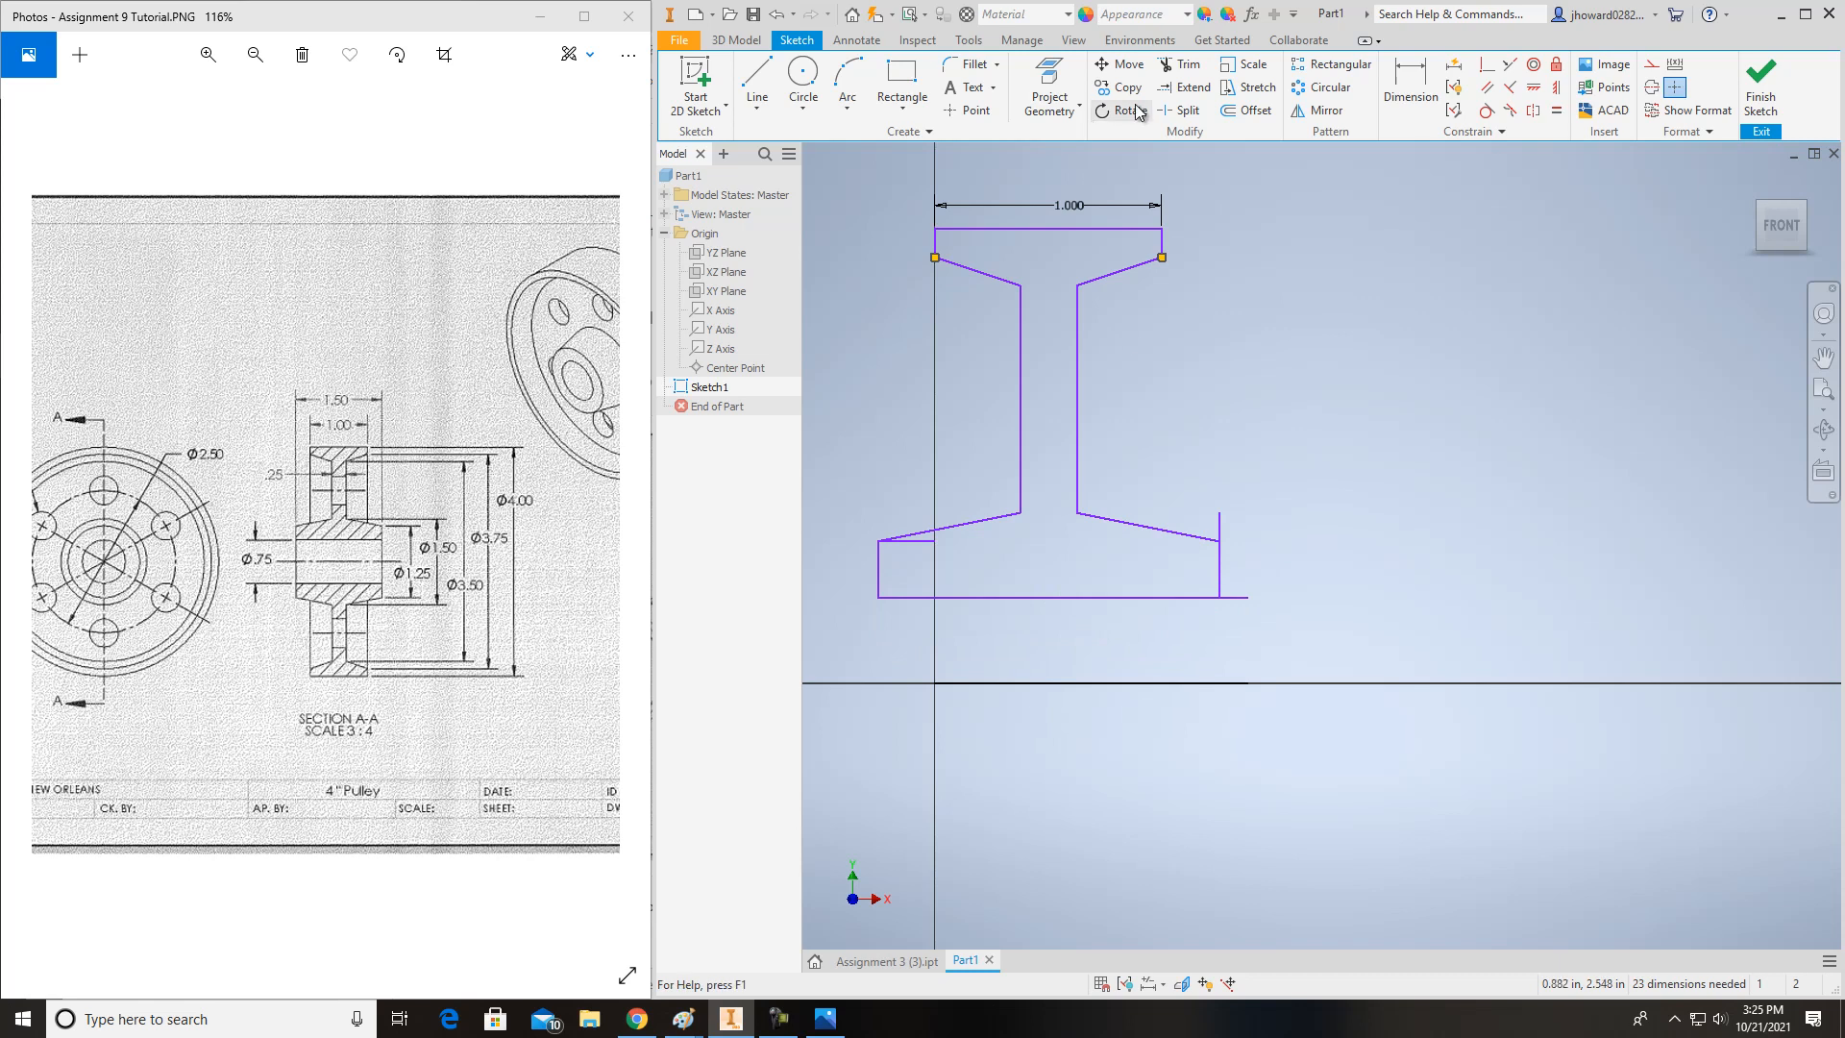
- Trim the leftover stubs at the hub's right edge and inside its left end to close the profile
click(1182, 64)
click(1226, 529)
click(1235, 598)
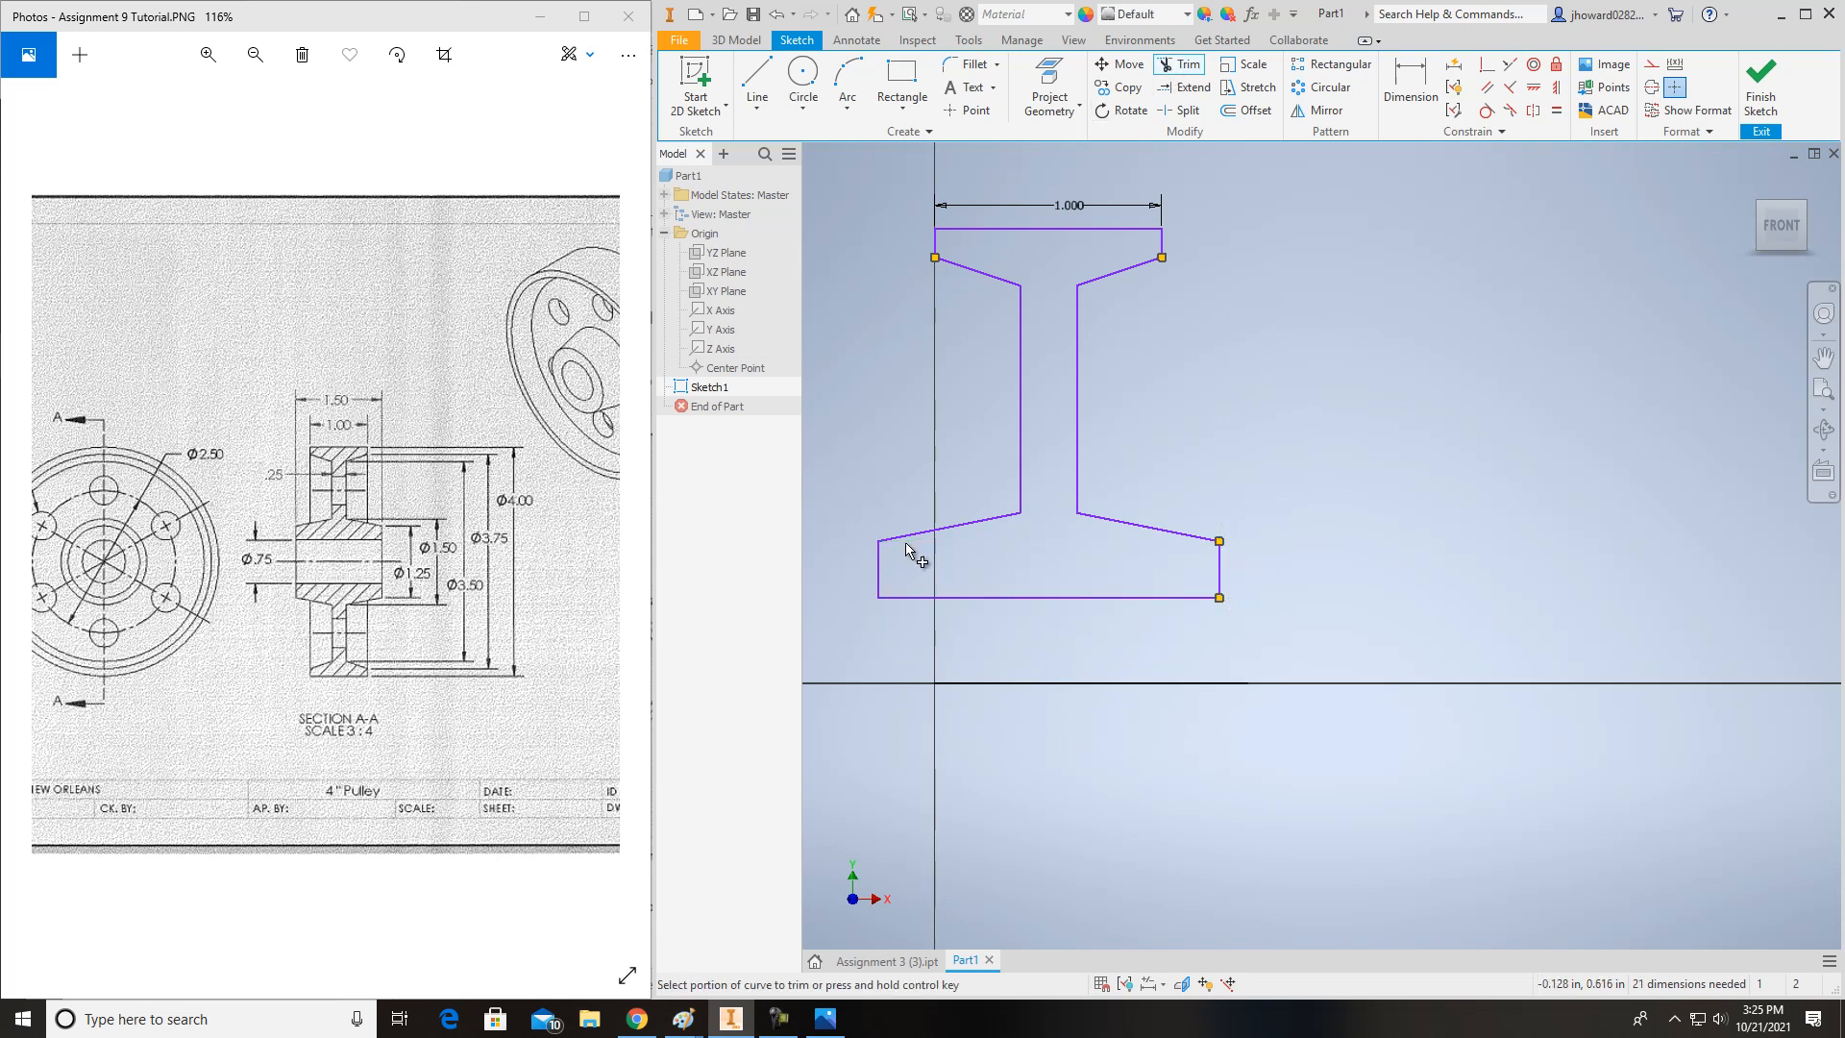
scroll(1070, 544, down, 3)
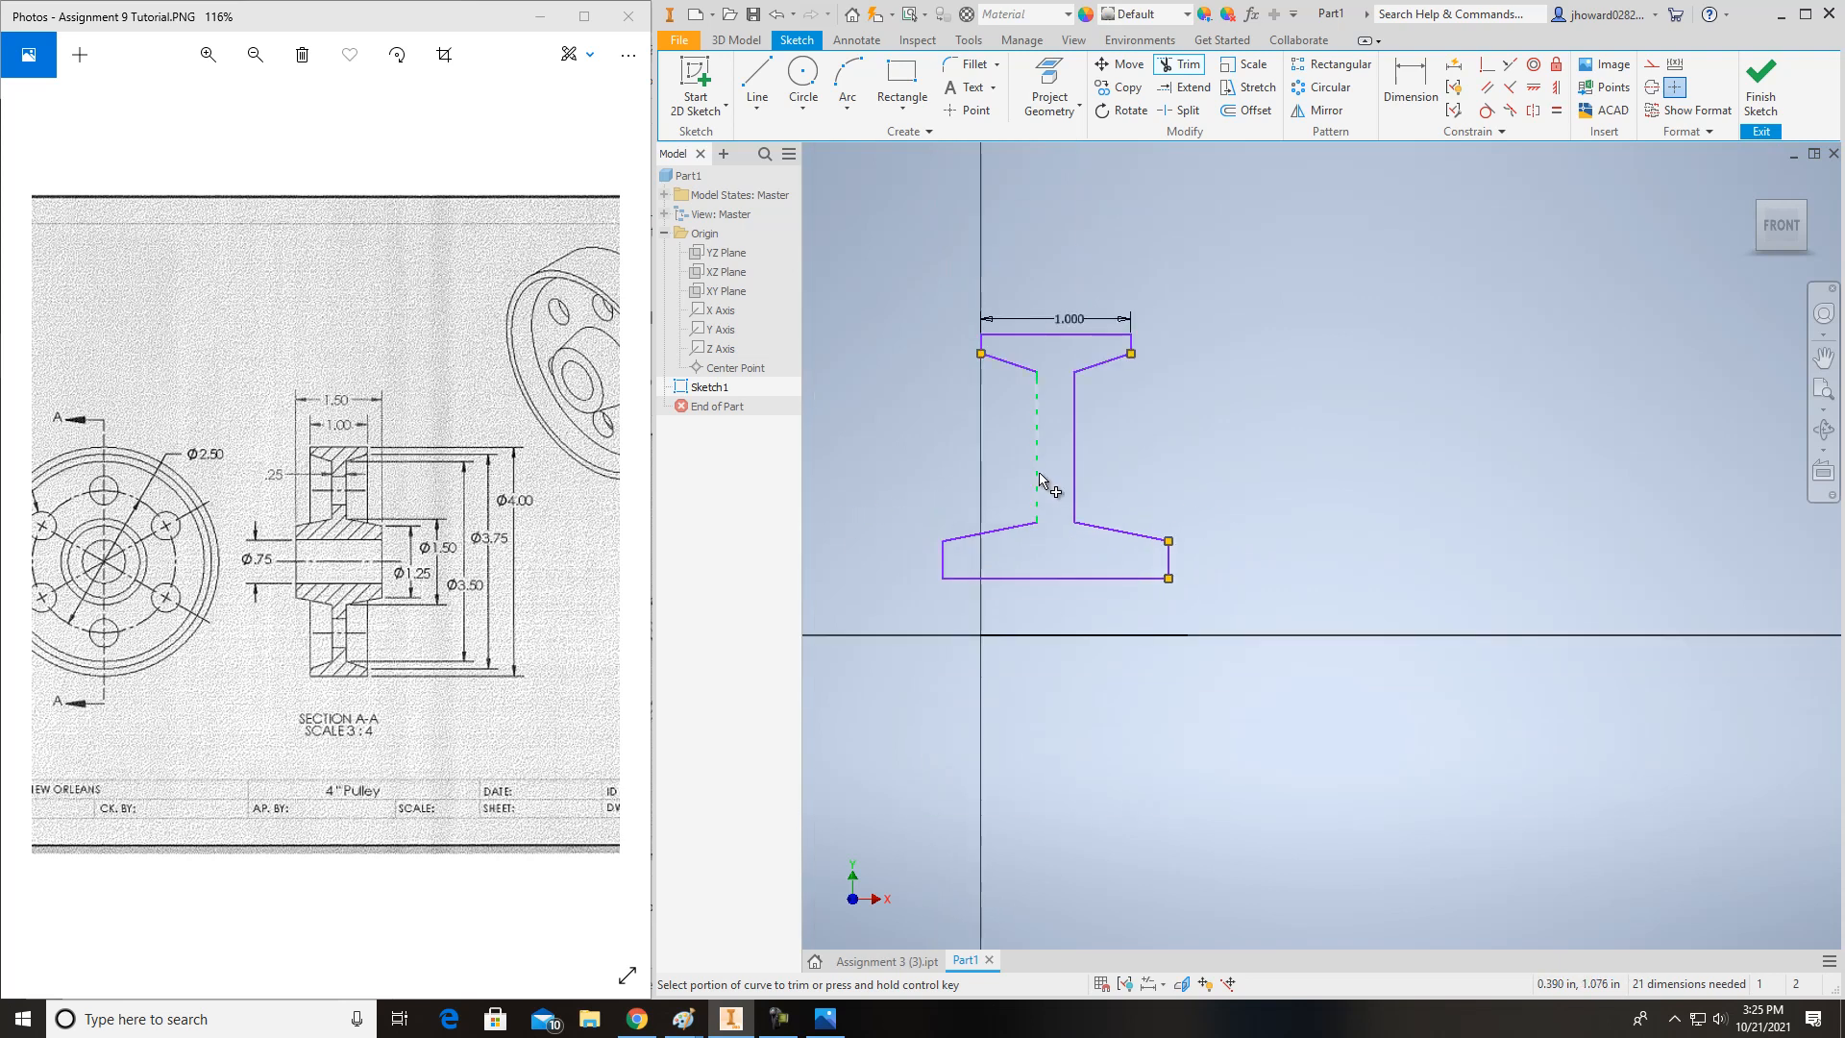
- Measure the distance from the hub's bore line to the axis line without placing a dimension
middle_drag(1040, 480, 1058, 467)
key(Escape)
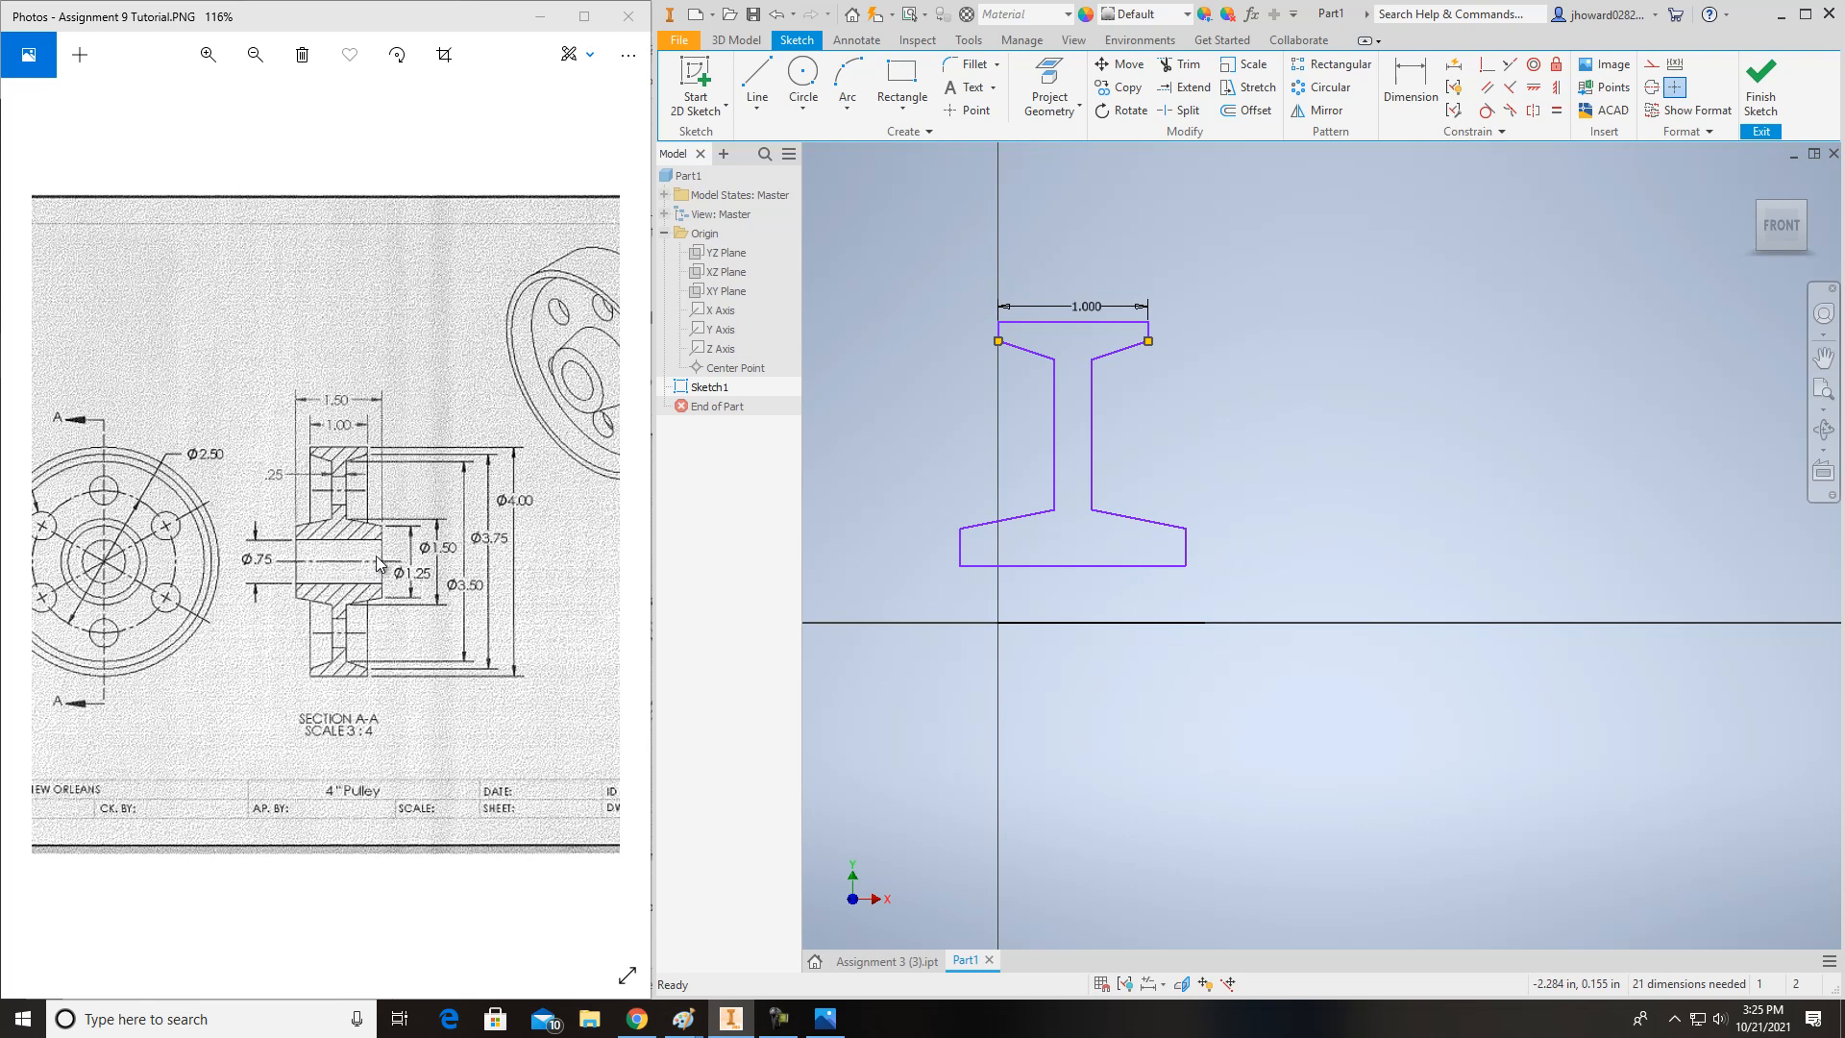
click(1411, 87)
click(1112, 565)
click(1115, 623)
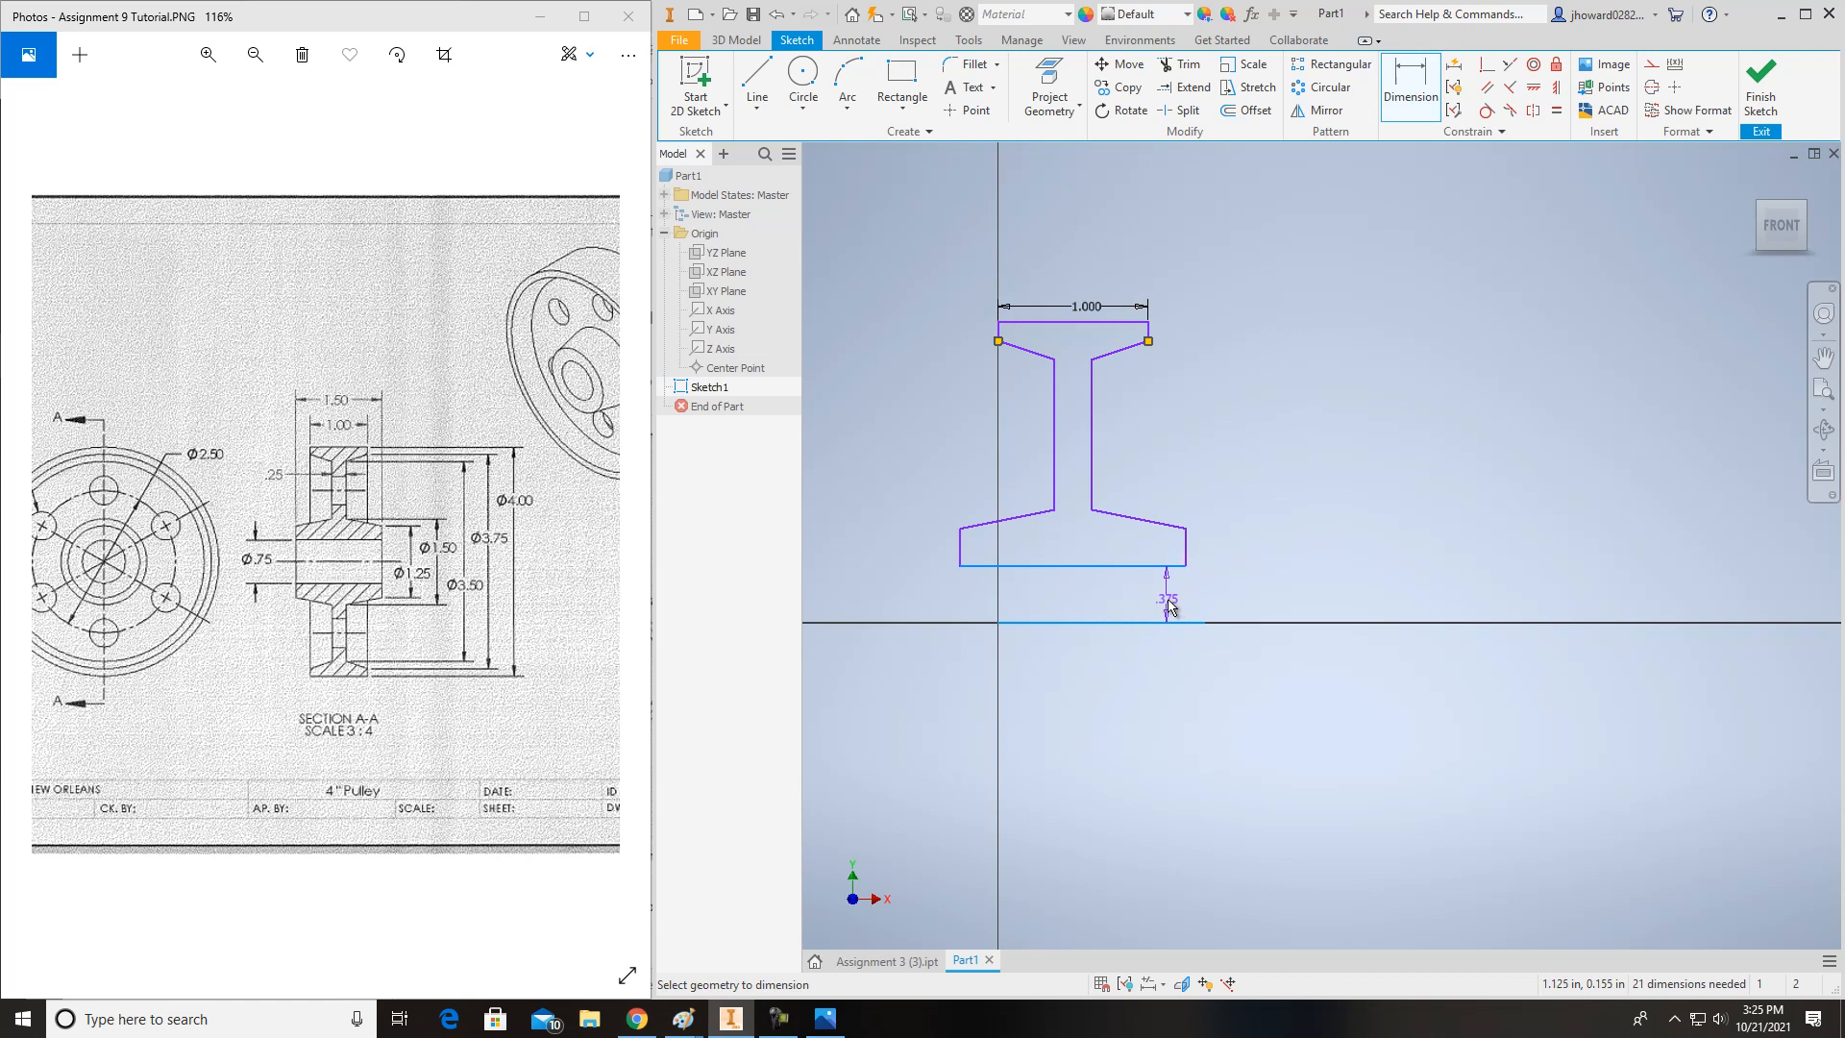
key(Escape)
key(Escape)
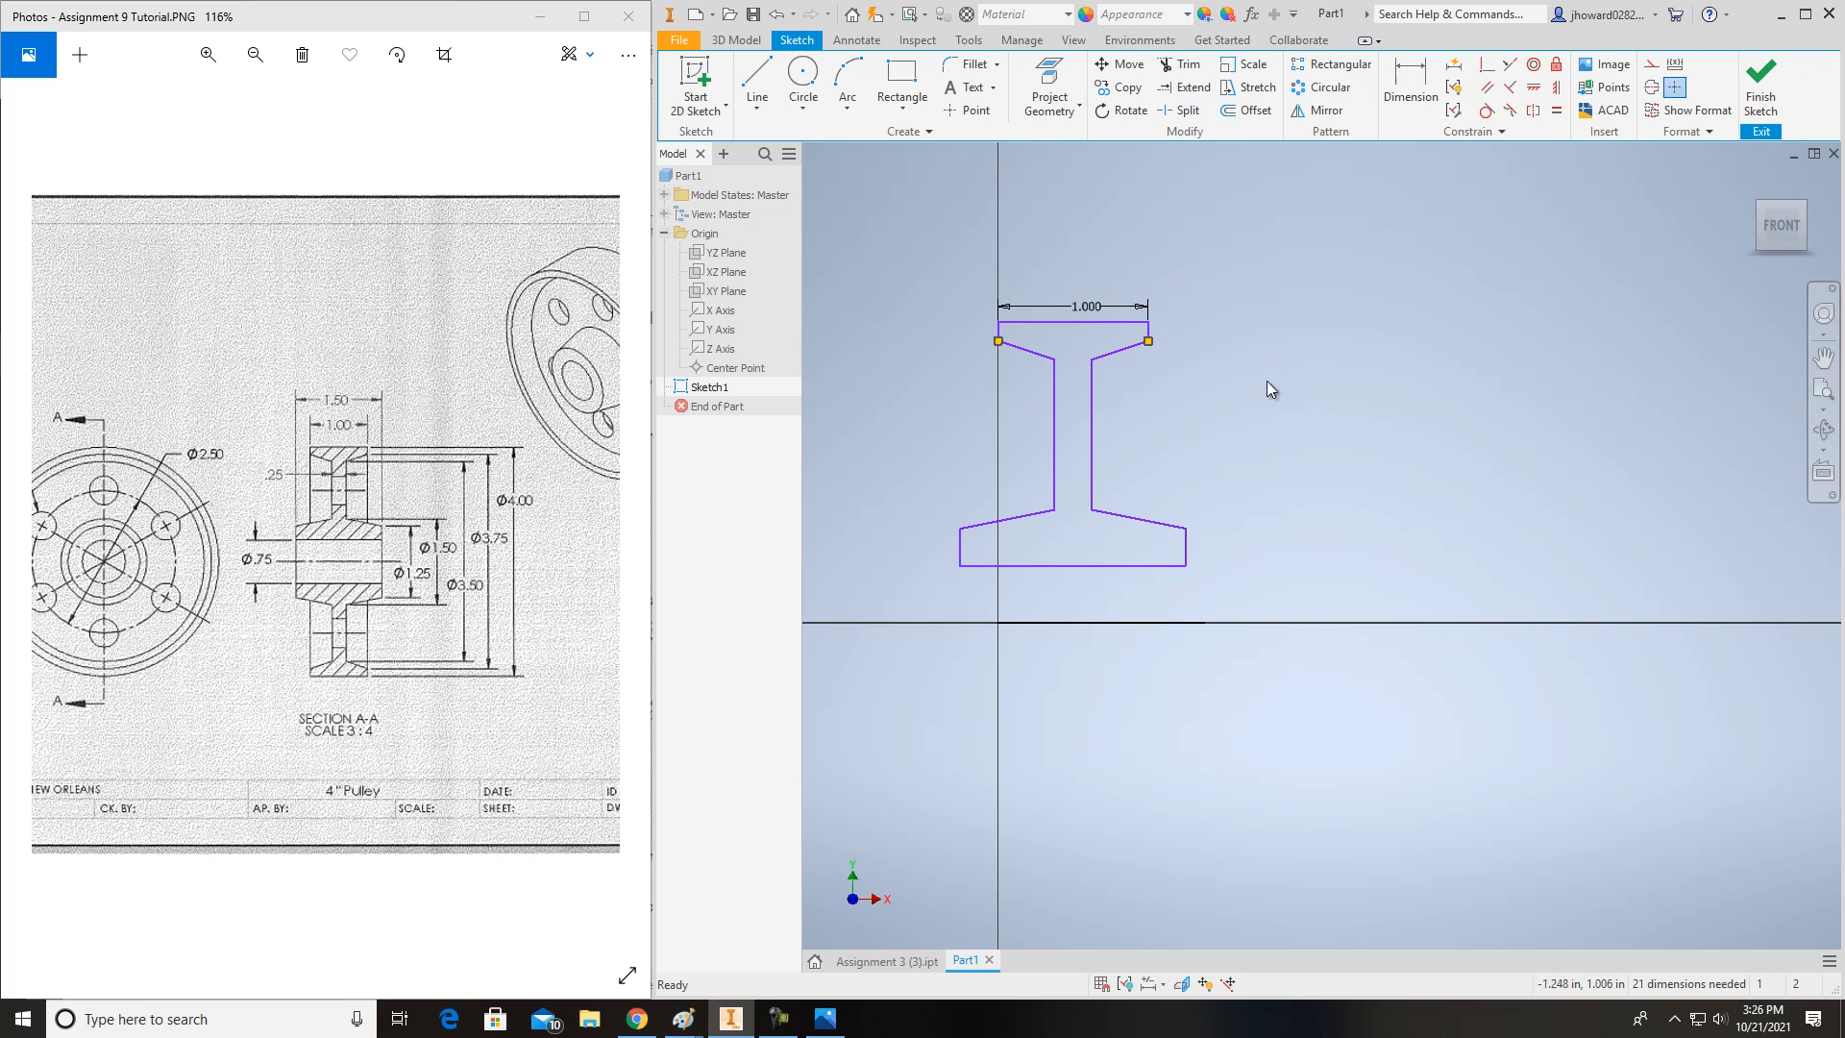
- Finish the sketch and revolve the closed half cross-section a full 360 degrees about the separate horizontal axis line
click(1757, 91)
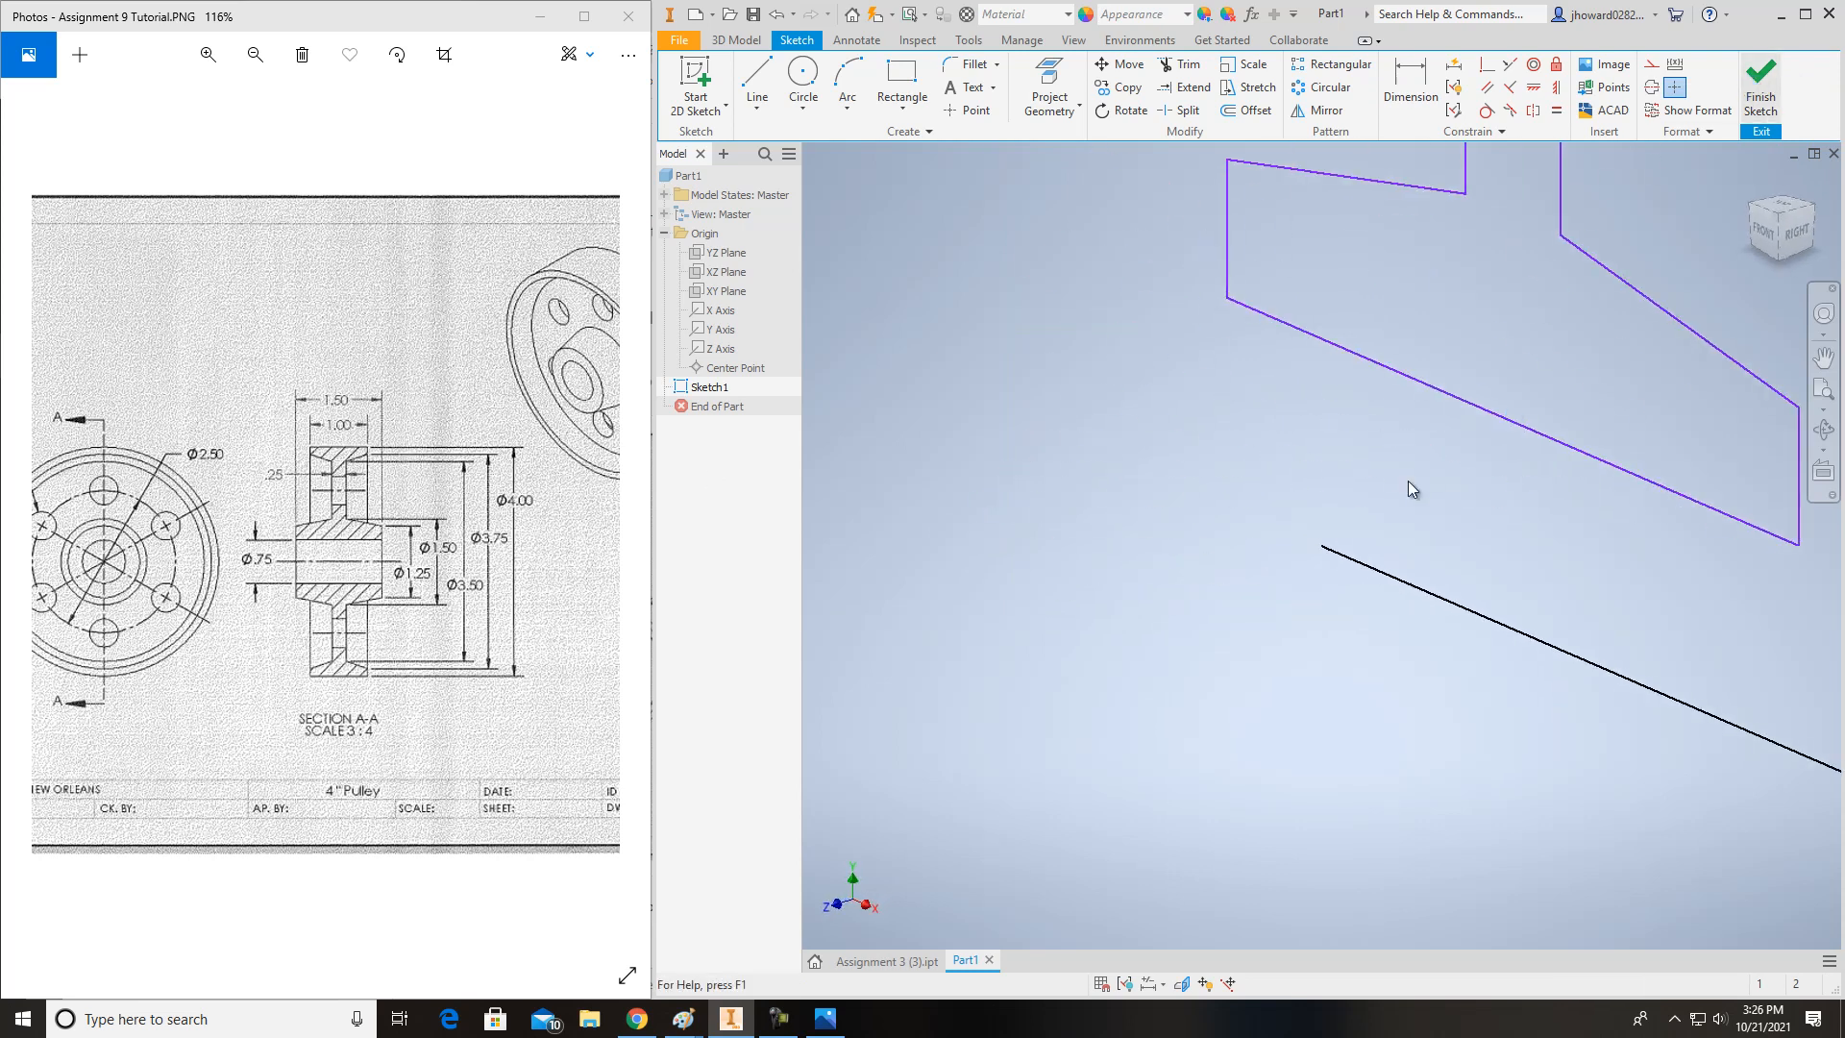
mouse_move(1409, 481)
middle_down()
mouse_move(1244, 484)
mouse_move(1123, 520)
middle_up()
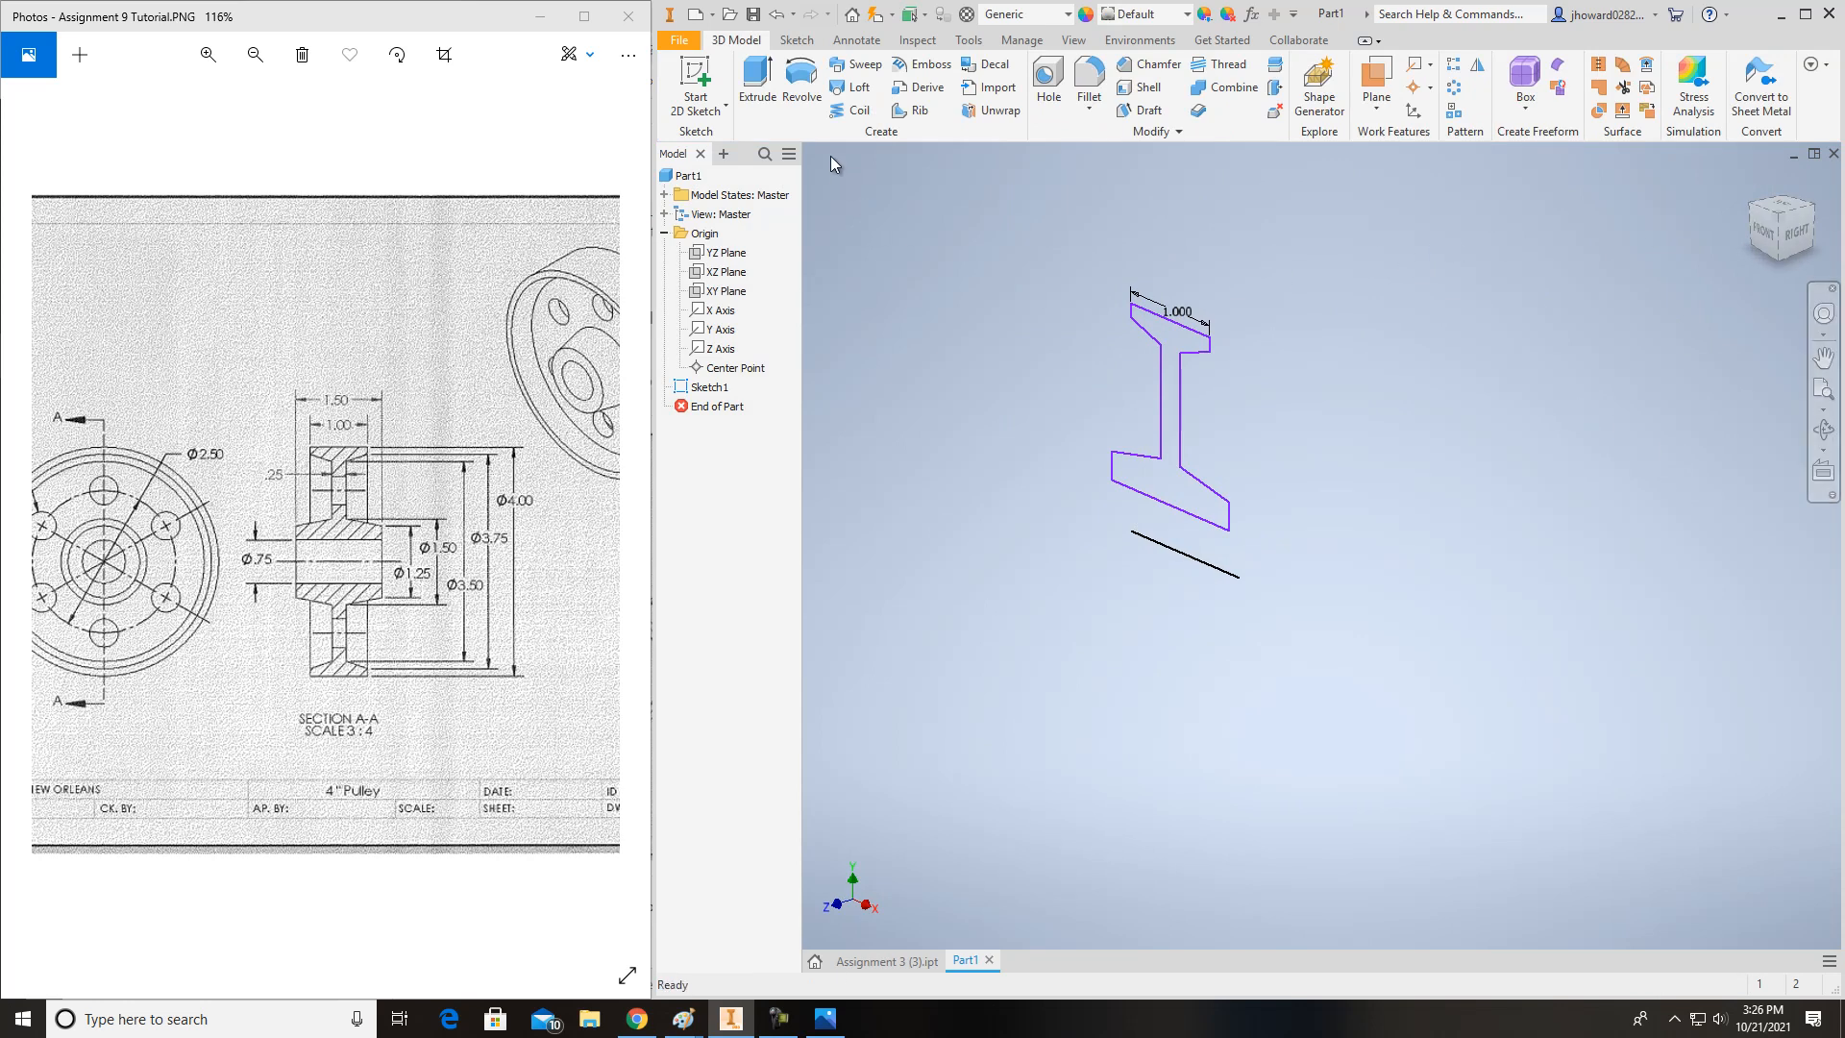
click(806, 92)
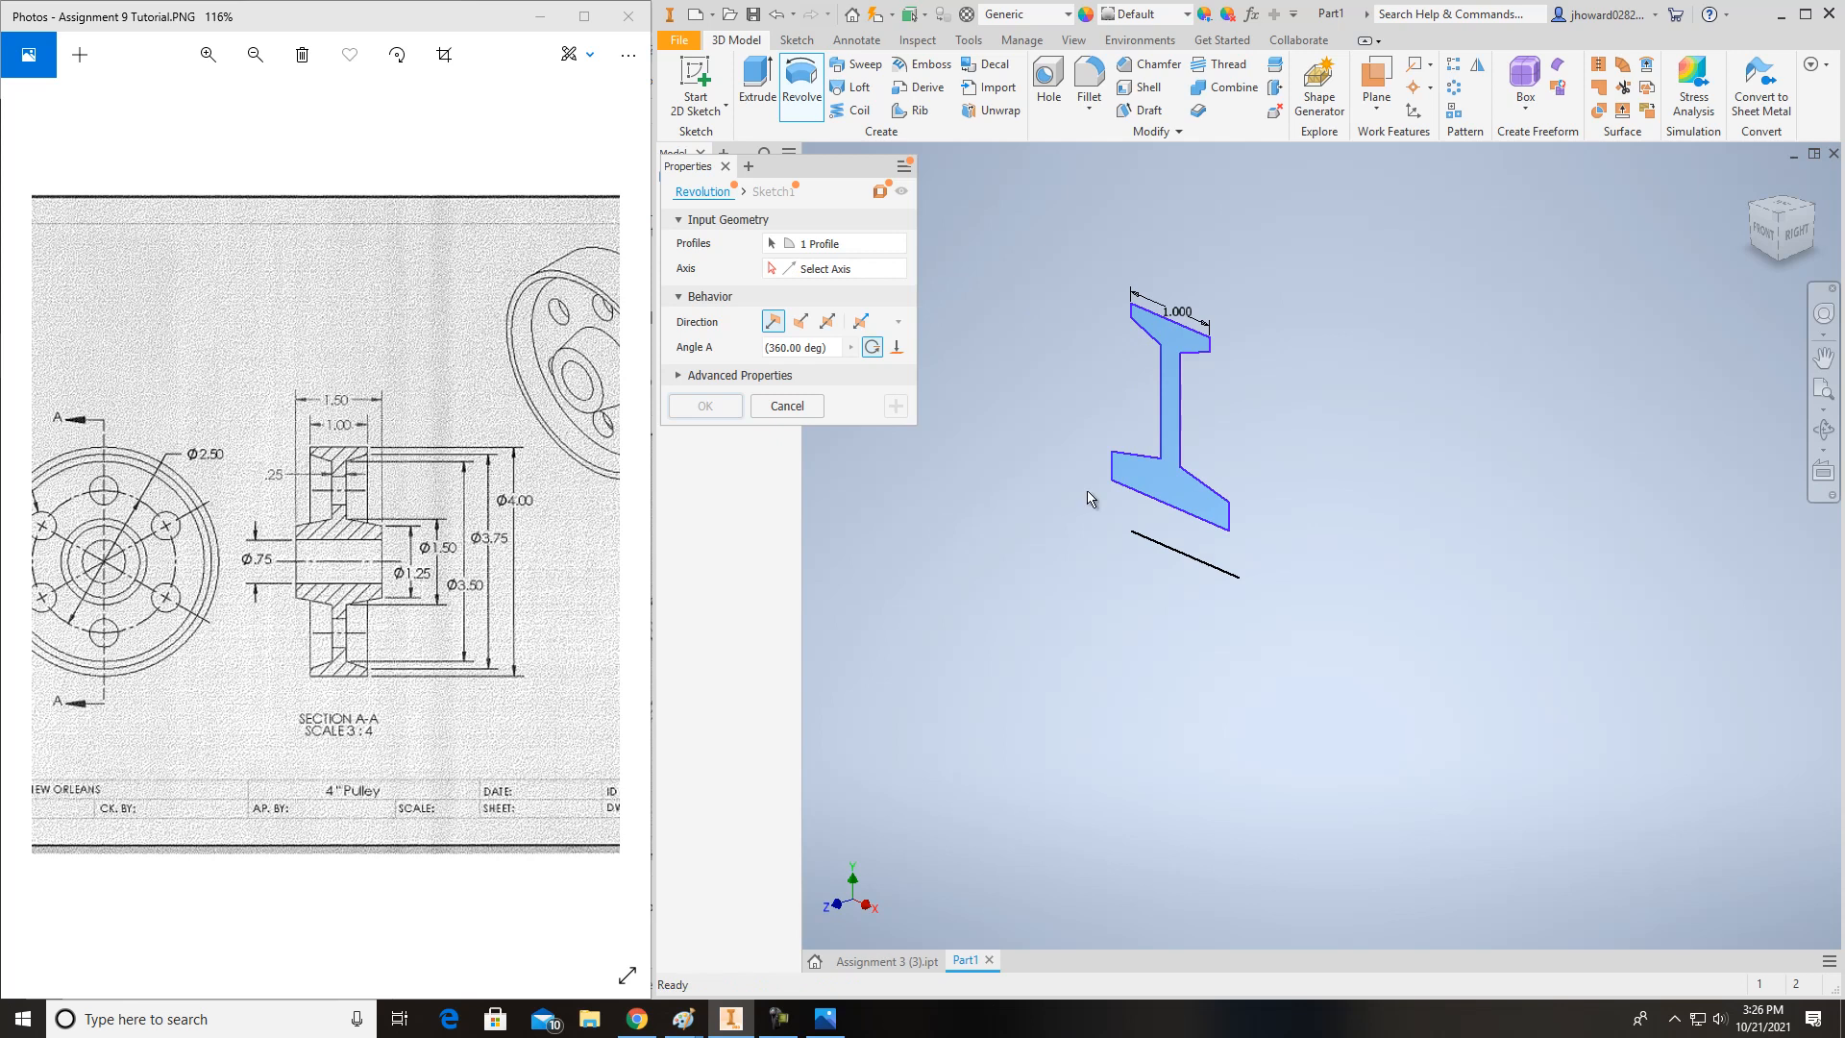
click(1189, 564)
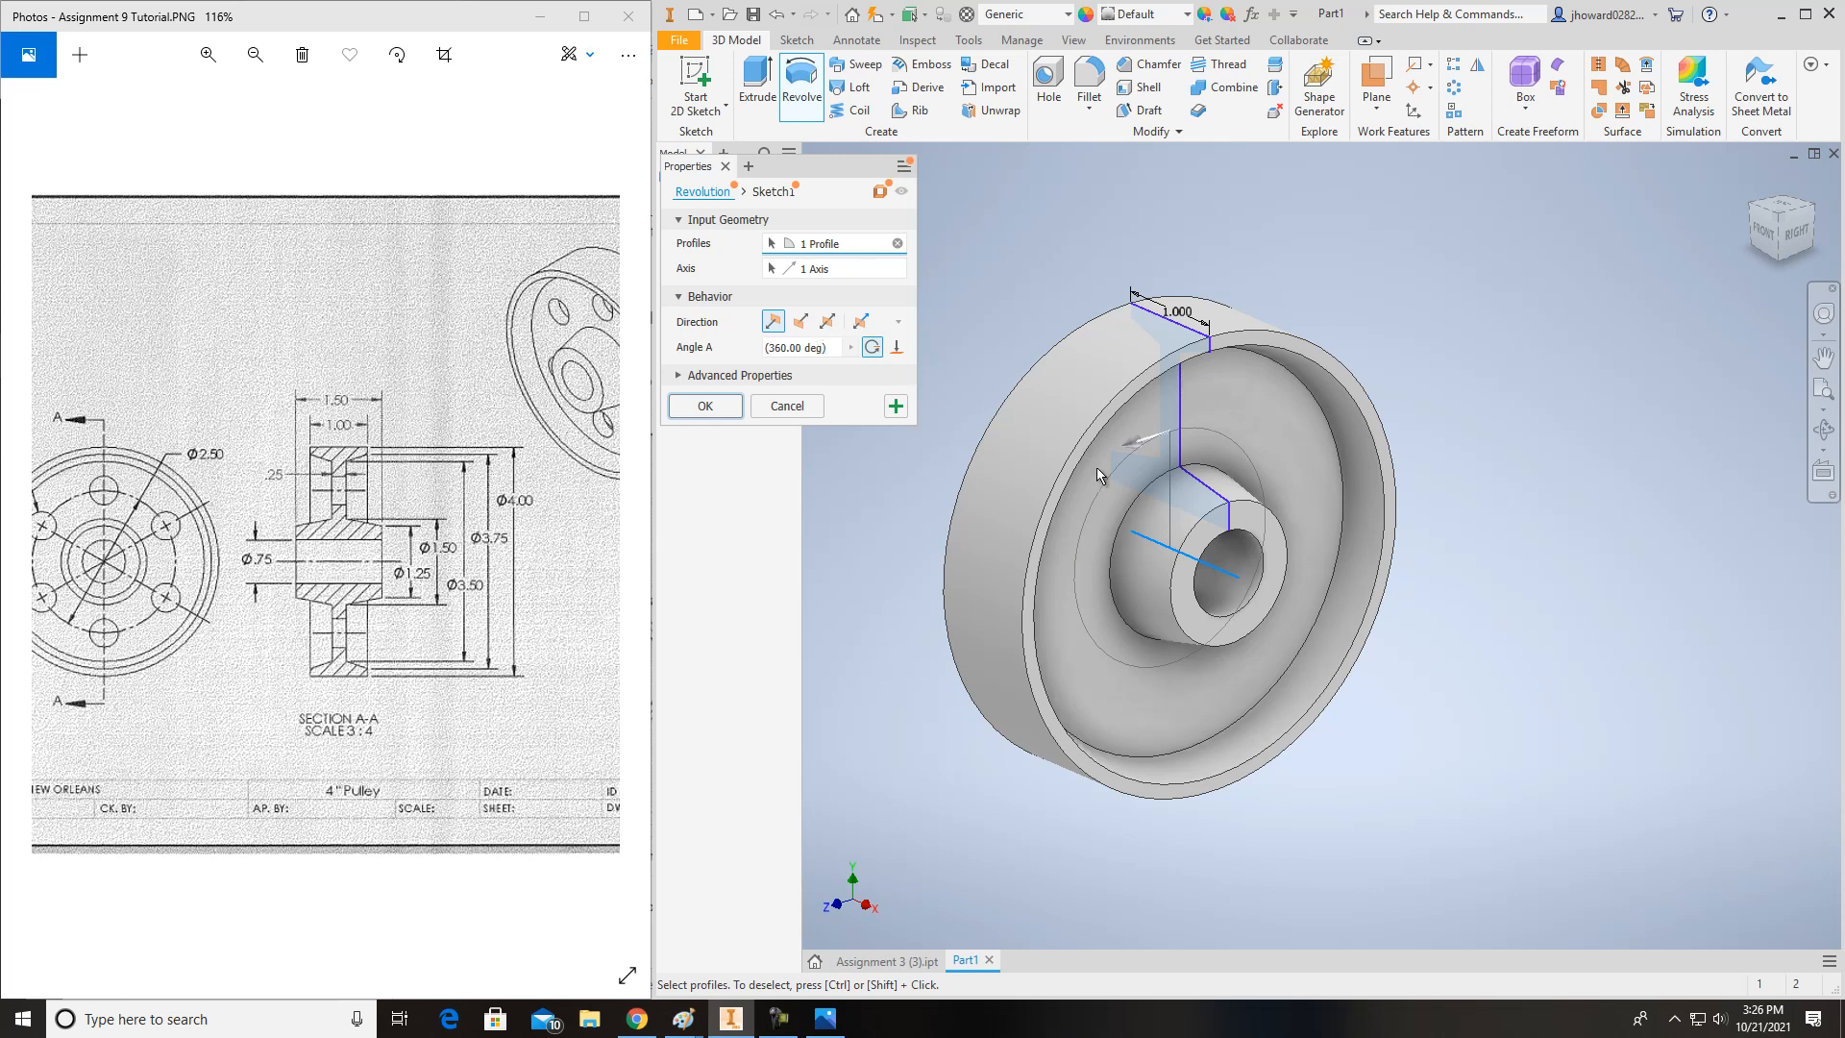
click(707, 406)
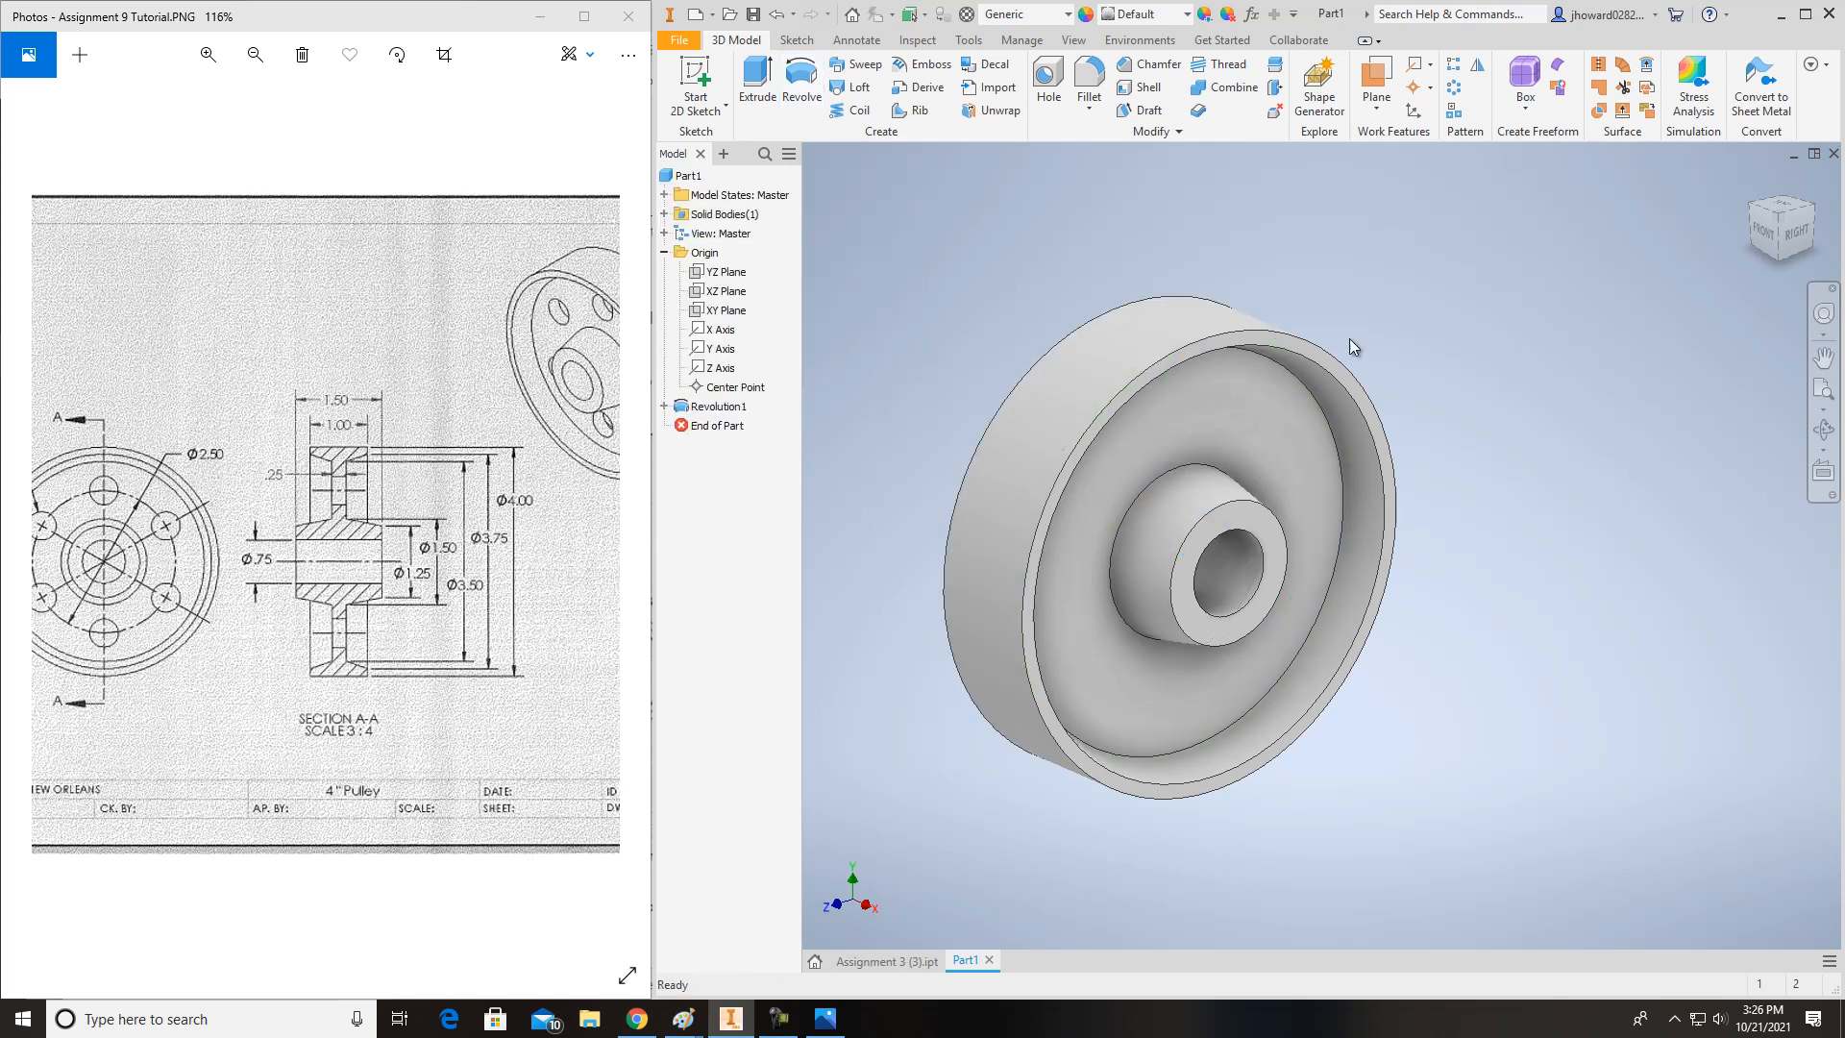
shift+middle_drag(1774, 233, 1059, 339)
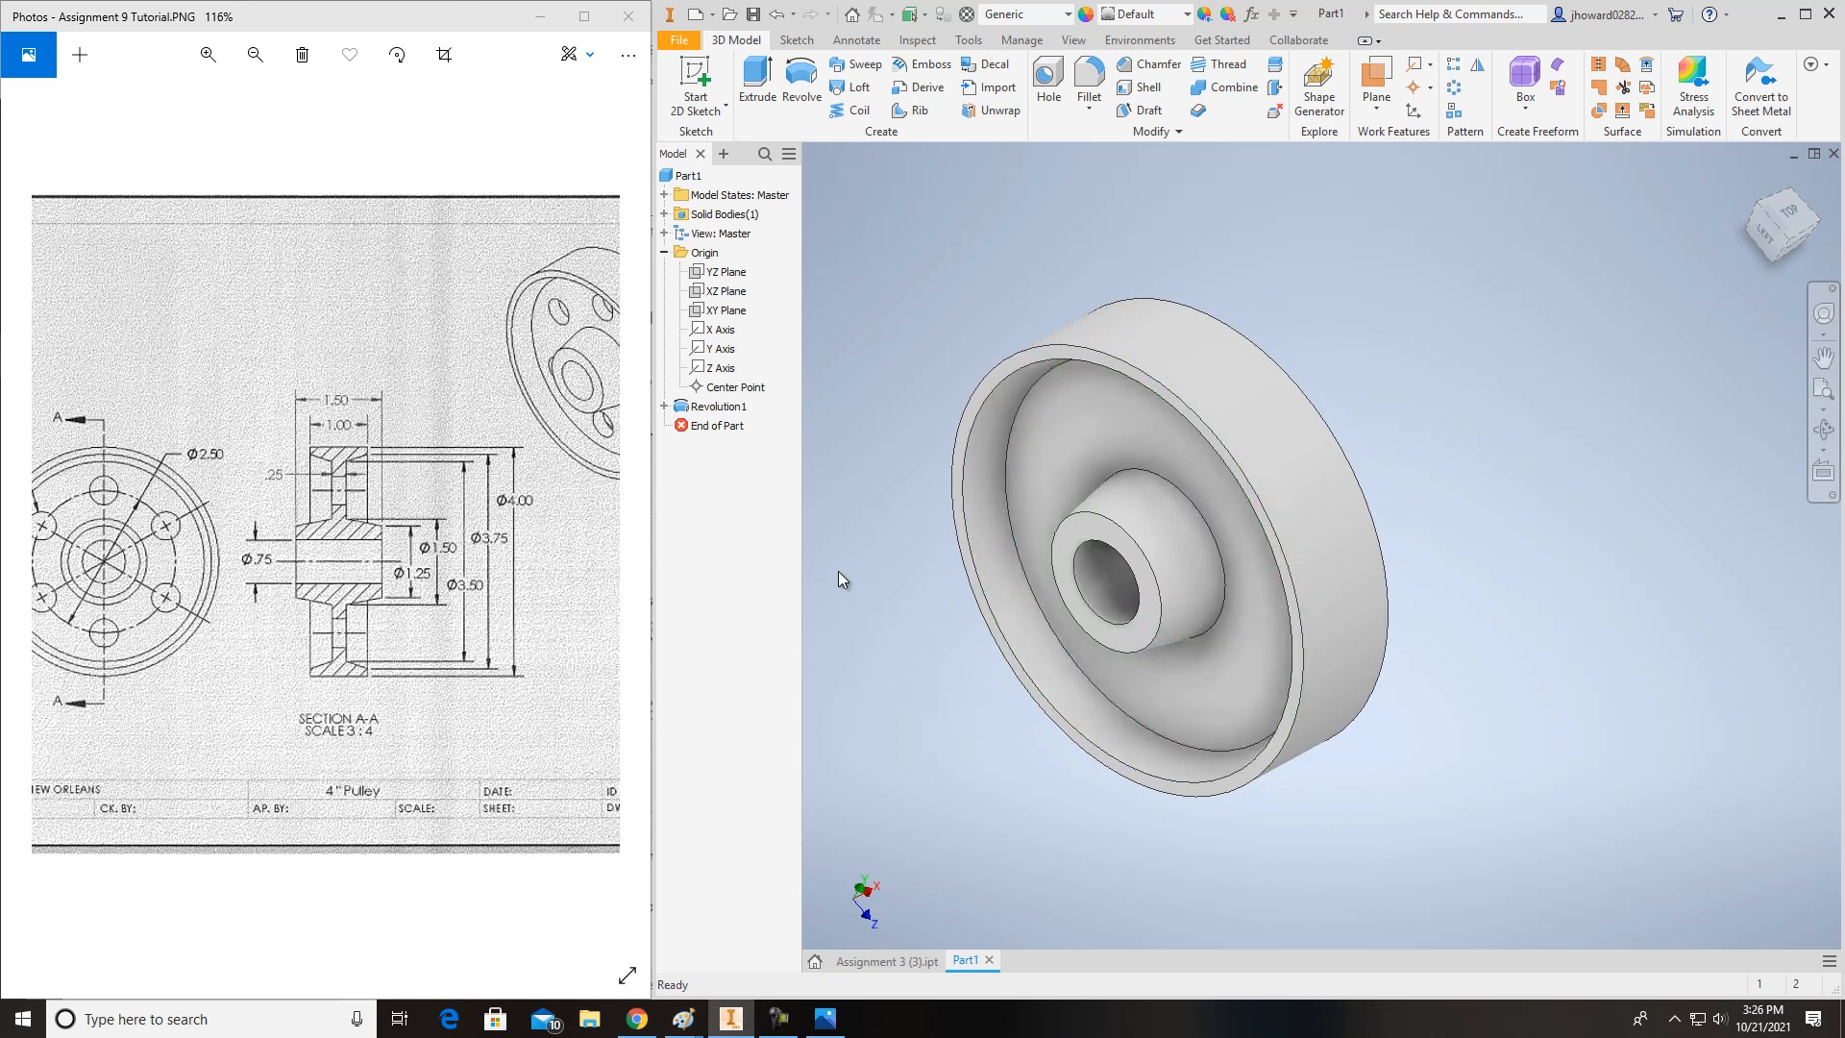
- Review the revolution's profile, axis and angle settings, and look over the pulley drawing
double_click(715, 407)
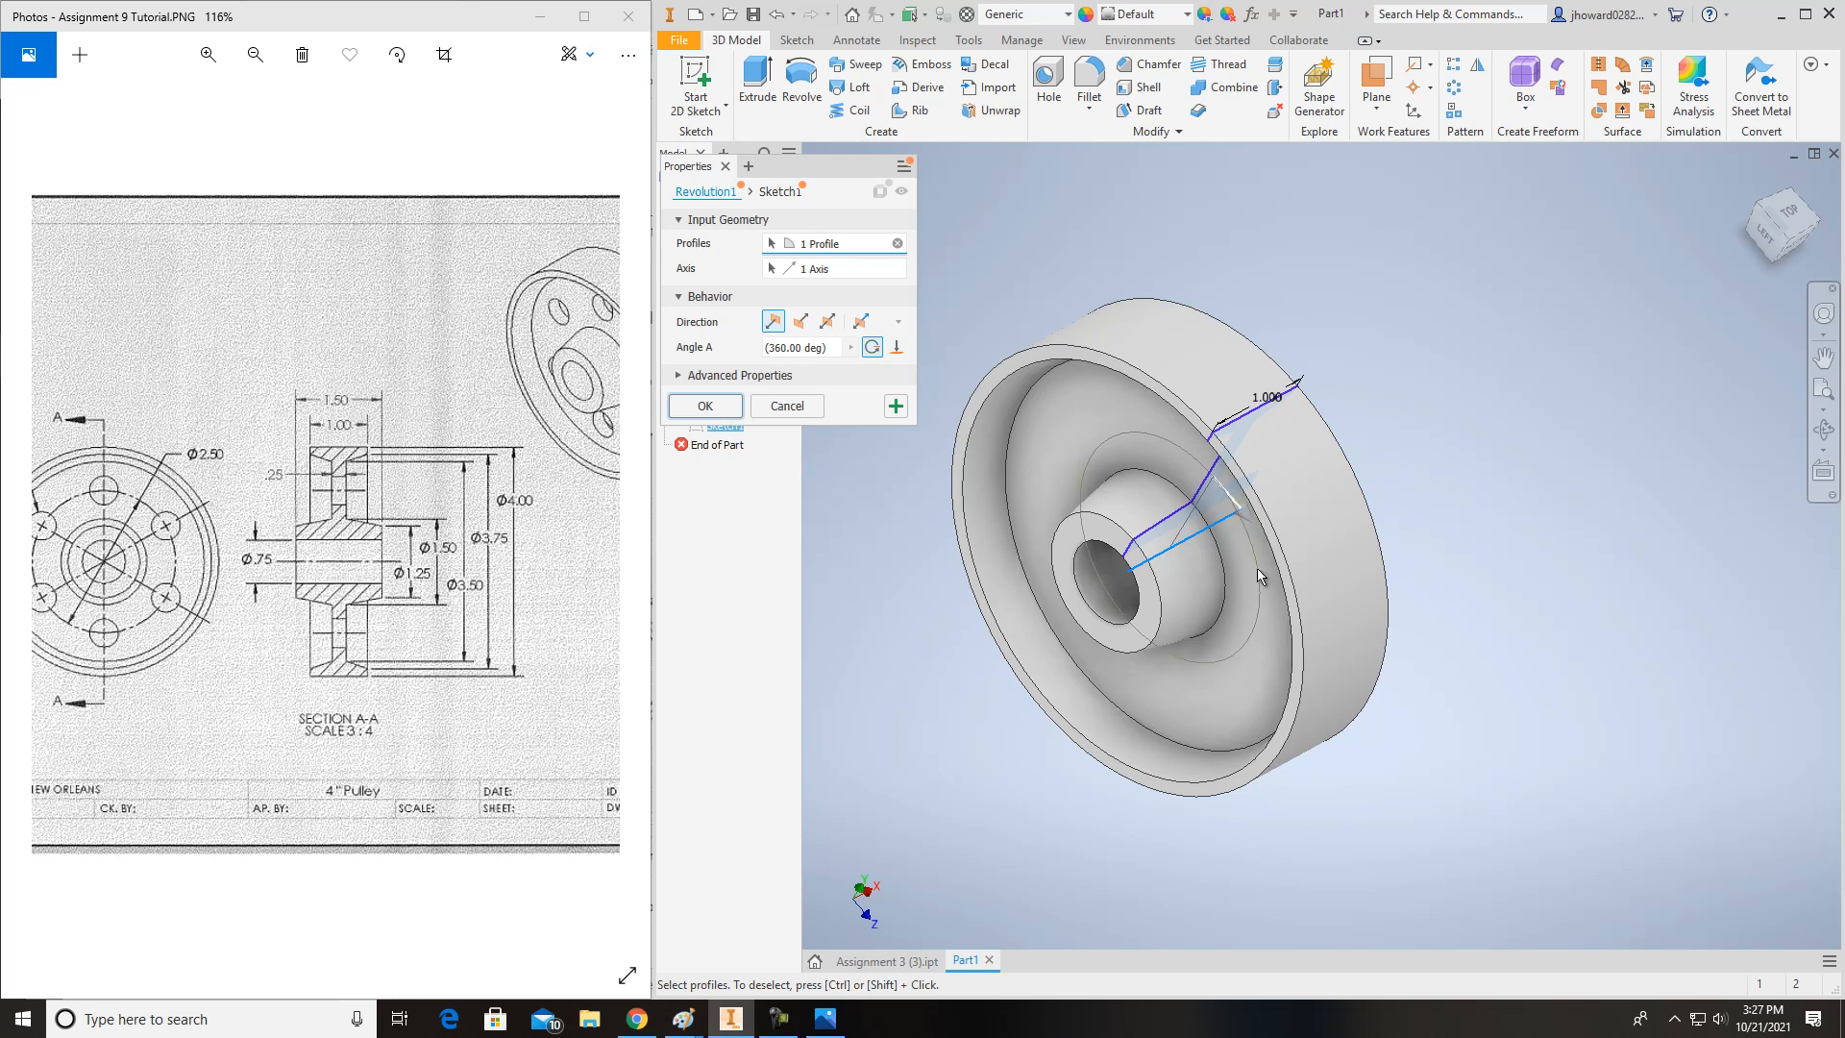
click(705, 406)
scroll(1180, 476, down, 5)
scroll(1516, 391, up, 6)
scroll(1345, 480, down, 4)
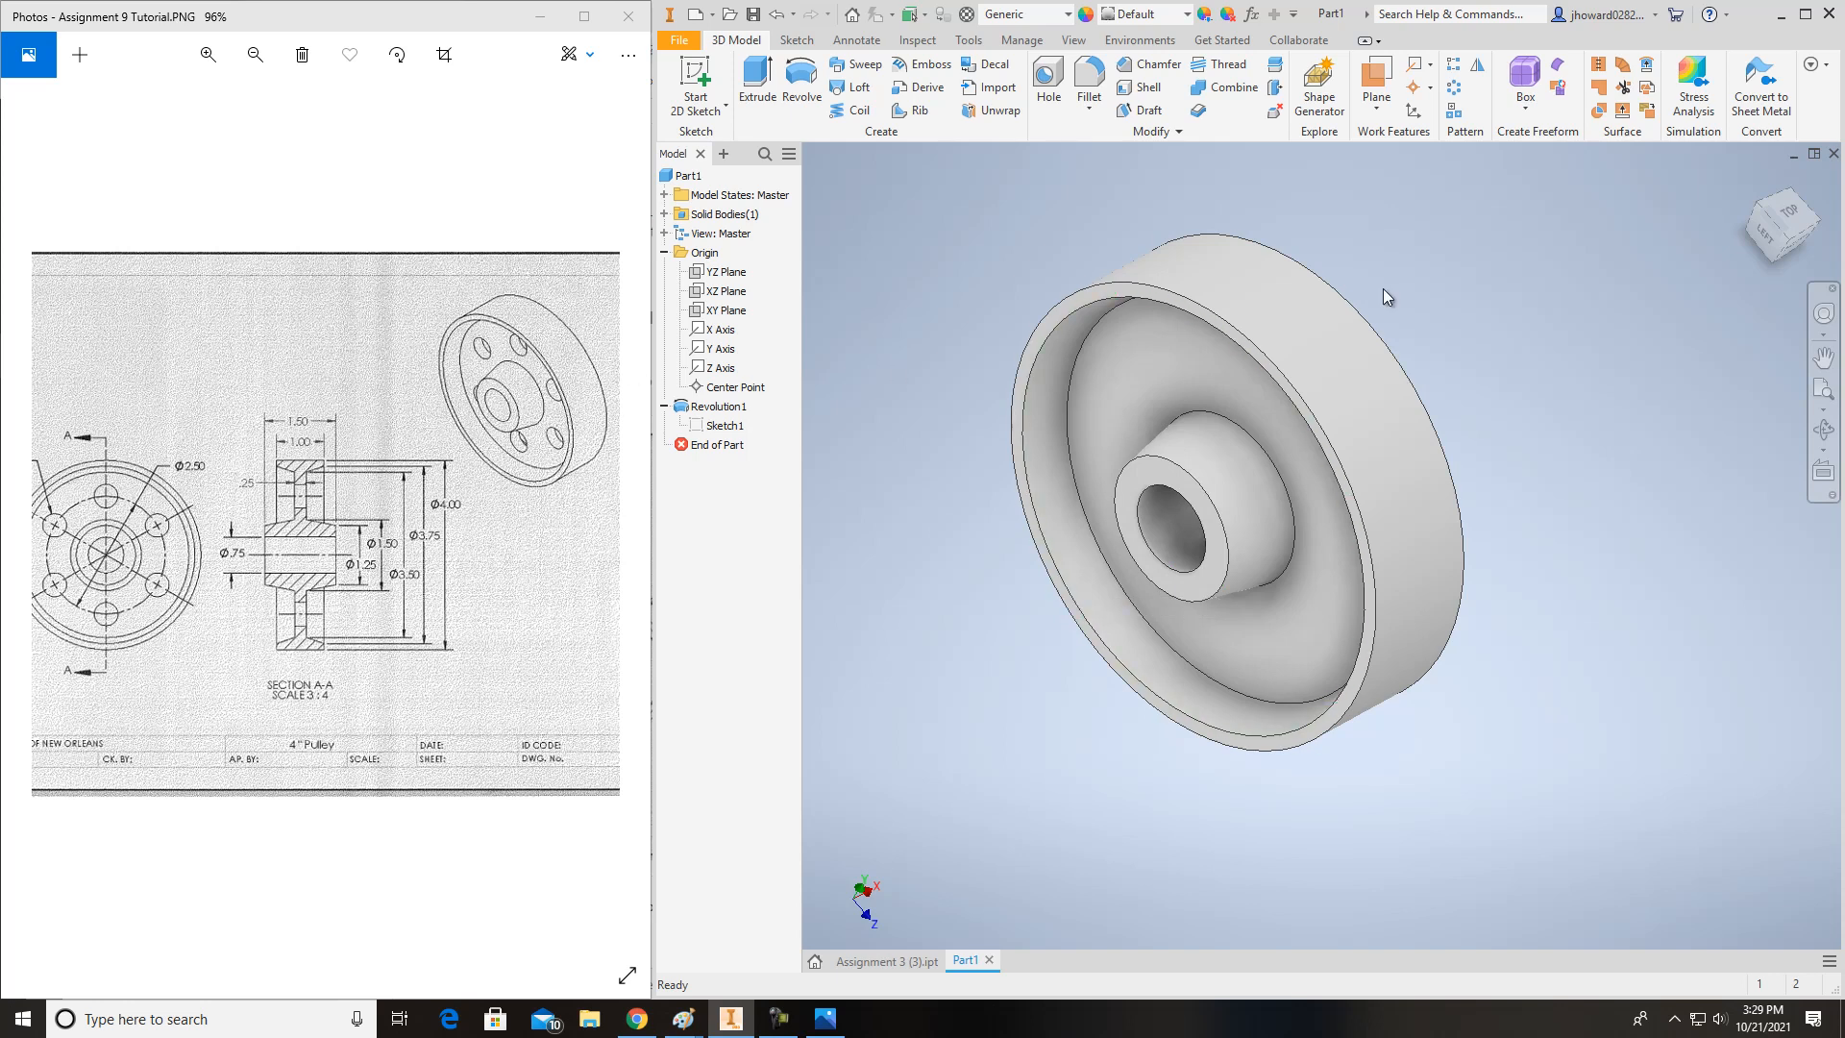
- On the pulley's recessed web face, sketch a circle about 0.56 in in diameter, centred about 1.29 in straight above the bore centre
click(722, 114)
click(735, 135)
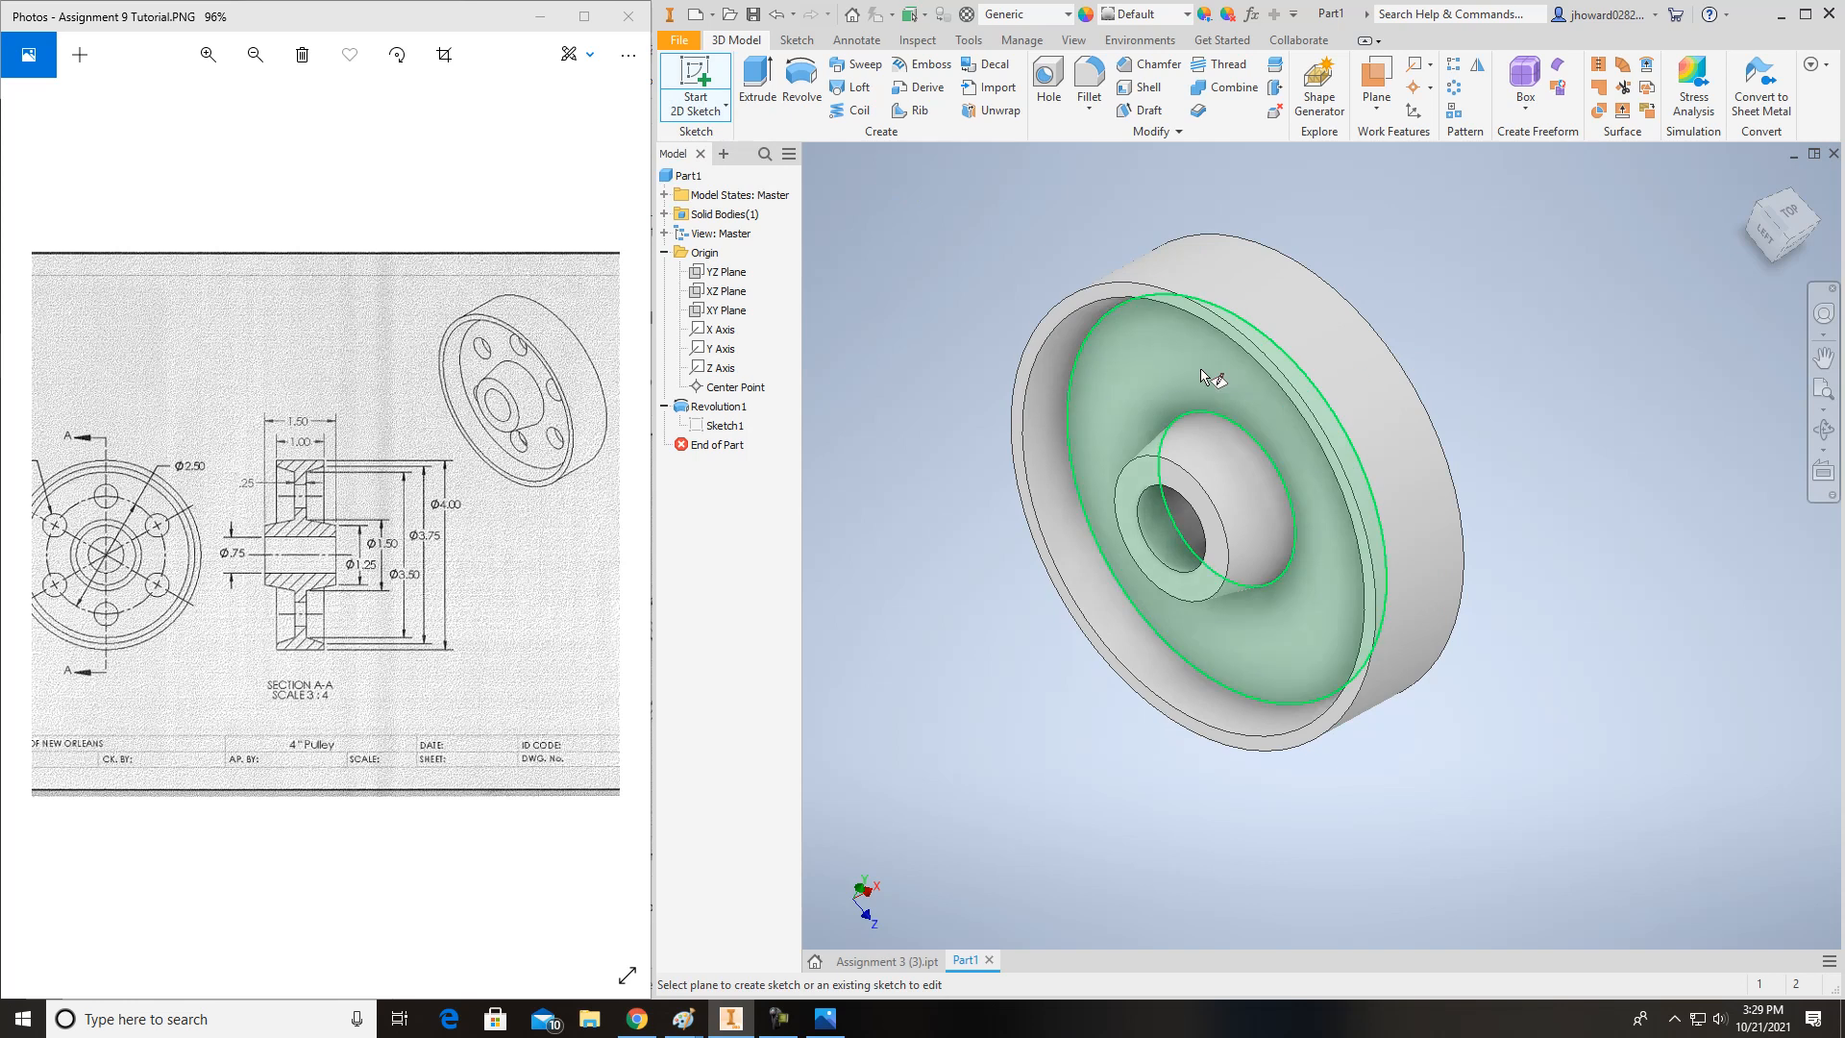
click(1153, 356)
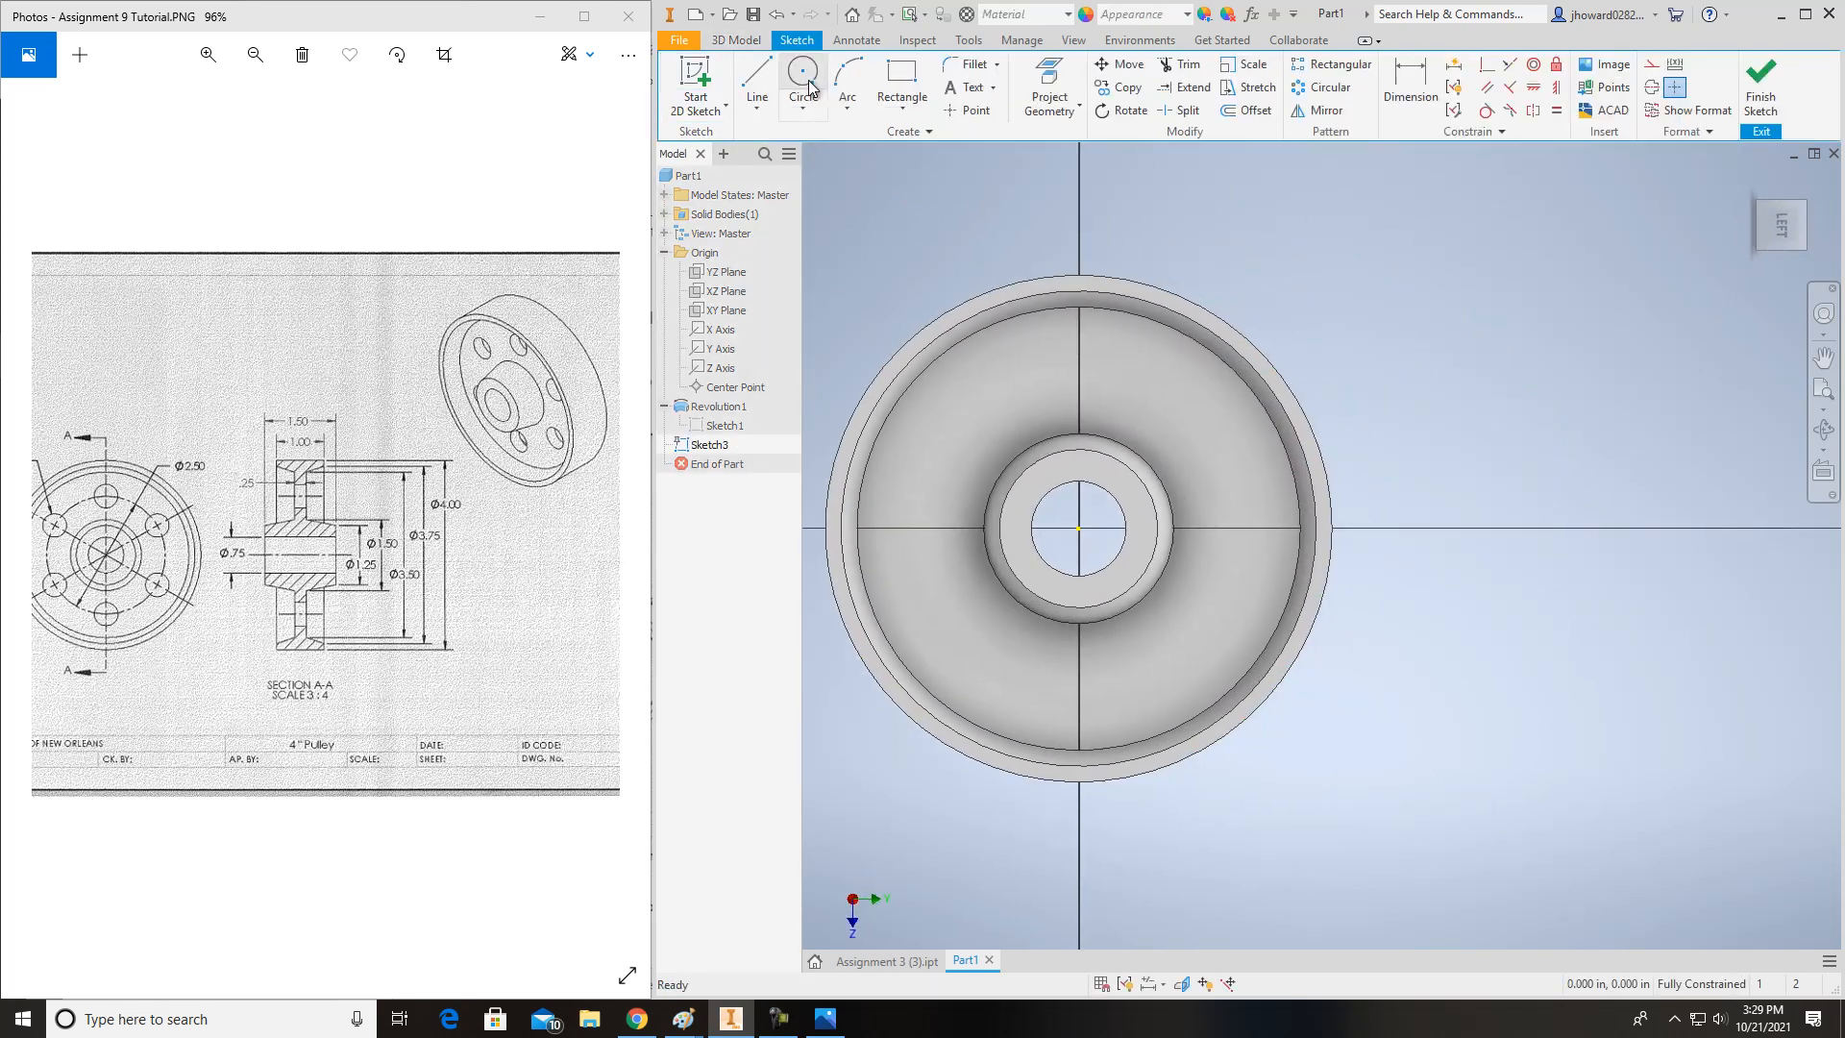
click(810, 86)
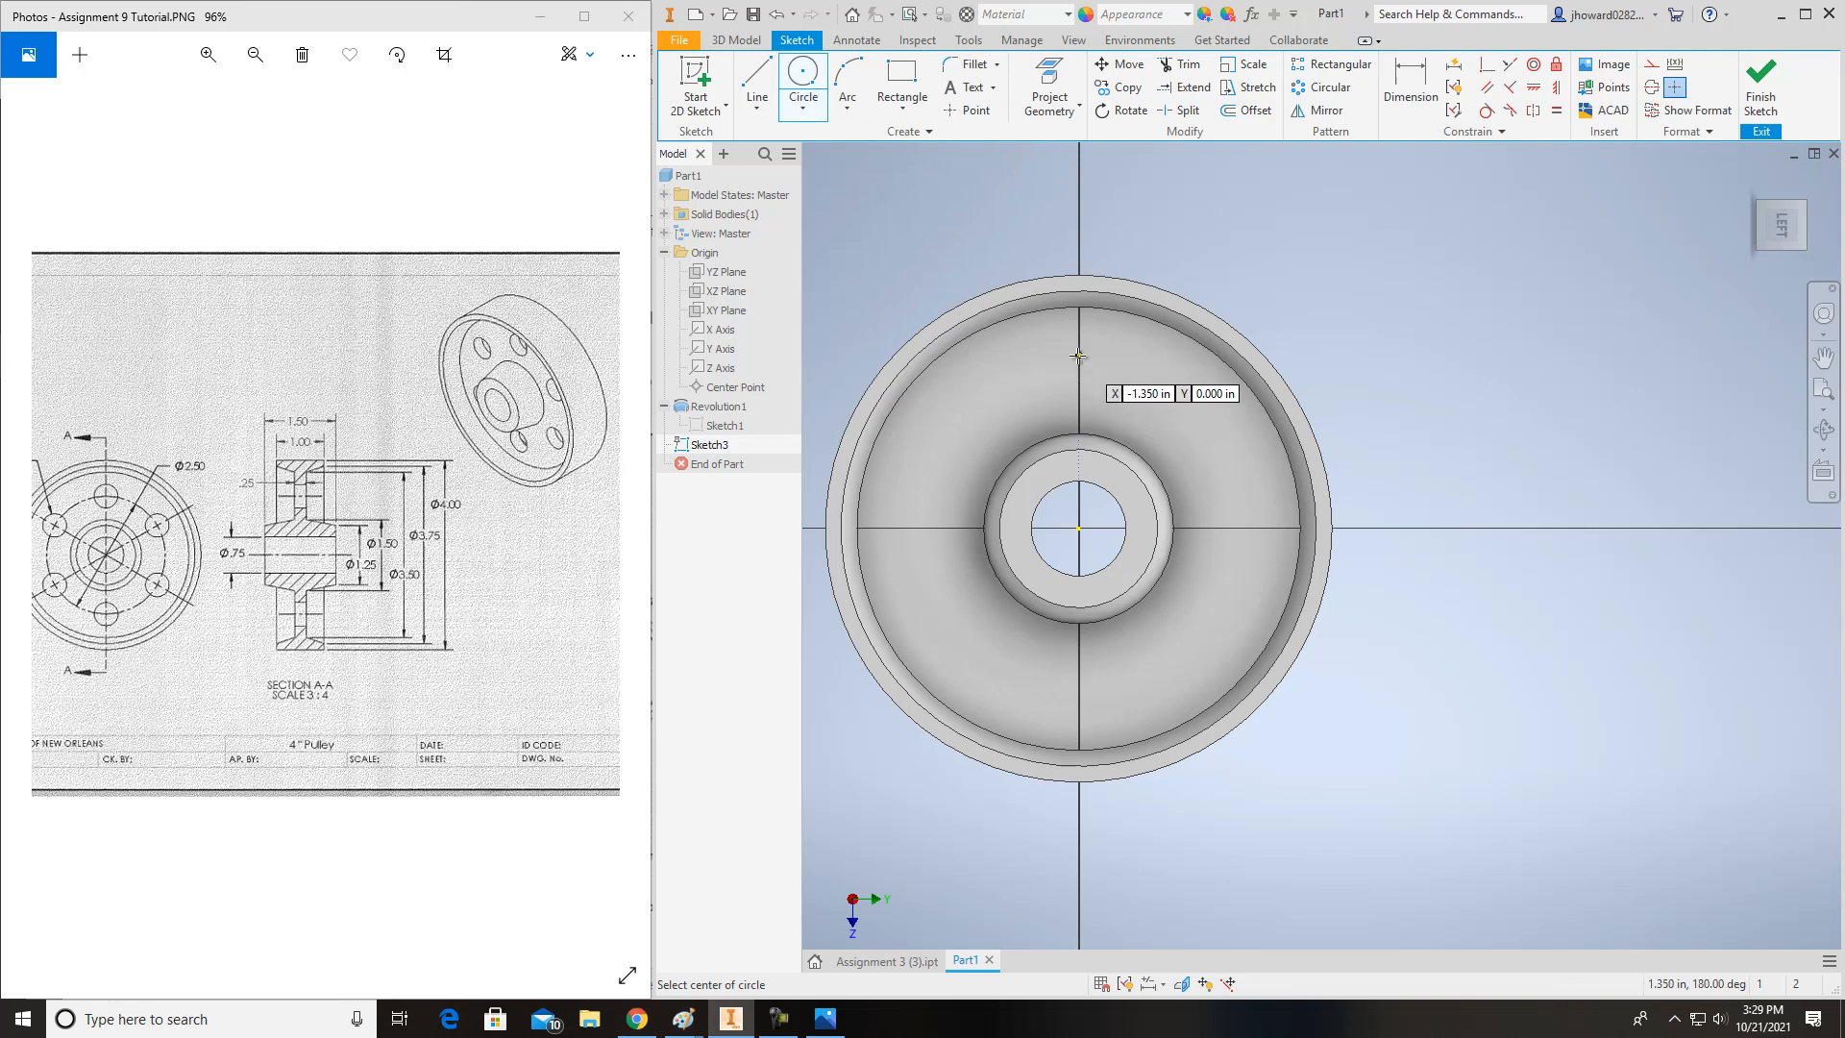
click(1079, 529)
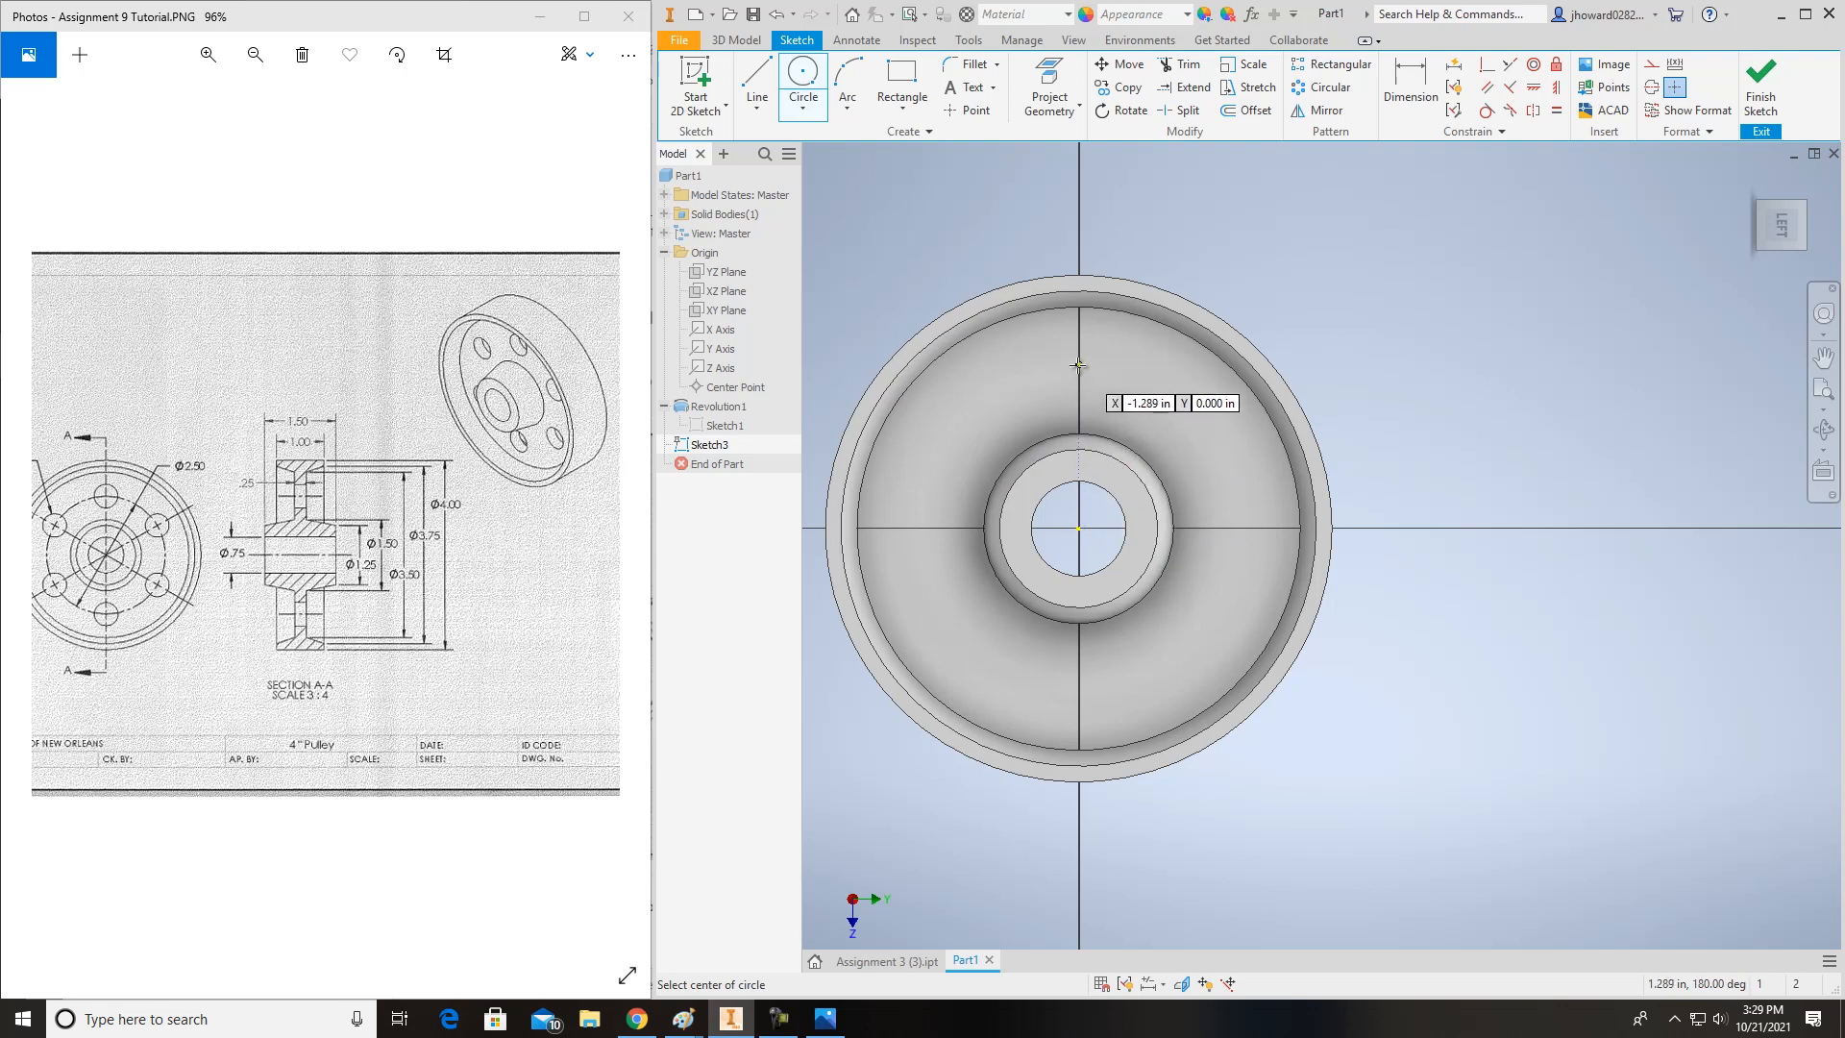
click(1104, 338)
key(Escape)
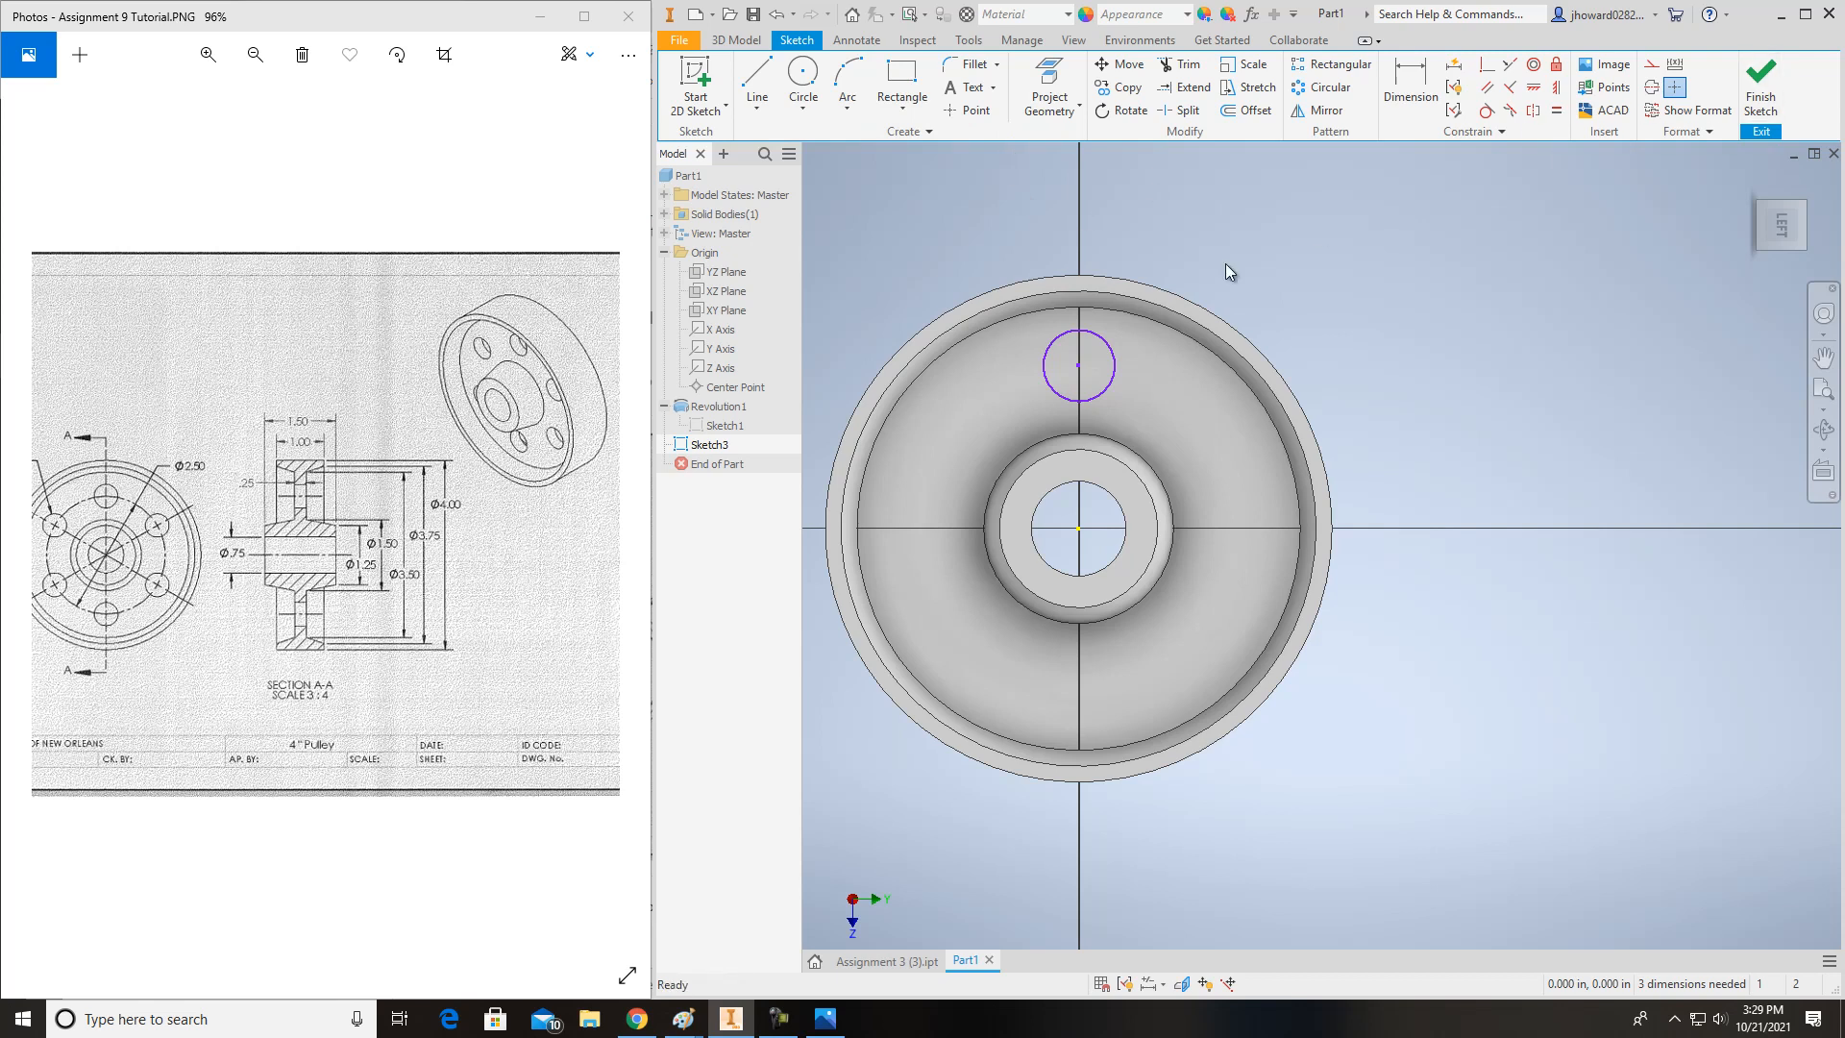
- Dimension the vertical distance between the bore centre and the small circle's centre as 1.25 in
click(1404, 83)
click(1119, 507)
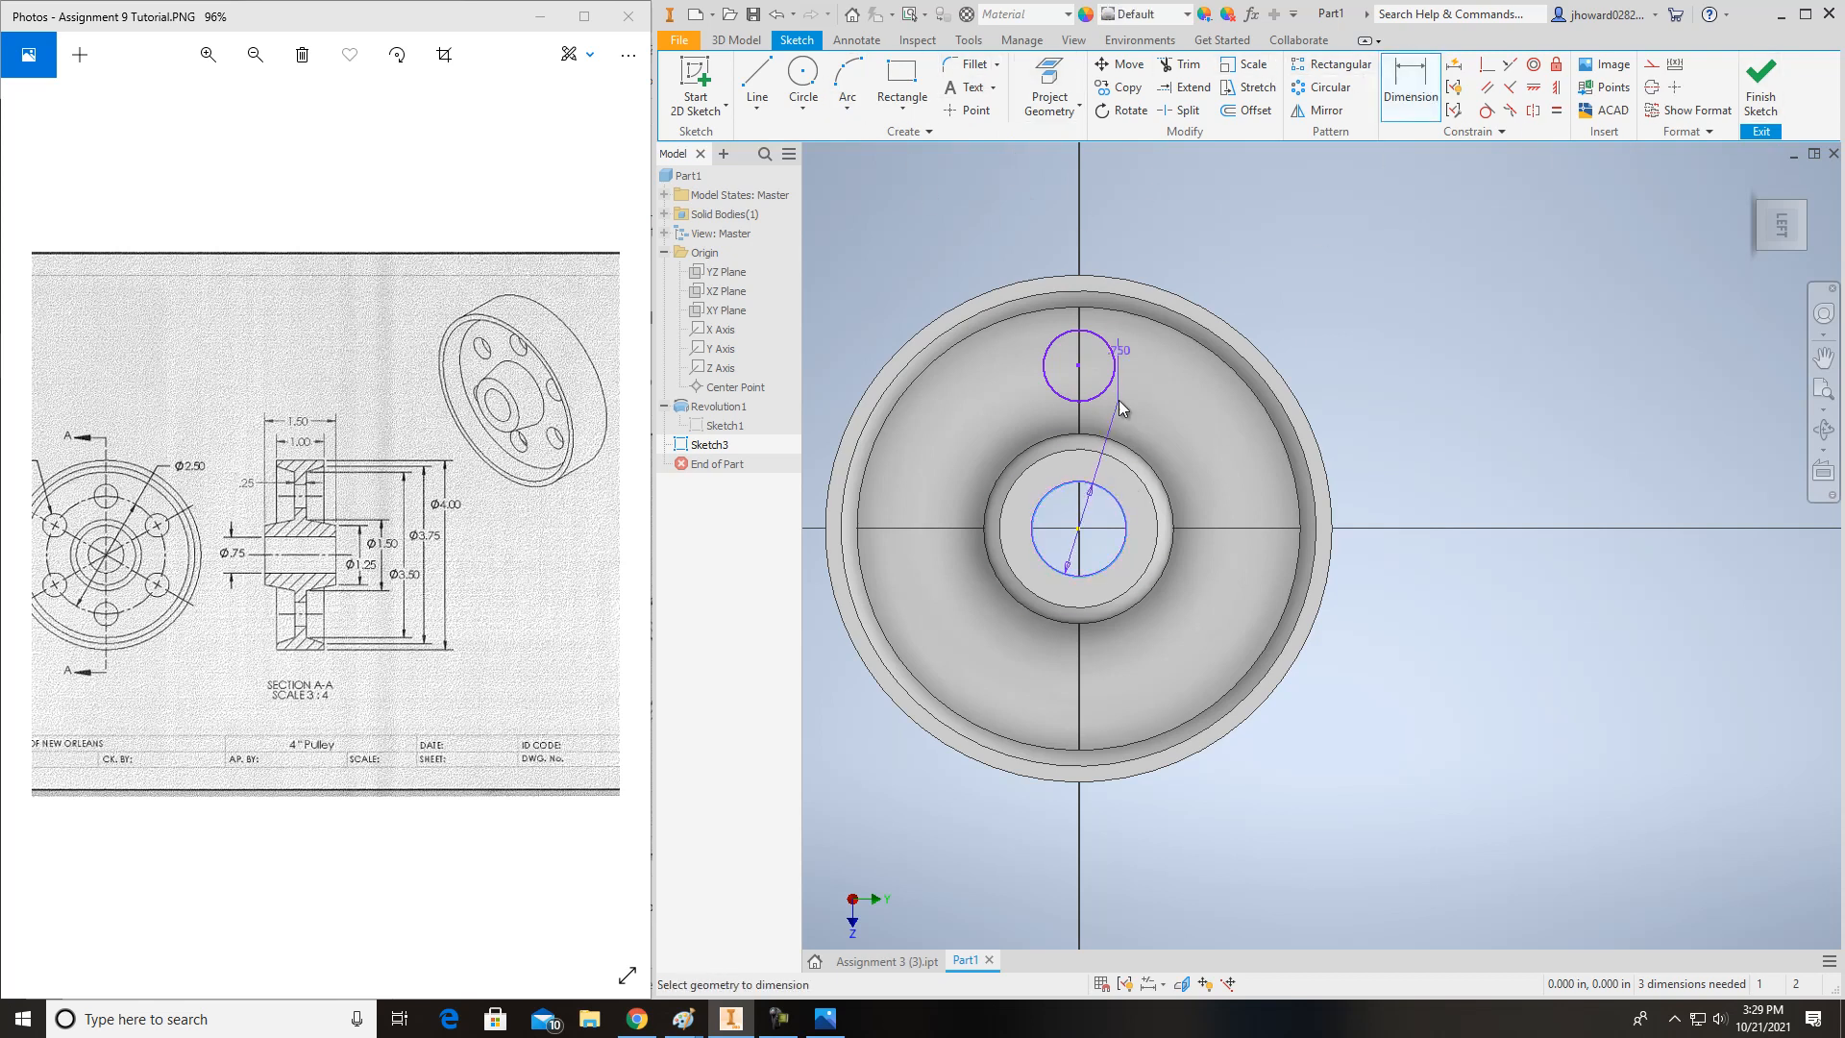
click(1110, 385)
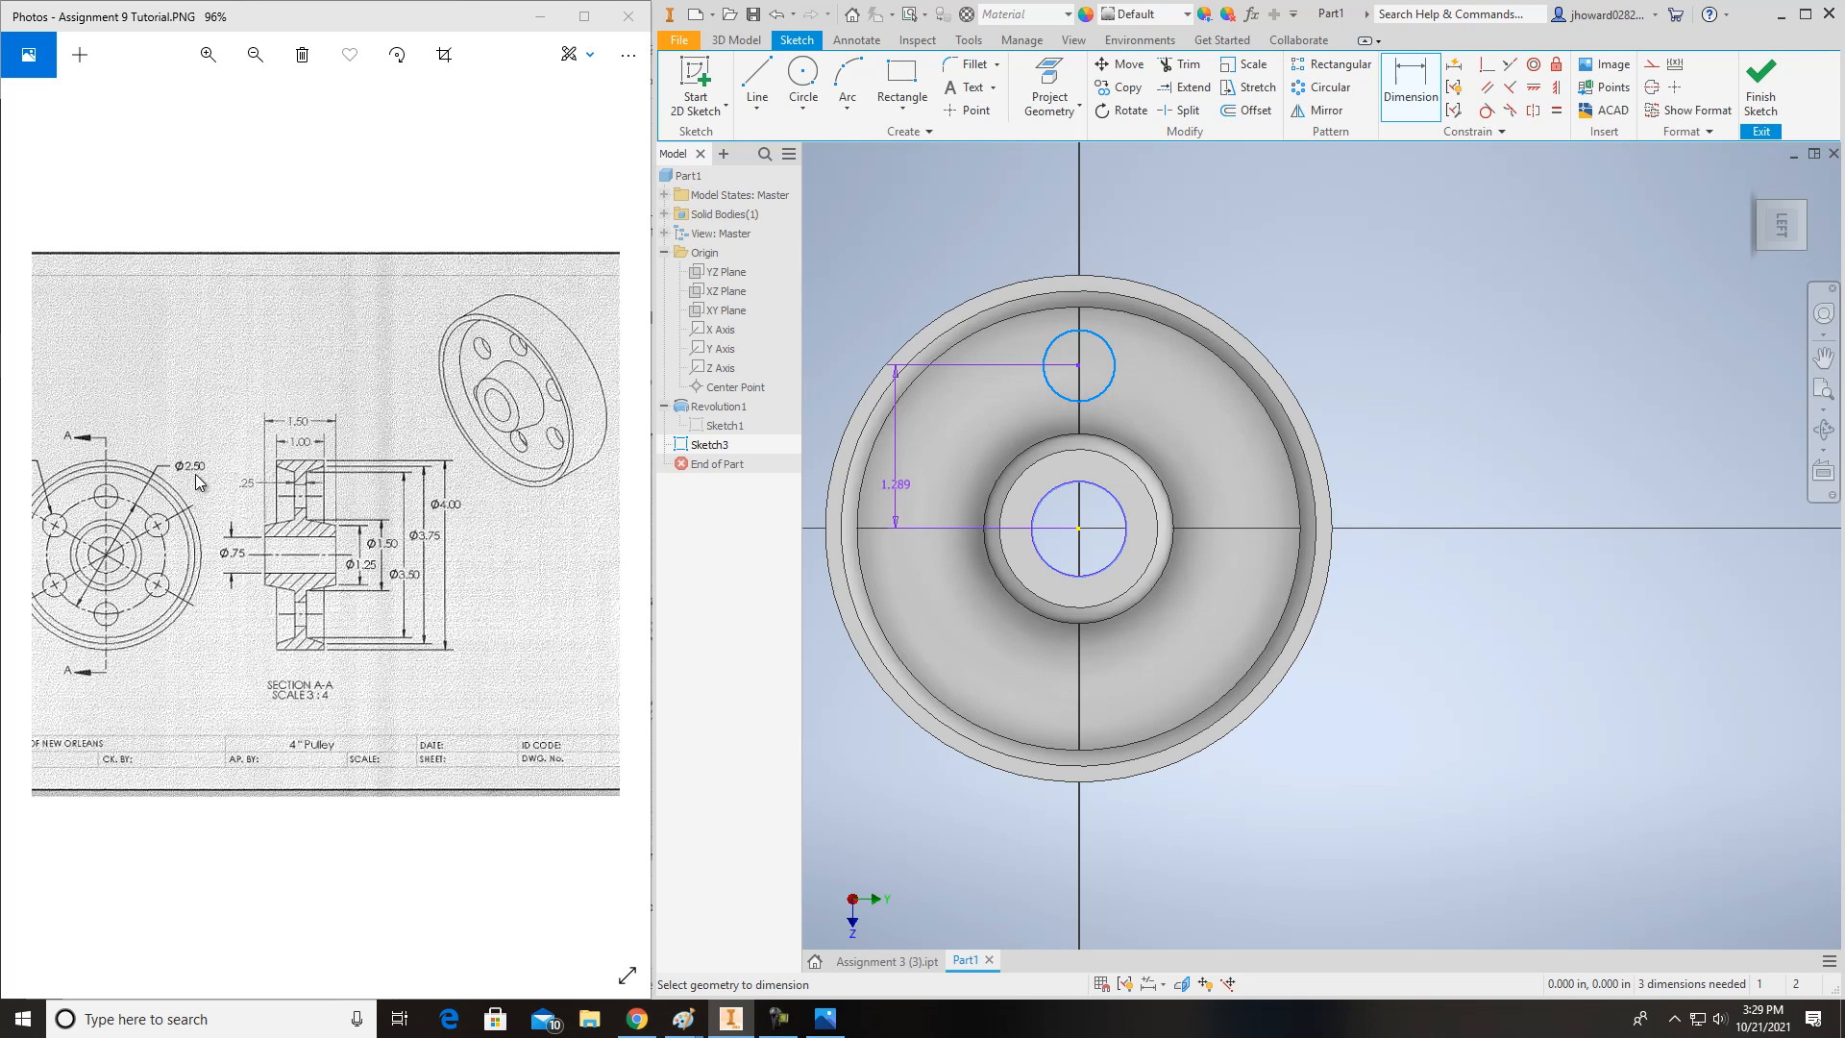
click(968, 458)
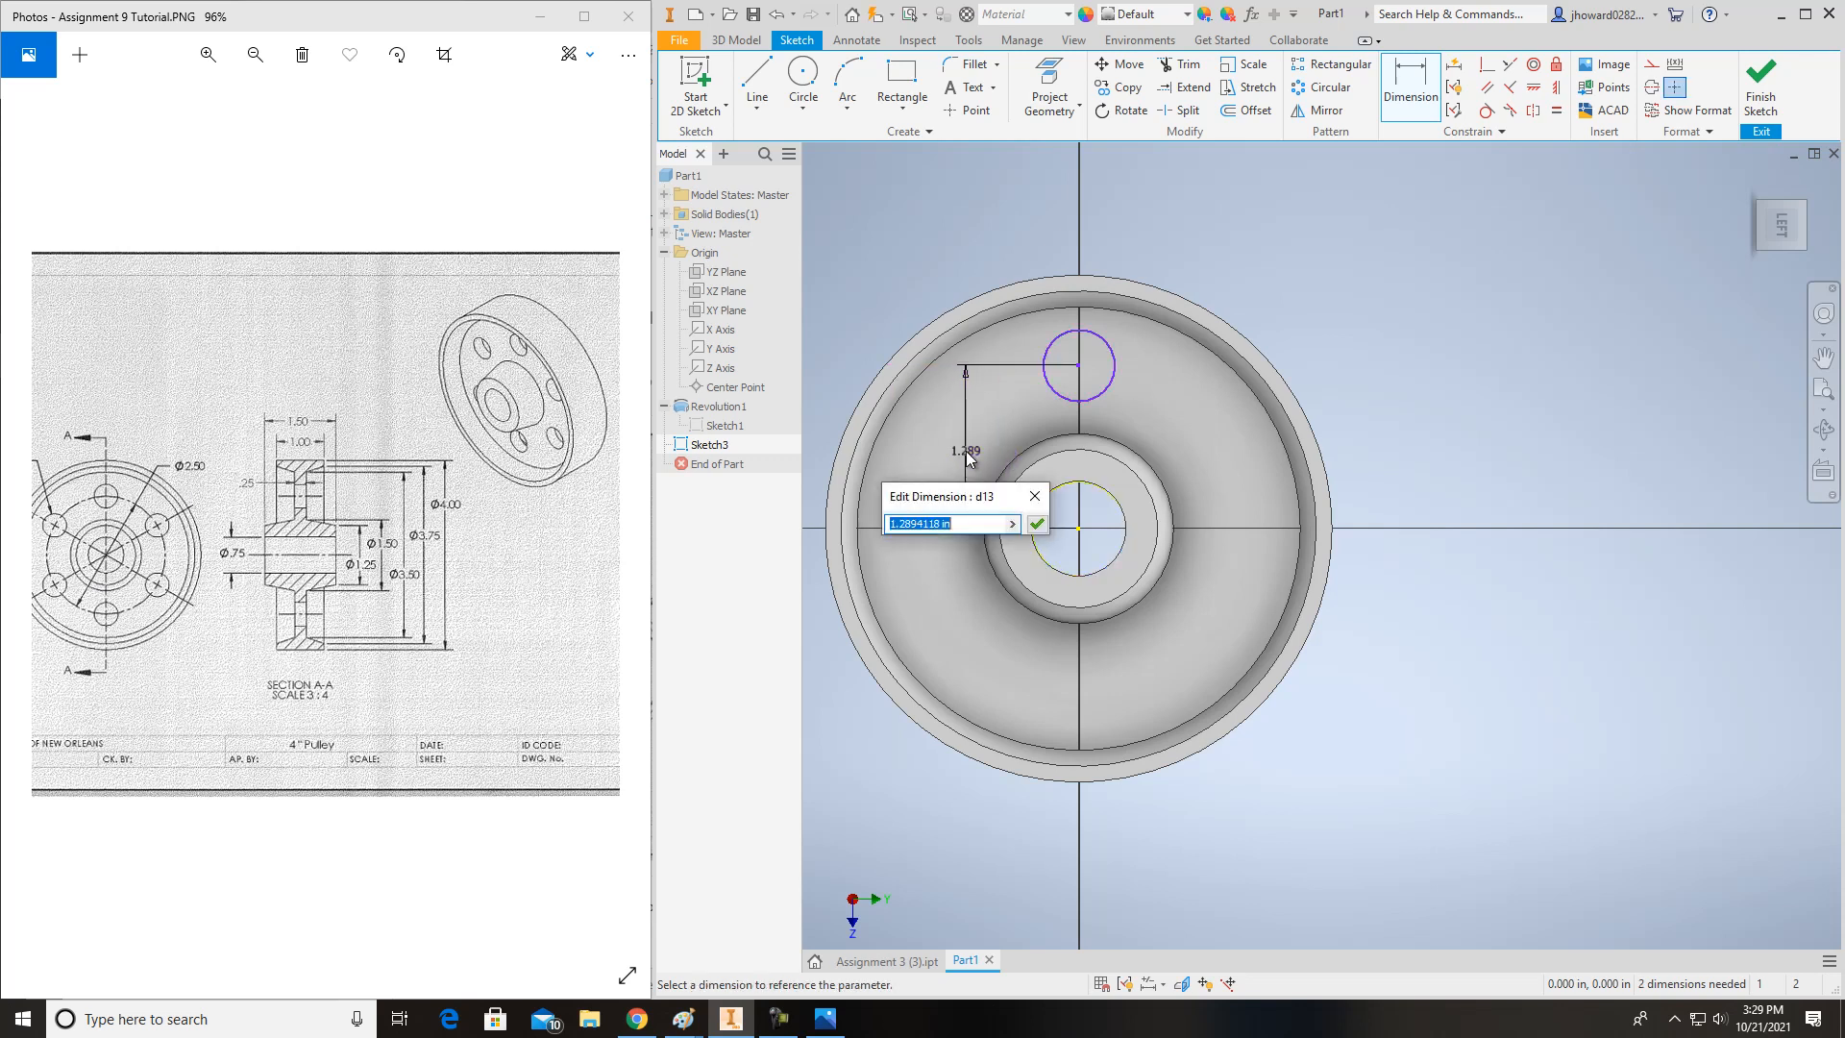
text(1)
key(Return)
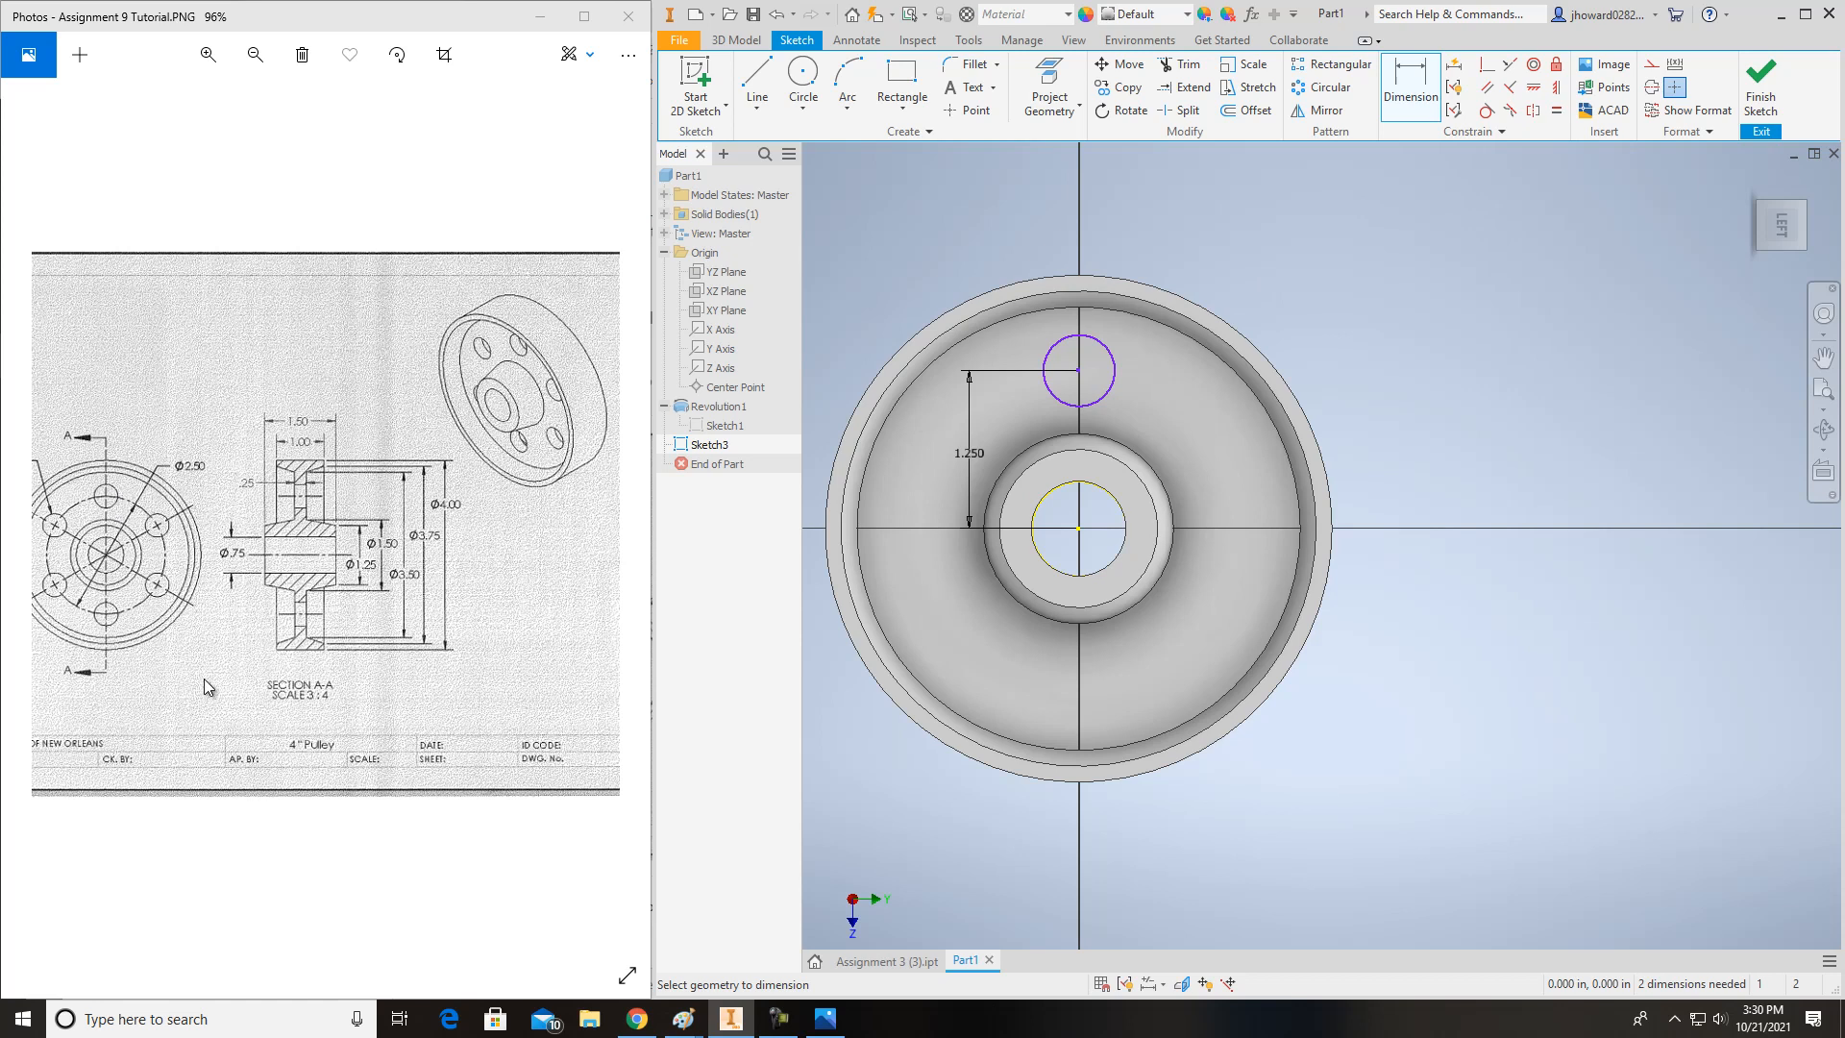
- Dimension the small circle's diameter as 0.5 in, following the hole callout on the drawing
drag(205, 689, 363, 689)
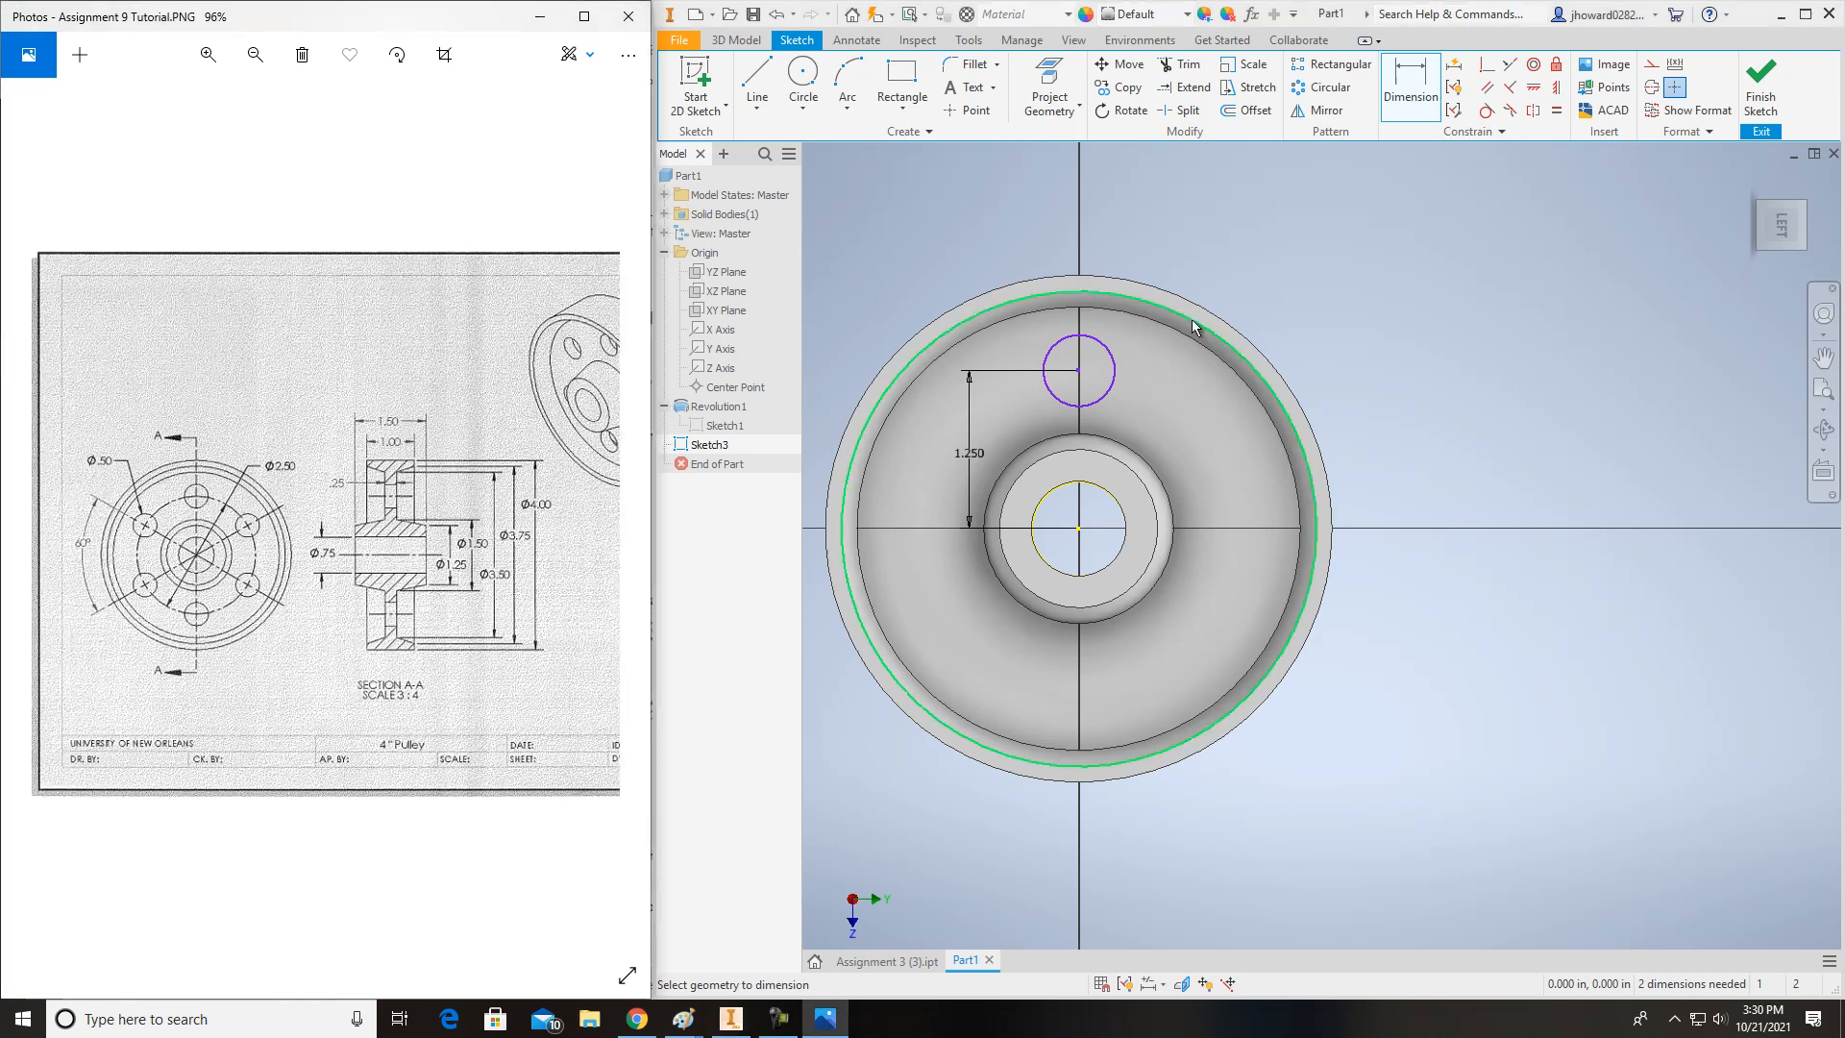
click(1413, 84)
click(1108, 393)
click(1160, 385)
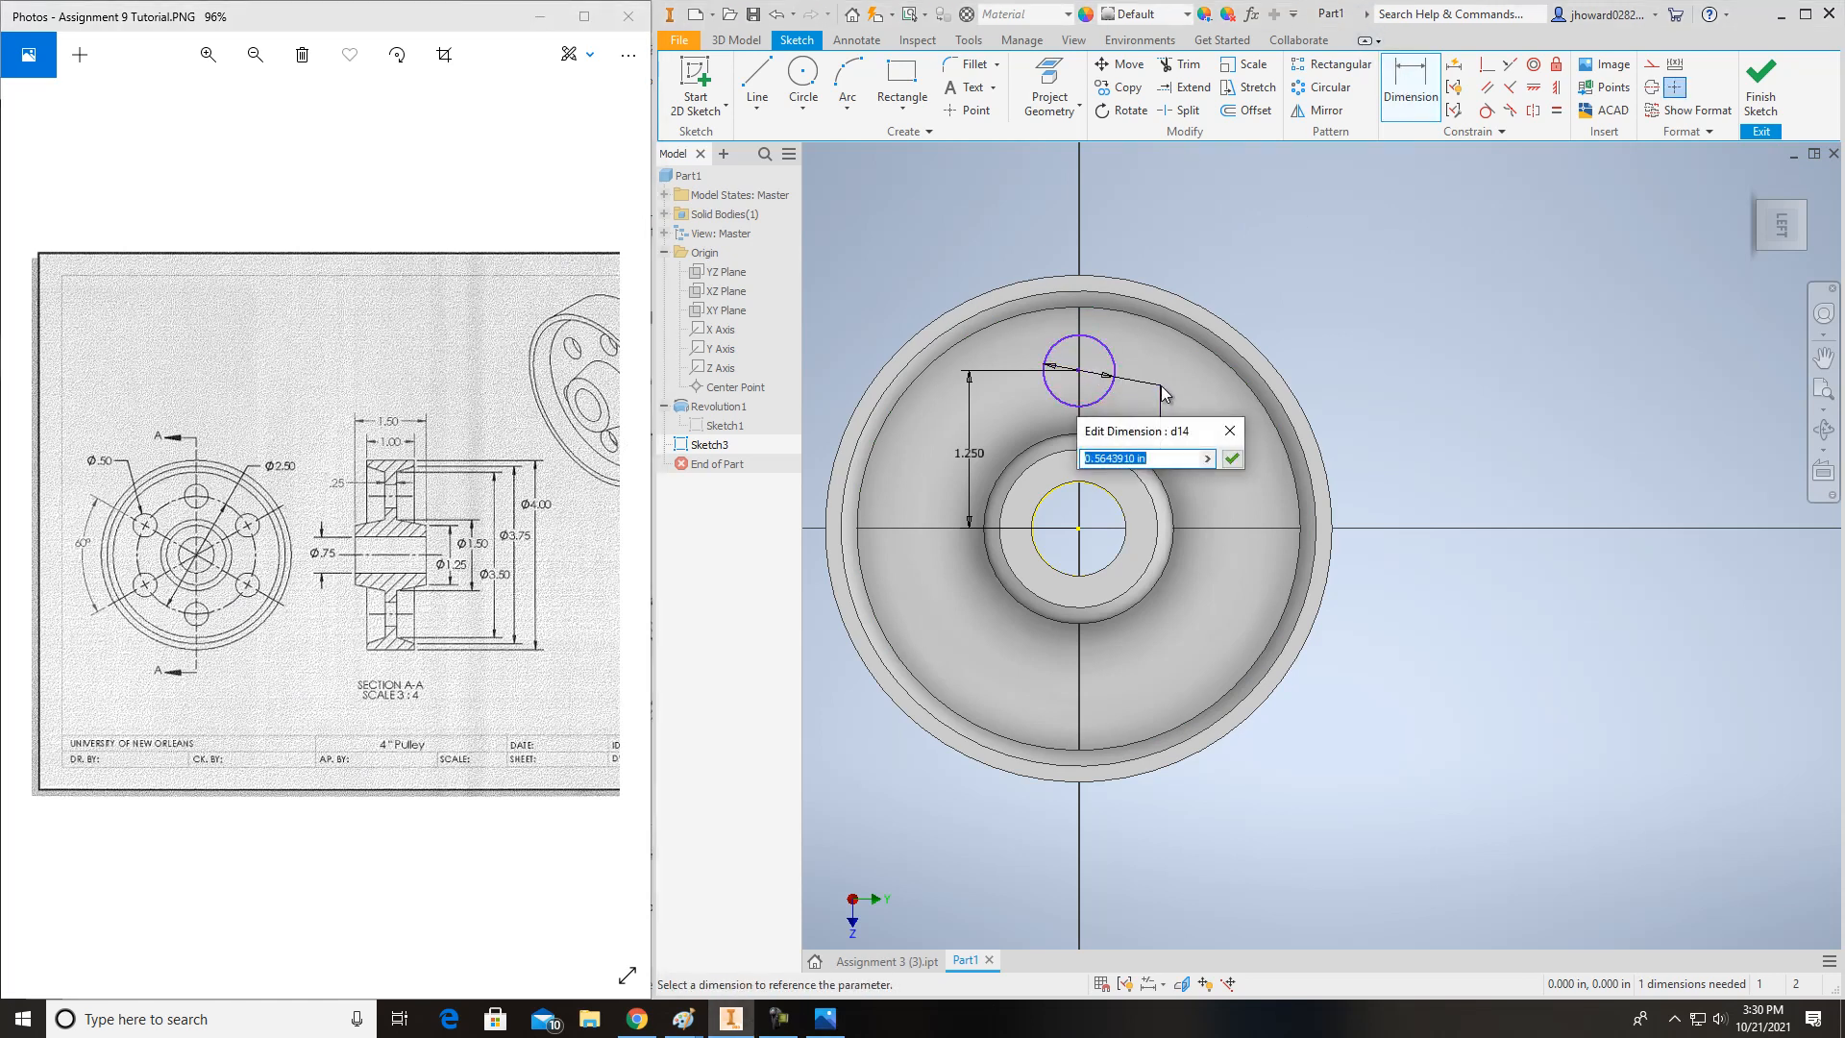
text(.5)
key(Return)
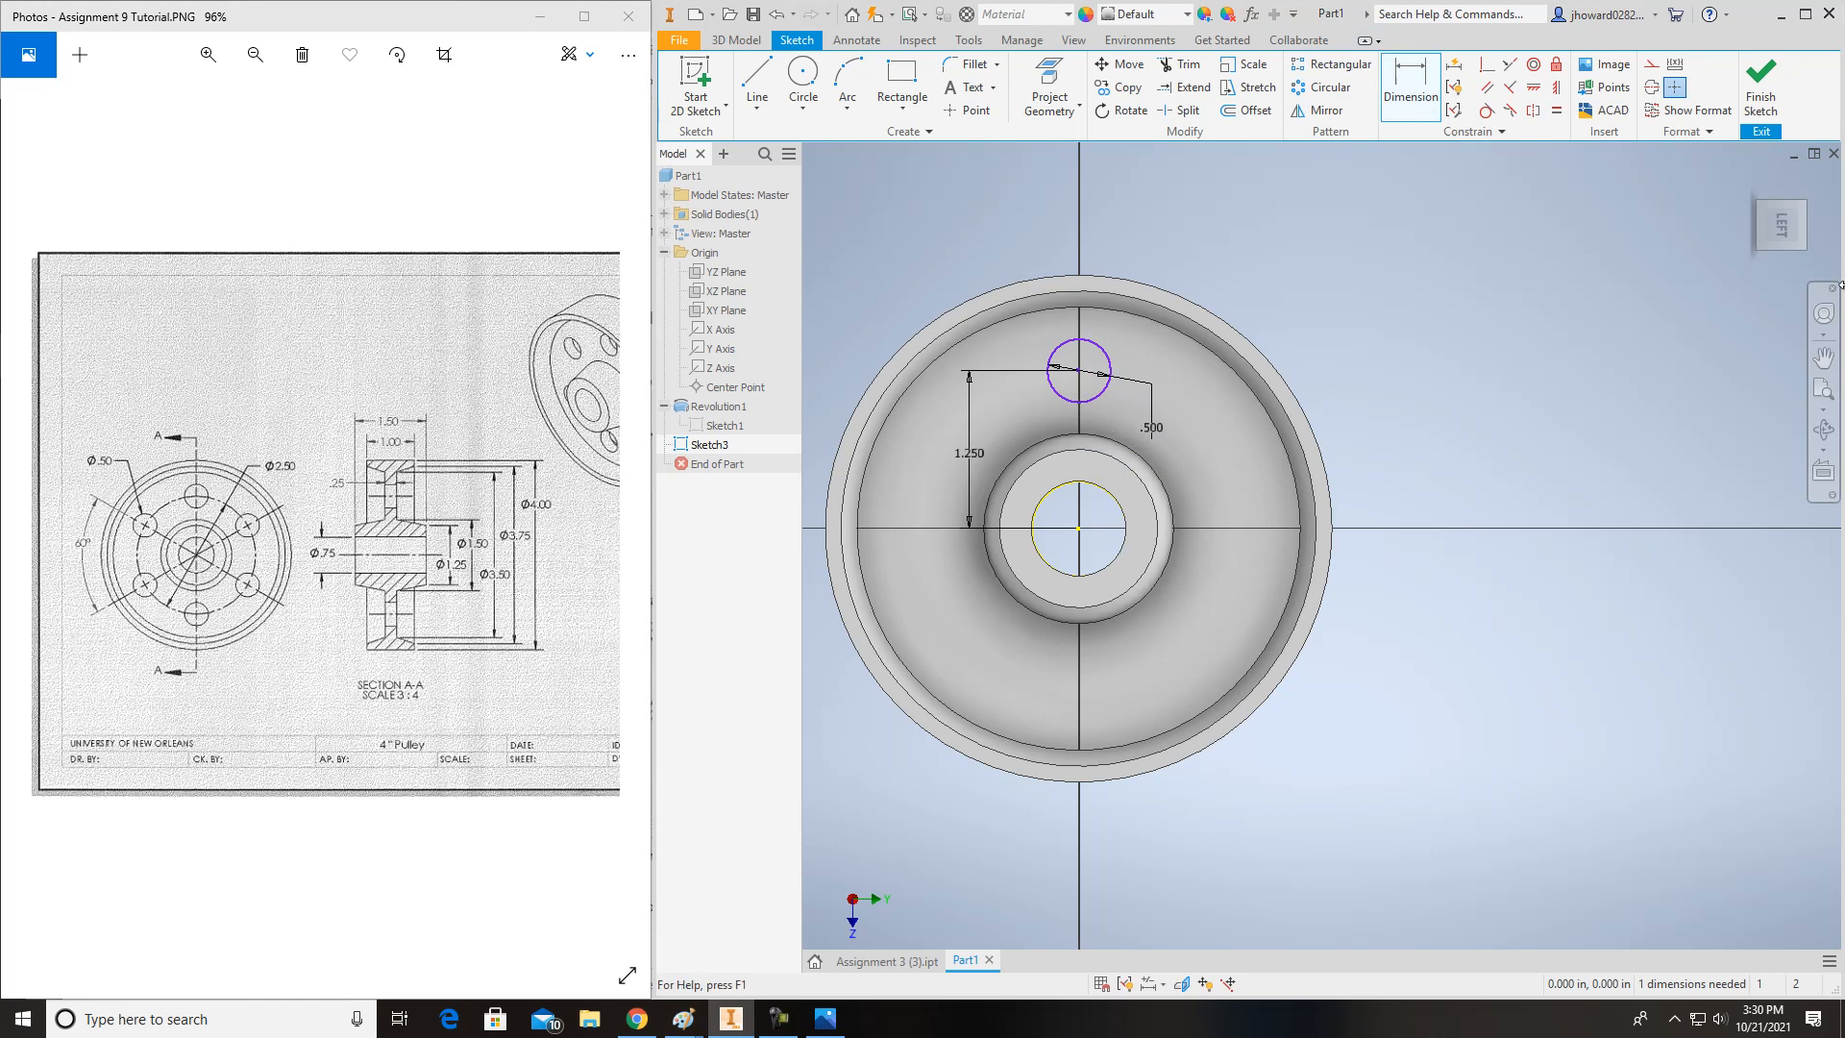
- Finish the sketch and extrude the small circle as a cut through all of the web
click(1760, 87)
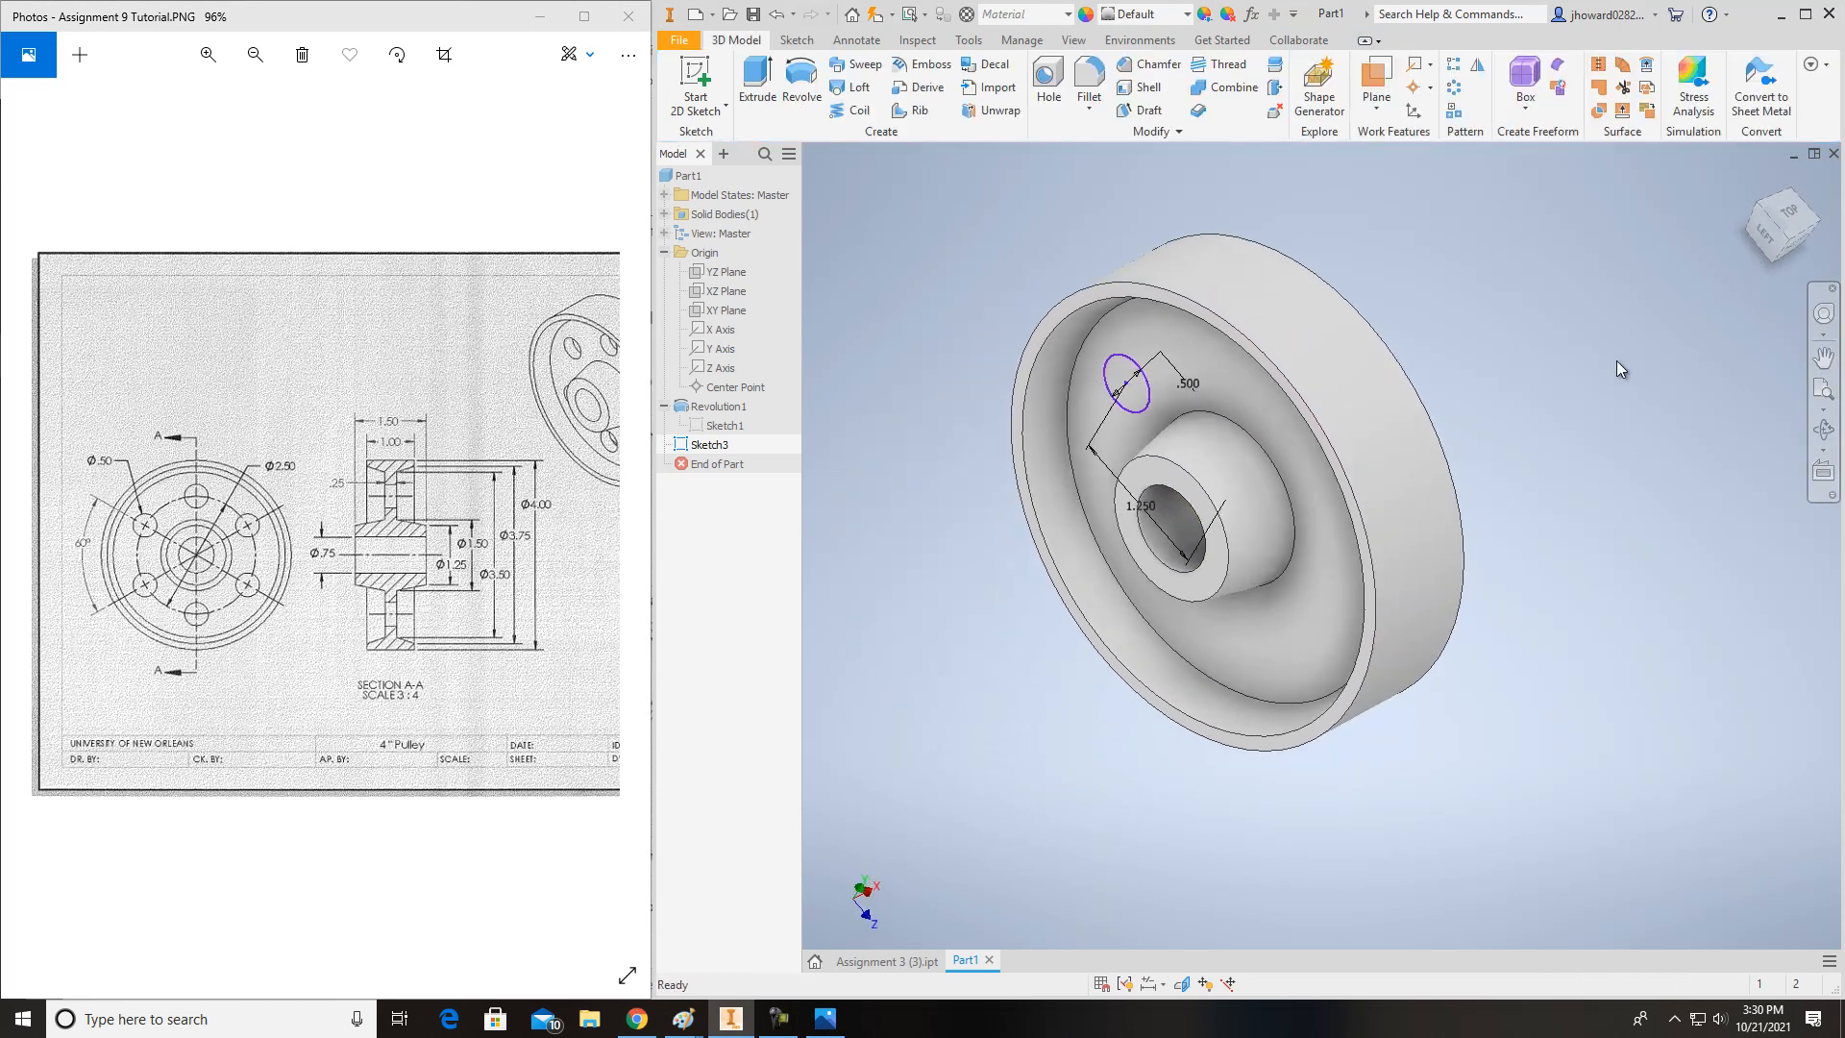
click(757, 82)
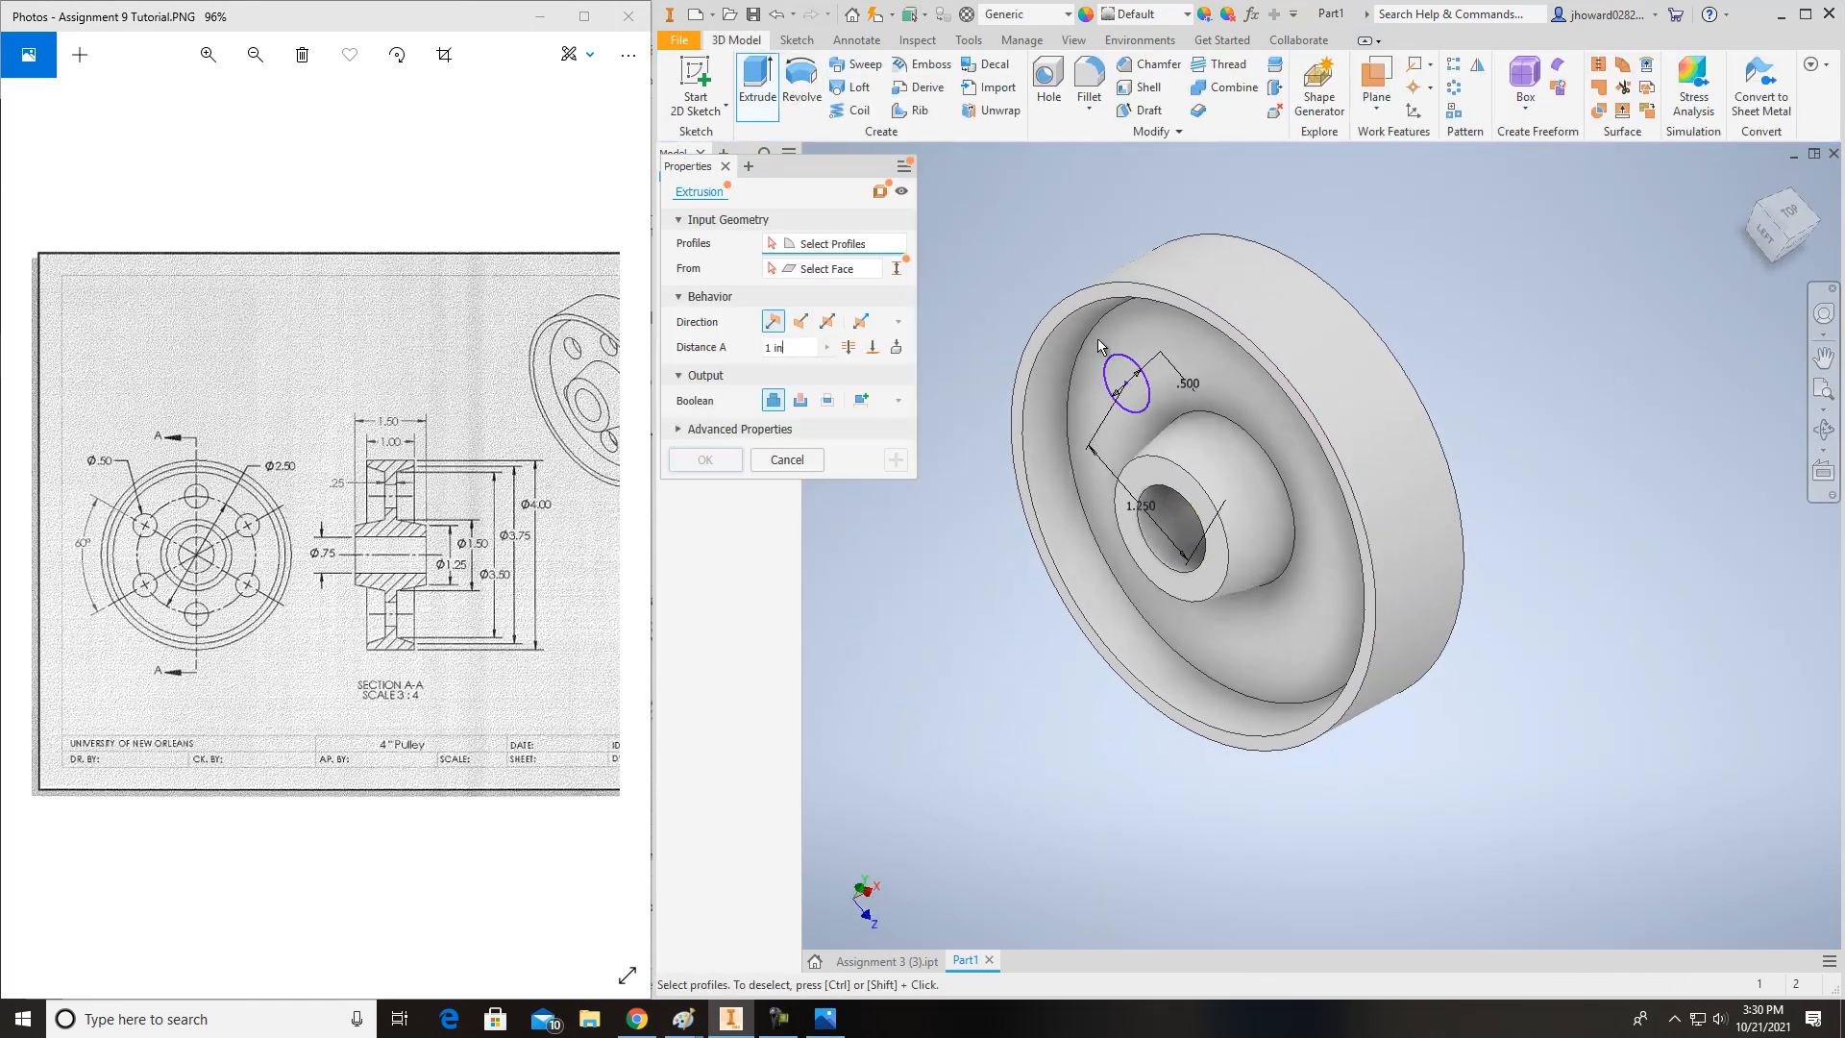
click(1125, 382)
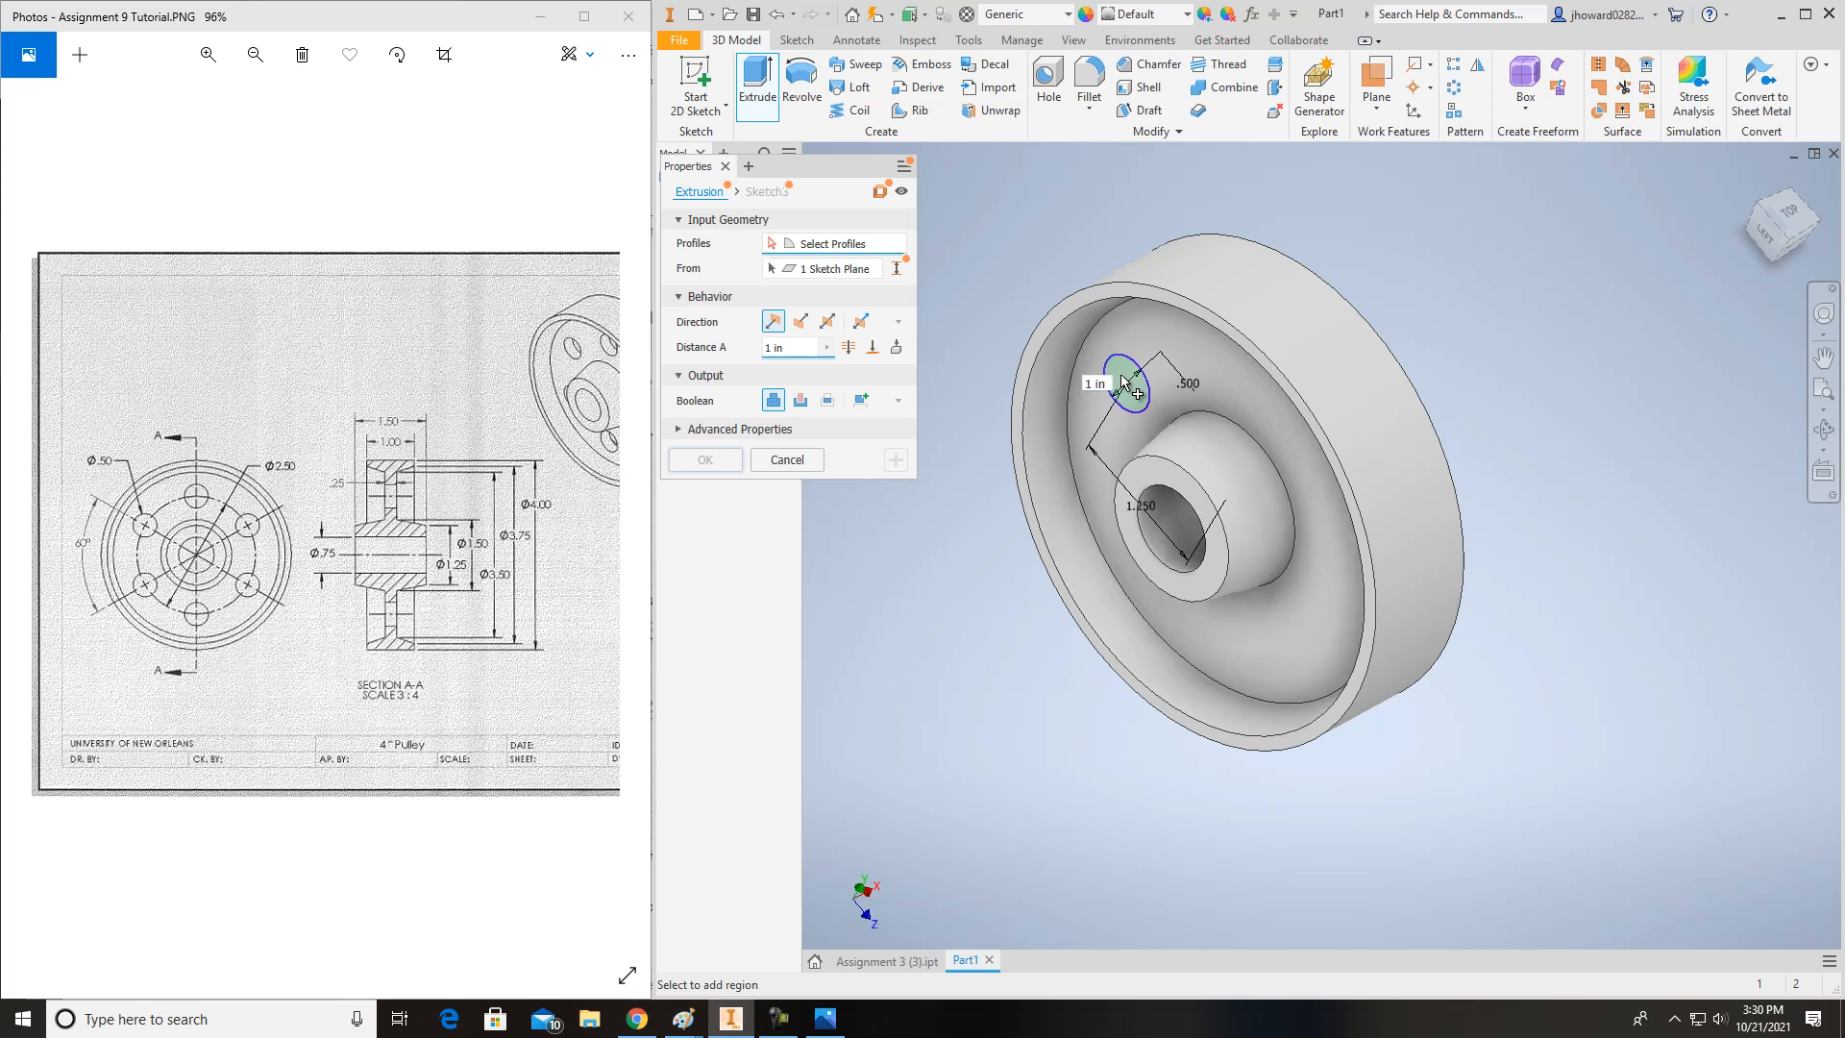
click(802, 401)
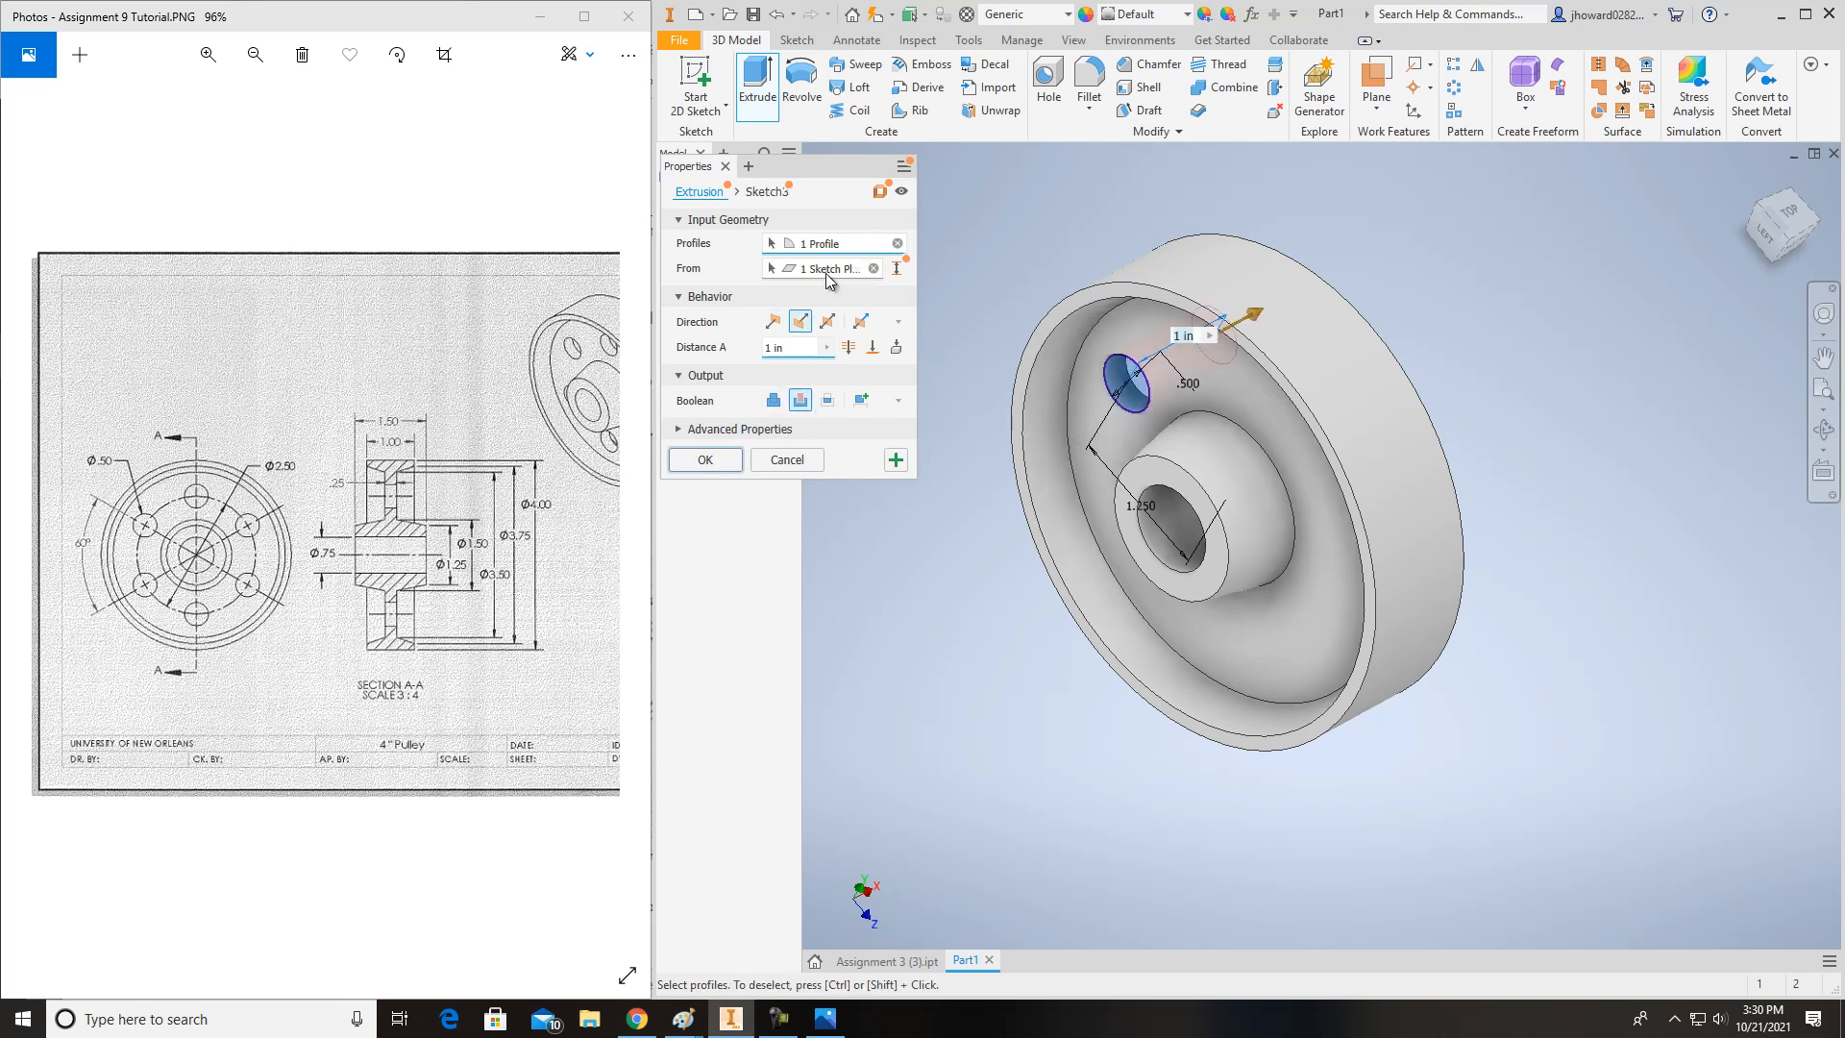
click(850, 349)
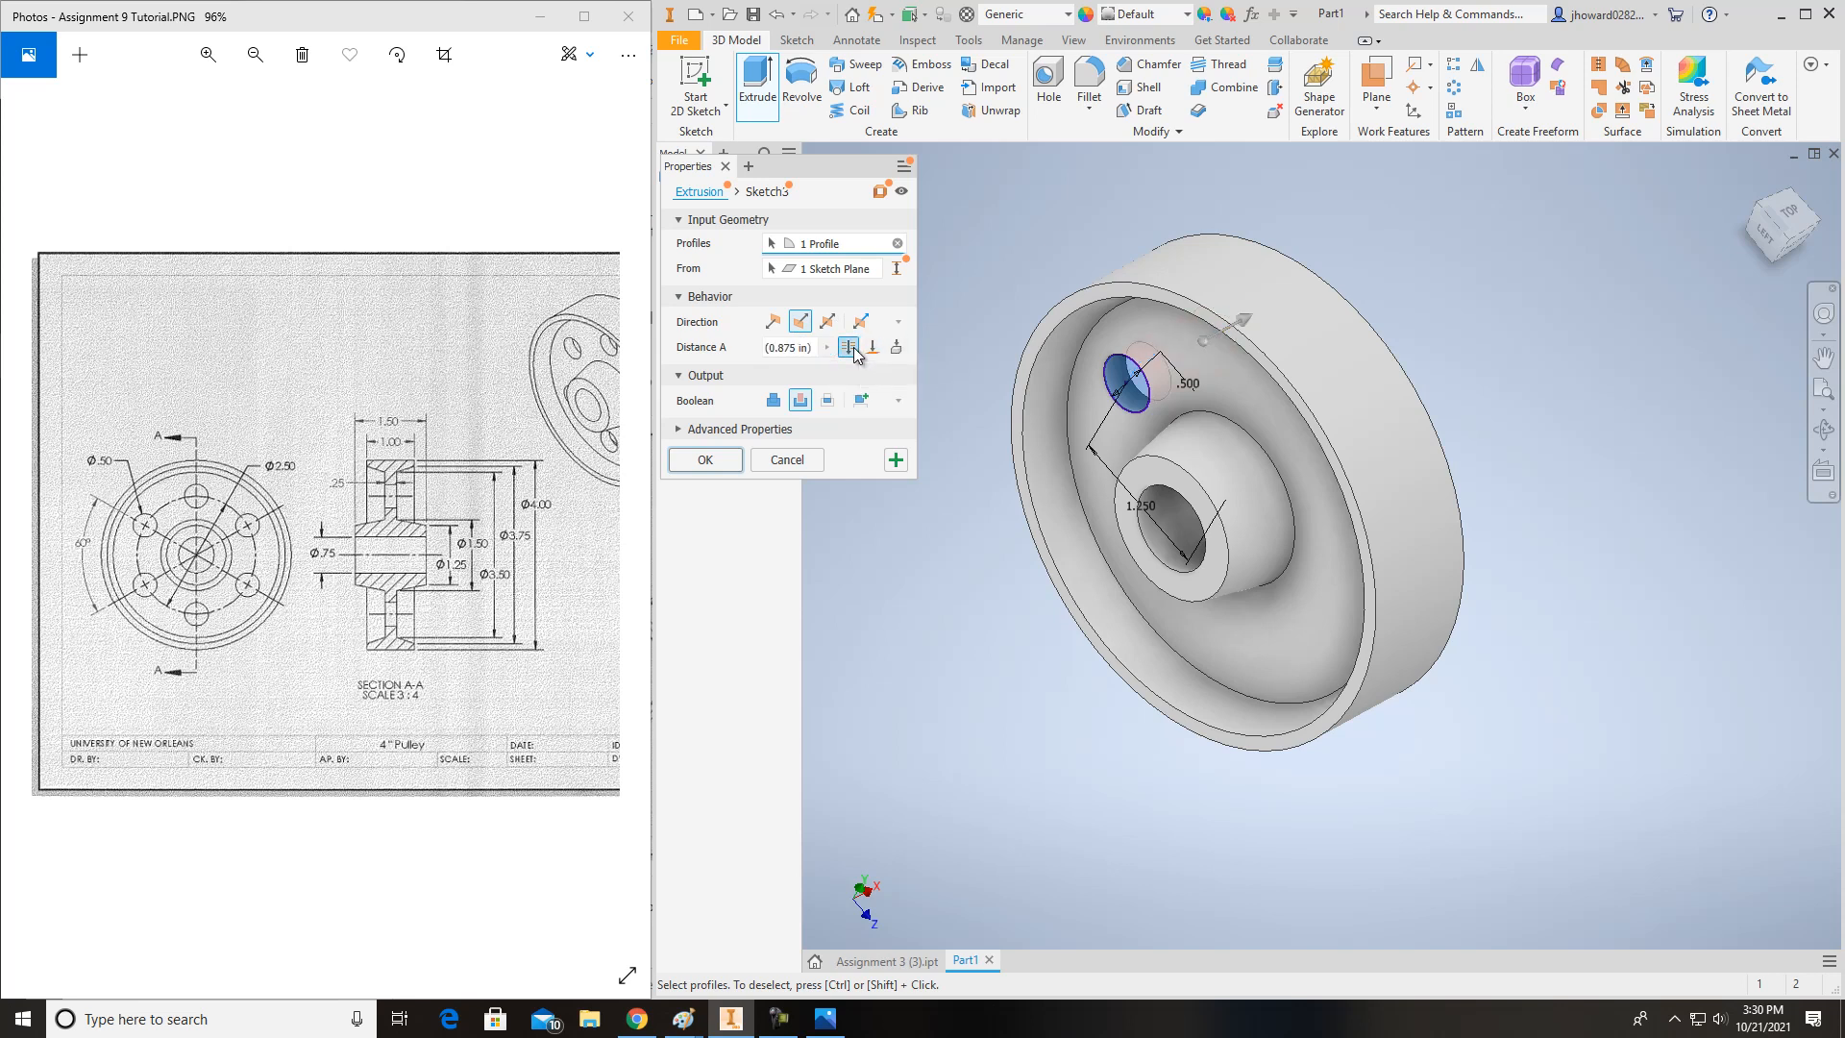
click(706, 461)
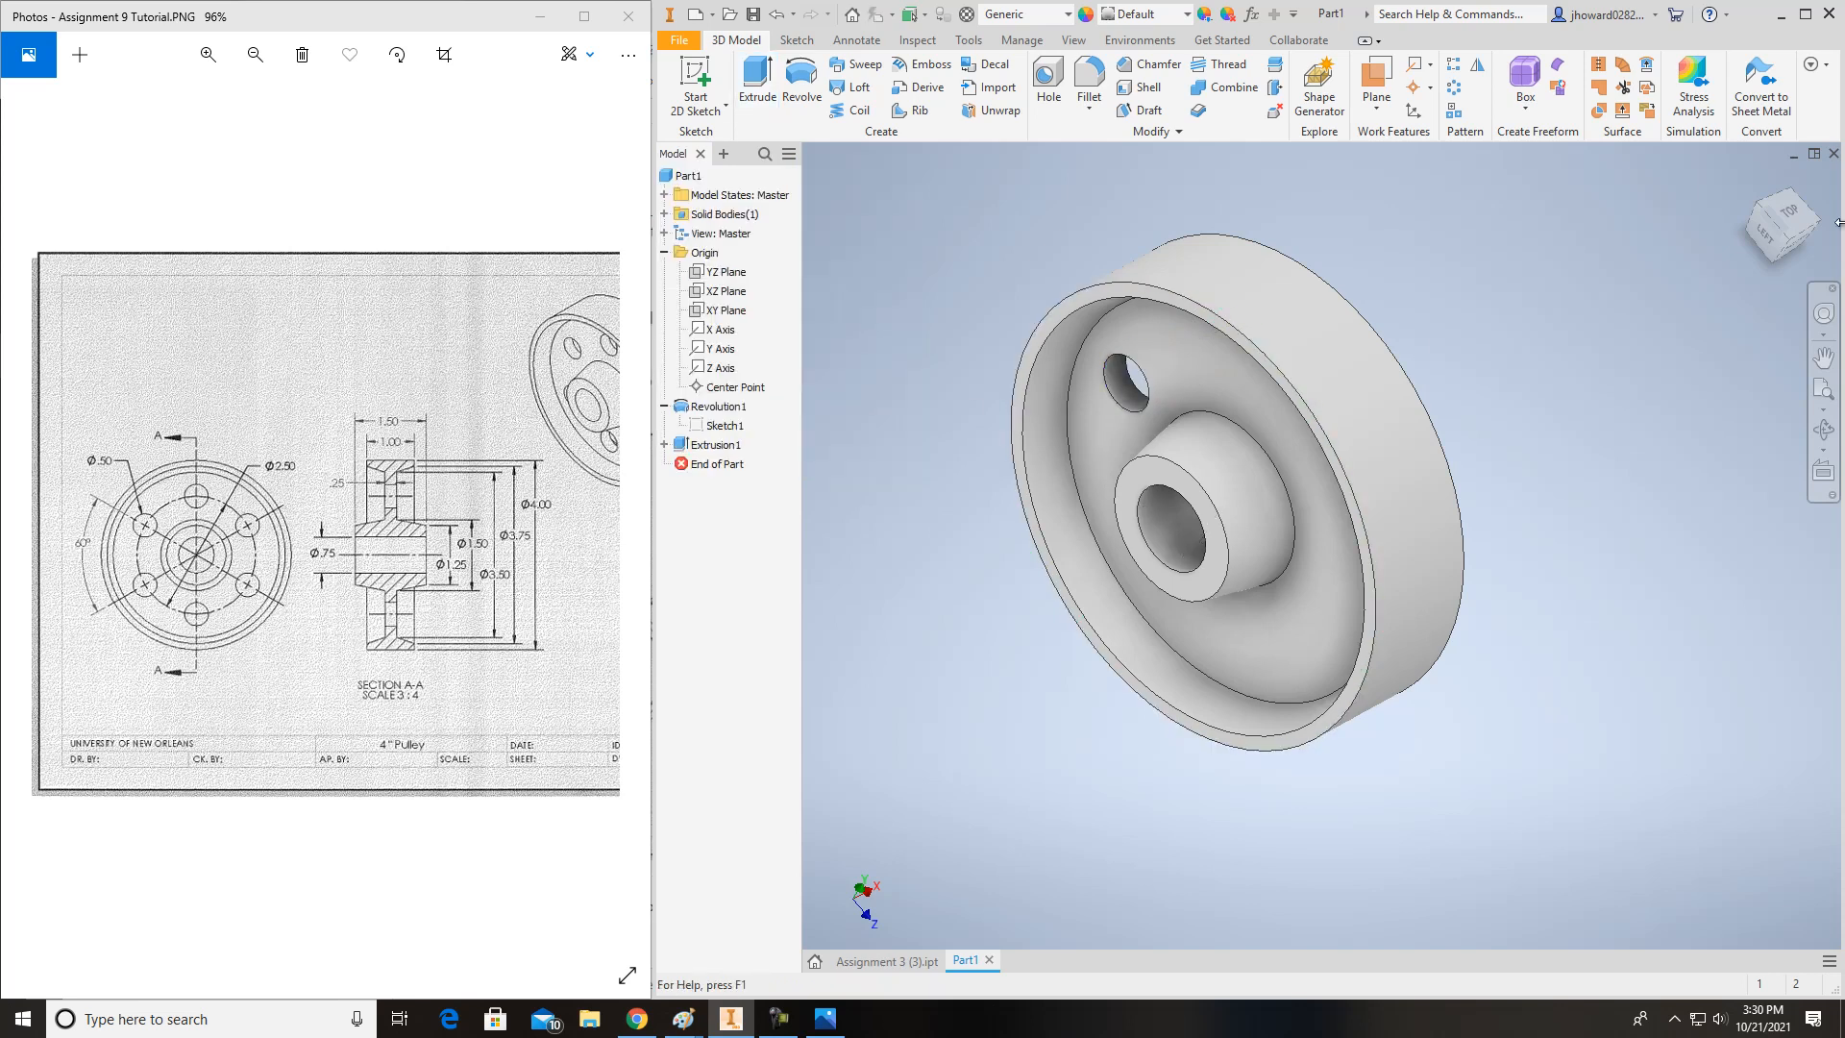
- Create a circular pattern of the web hole about the bore axis with 6 occurrences over 360 degrees
drag(1773, 244, 875, 259)
mouse_move(875, 260)
shift+middle_down()
mouse_move(903, 198)
mouse_move(812, 225)
mouse_move(828, 315)
shift+middle_up()
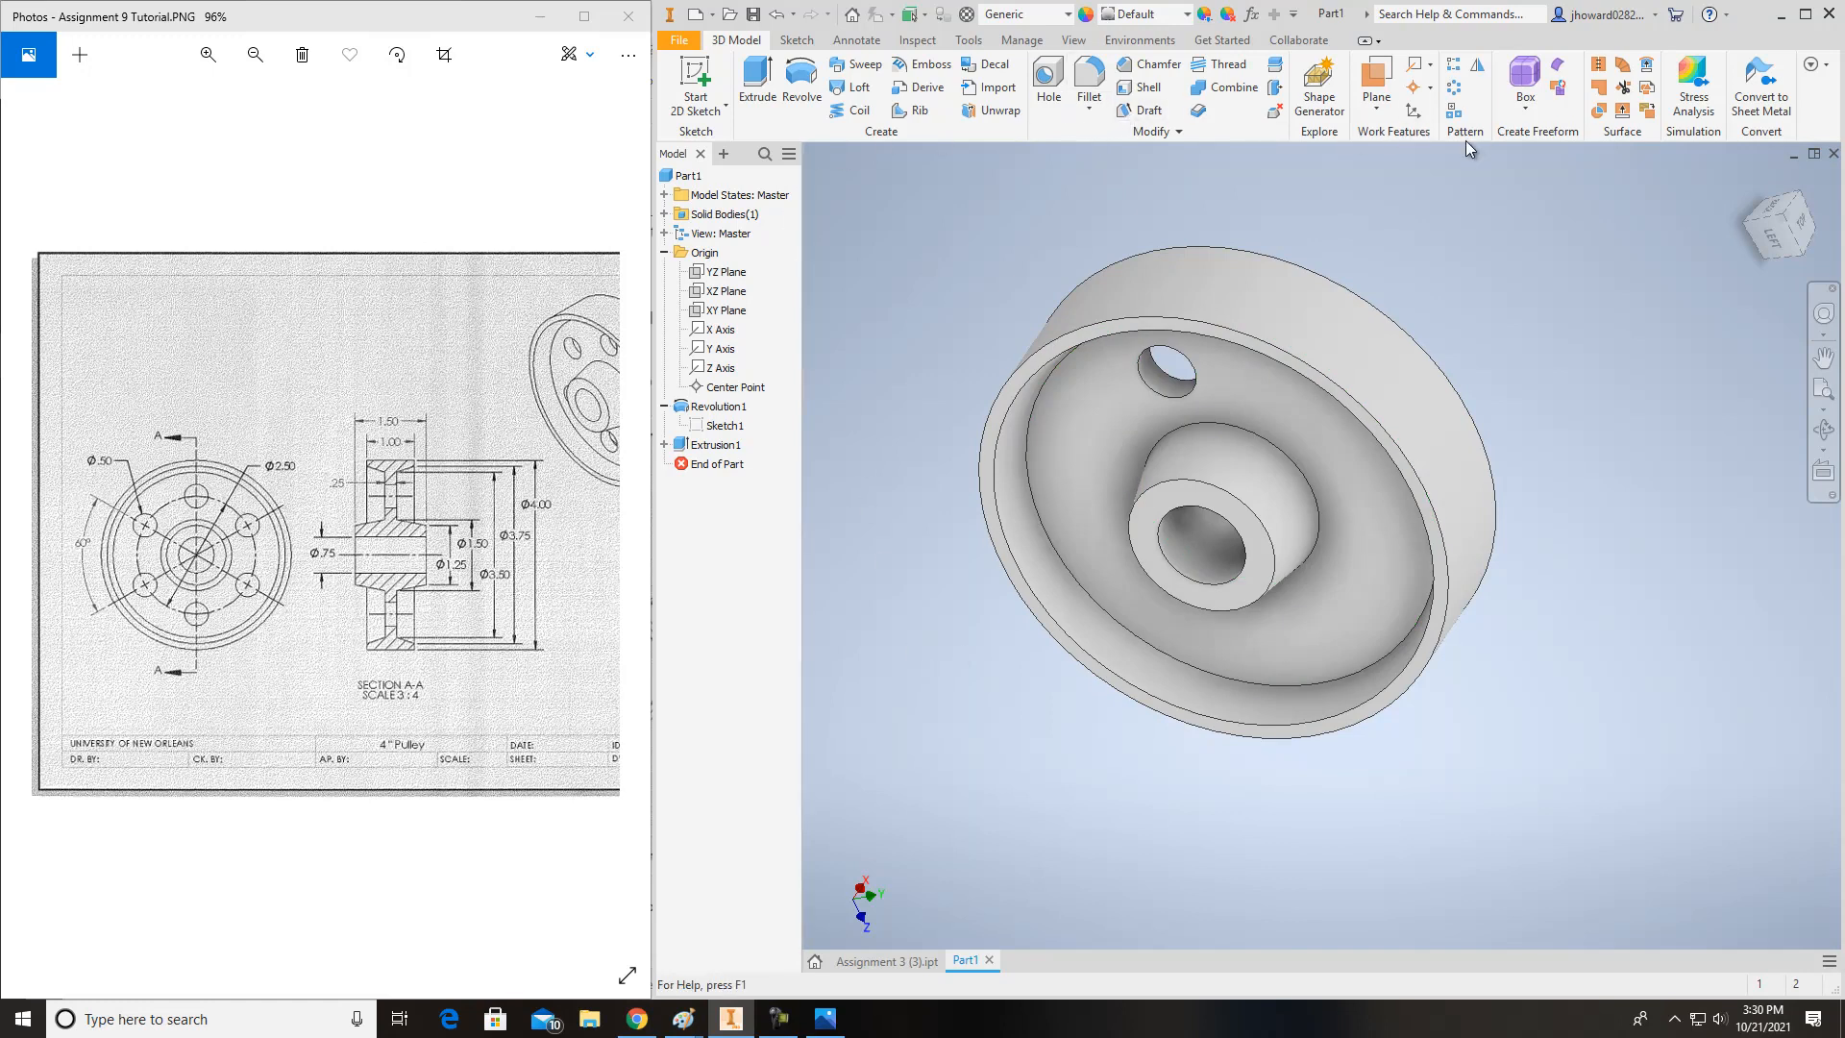
click(1455, 89)
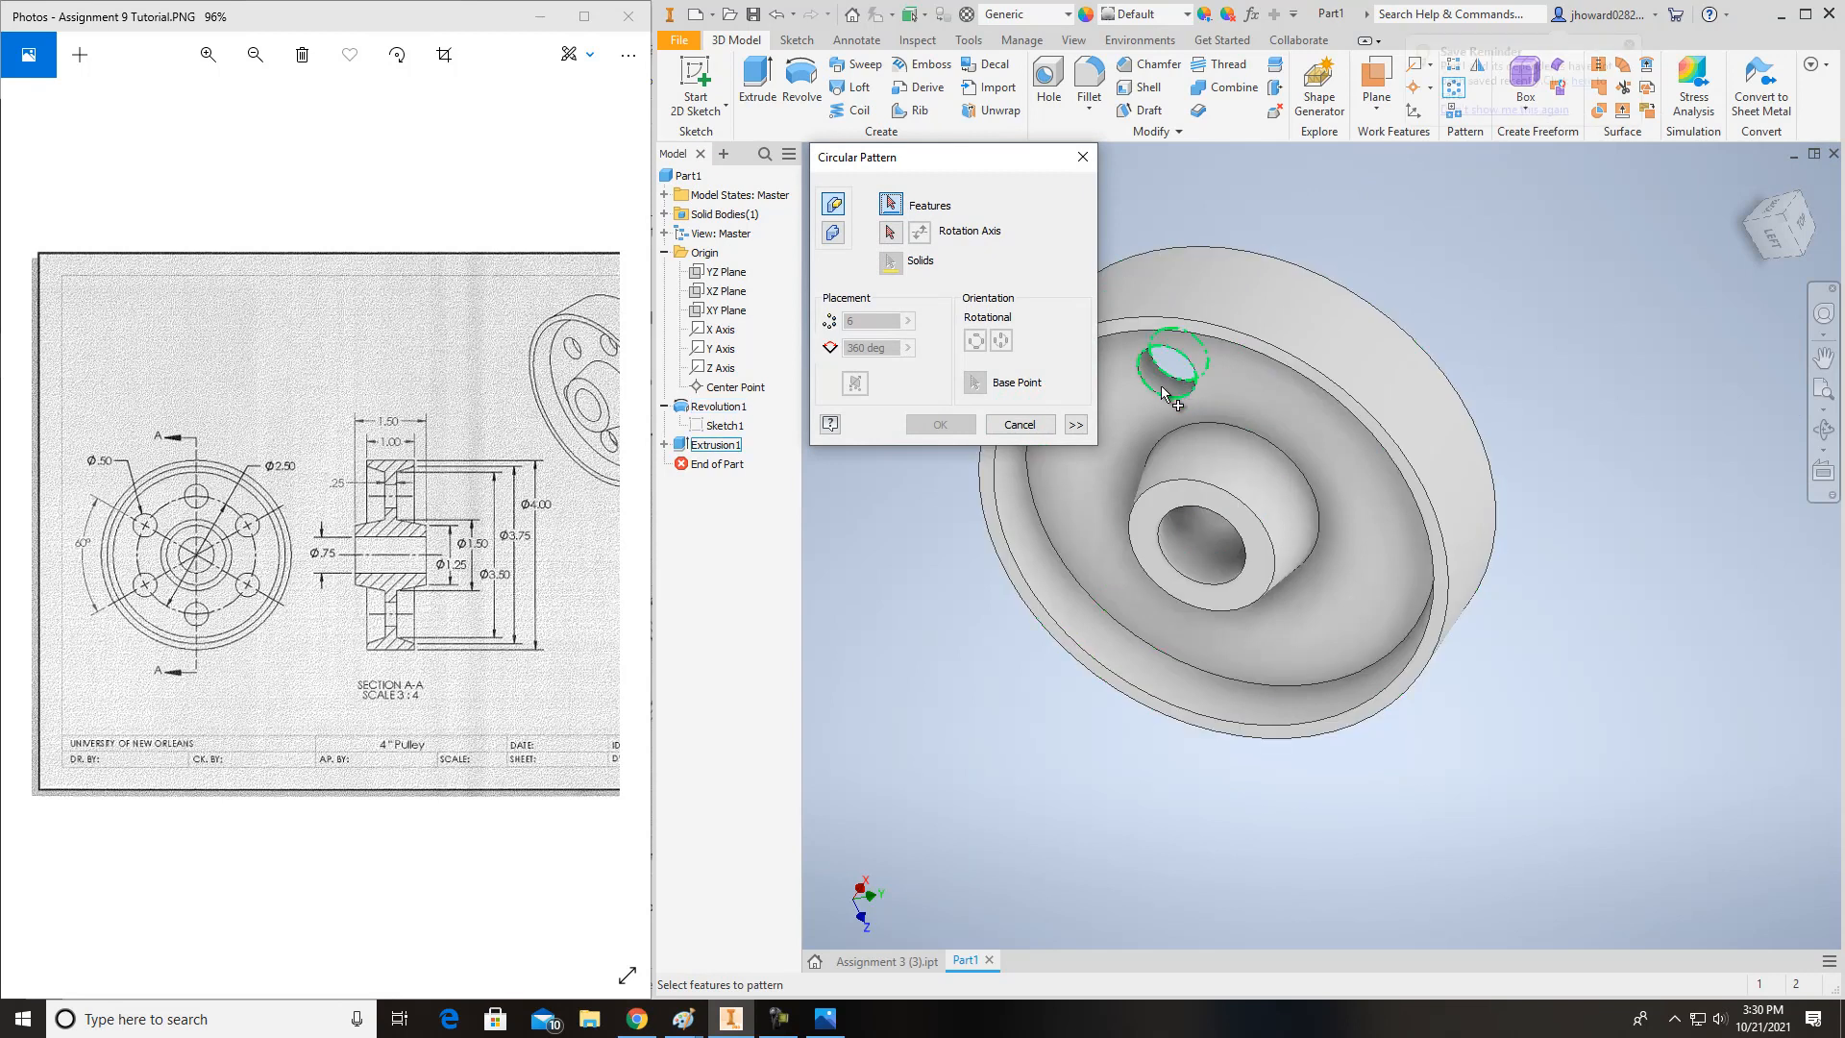
click(711, 444)
click(891, 233)
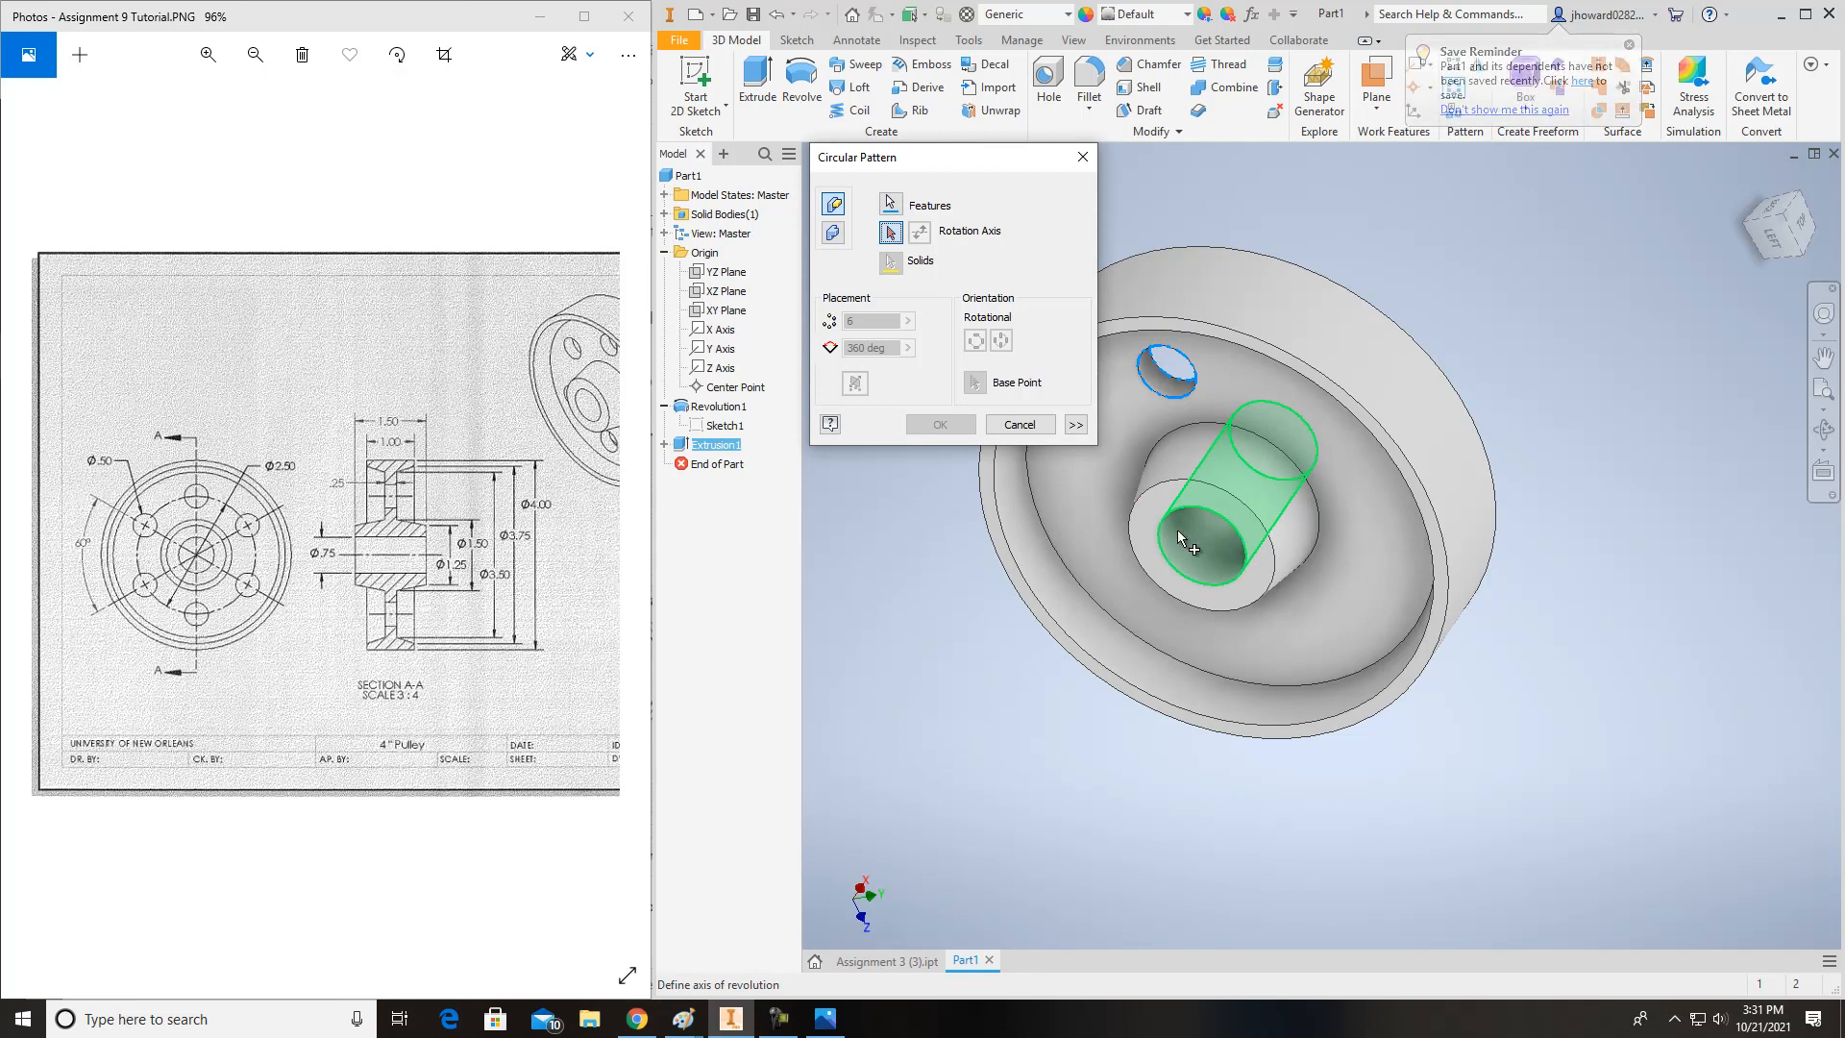
click(1227, 544)
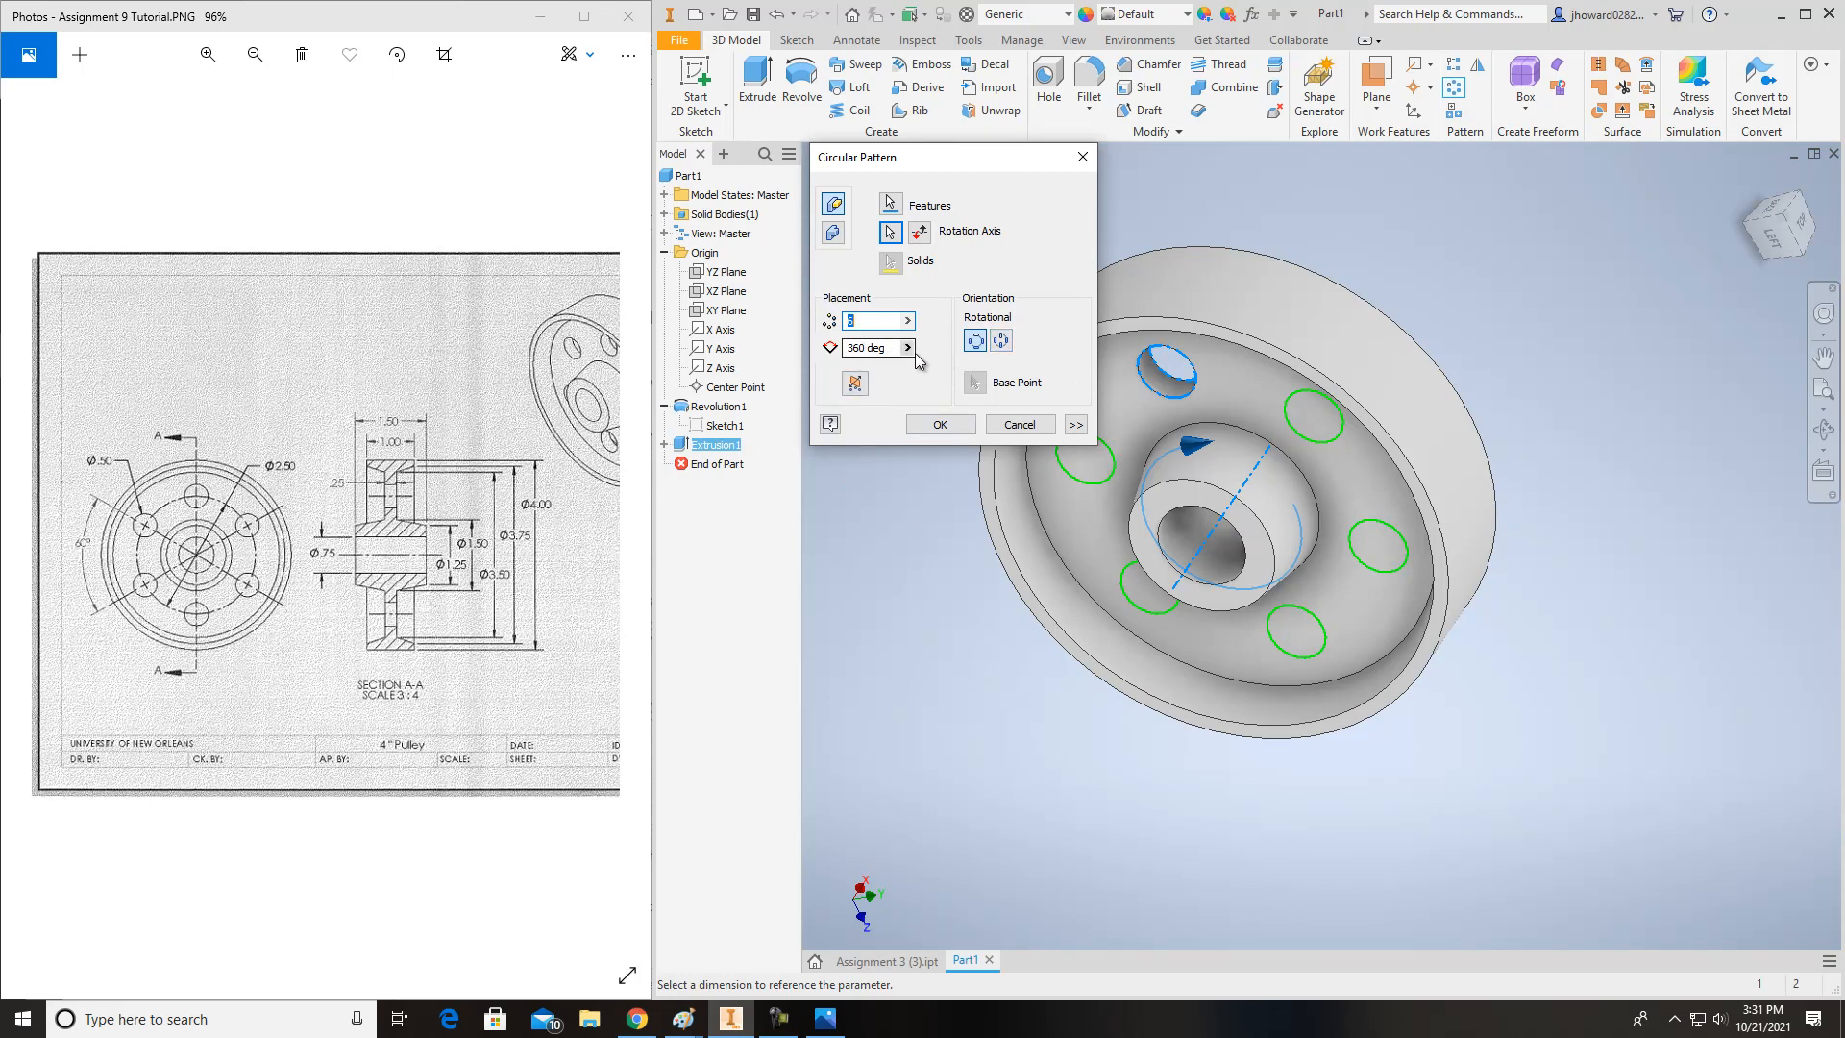
click(940, 425)
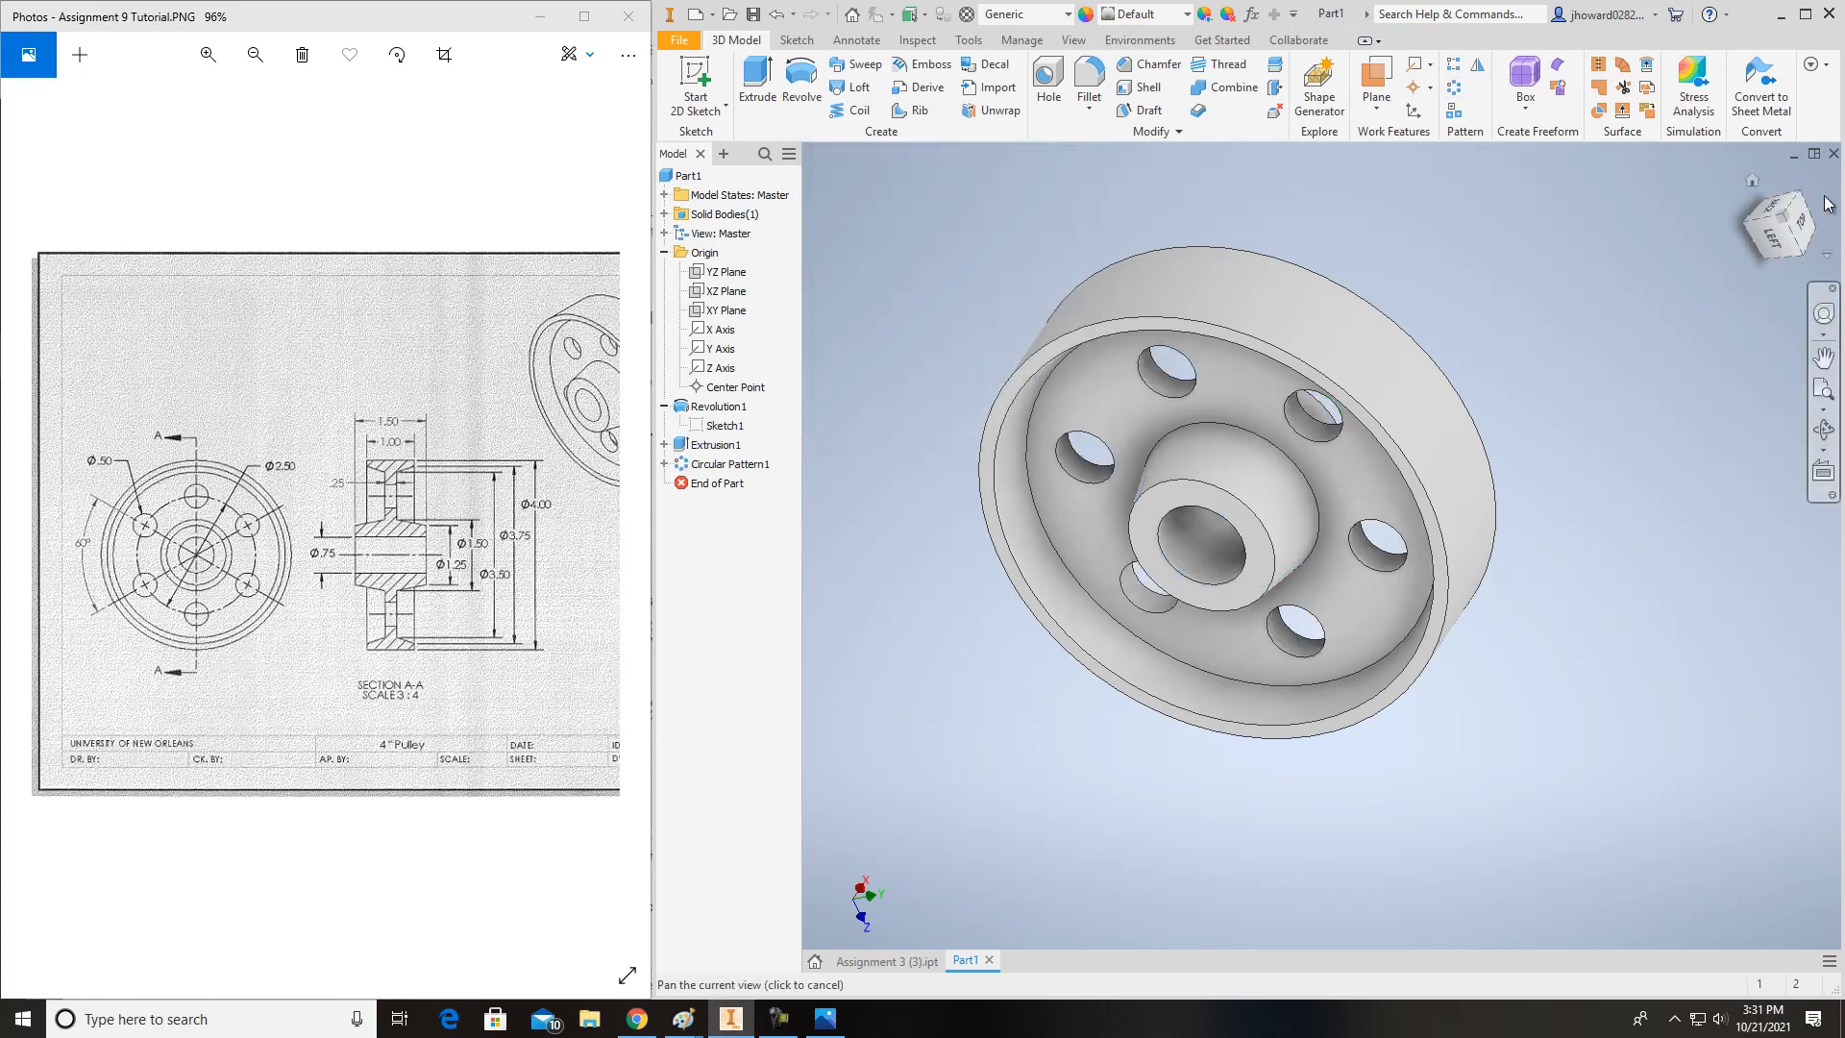
mouse_move(1773, 244)
mouse_down()
mouse_move(1759, 218)
mouse_move(1354, 371)
mouse_move(1194, 387)
mouse_move(1138, 453)
mouse_move(1175, 479)
mouse_up()
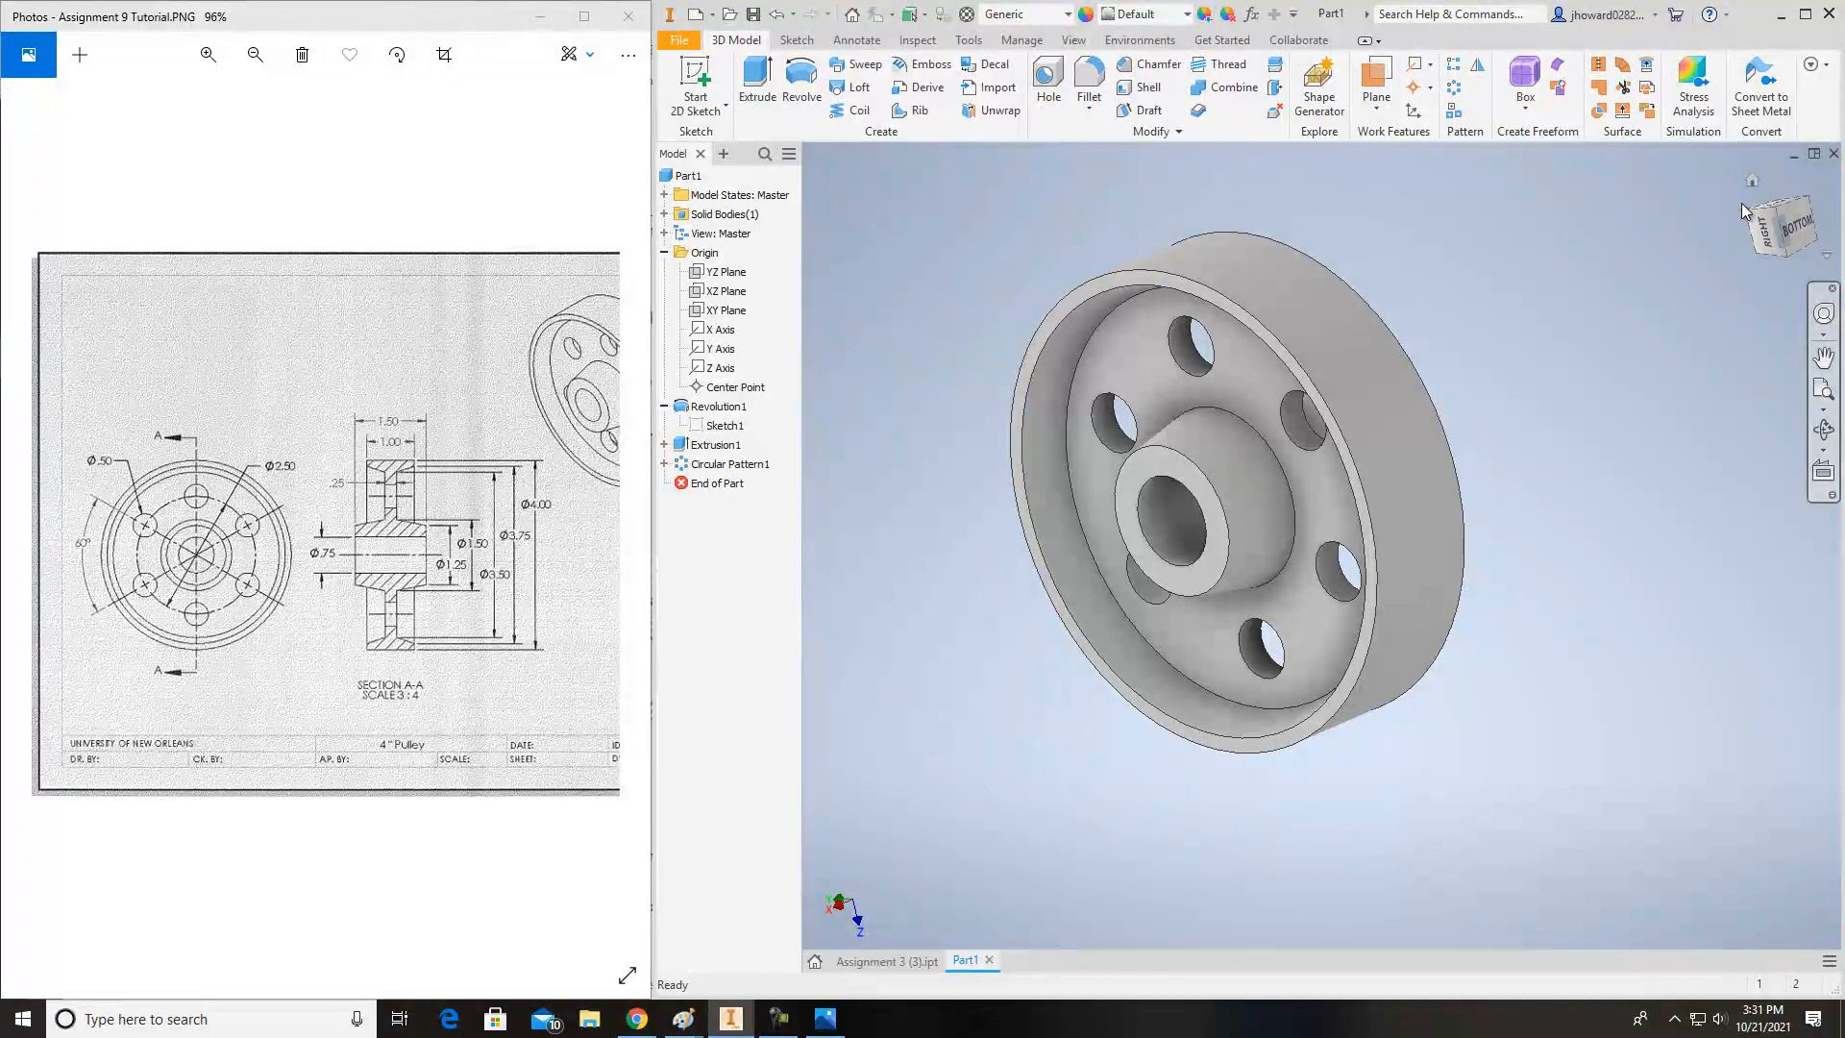